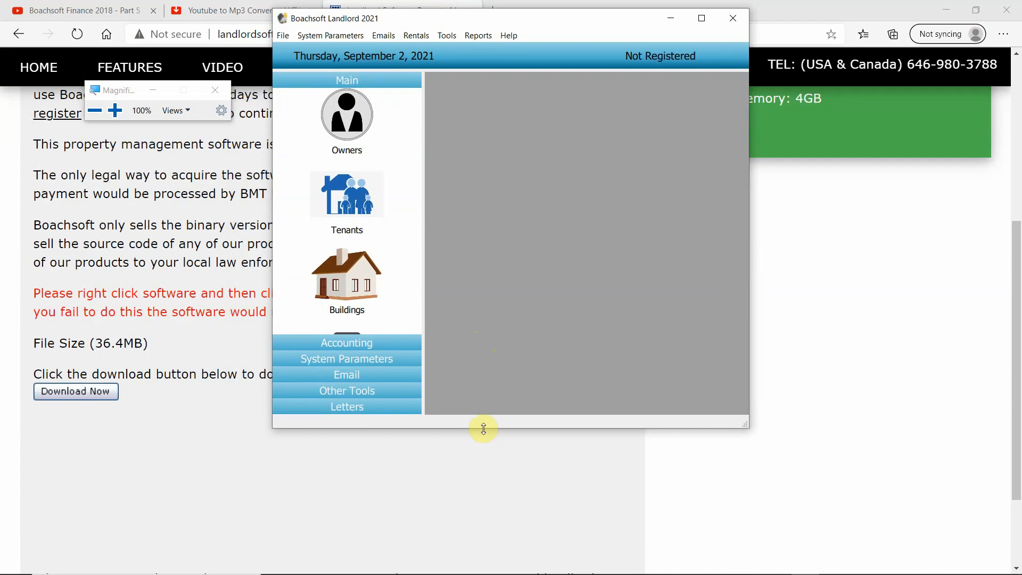
Enlarge the Boachsoft Landlord window downward and to both sides so it covers most of the screen.
drag(483, 428, 490, 554)
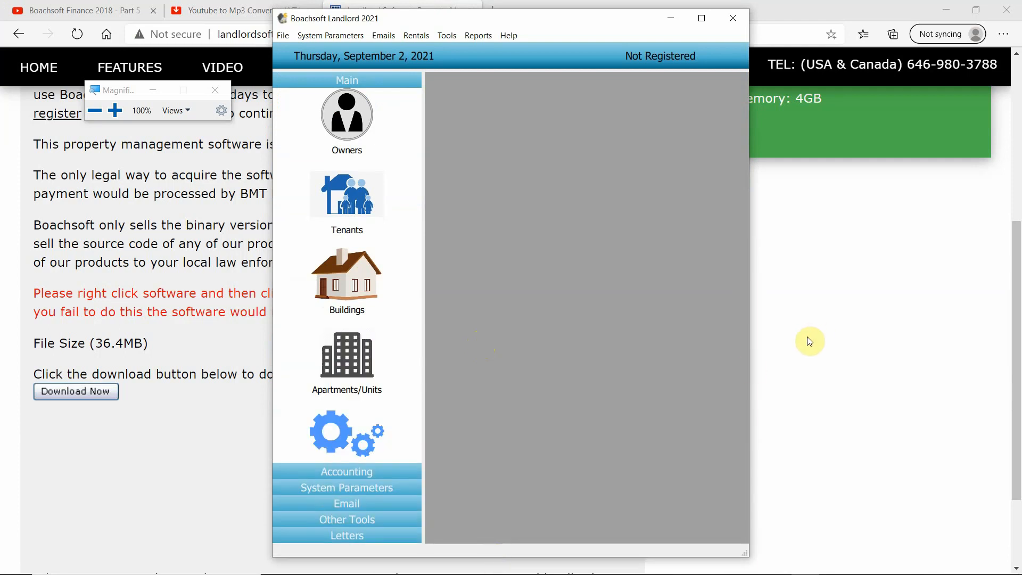
drag(747, 352, 1018, 369)
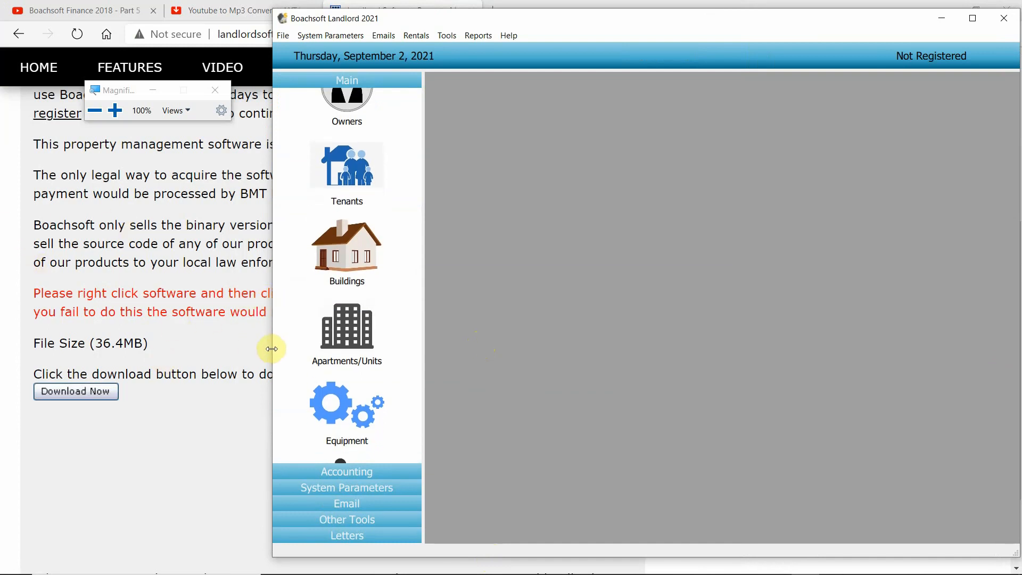
drag(271, 350, 88, 338)
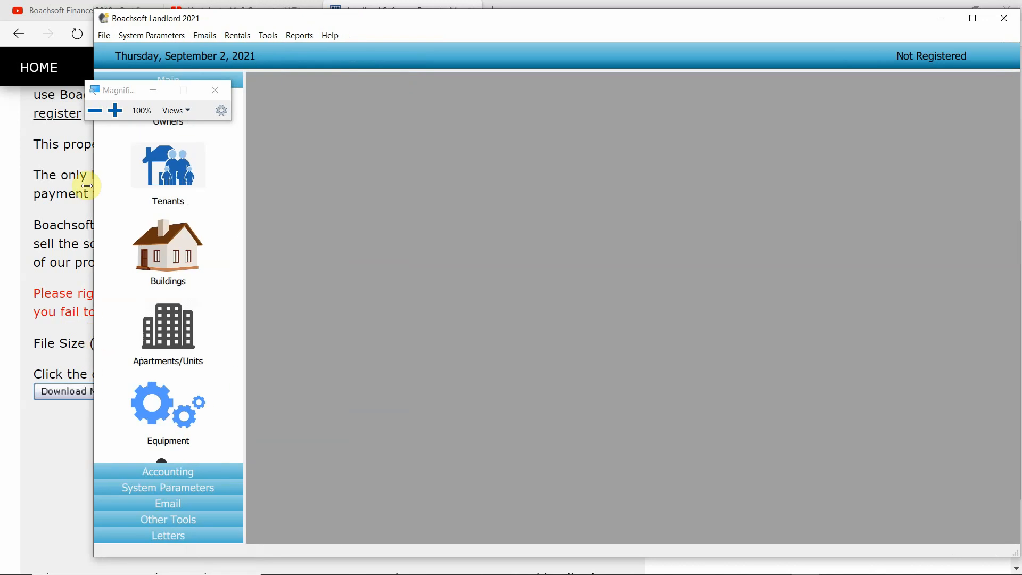
Open the Tenants list and maximize it inside the main window.
click(101, 36)
mouse_move(151, 35)
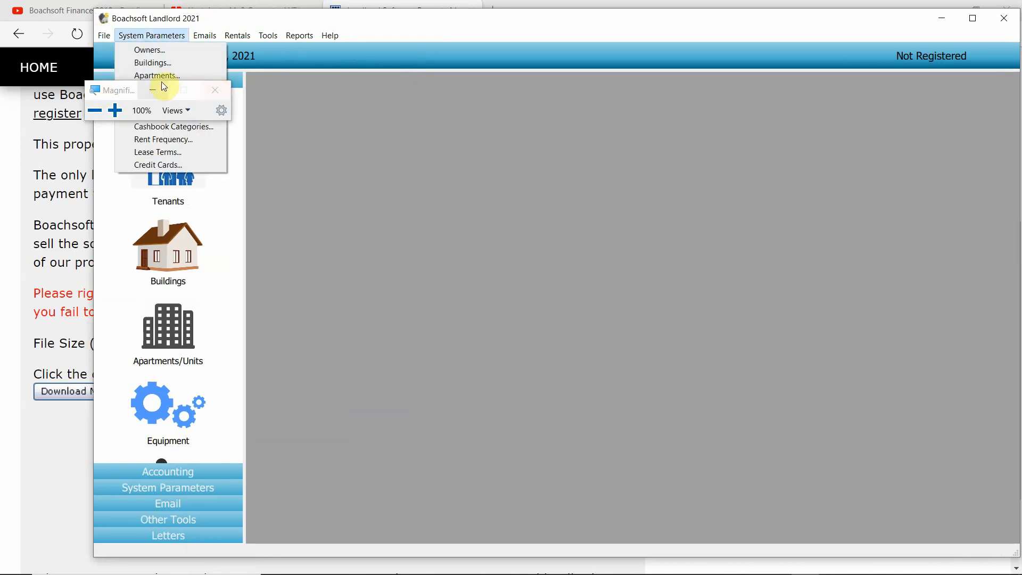
click(141, 88)
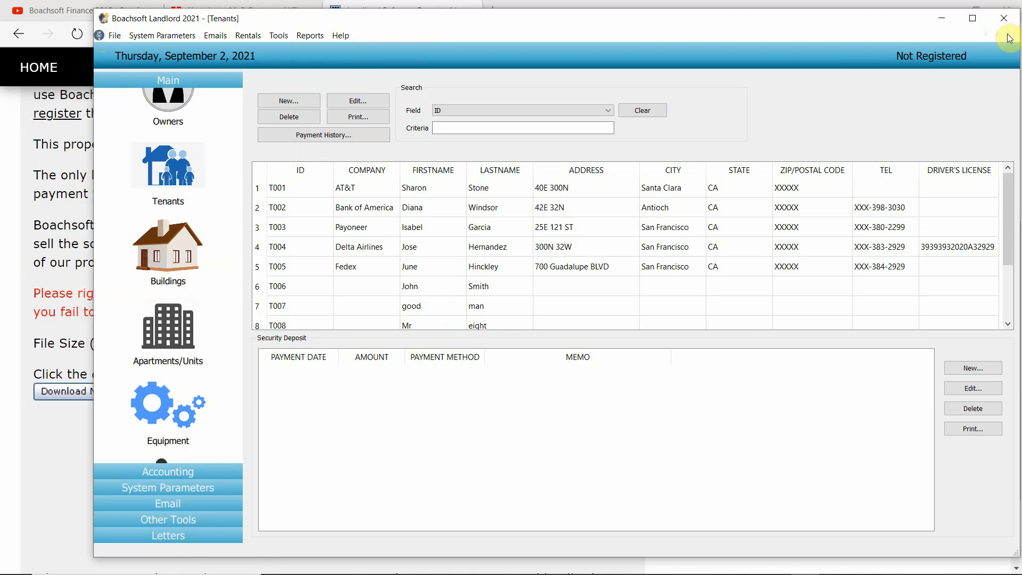
click(1009, 37)
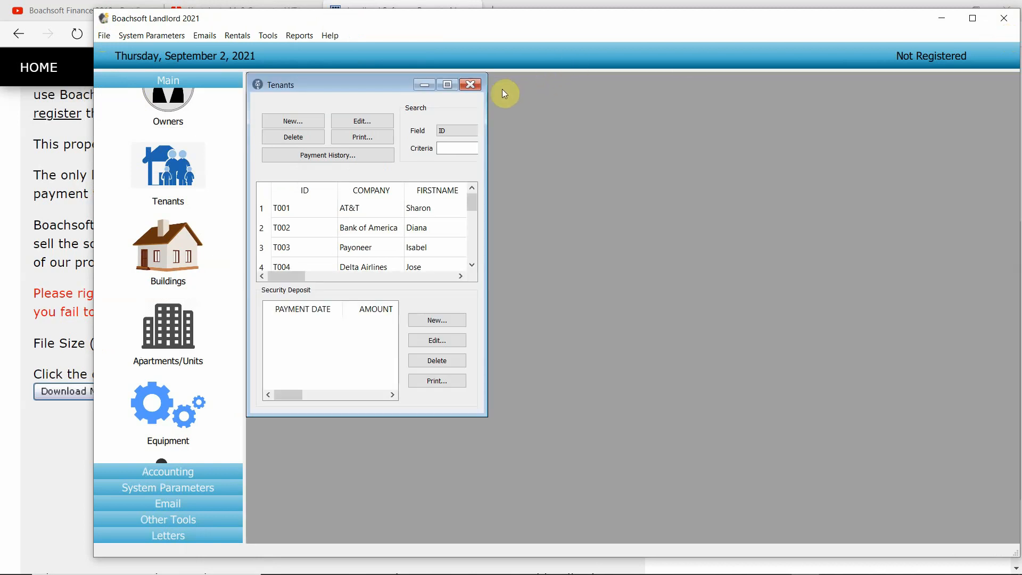
click(447, 85)
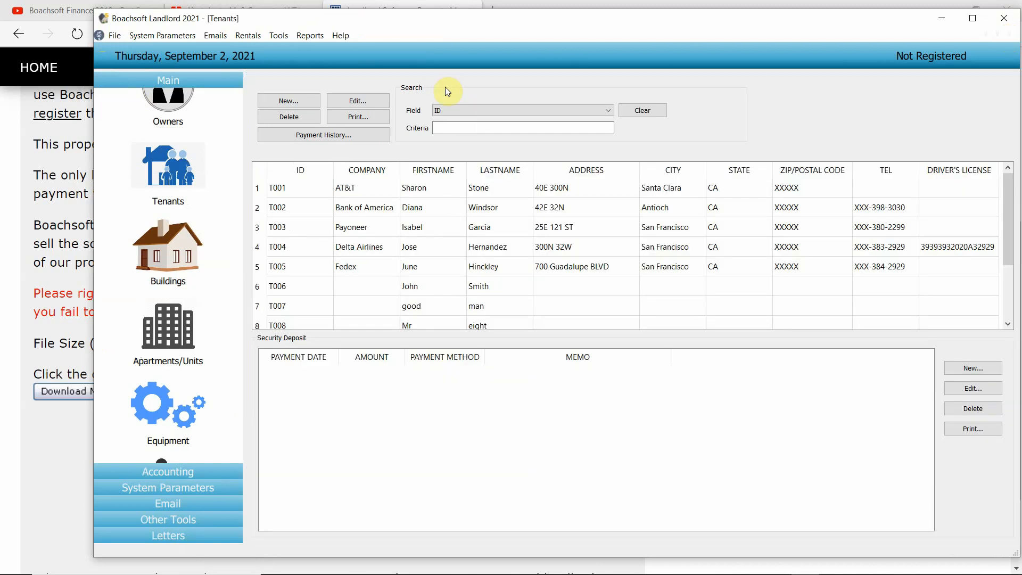
Examine the available file commands and the system parameter entries from Owners through Credit Cards.
click(113, 37)
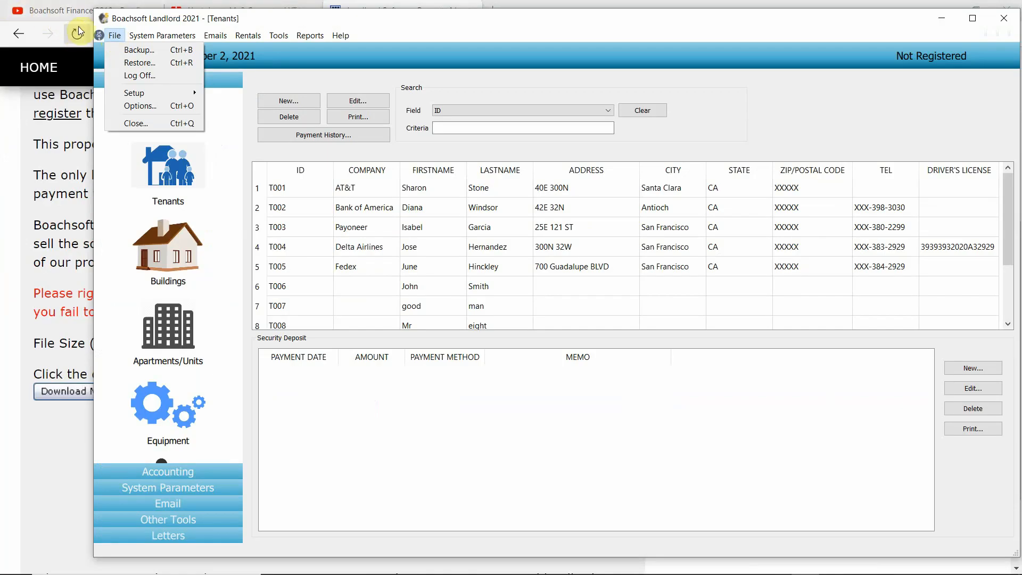
click(116, 34)
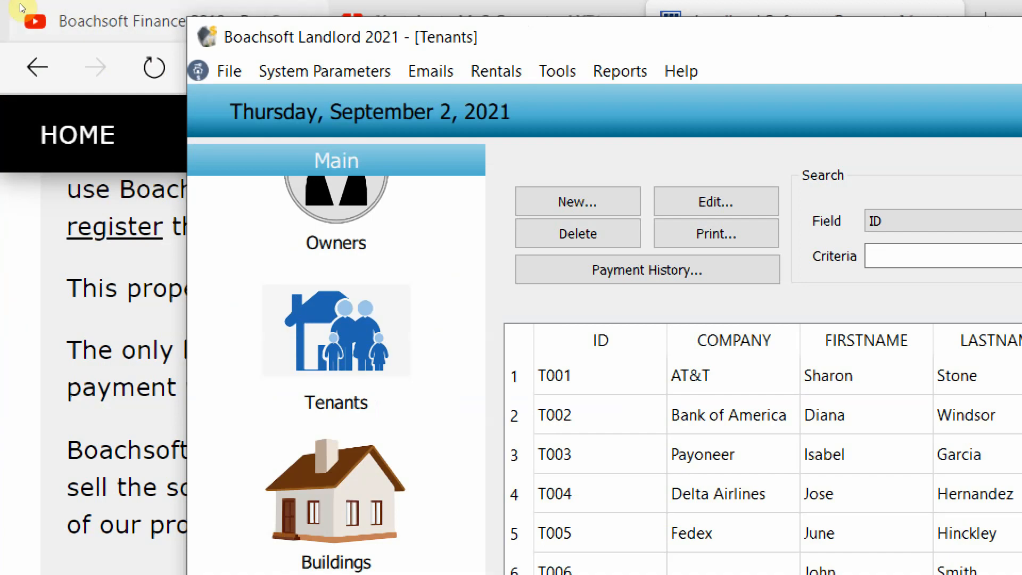
click(114, 33)
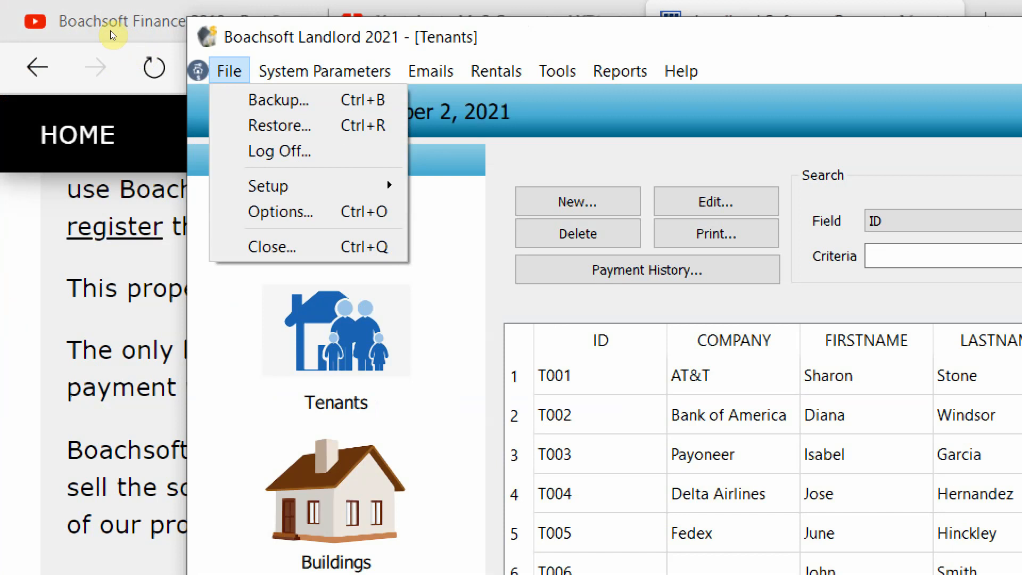
key(Right)
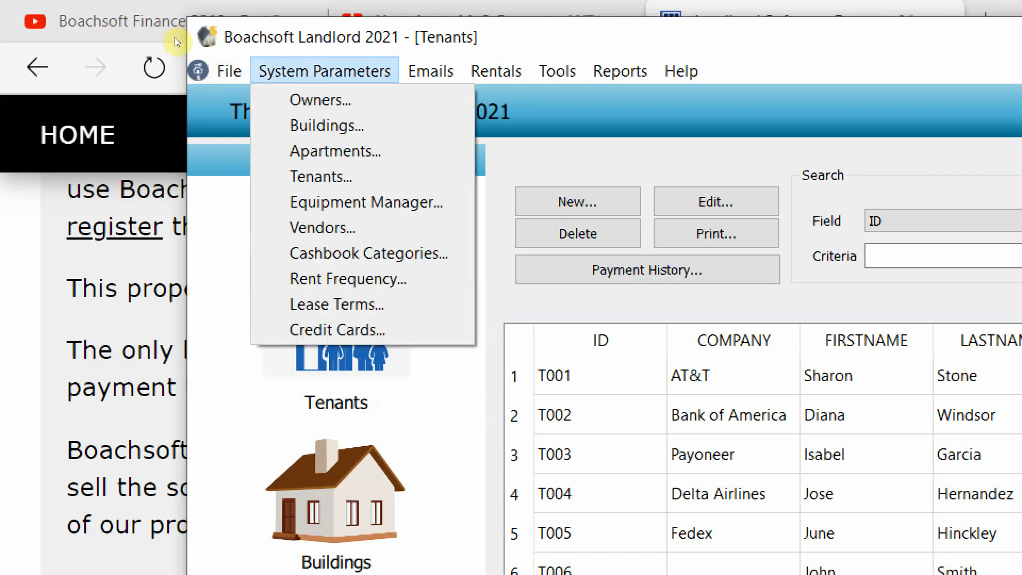
key(Down)
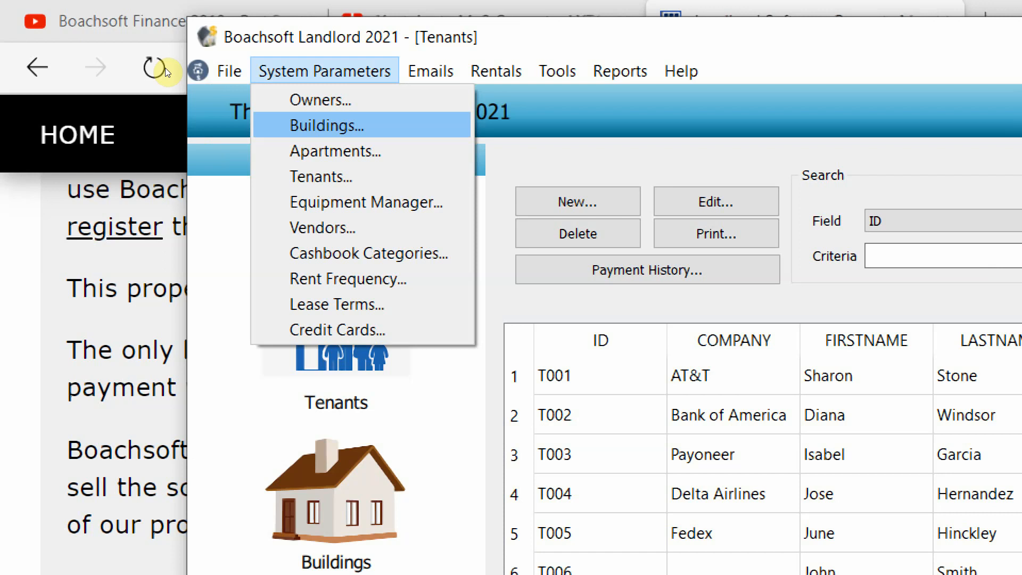
key(Down)
key(Down)
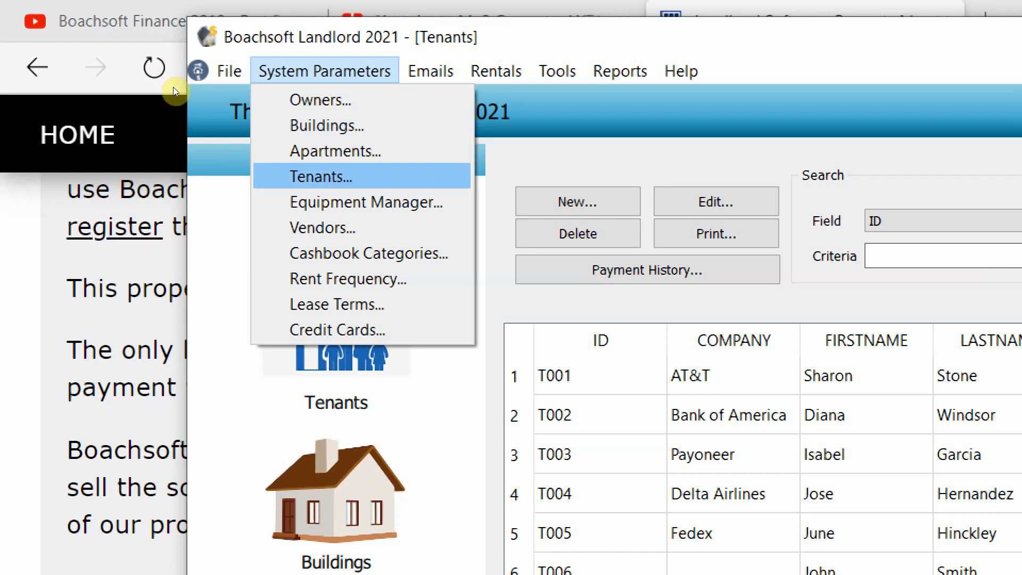
key(Down)
key(Down)
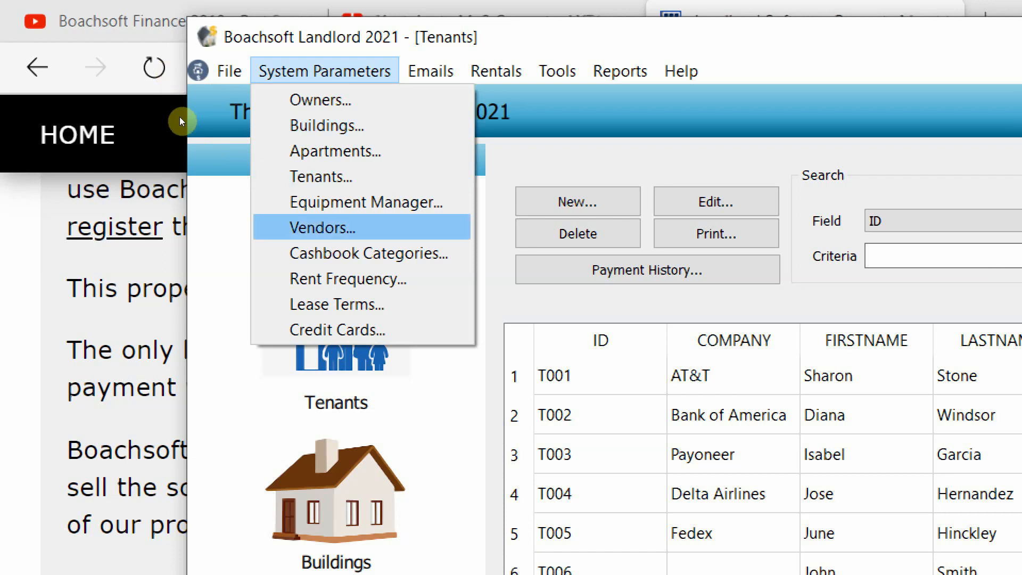
key(Down)
key(Down)
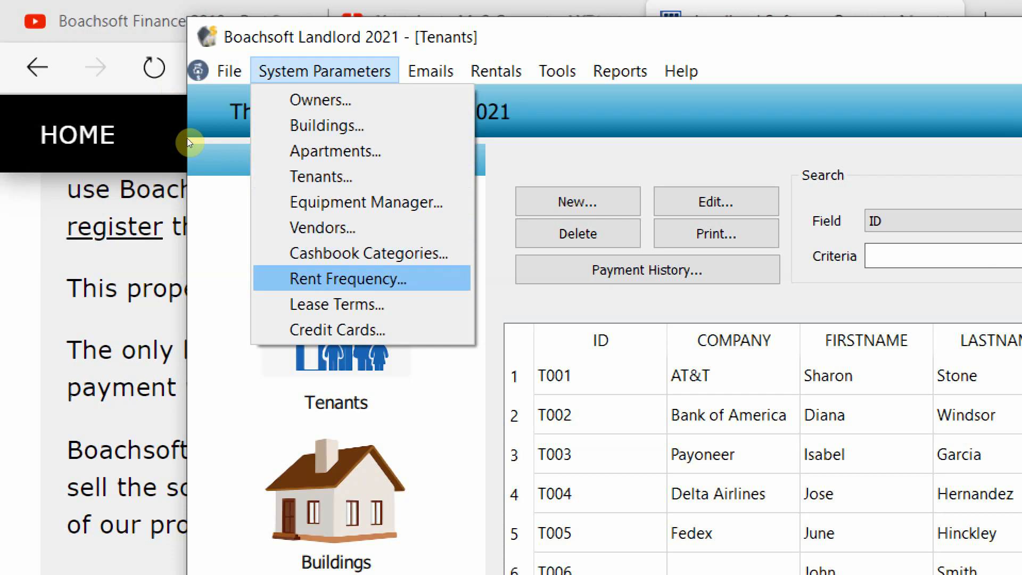
key(Down)
key(Down)
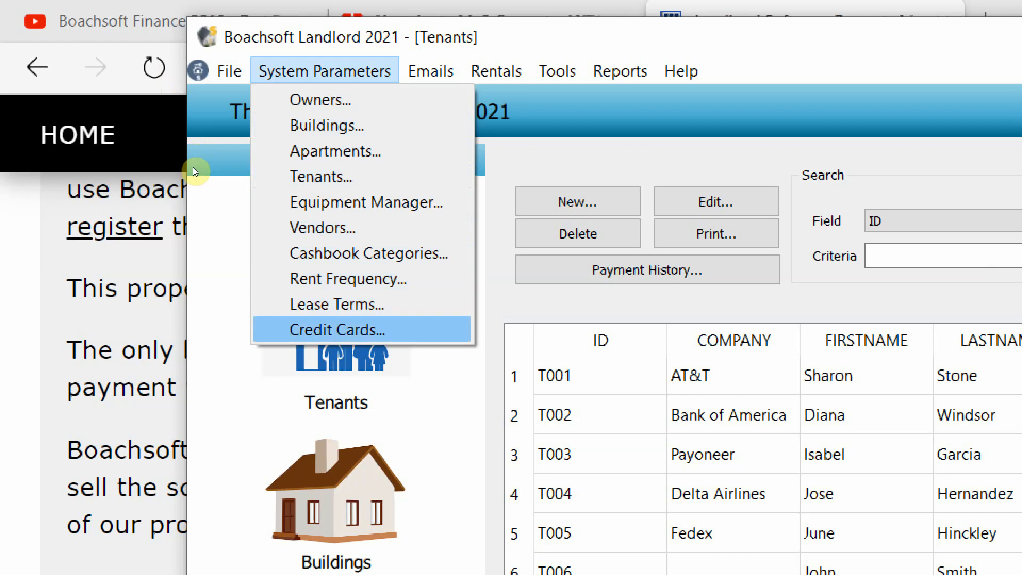
Examine the send and configure options for late rent reminder, expiring leases and custom emails.
key(Right)
key(Down)
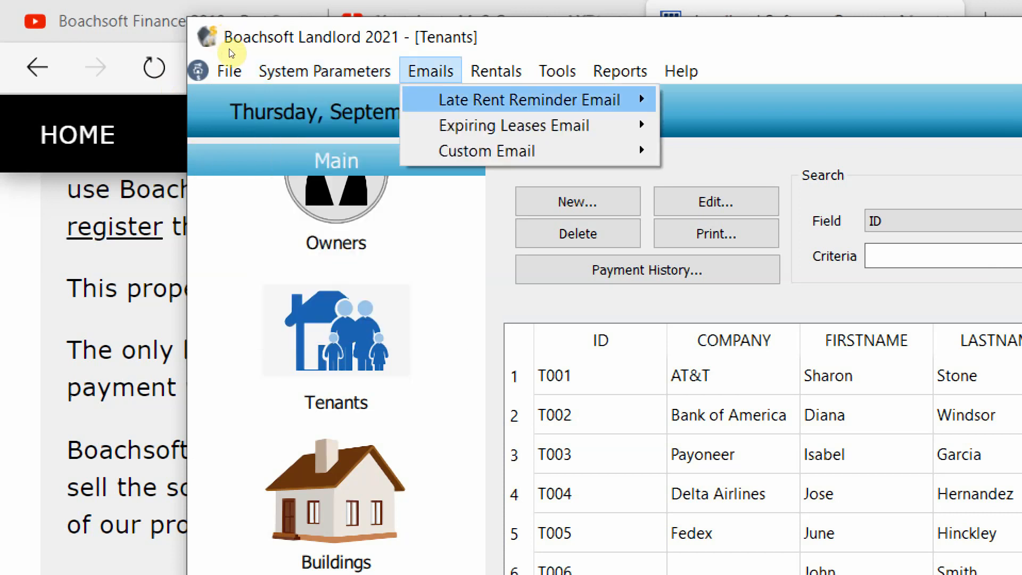
key(Right)
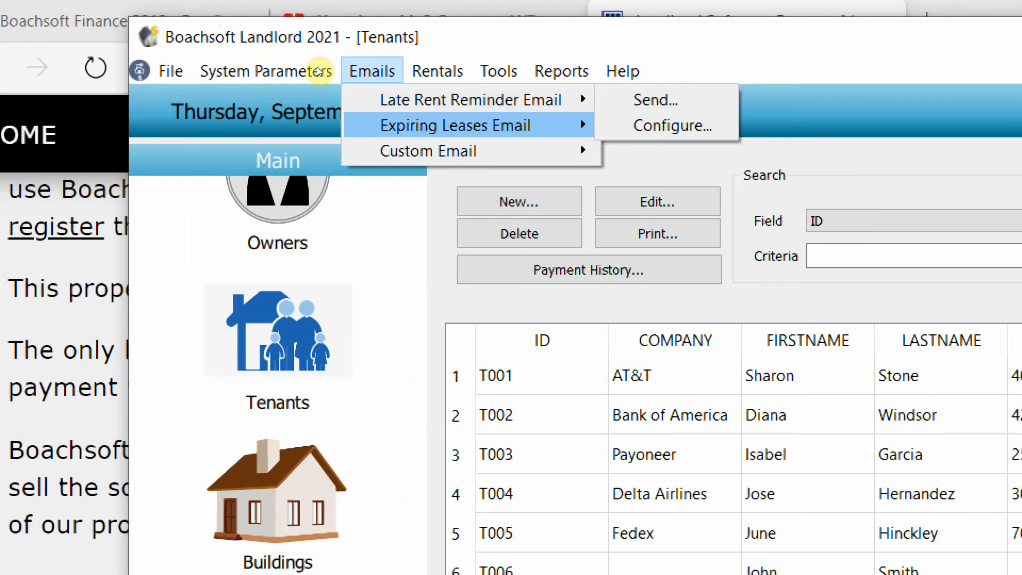
mouse_move(577, 126)
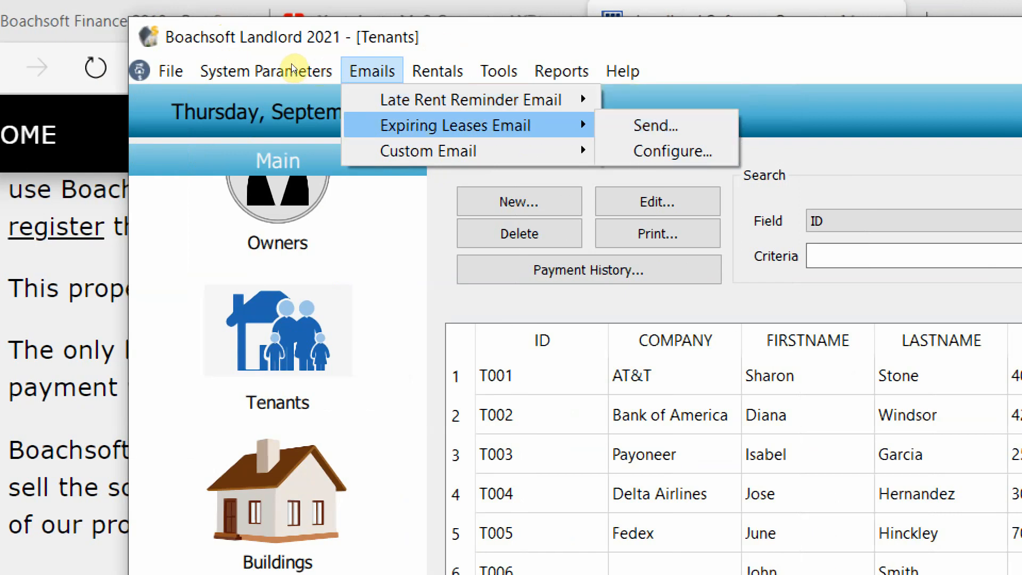
mouse_move(511, 151)
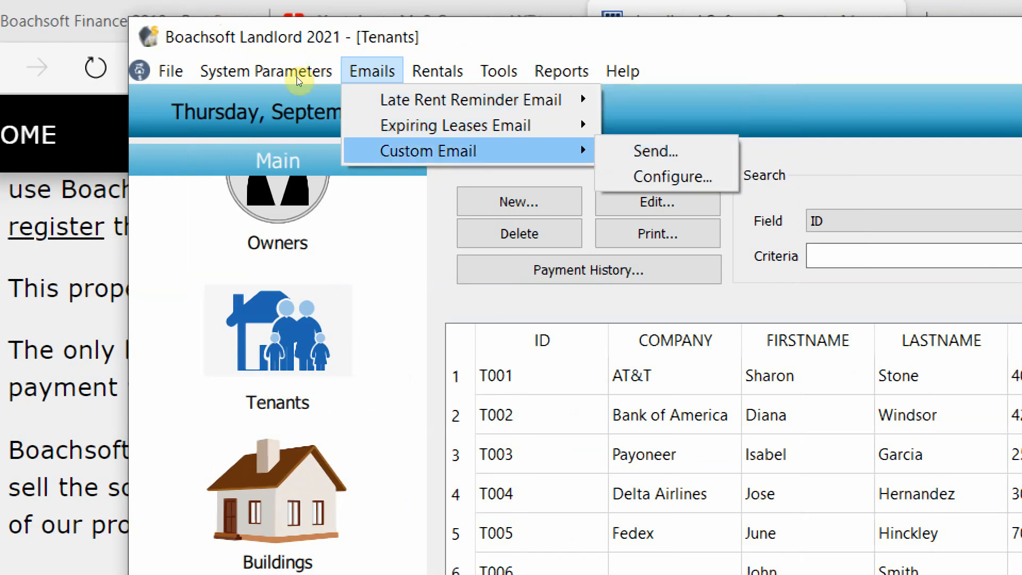
Examine the rental commands and the available tools: Reminders, To do List and Cashbook.
mouse_move(438, 71)
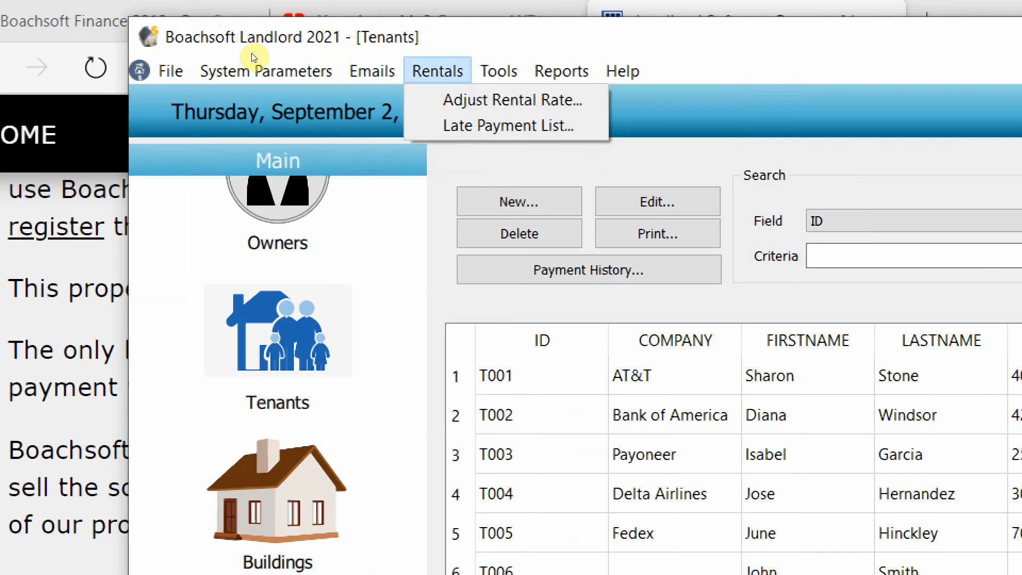
key(Down)
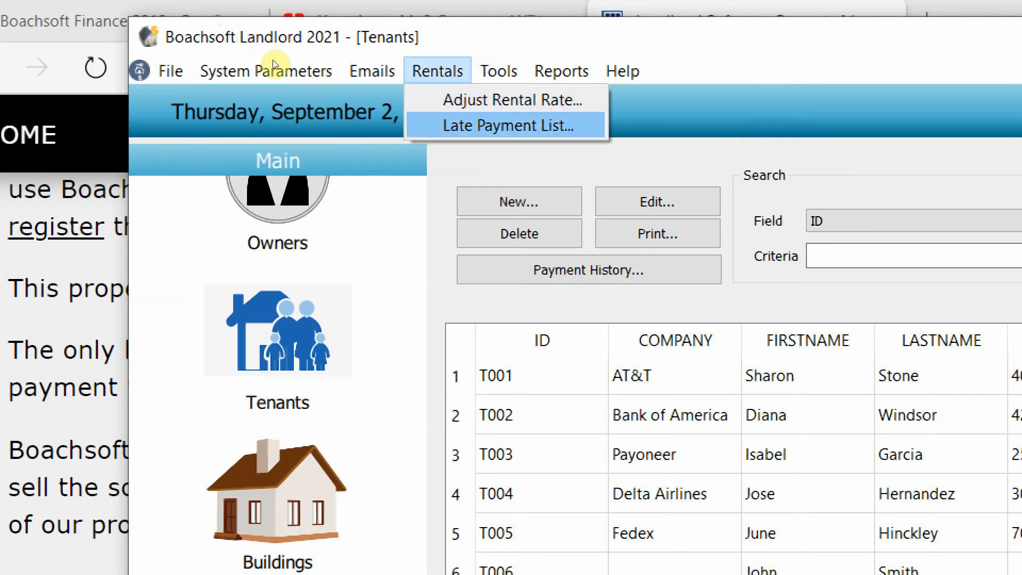
key(Up)
key(Right)
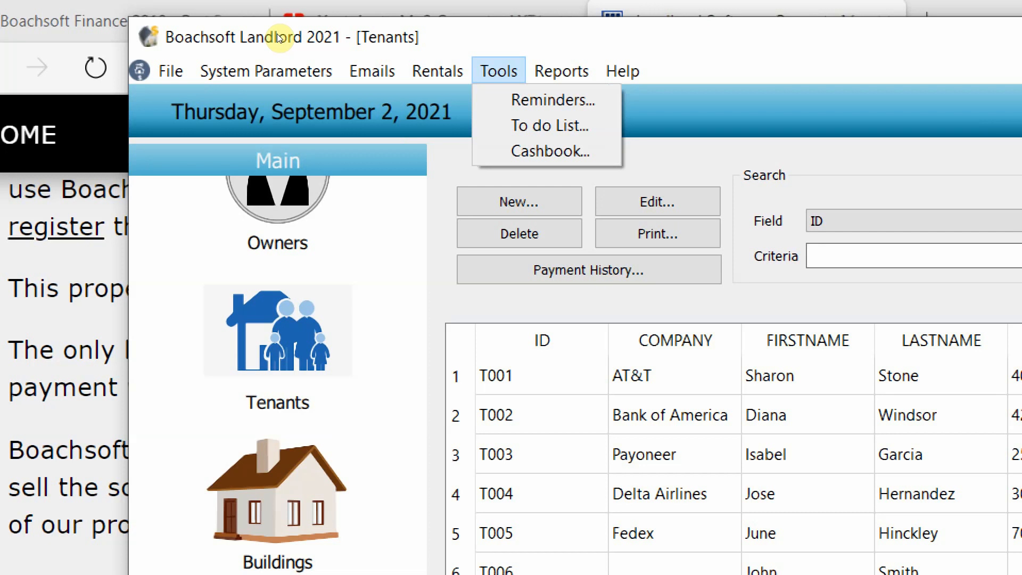
key(Down)
key(Down)
key(Down)
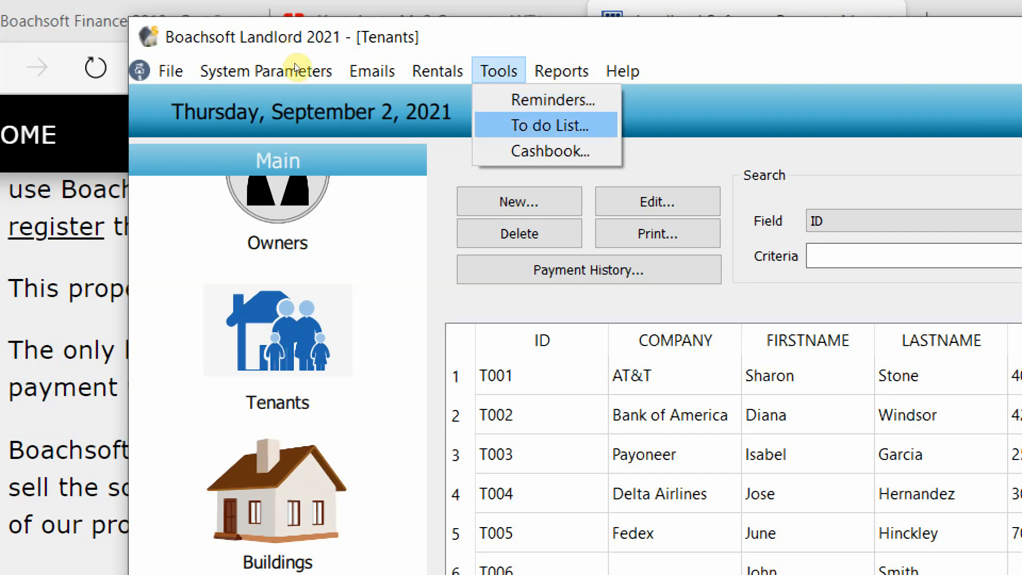
key(Down)
Examine the reports available for payments, tenants, owners and buildings.
key(Right)
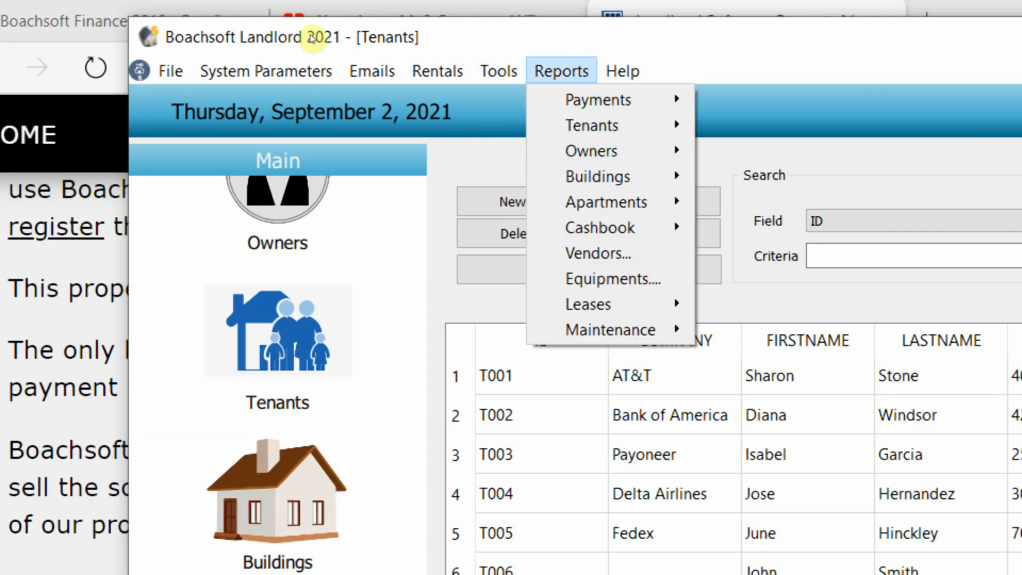
key(Down)
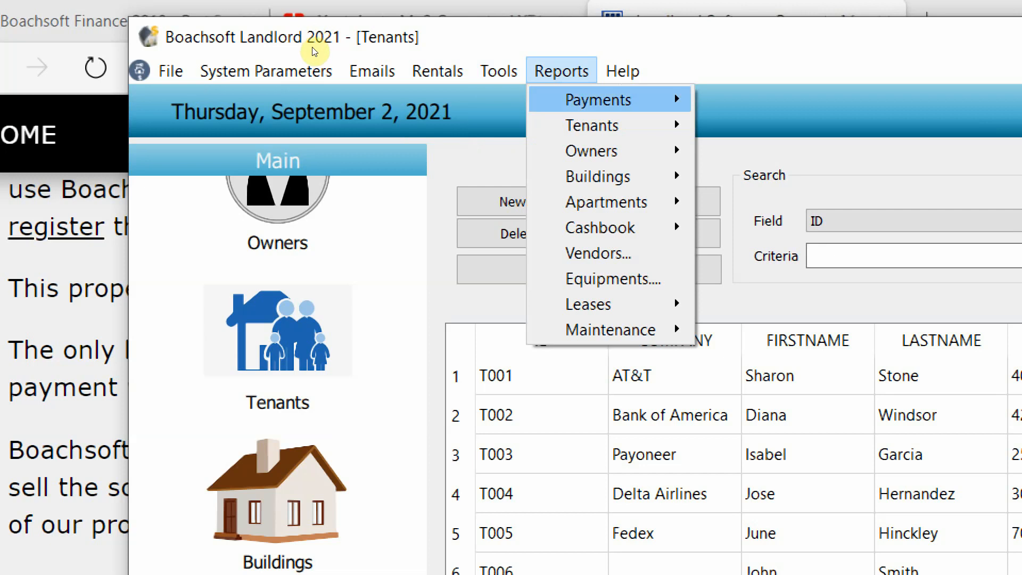
key(Right)
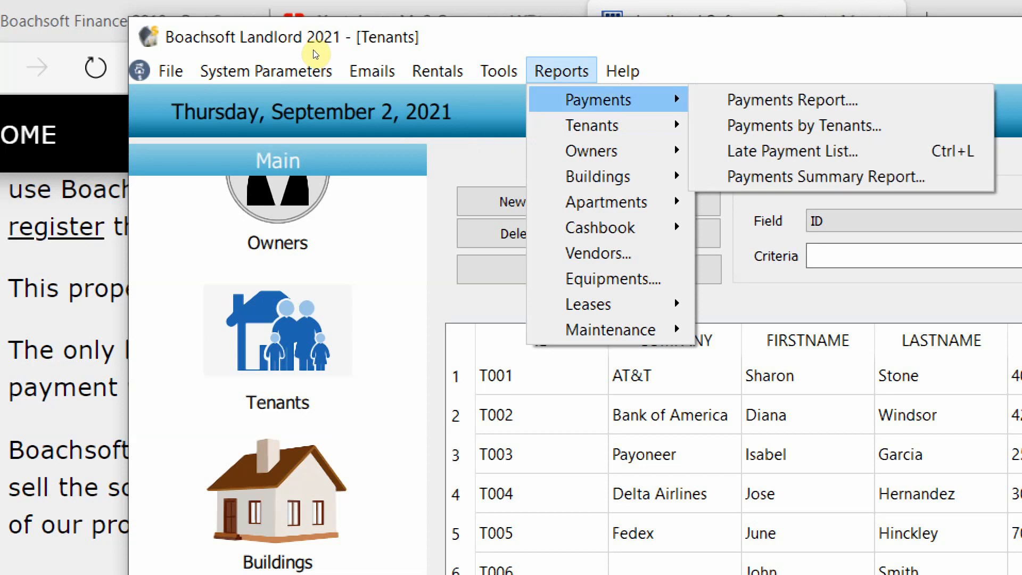
key(Down)
key(Right)
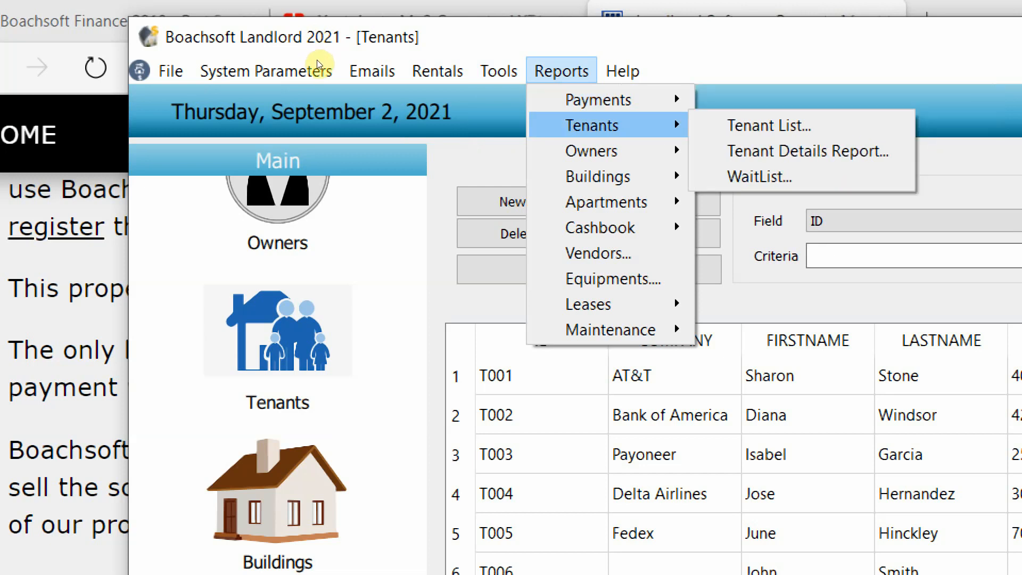
key(Down)
key(Right)
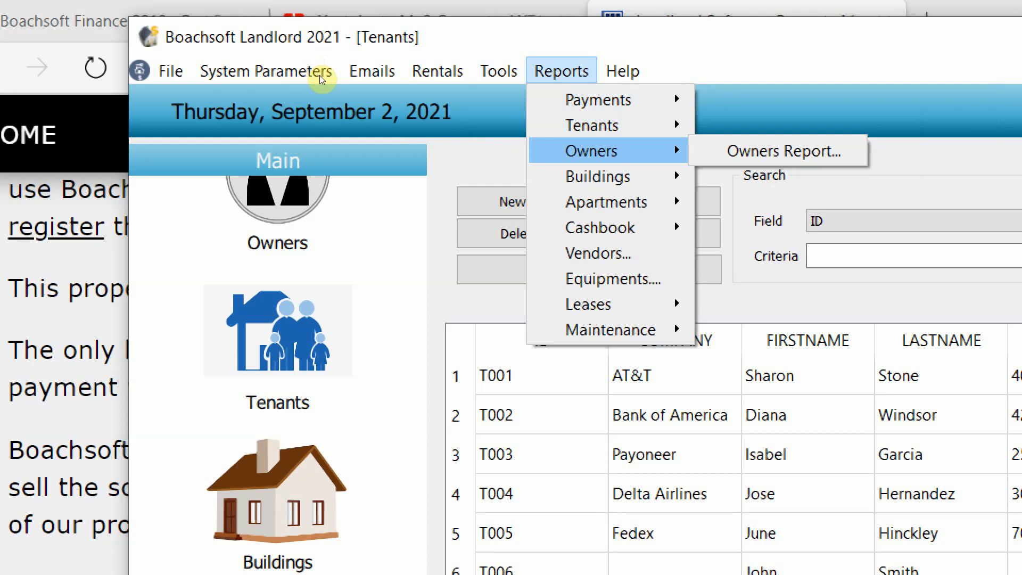
key(Down)
key(Right)
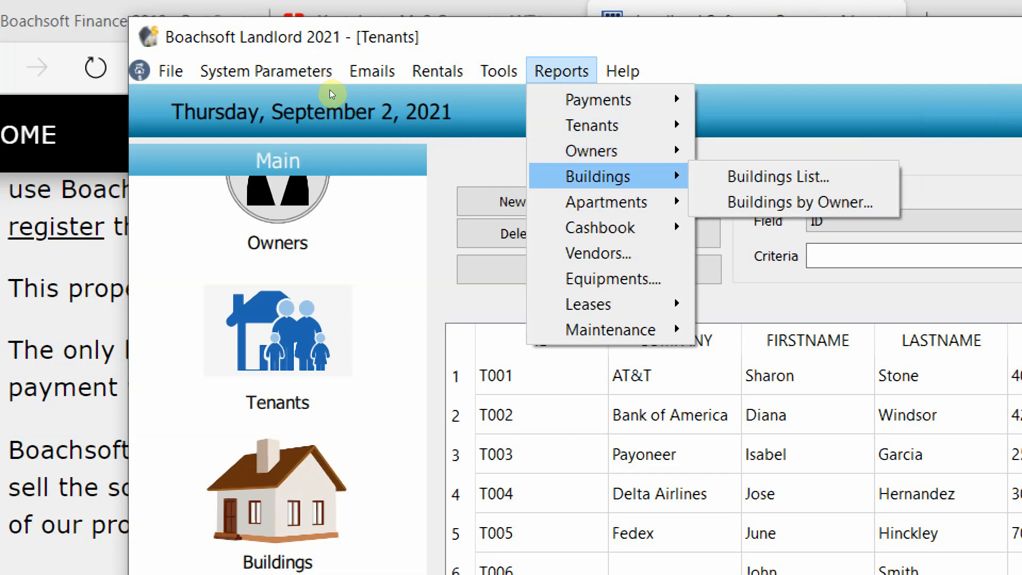
Examine the reports available for apartments and the cashbook, including income and expense by building and tenant.
key(Down)
key(Right)
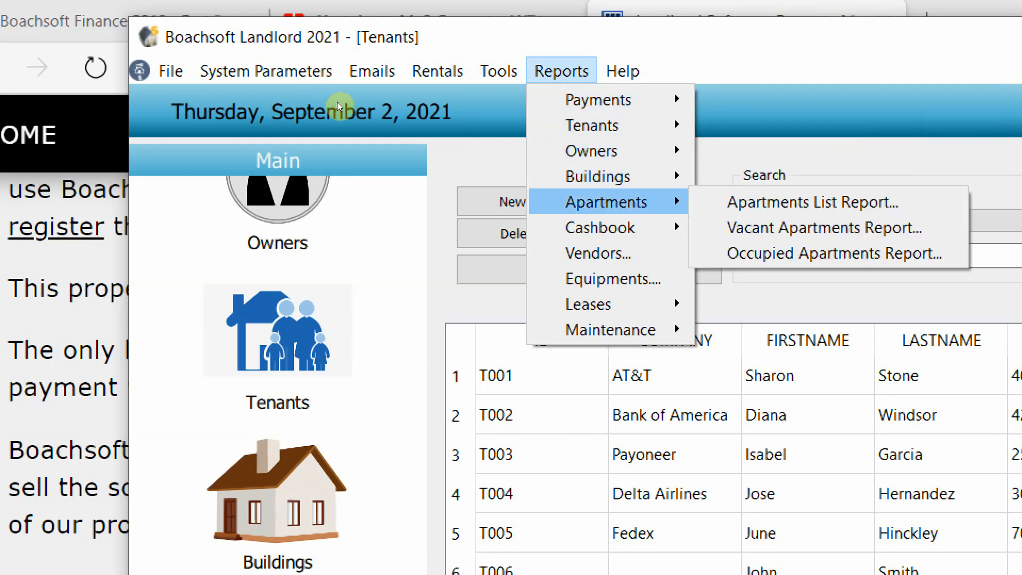
key(Down)
key(Right)
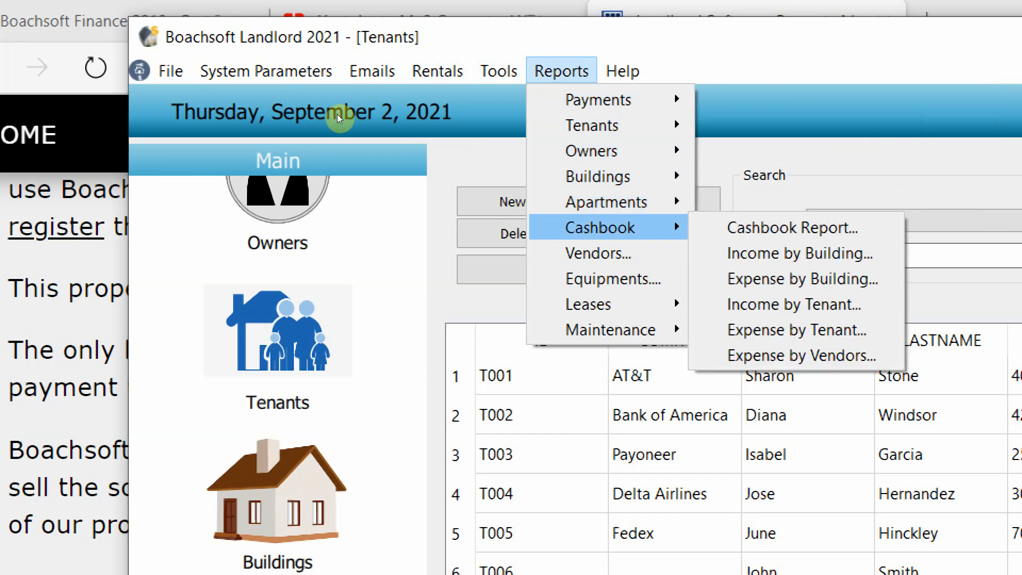
key(Down)
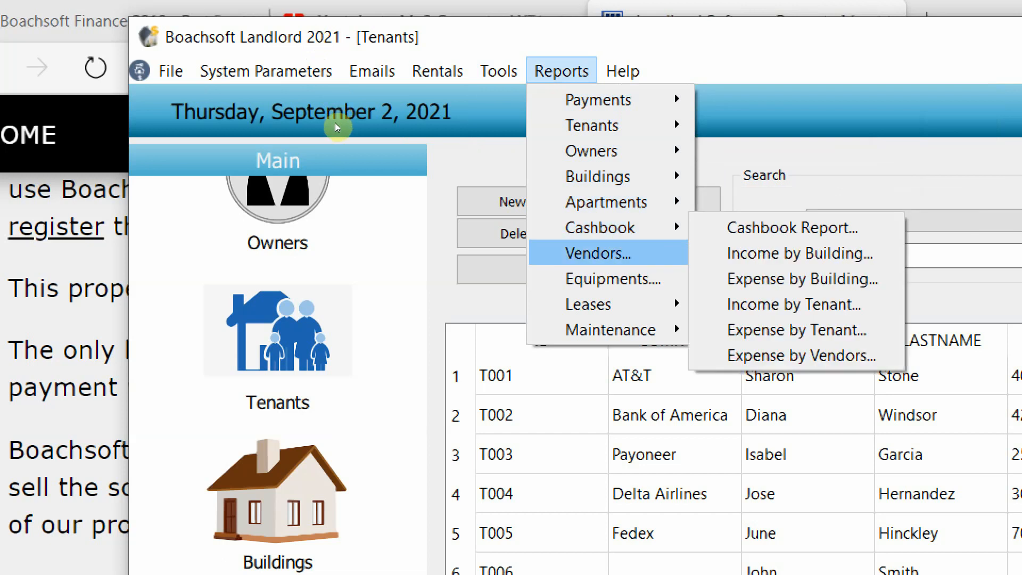
key(Up)
key(Right)
Examine the remaining report entries for vendors, equipments, leases and maintenance.
key(Down)
key(Down)
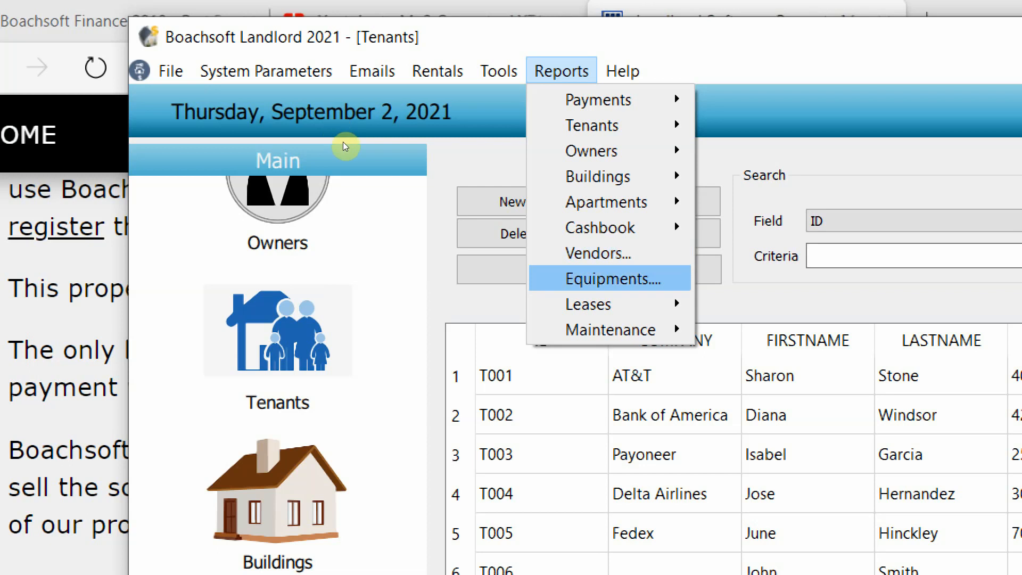
key(Down)
key(Right)
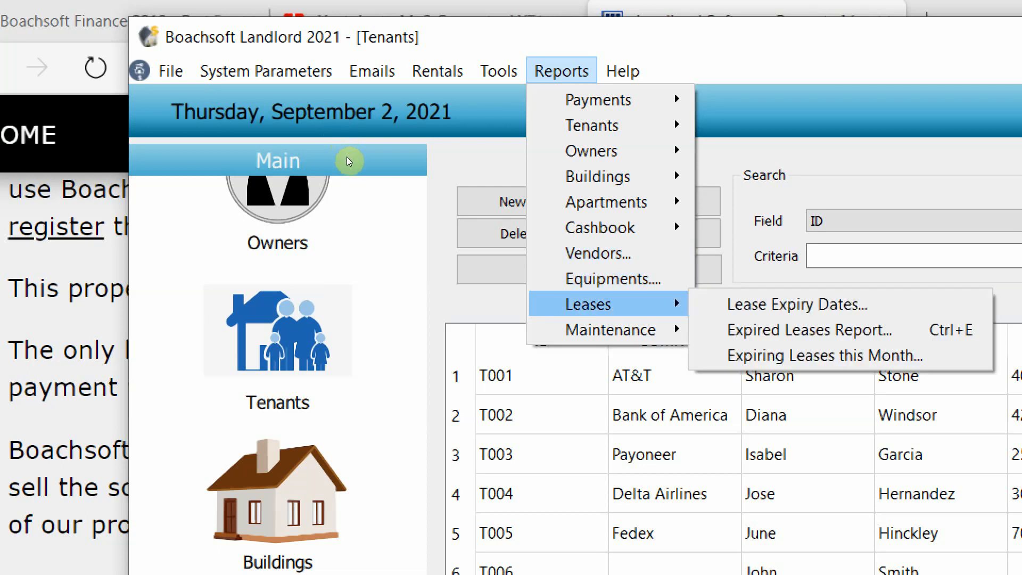
key(Down)
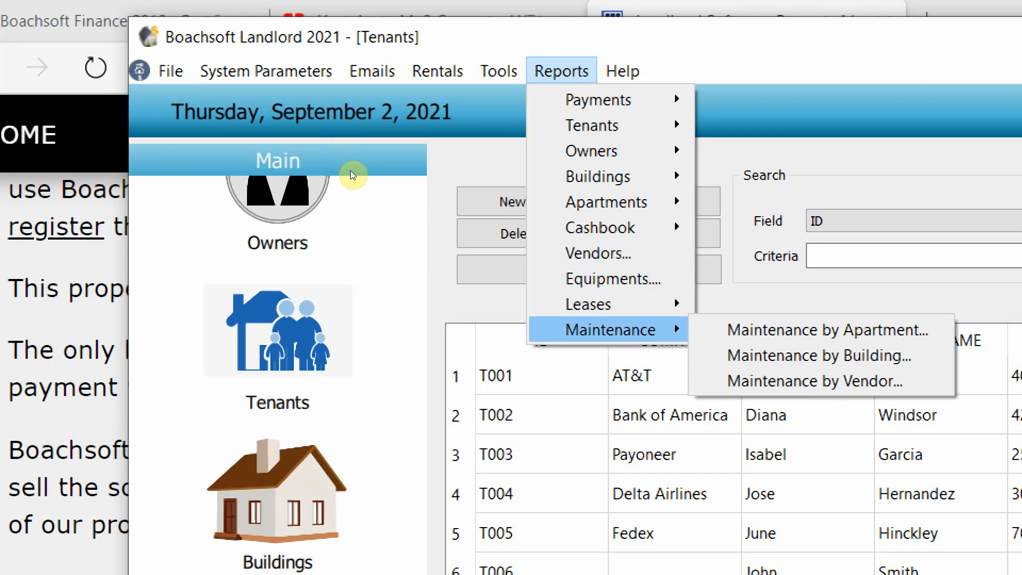
Open the help contents from the help commands, view the Welcome page and close the help window.
mouse_move(622, 71)
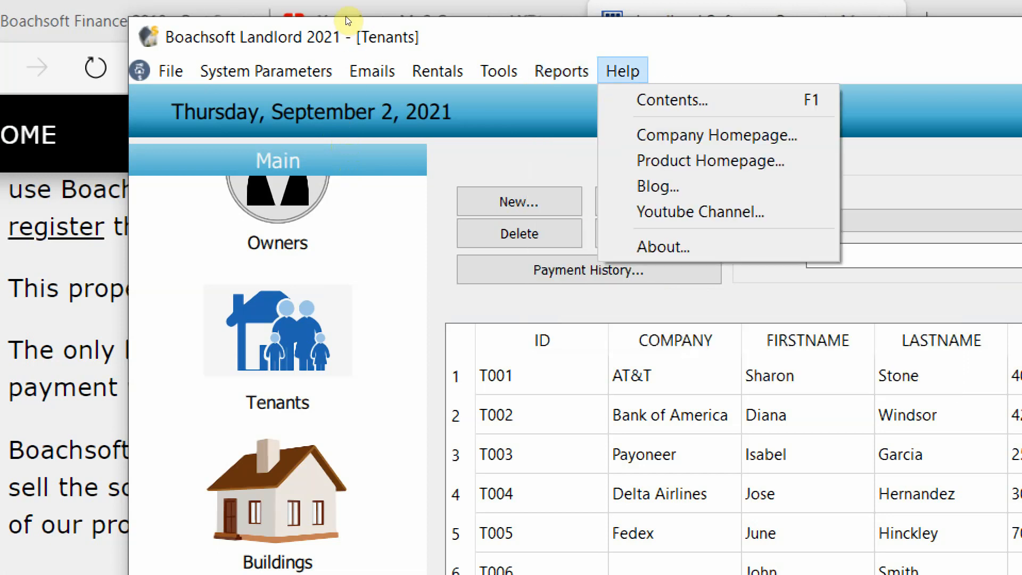
key(Down)
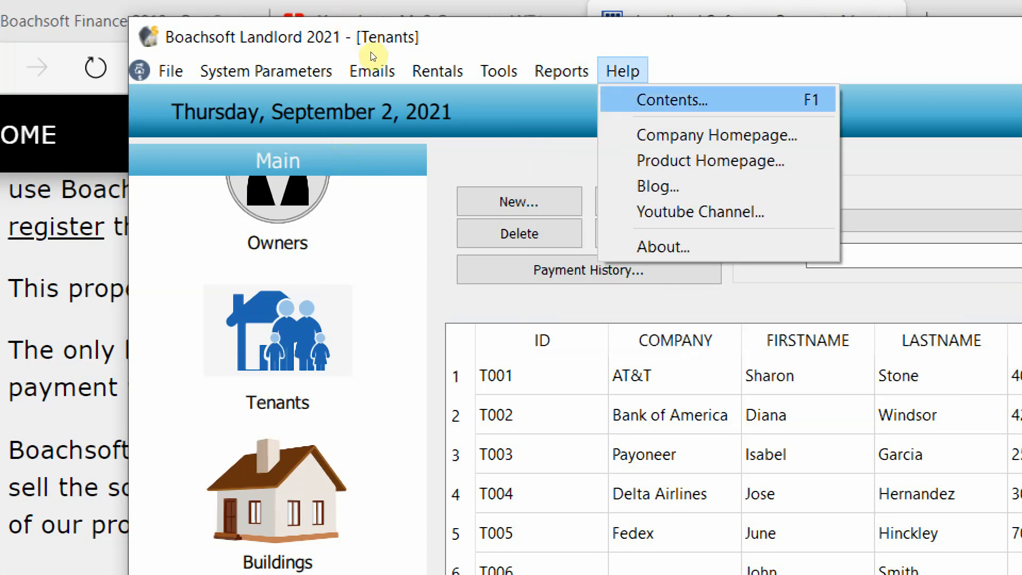
key(Down)
key(Up)
key(super)
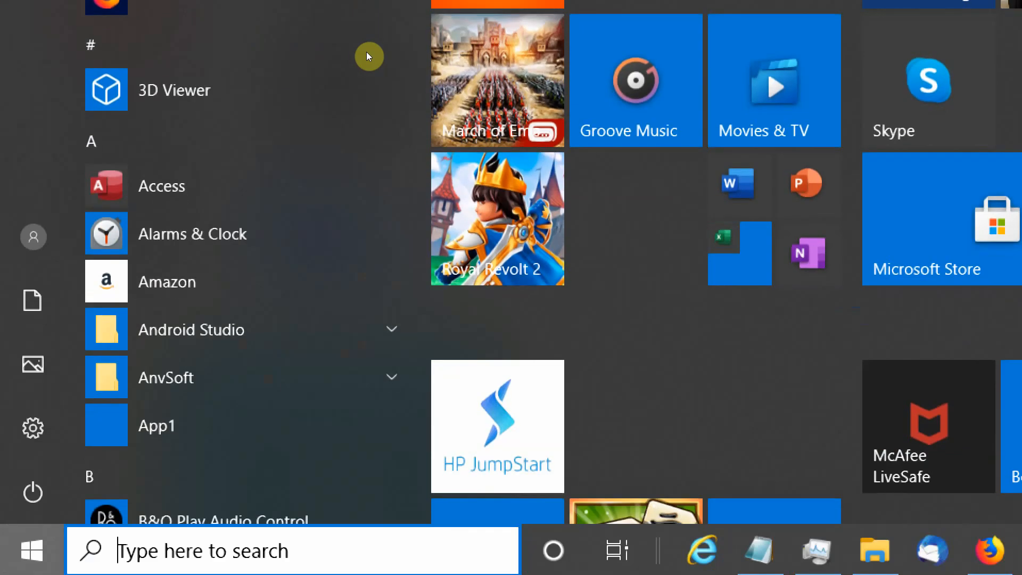
key(super)
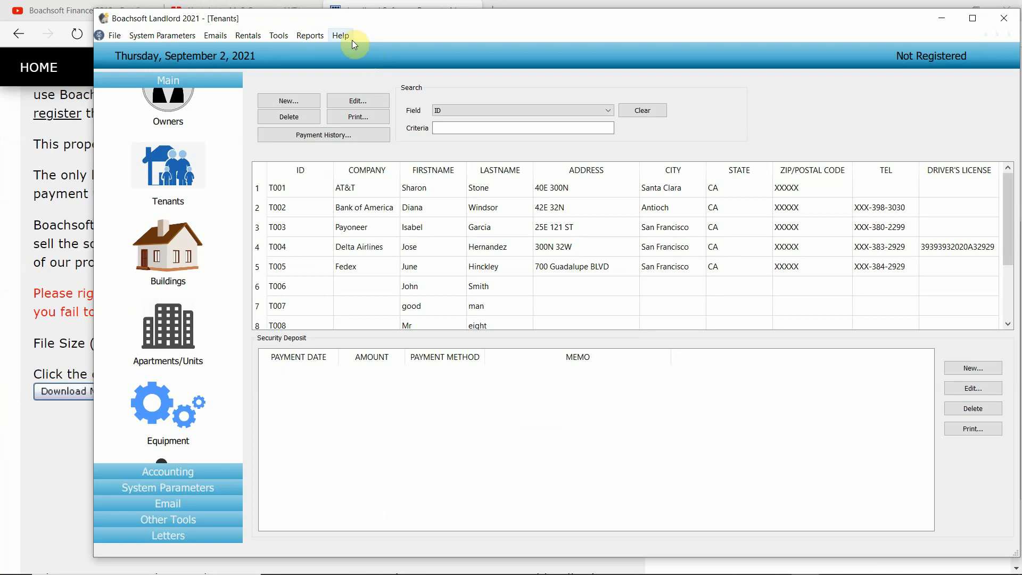
click(351, 39)
click(362, 47)
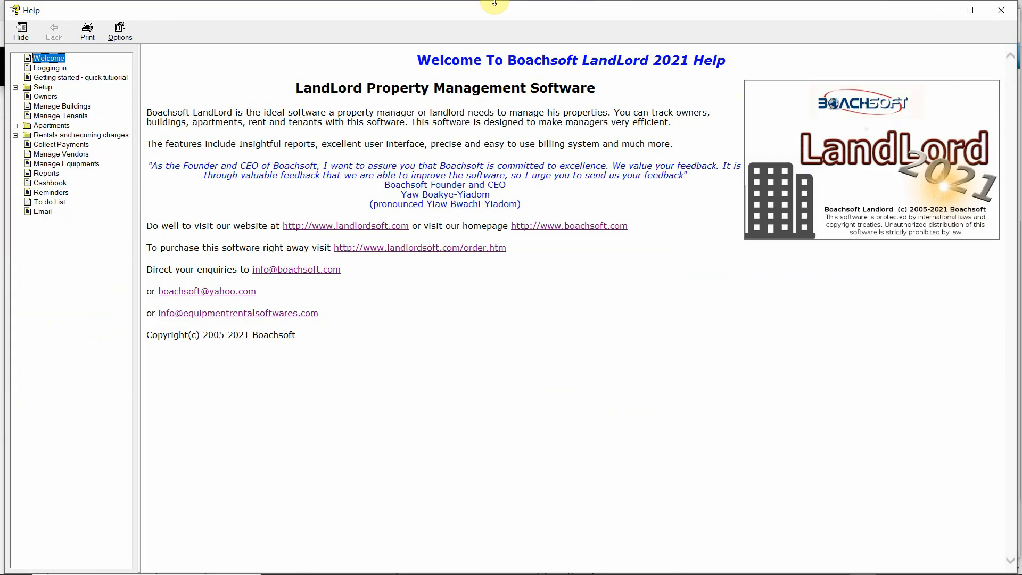
click(1007, 9)
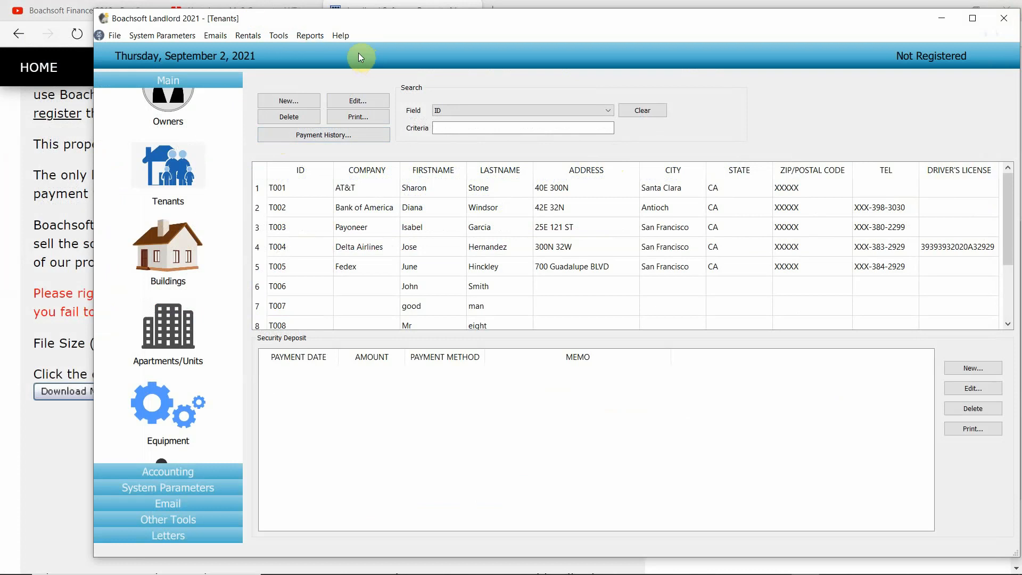
Examine the blog, YouTube channel and About help commands, view the About information and close it.
click(343, 37)
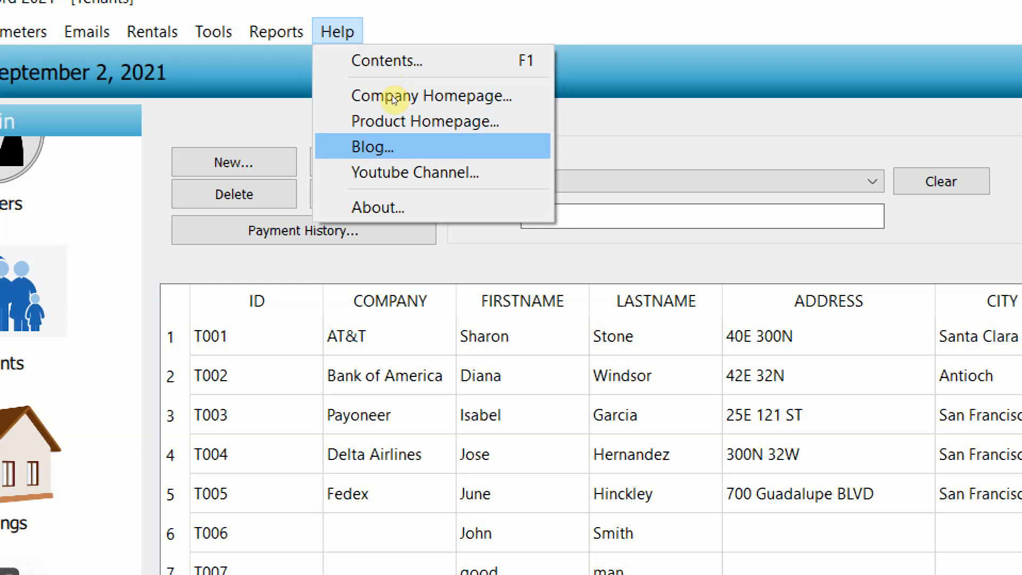
key(Down)
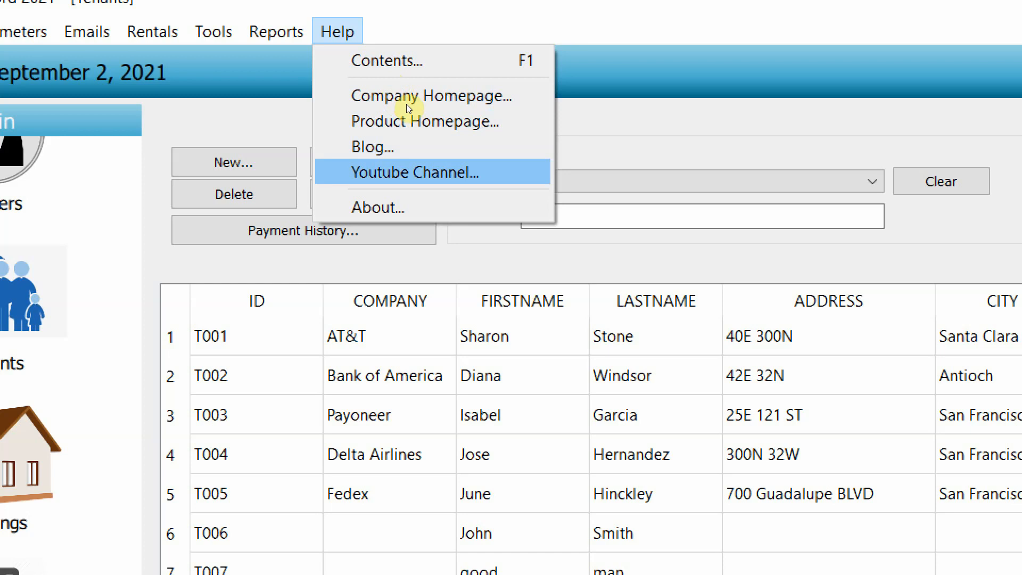
key(Down)
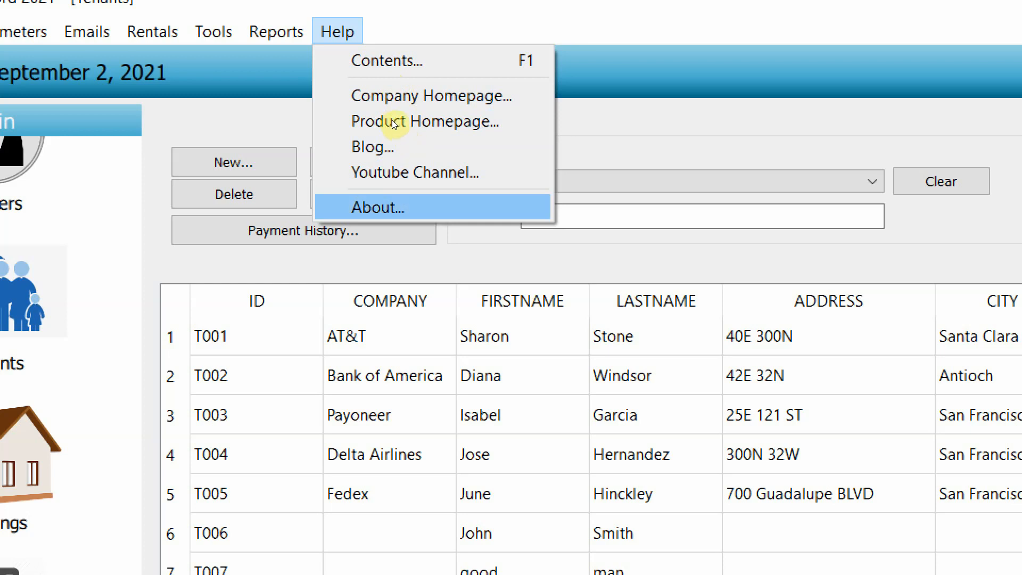
key(Return)
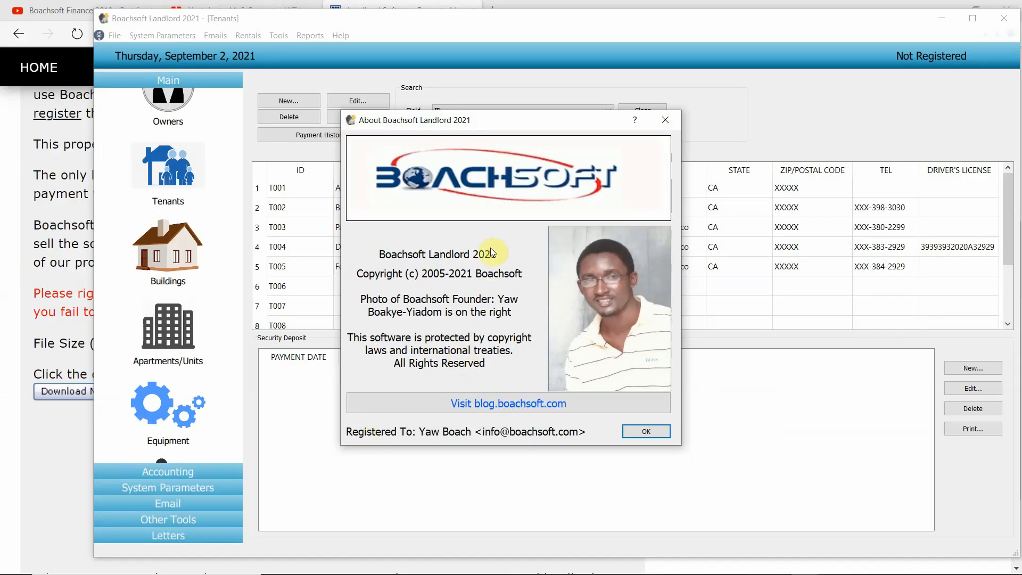
click(655, 430)
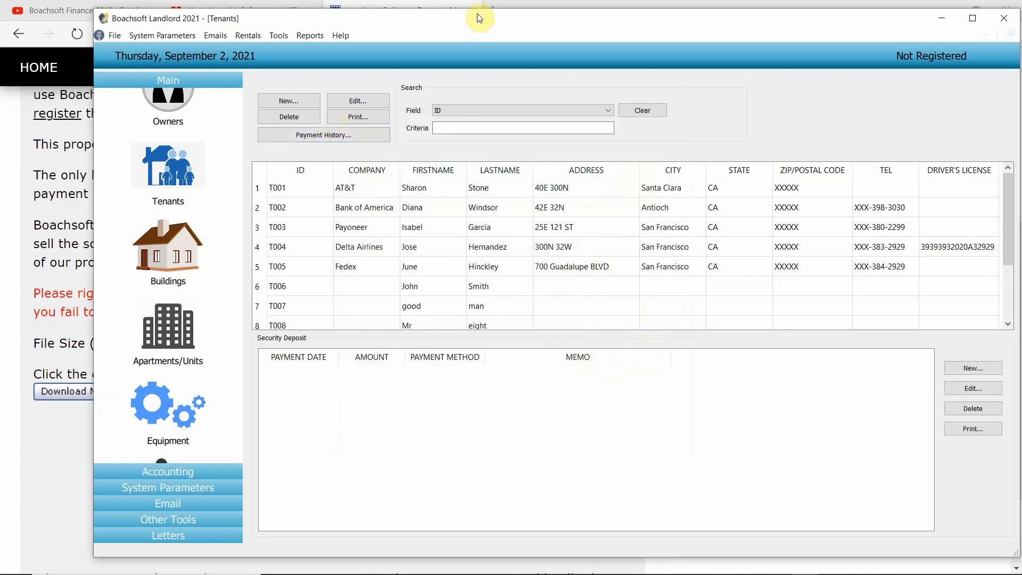
Maximize the program window and look through the Main section's shortcuts from Owners to Help.
click(973, 18)
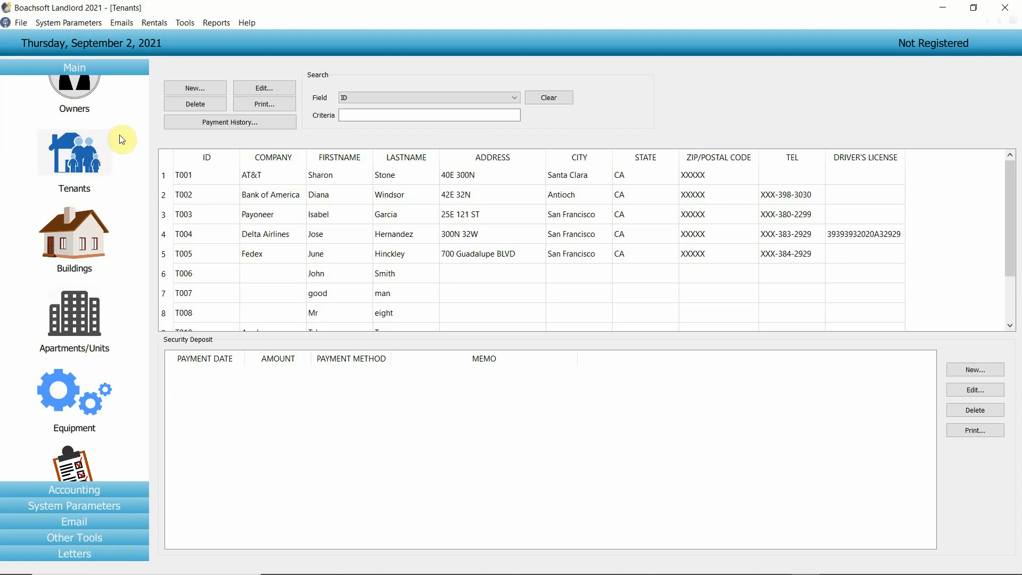
scroll(119, 228, up, 1)
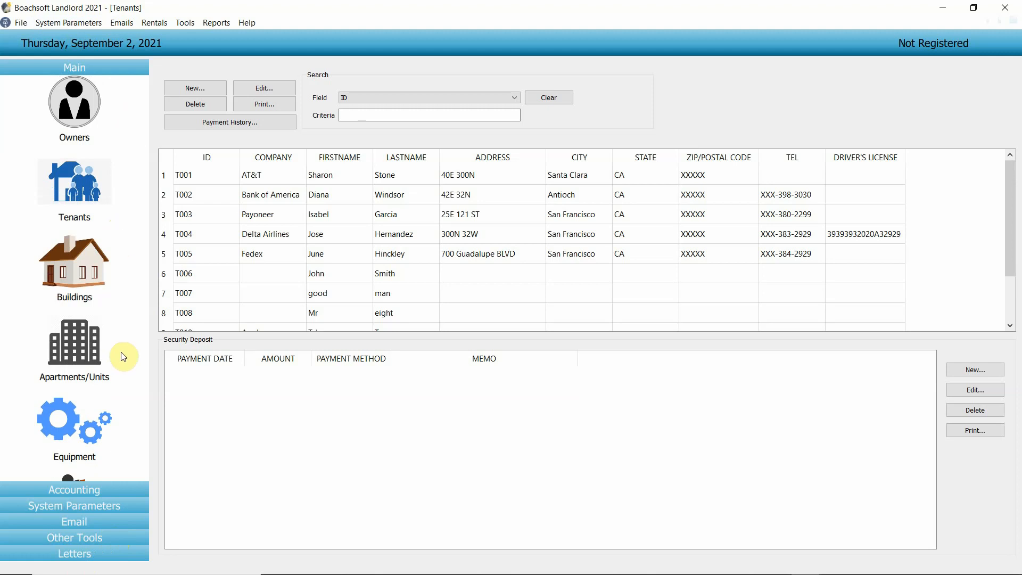
scroll(106, 232, down, 5)
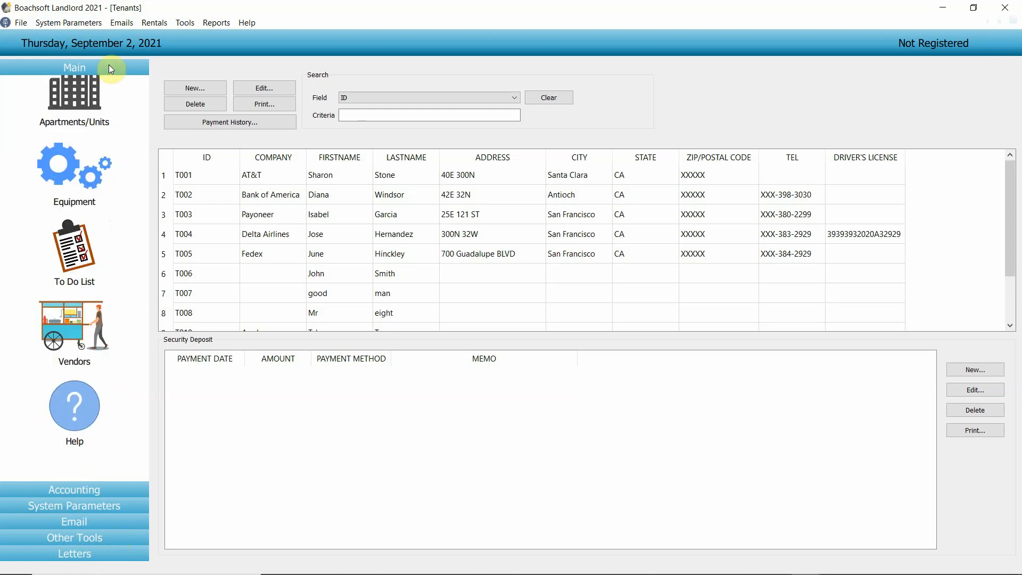
scroll(106, 226, up, 5)
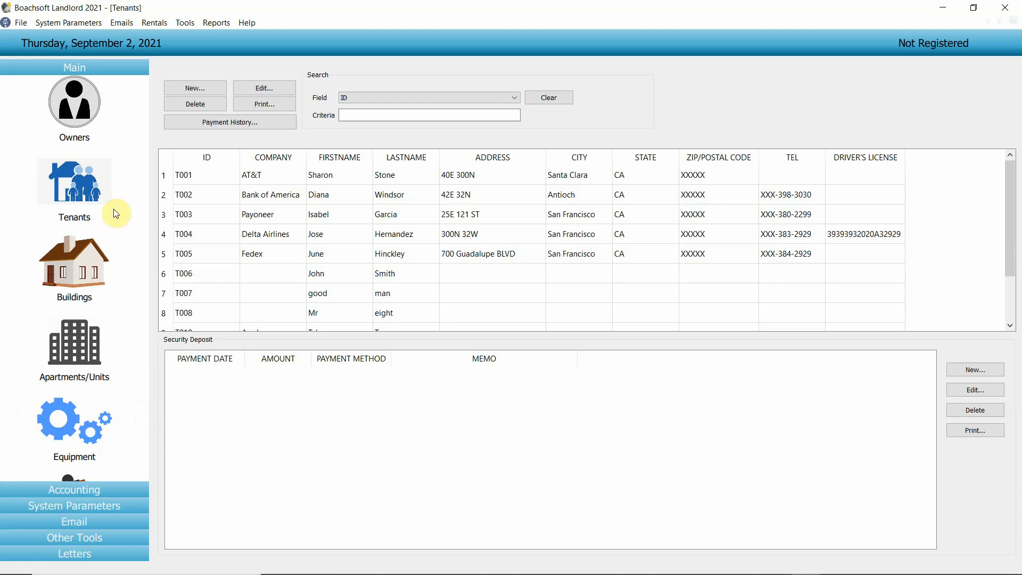
drag(115, 124, 124, 285)
scroll(118, 456, down, 5)
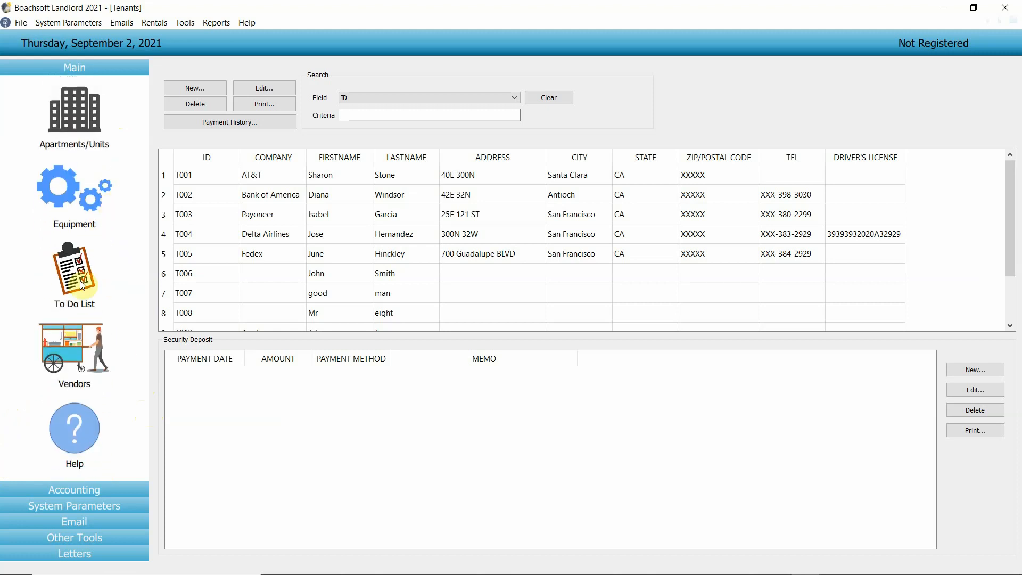
Examine the shortcuts in the Accounting, System Parameters, Email, Other Tools and Letters sections.
click(74, 489)
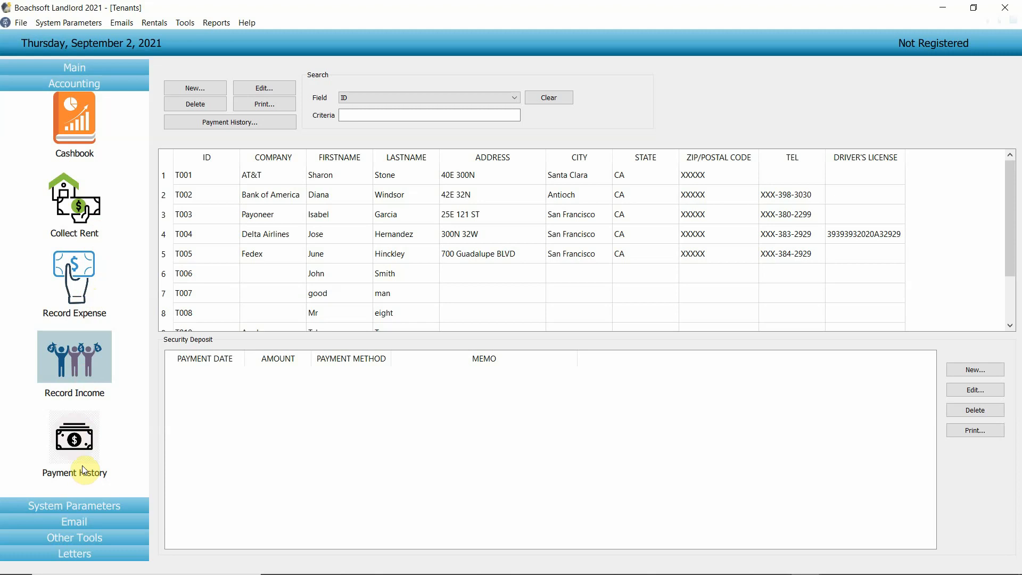
click(107, 509)
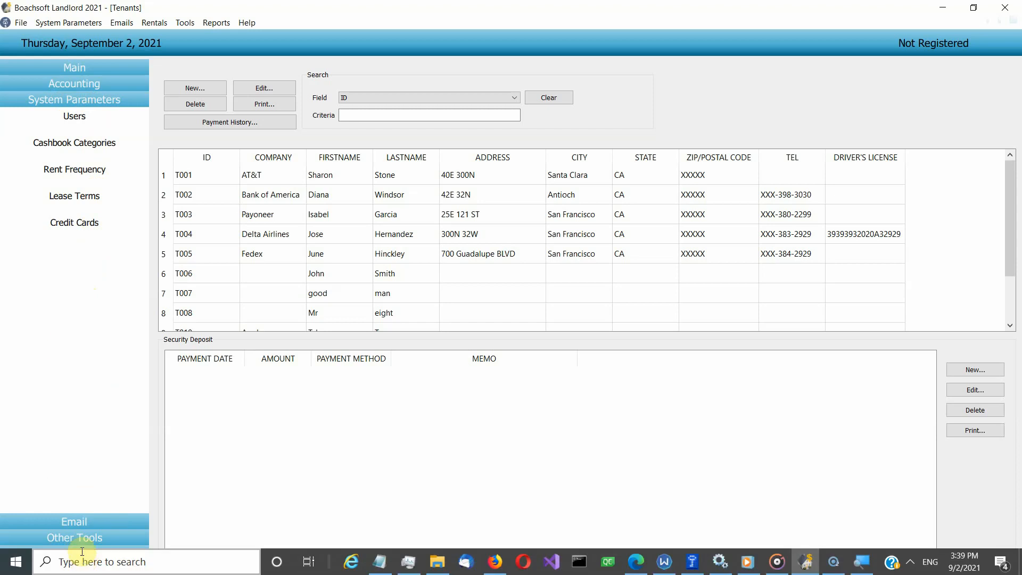
click(68, 520)
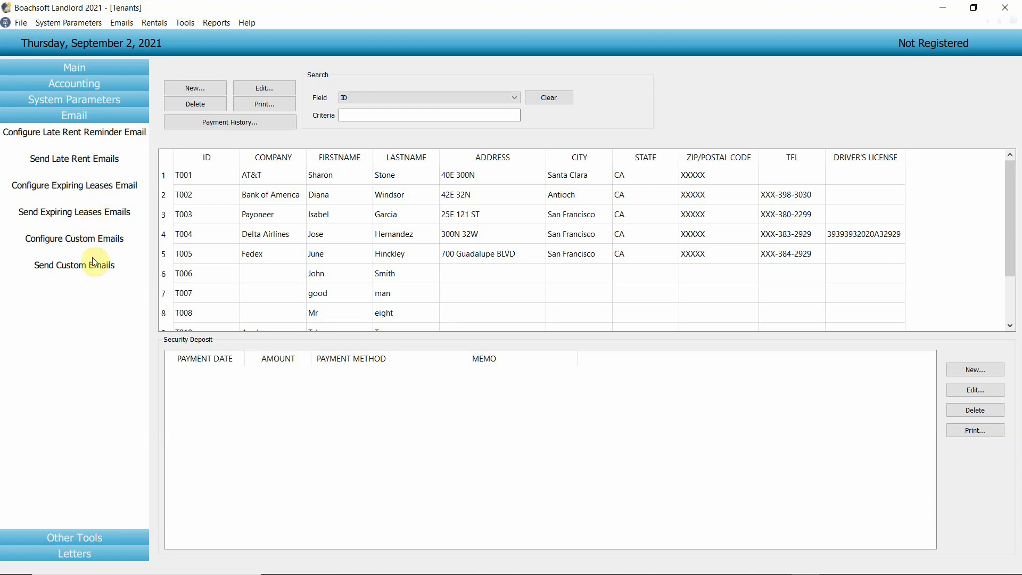
click(98, 538)
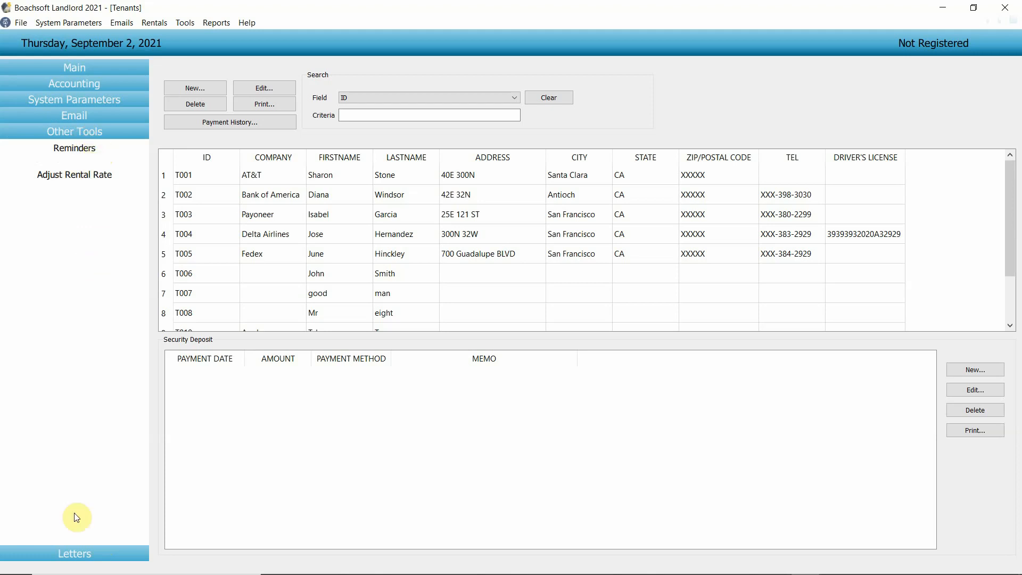
click(73, 556)
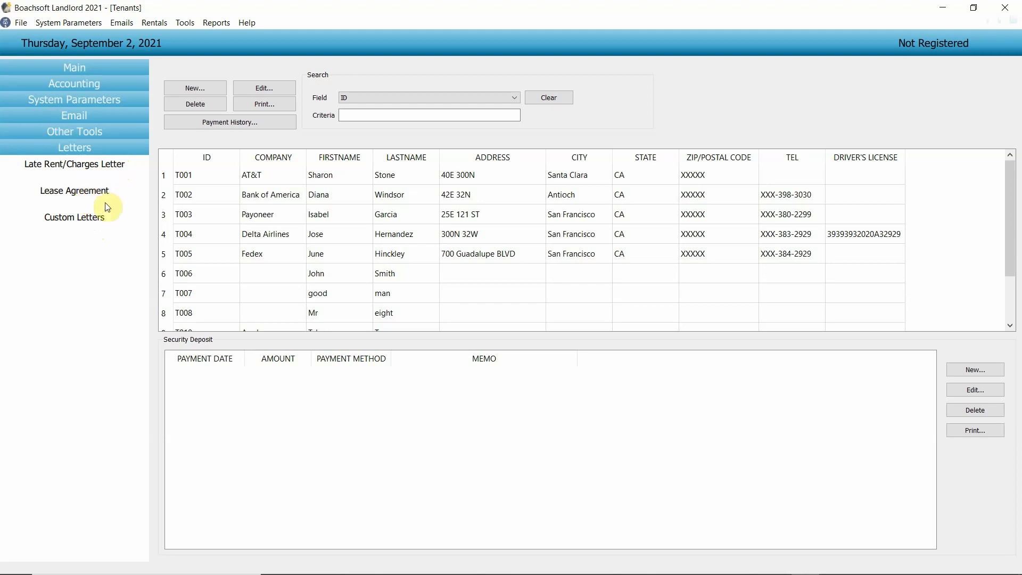
Open the owners list from the Main section and view the fields available for searching owners.
click(93, 70)
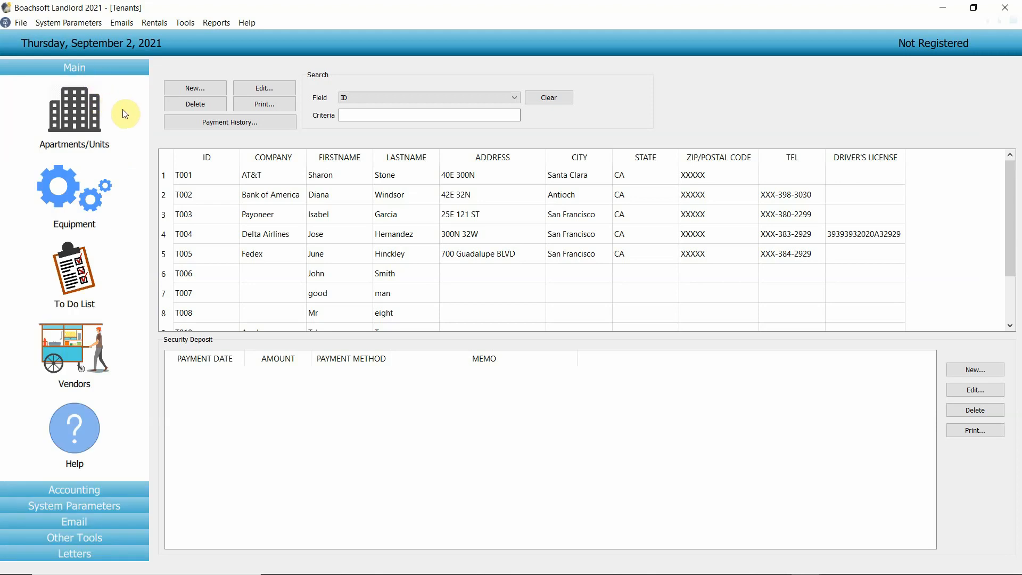
scroll(126, 104, up, 5)
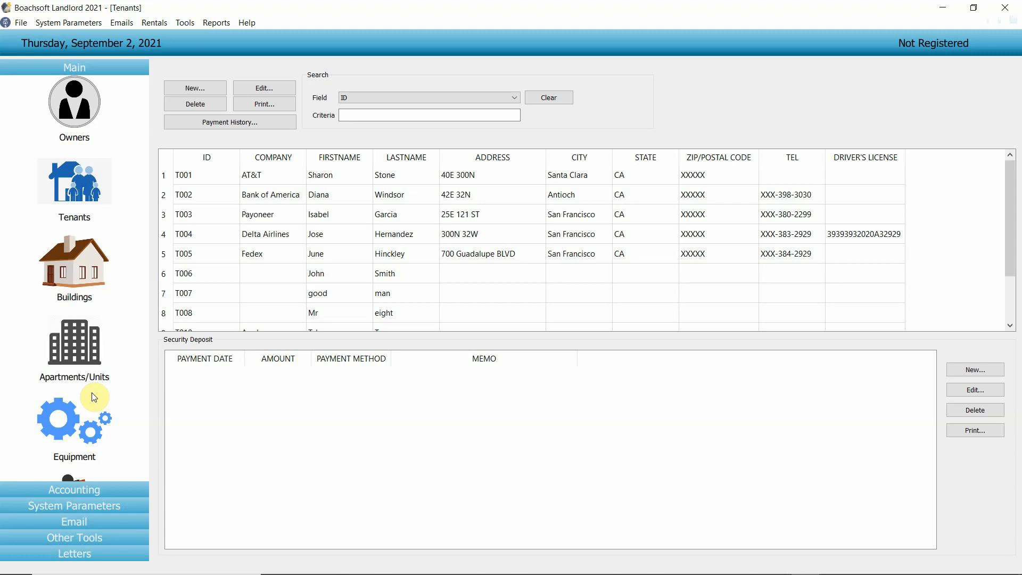
click(53, 140)
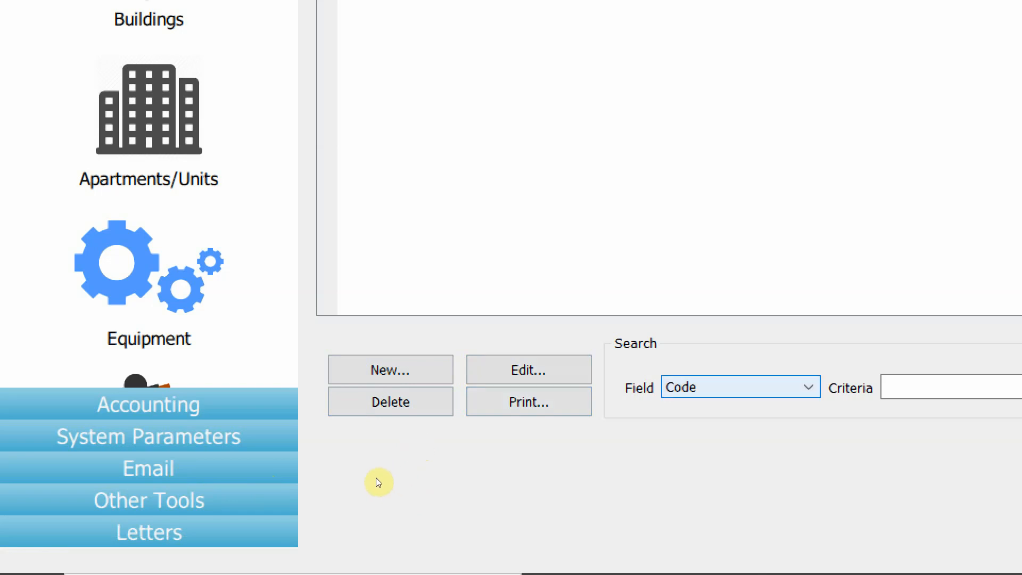
click(752, 381)
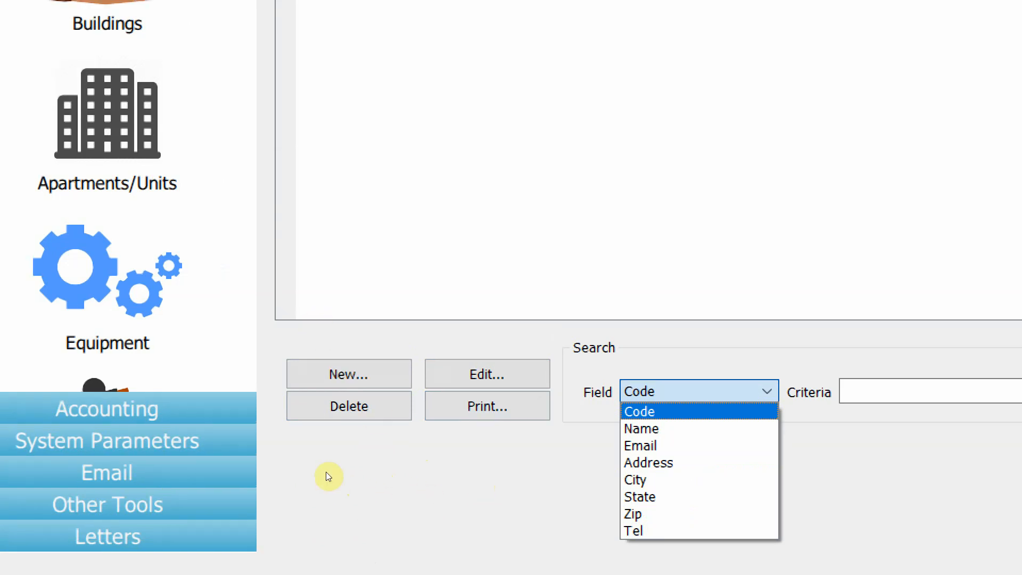
click(348, 451)
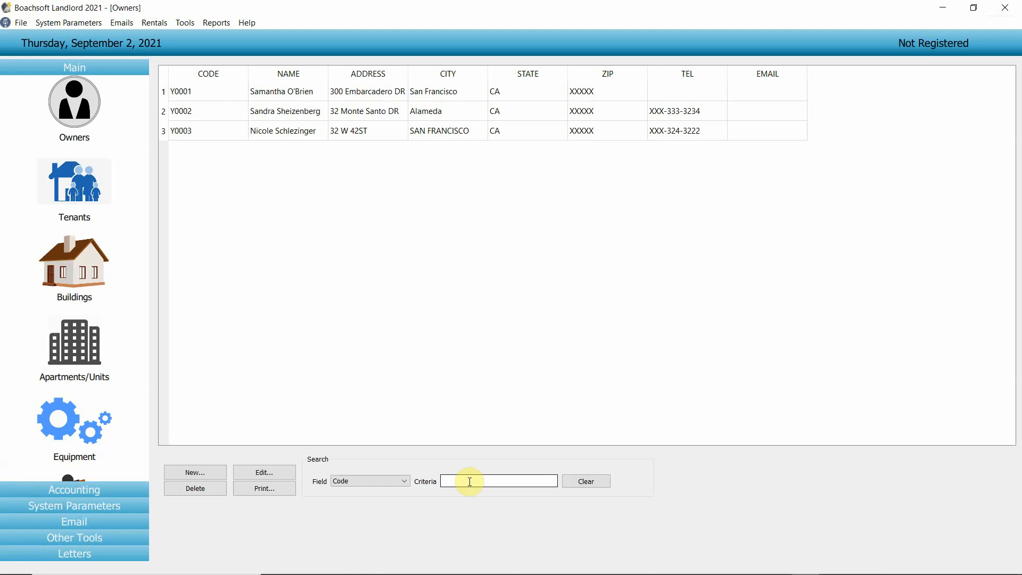
Filter the owners by code with the criteria 1, view the matching owner's record and close its form.
text(1)
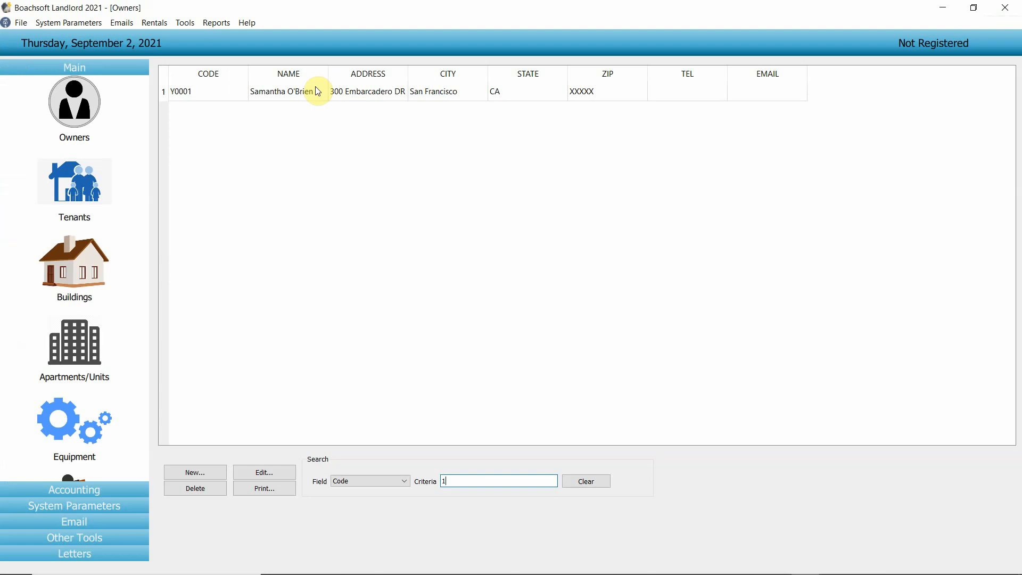
double_click(344, 92)
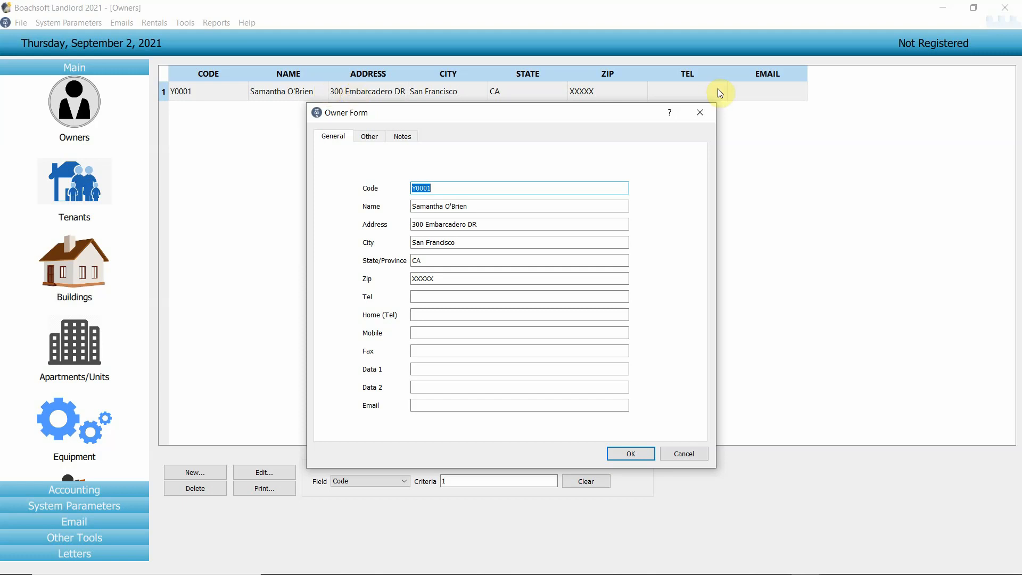
click(701, 112)
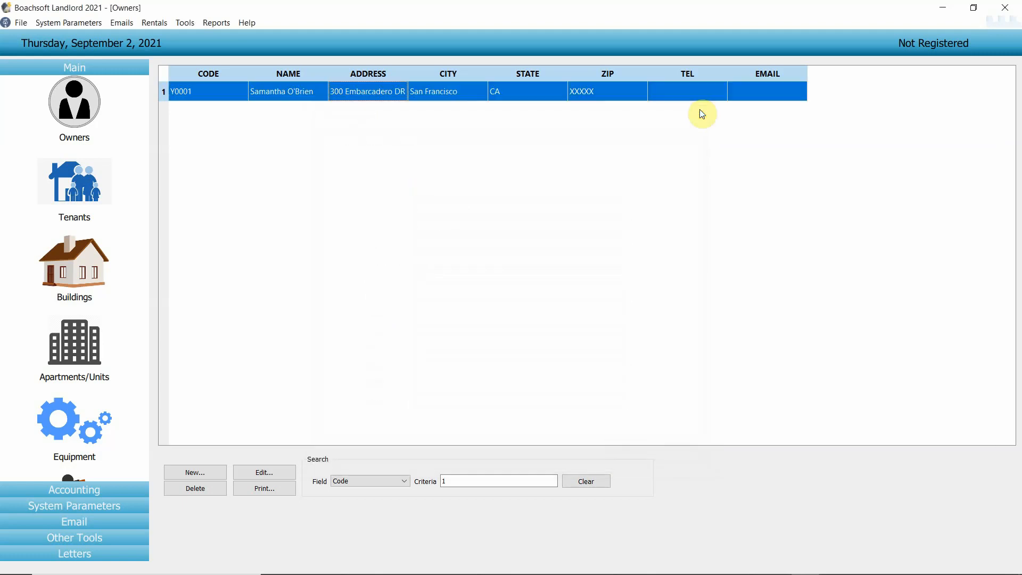
Open a blank owner form to view its General fields and close it without entering anything.
click(218, 472)
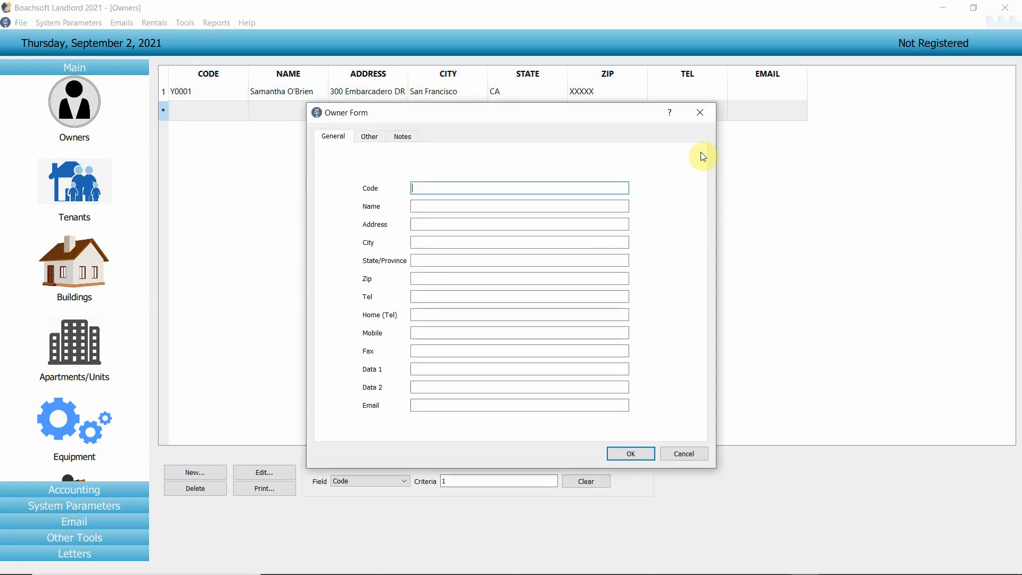
click(700, 117)
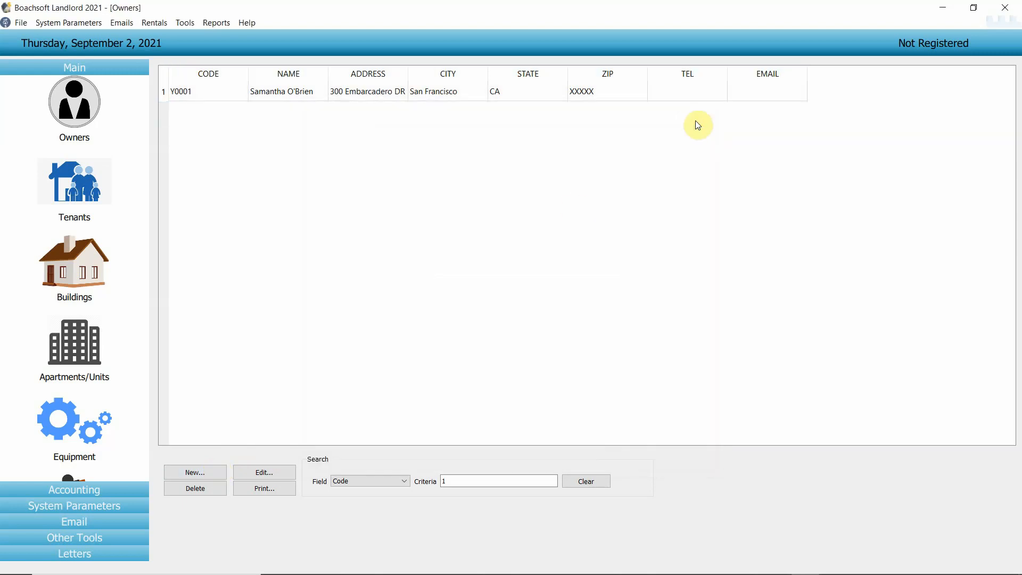
Open the filtered owner's record, look through its Other and Notes details, and submit the form with its data as is.
double_click(496, 95)
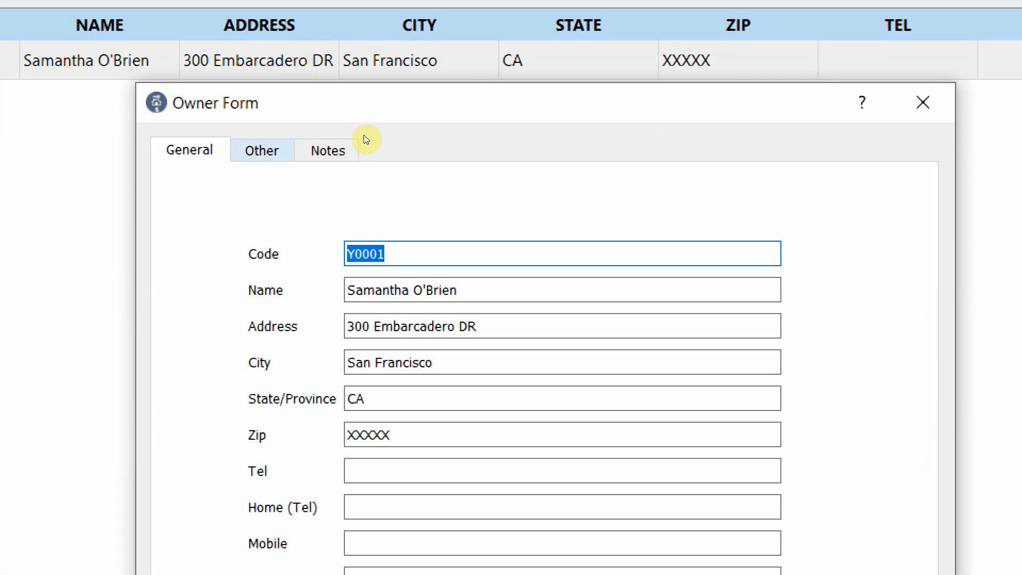
click(262, 151)
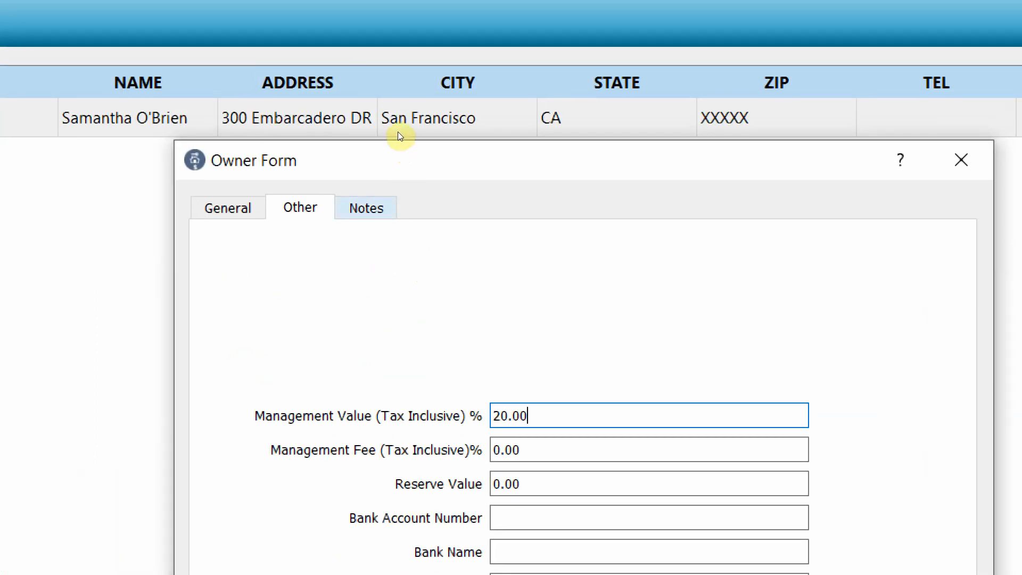
click(365, 185)
key(ctrl+Tab)
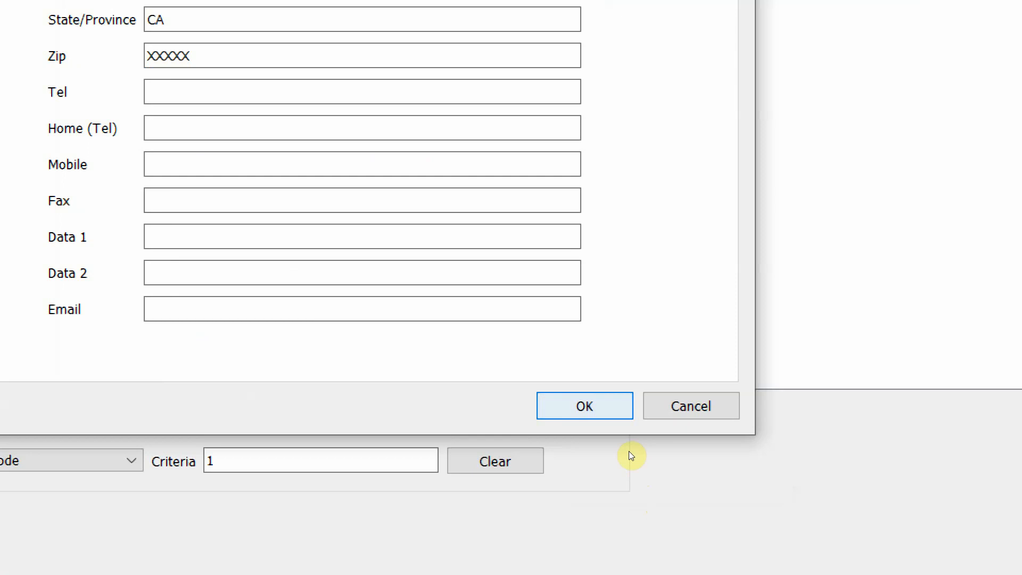
key(Return)
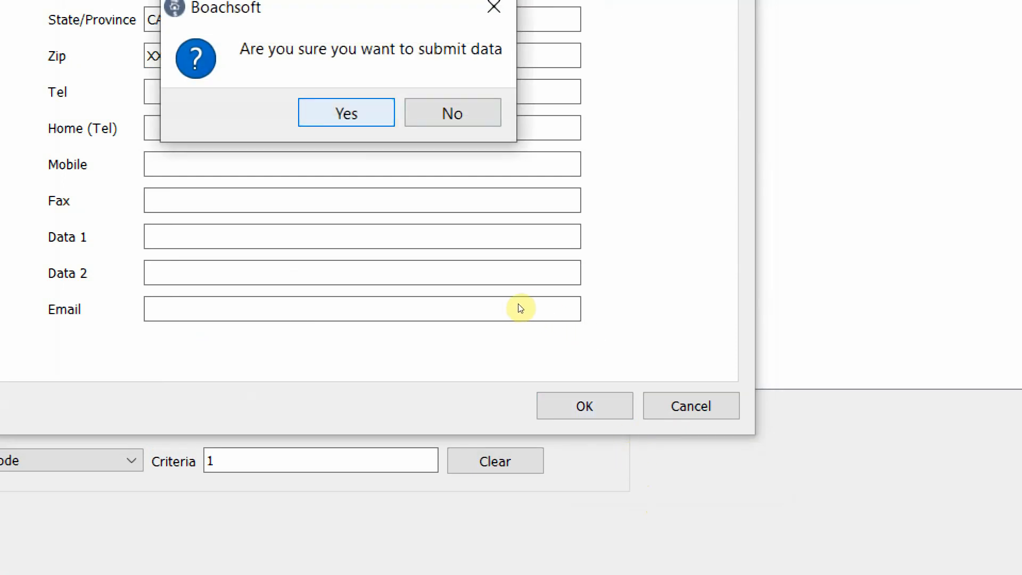
key(Return)
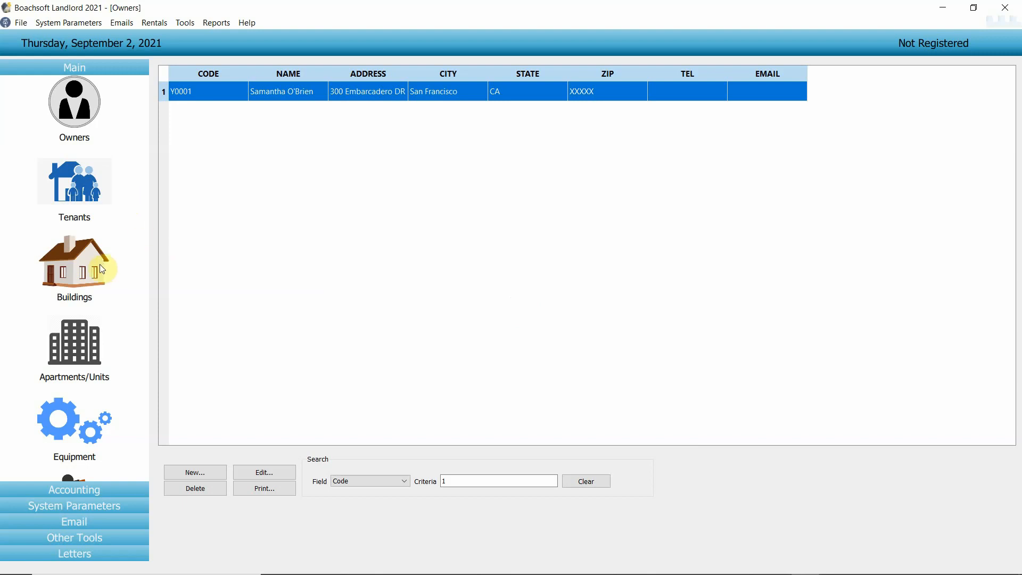
Open the tenants list, view the blank form for a new tenant and cancel it.
click(90, 216)
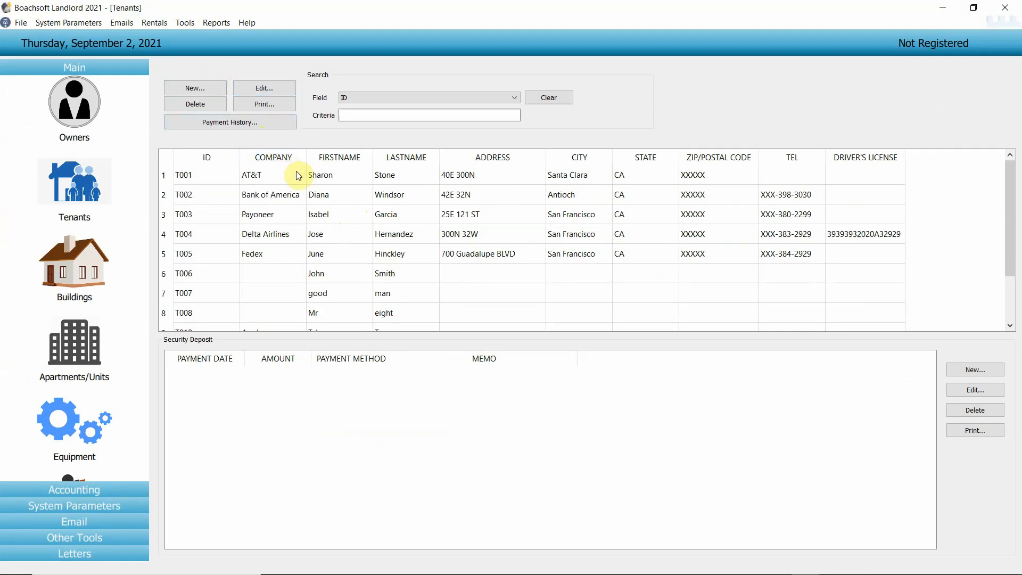
click(220, 90)
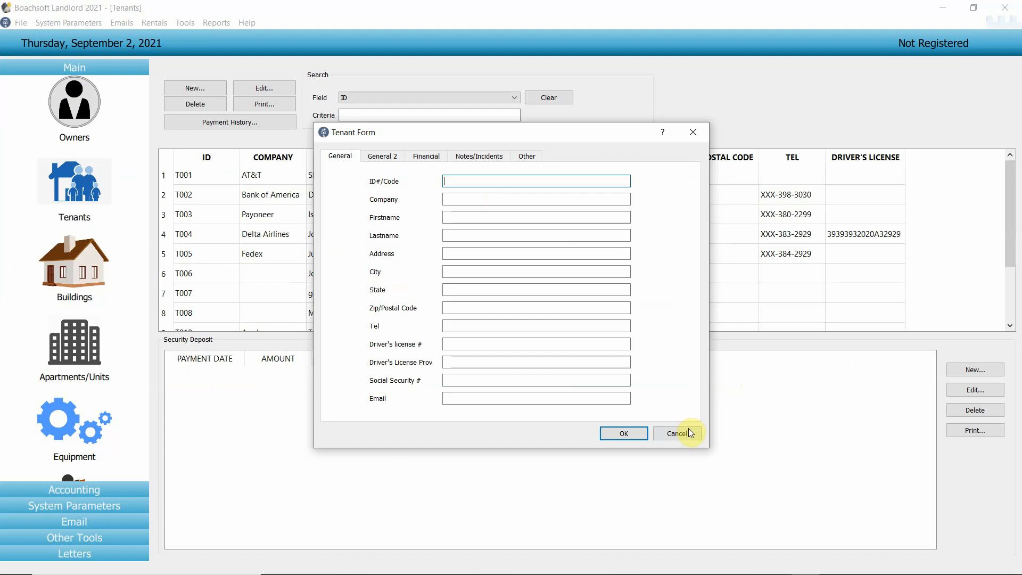
click(679, 435)
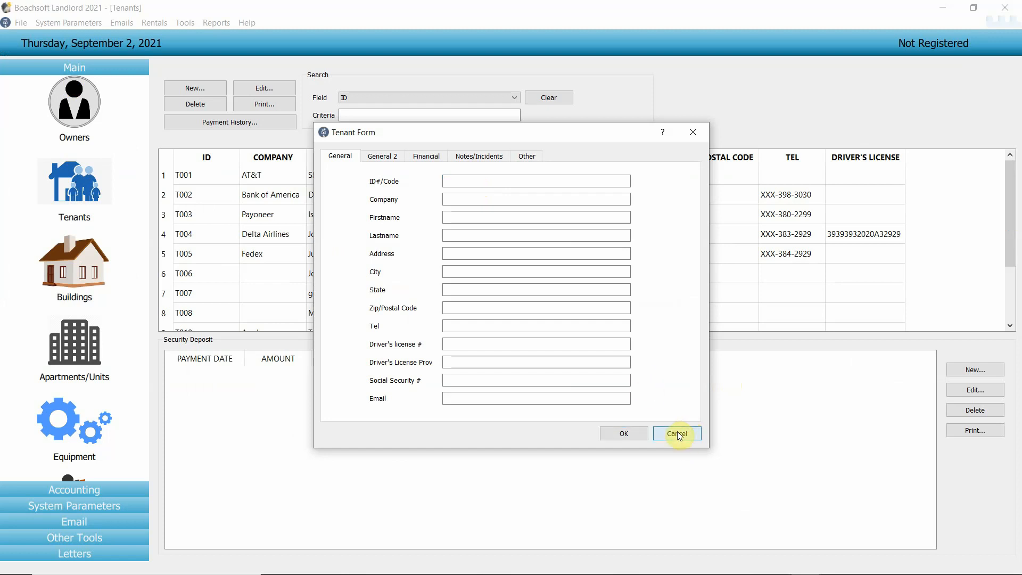
Open the first tenant's record and examine its General, General 2, Financial and Notes/Incidents details.
click(453, 183)
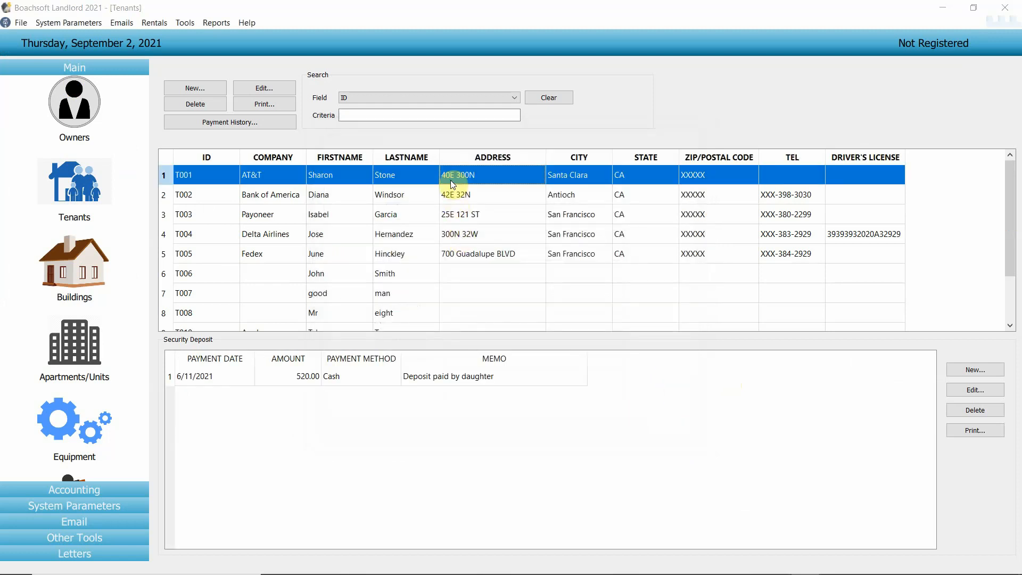
double_click(453, 185)
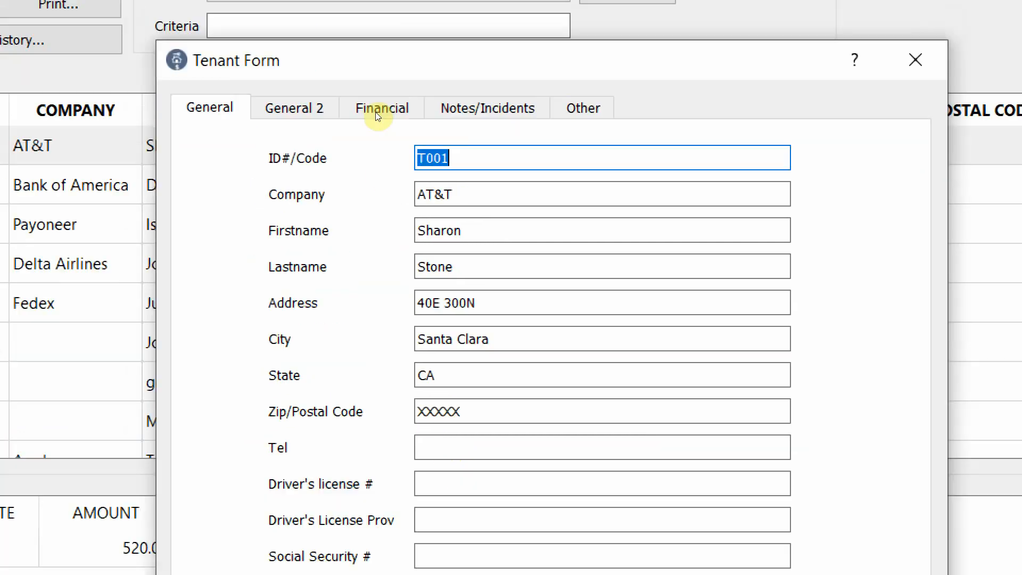
key(ctrl+Tab)
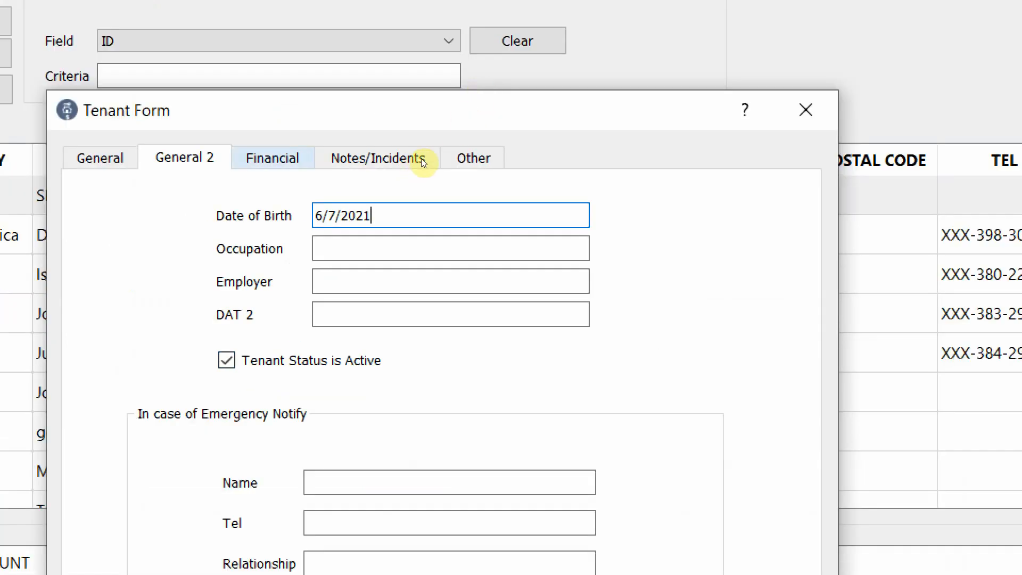
click(273, 159)
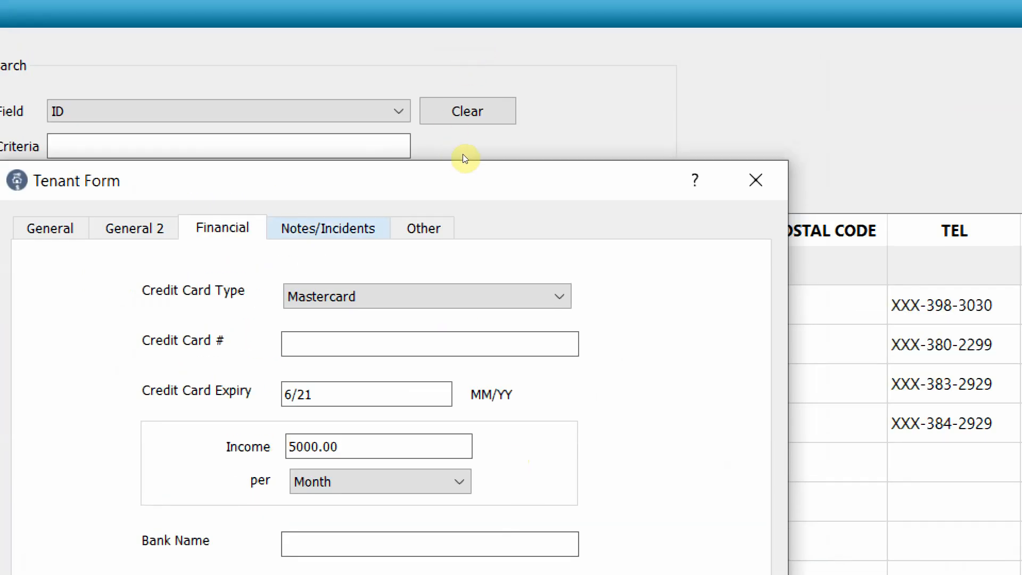
click(329, 228)
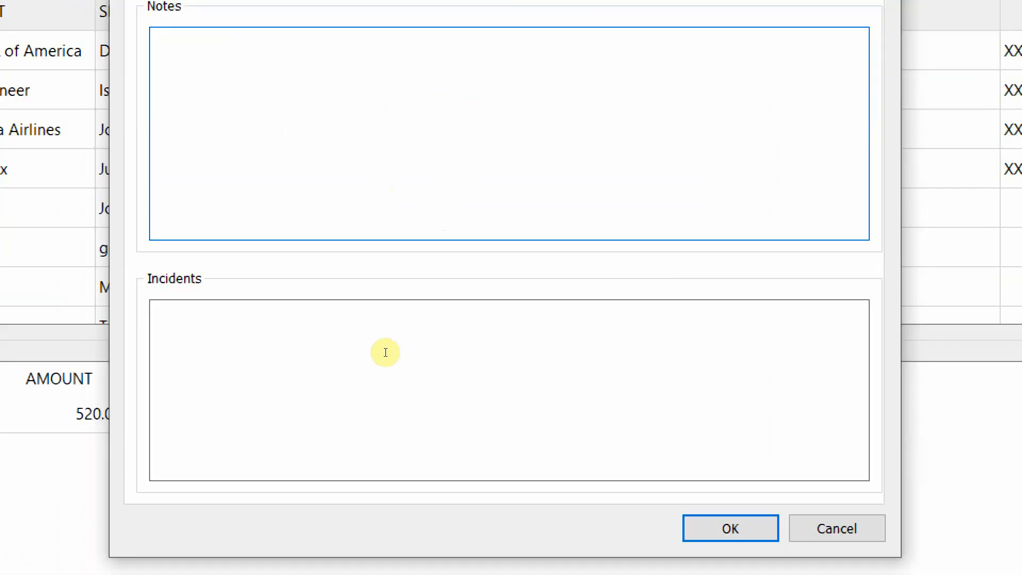
click(380, 338)
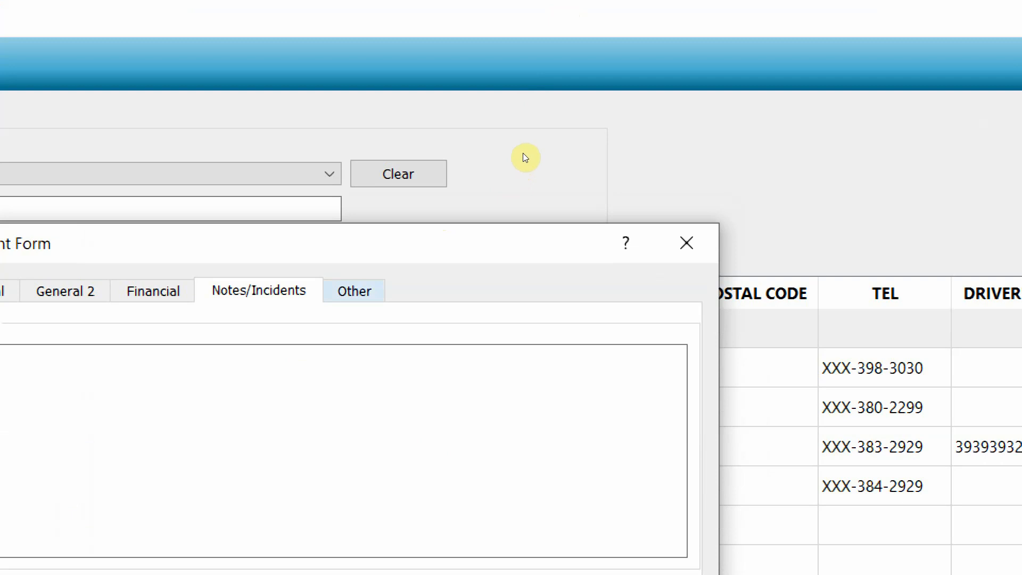
Examine the tenant's vehicles, pets and occupants among the Other details, and cancel the form.
click(354, 292)
mouse_move(323, 243)
mouse_down()
mouse_move(426, 160)
mouse_move(436, 109)
mouse_up()
drag(565, 63, 568, 46)
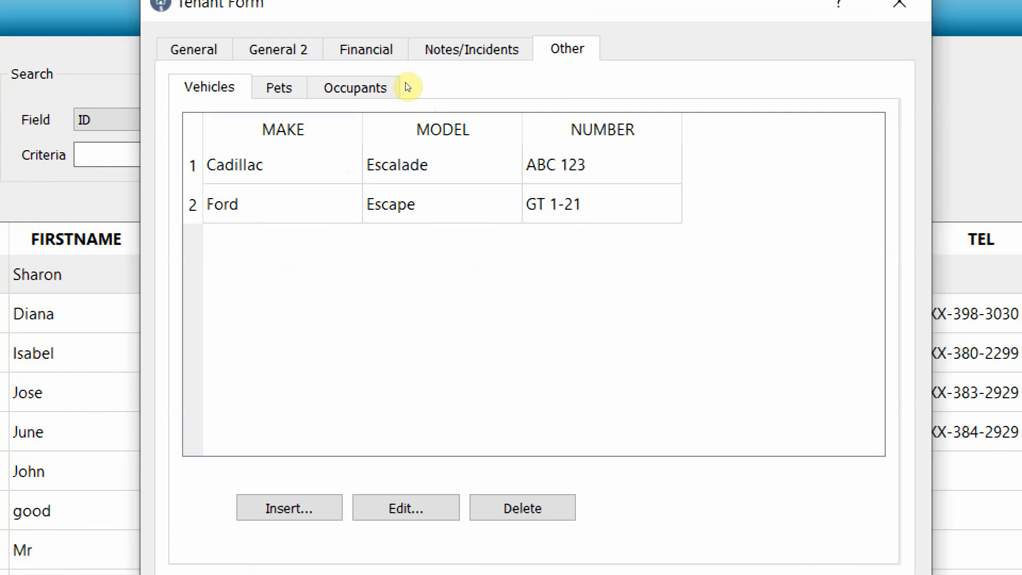
double_click(426, 182)
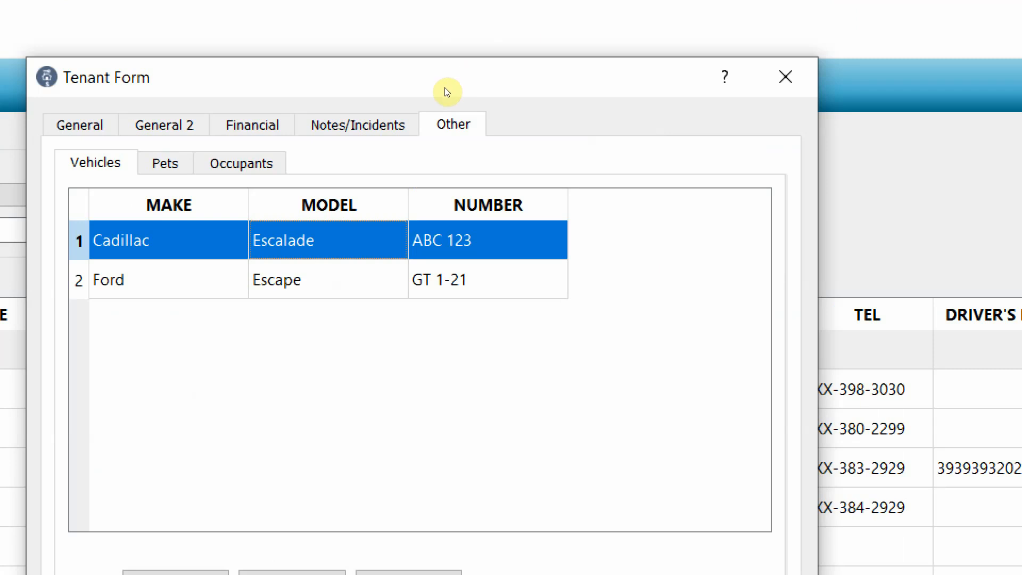
click(165, 162)
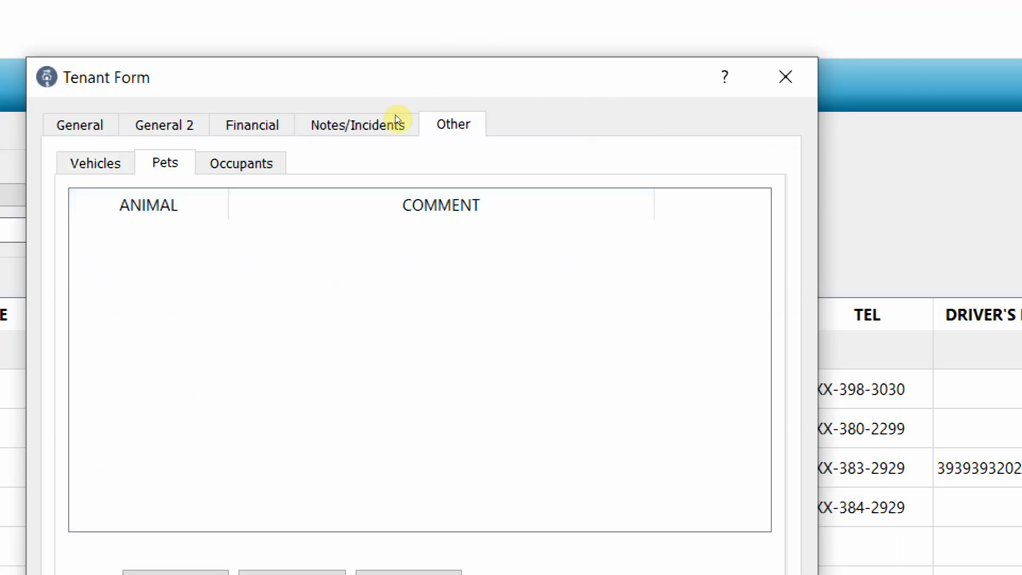
click(241, 163)
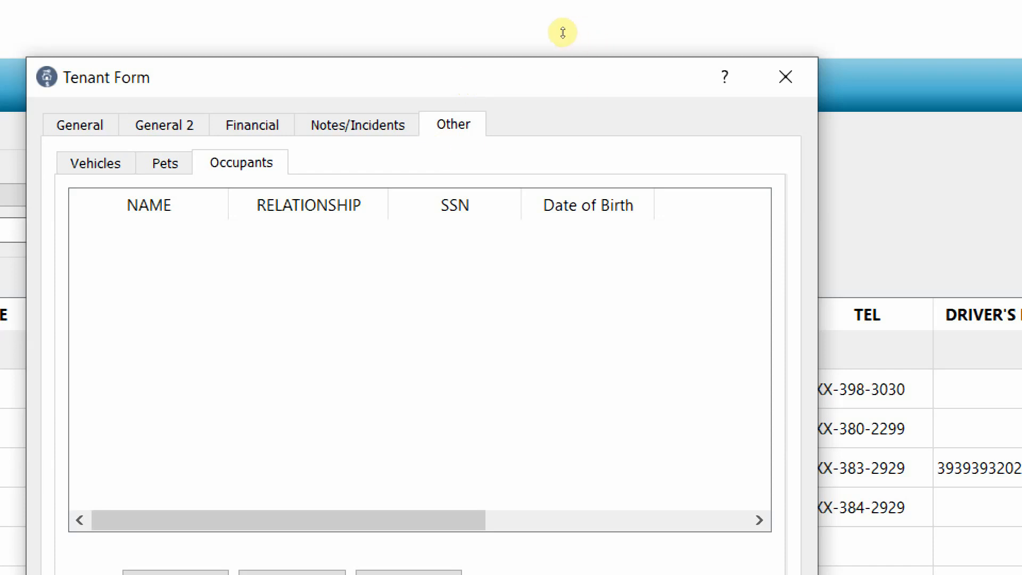
mouse_move(568, 76)
mouse_down()
mouse_move(627, 75)
mouse_move(623, 8)
mouse_move(593, 1)
mouse_up()
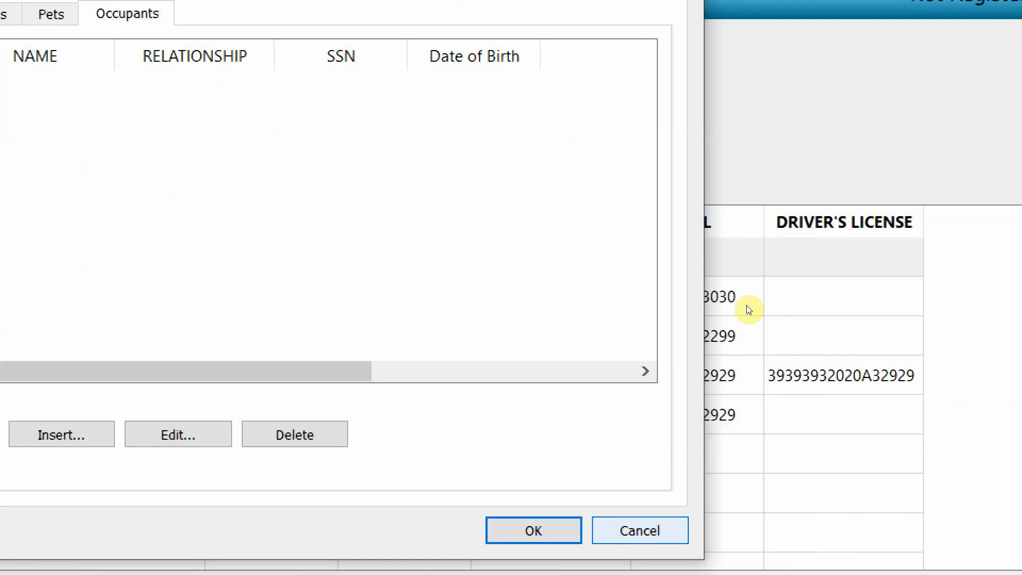
click(640, 531)
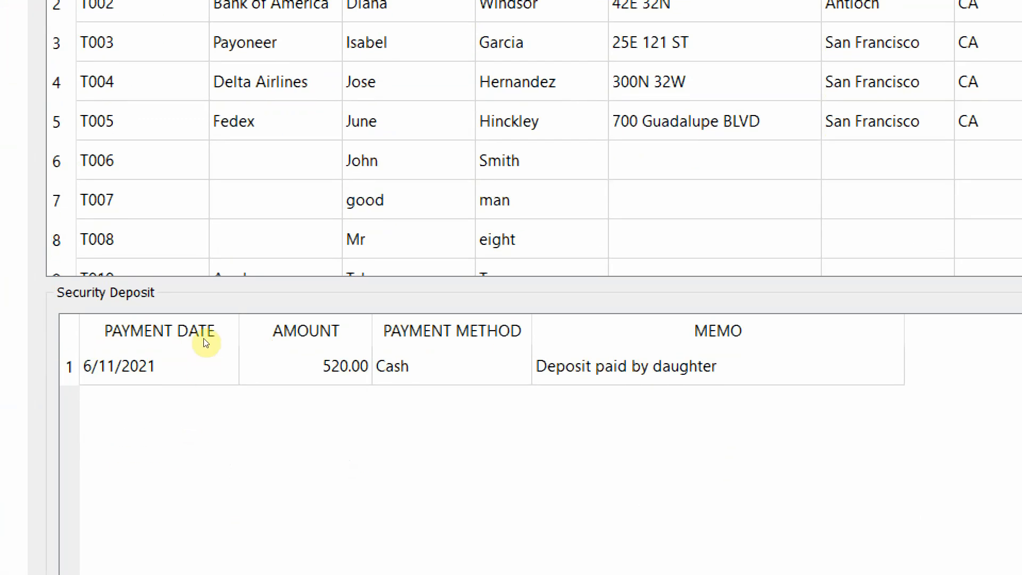
View the security deposit entries for the first, third and fifth tenants in the list.
click(236, 354)
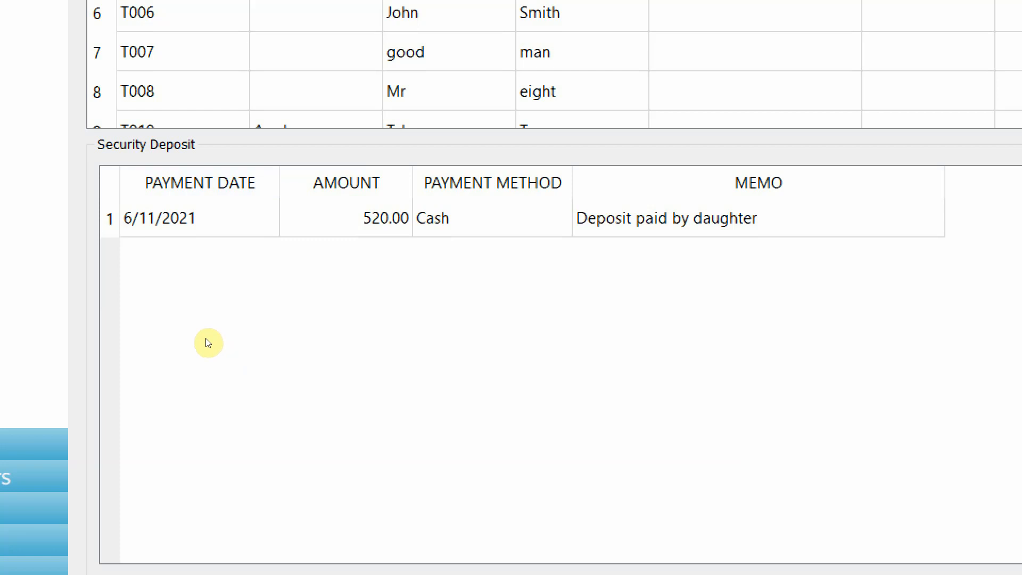
click(211, 378)
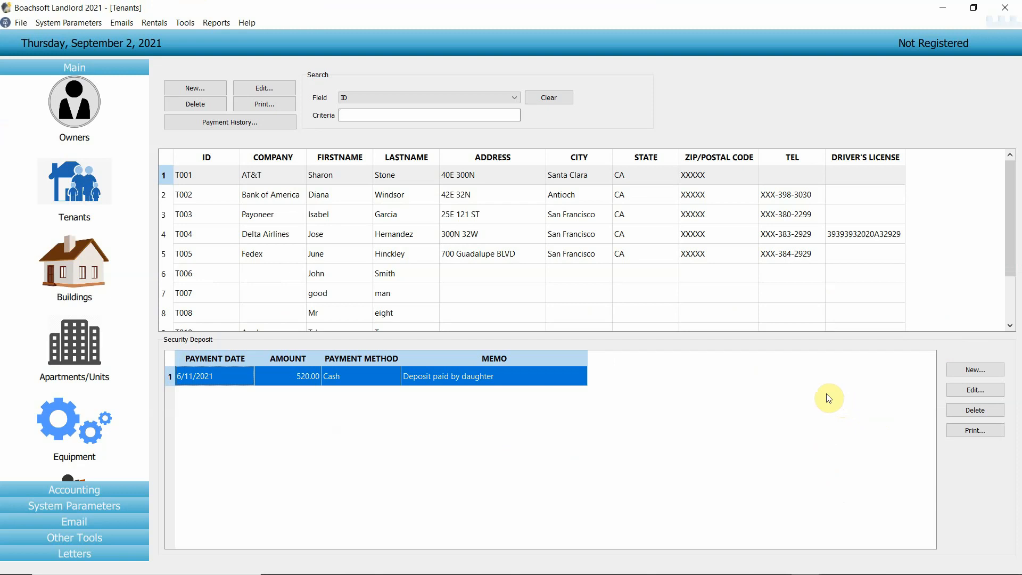
click(669, 216)
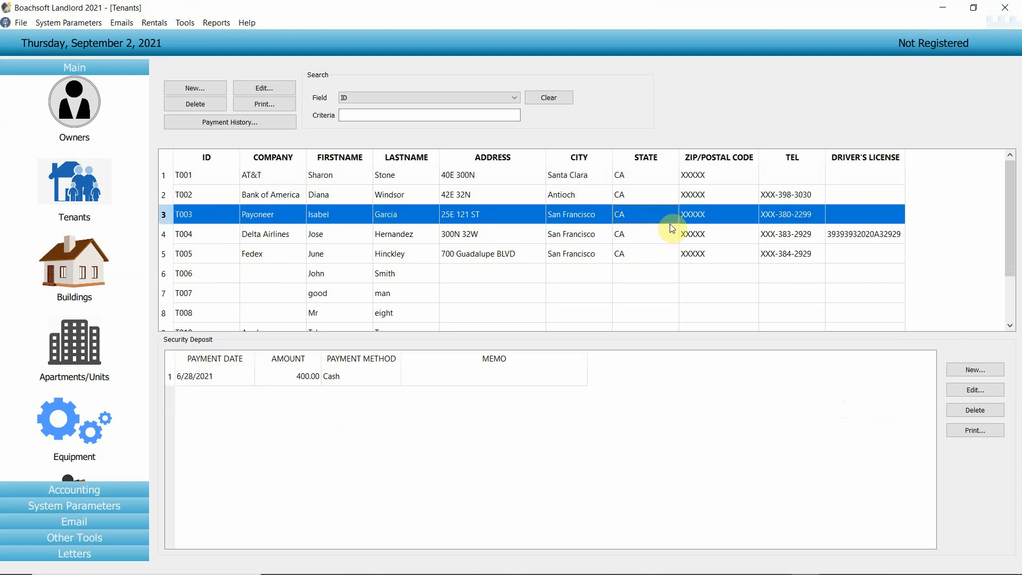
click(589, 254)
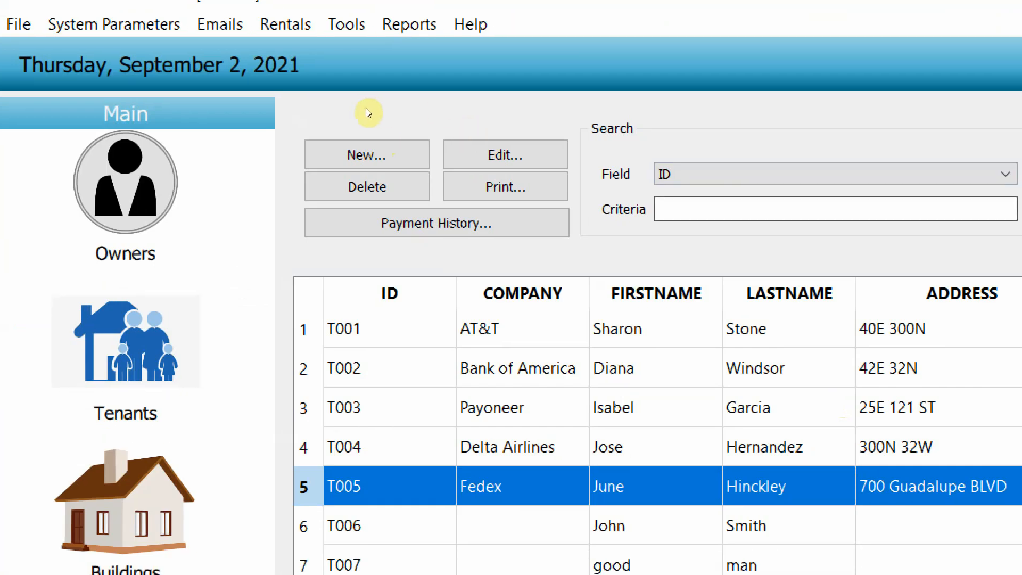
Set the tenant search field to Firstname and filter the list with the criteria "isa".
click(834, 174)
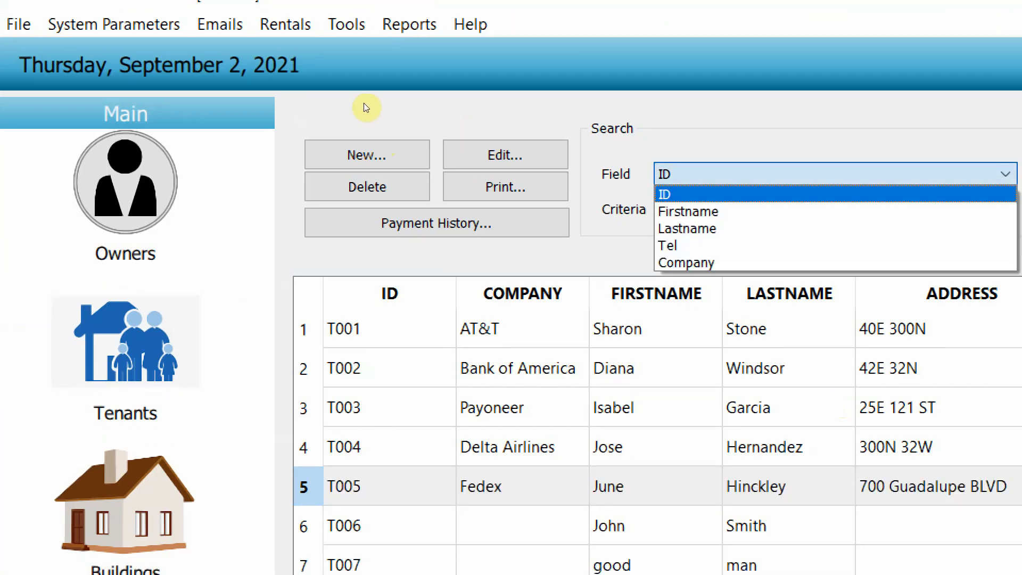
key(Down)
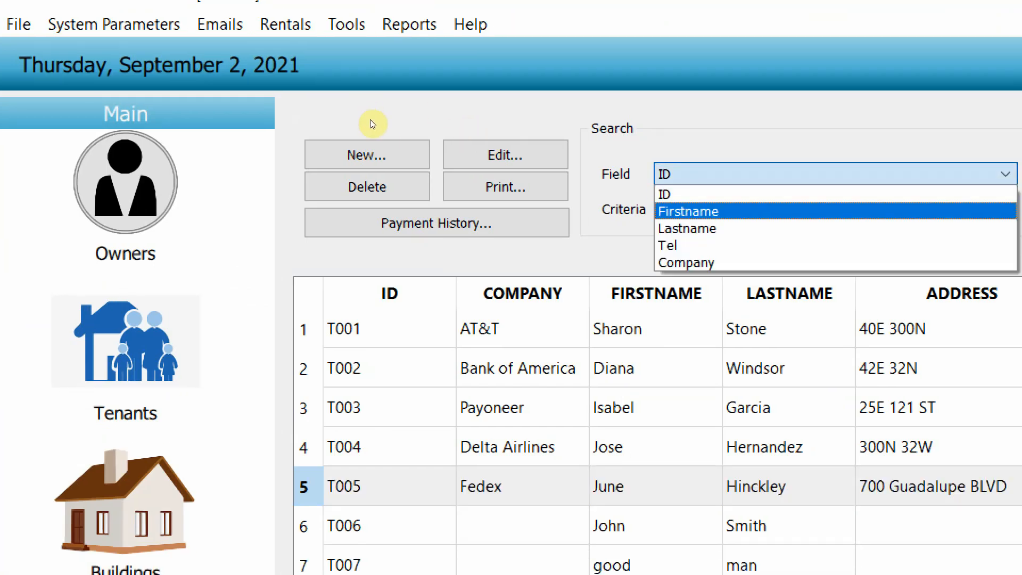
key(Return)
key(Tab)
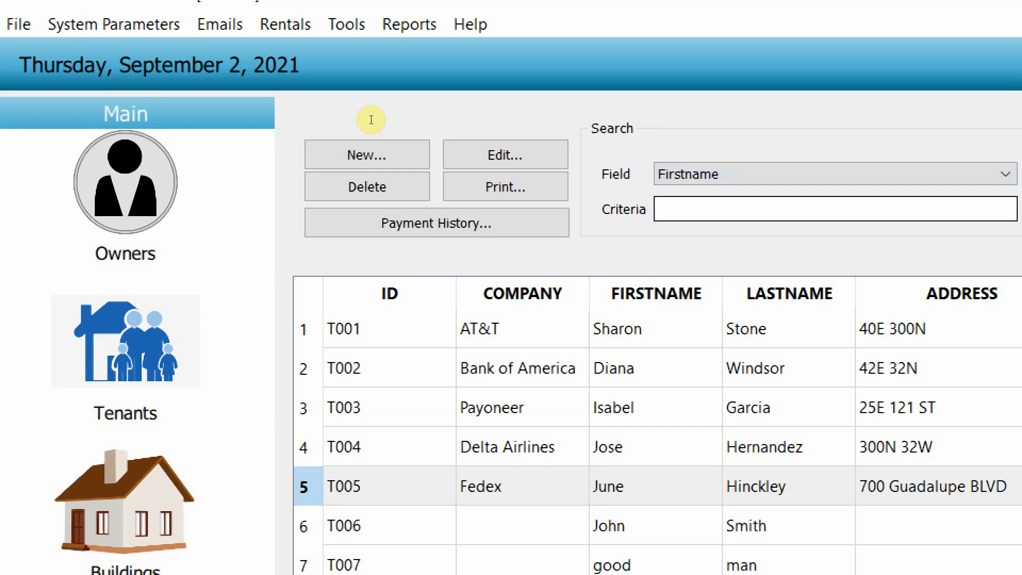
text(isa)
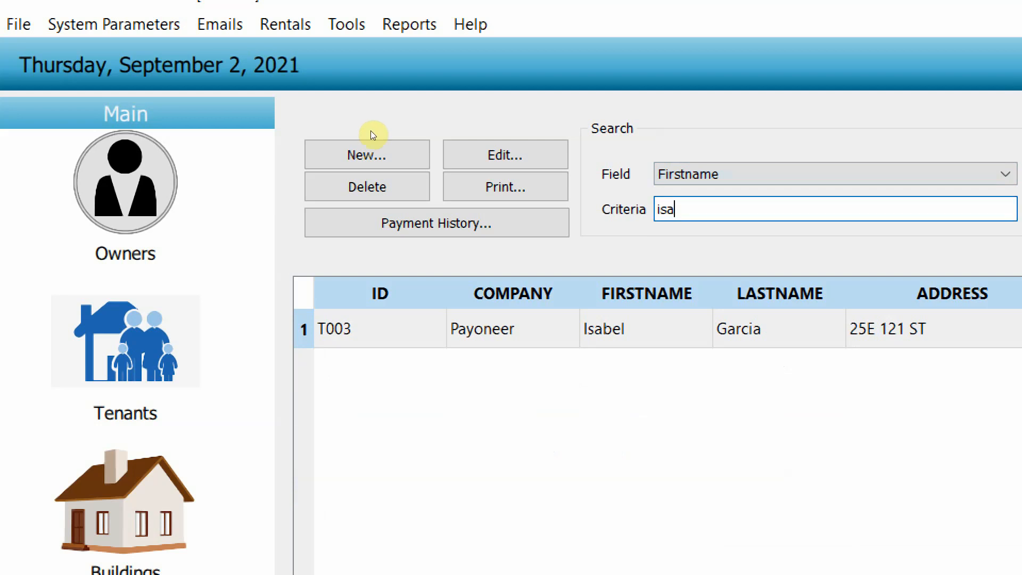
Clear the search criteria and filter the tenants by first name with "i", extending it to "is".
key(BackSpace)
key(BackSpace)
key(BackSpace)
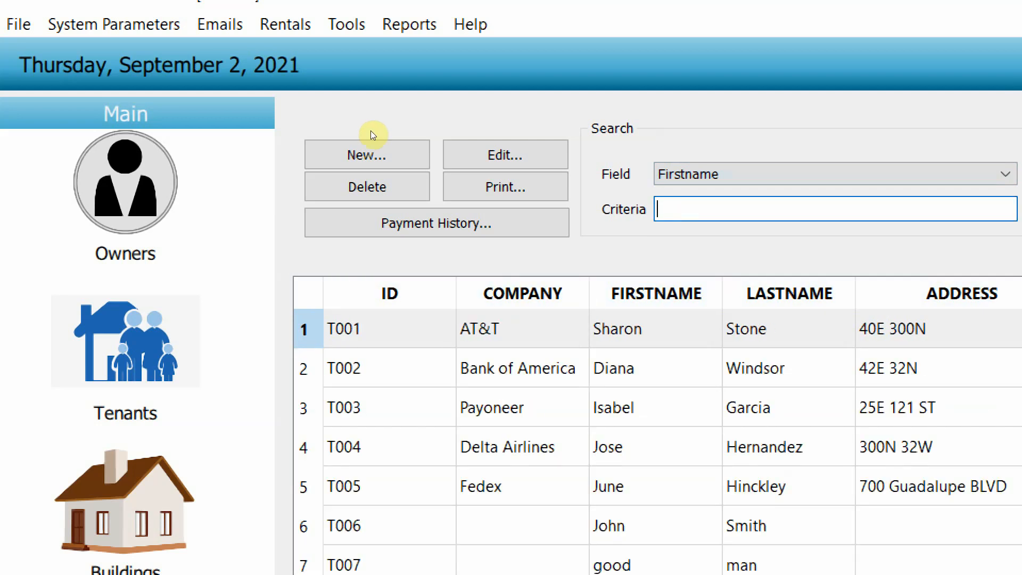
text(i)
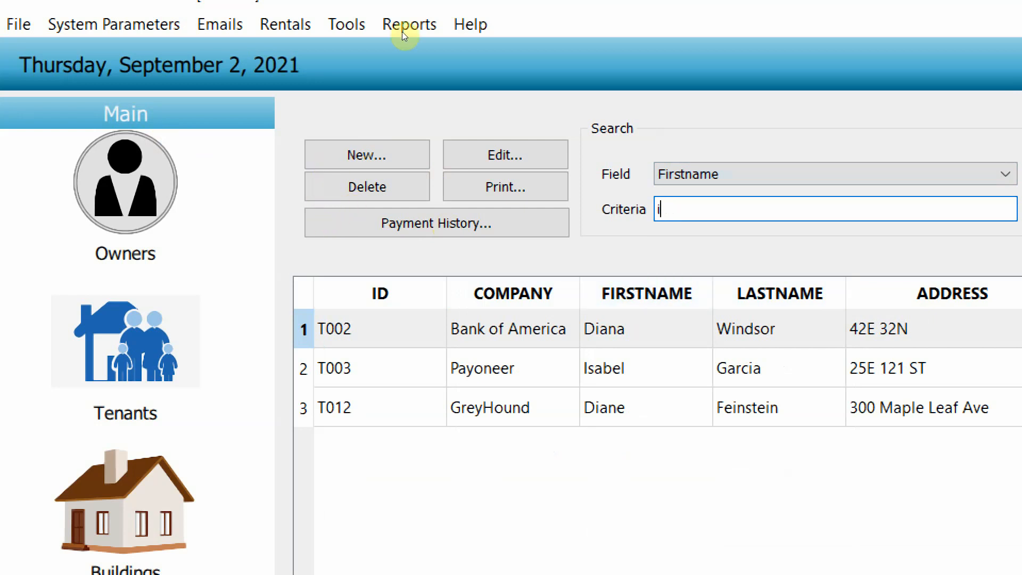
text(s)
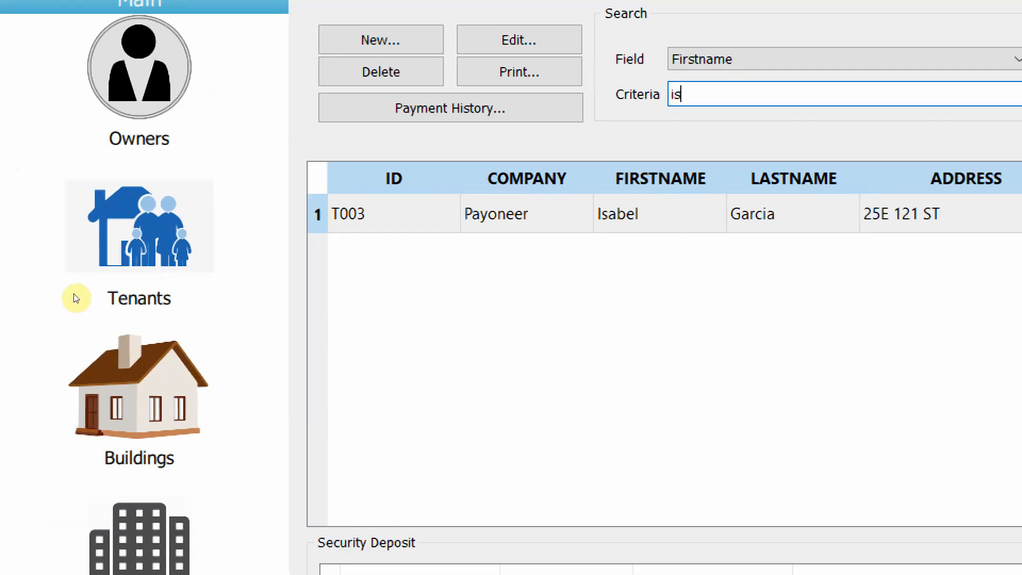
Open the Buildings section and view the fields available for searching buildings.
click(141, 447)
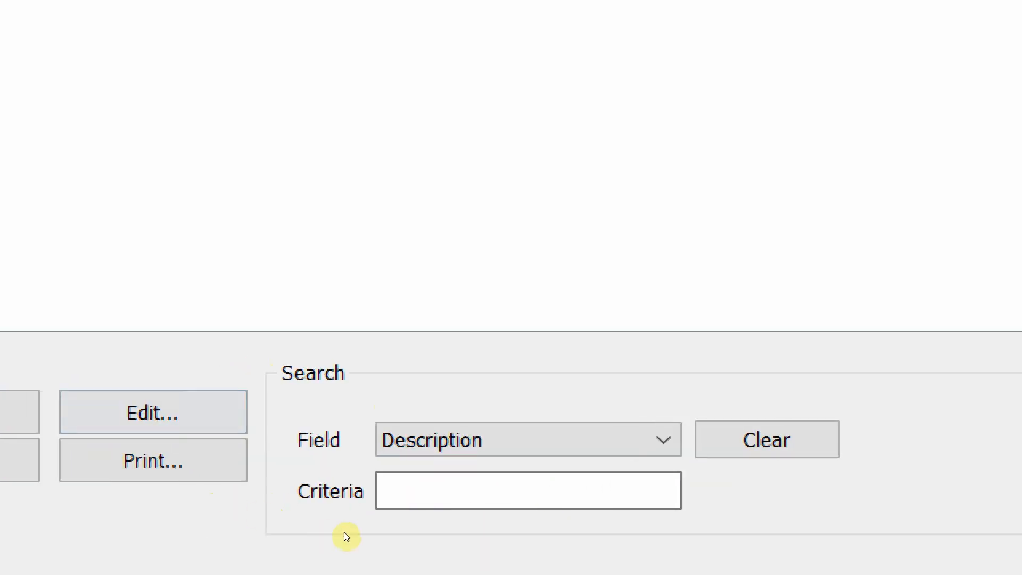
click(528, 440)
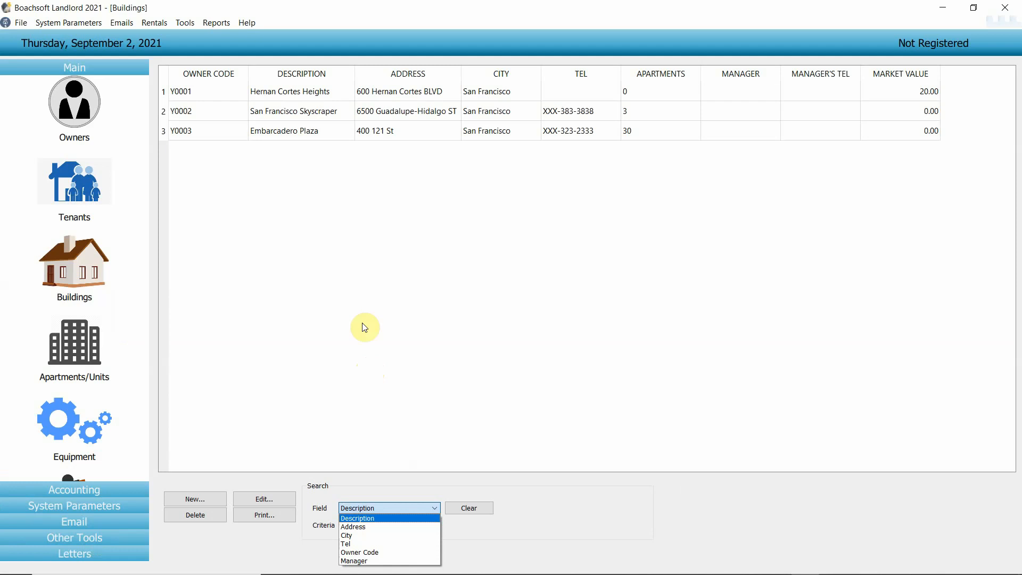
Start a new building record and review its owner codes, then examine the existing Hernan Cortes Heights record.
click(190, 494)
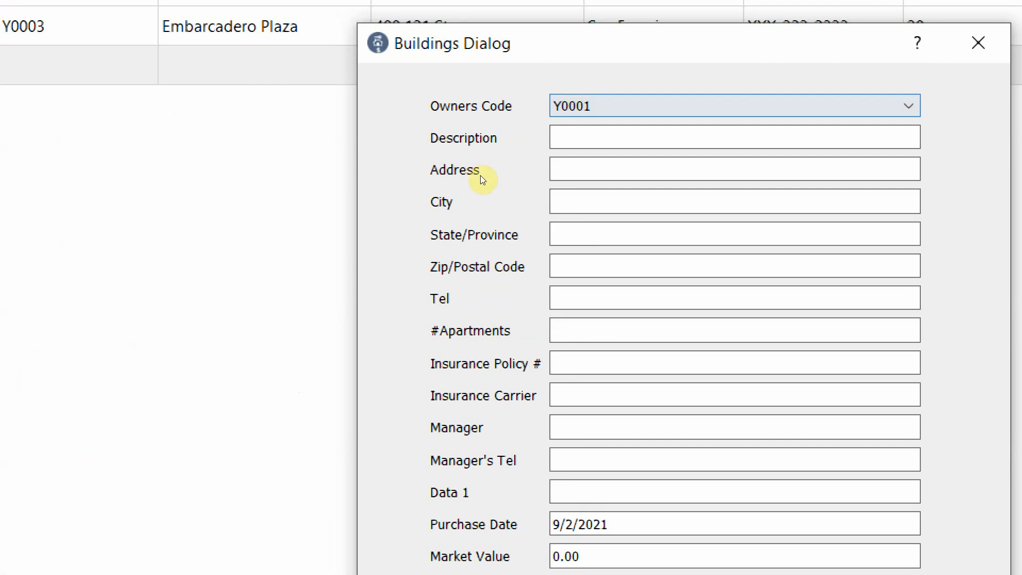
key(Tab)
key(shift+Tab)
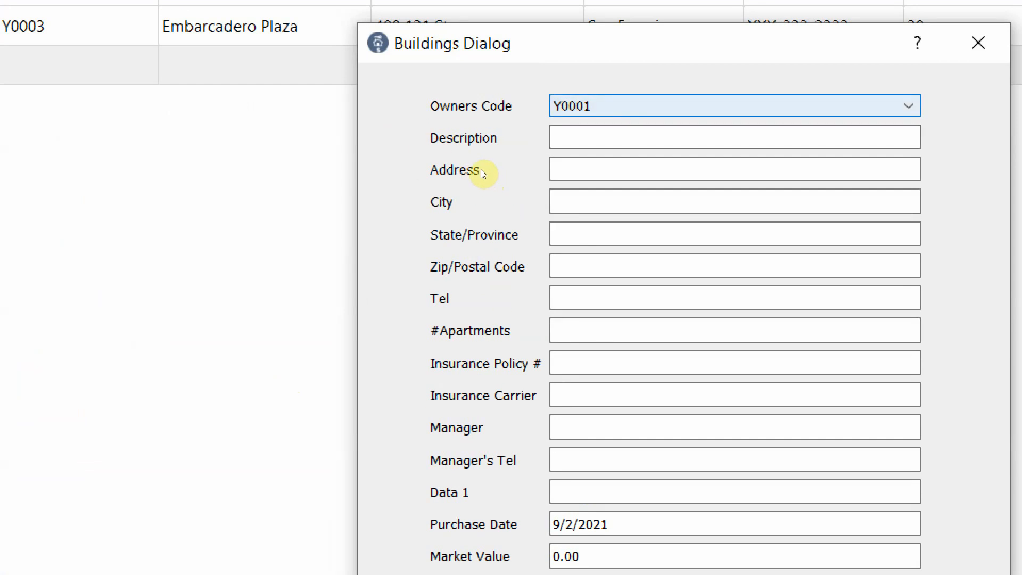
key(alt+Down)
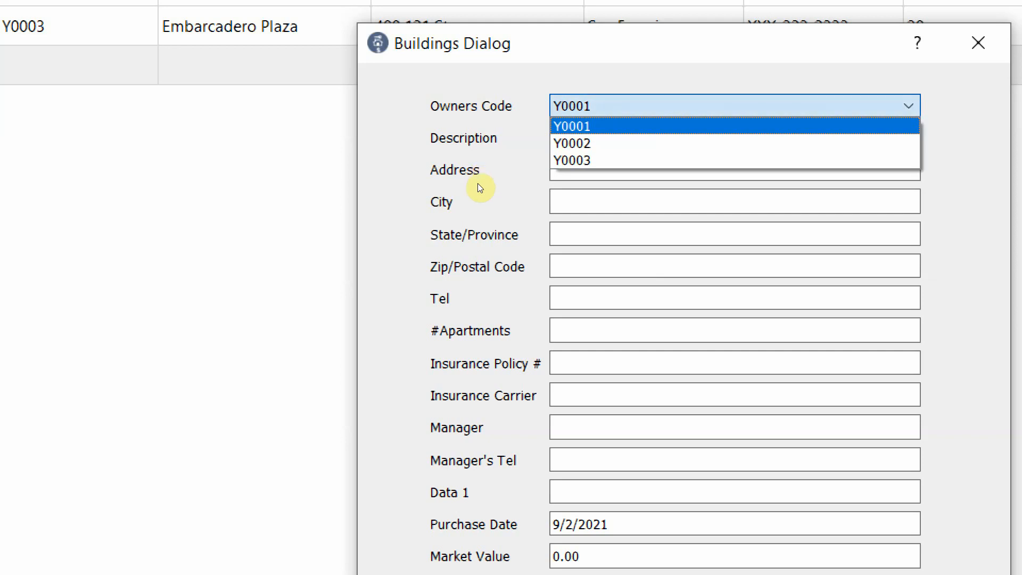
key(Down)
key(Up)
key(Return)
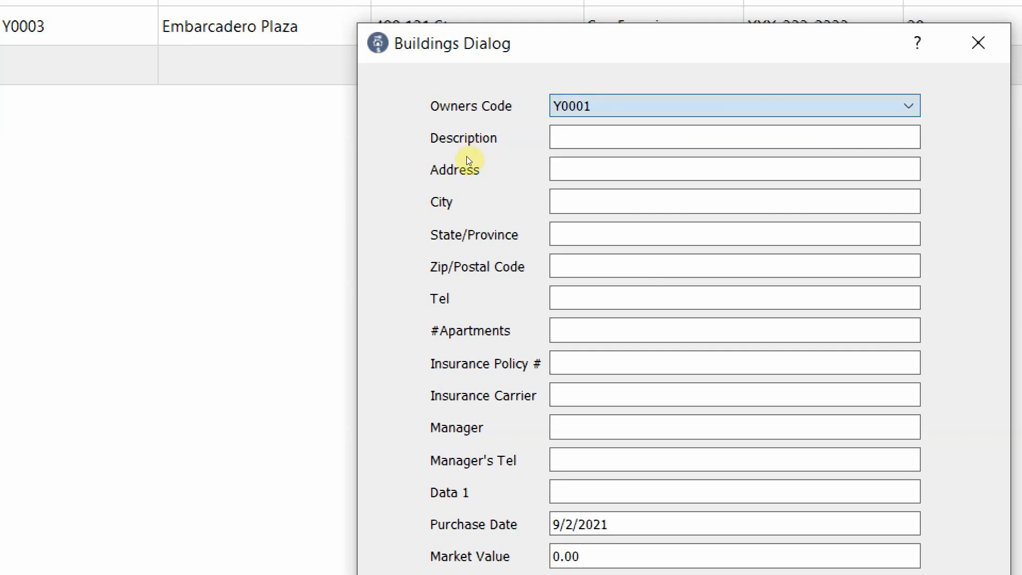
key(Tab)
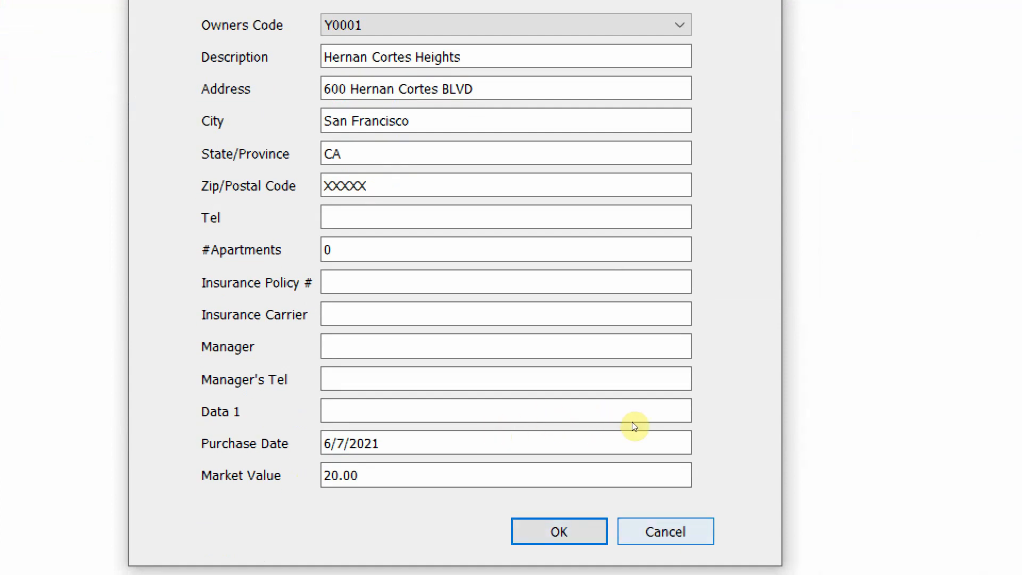
key(Tab)
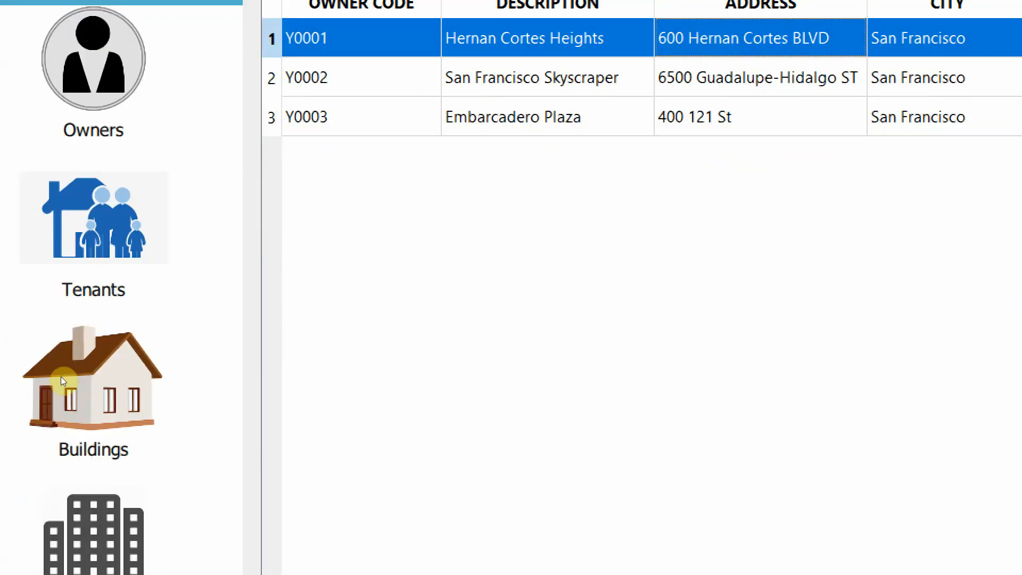
Open the Apartments/Units section, then collapse and re-expand the OWNERS tree of buildings.
click(72, 361)
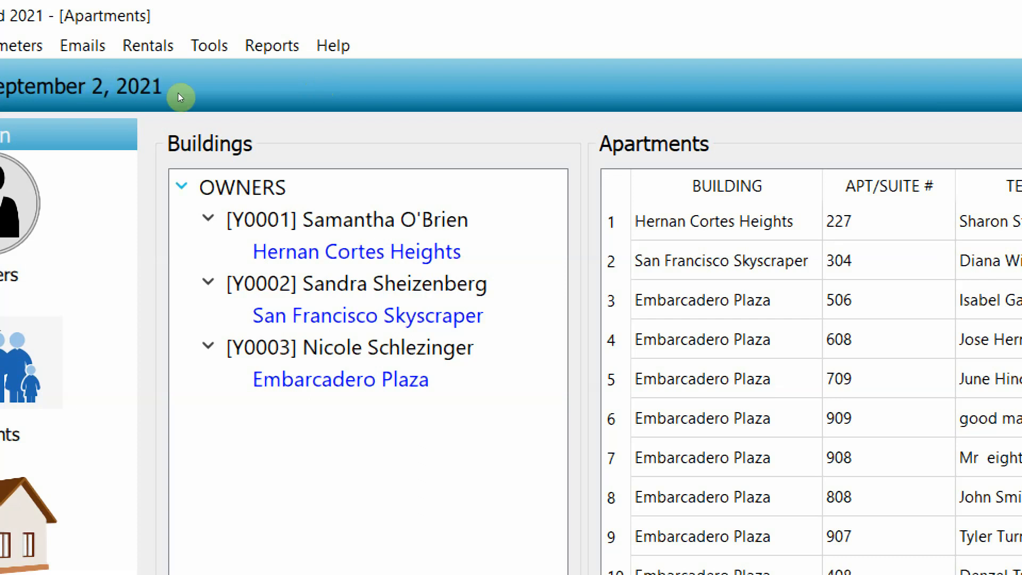
click(181, 185)
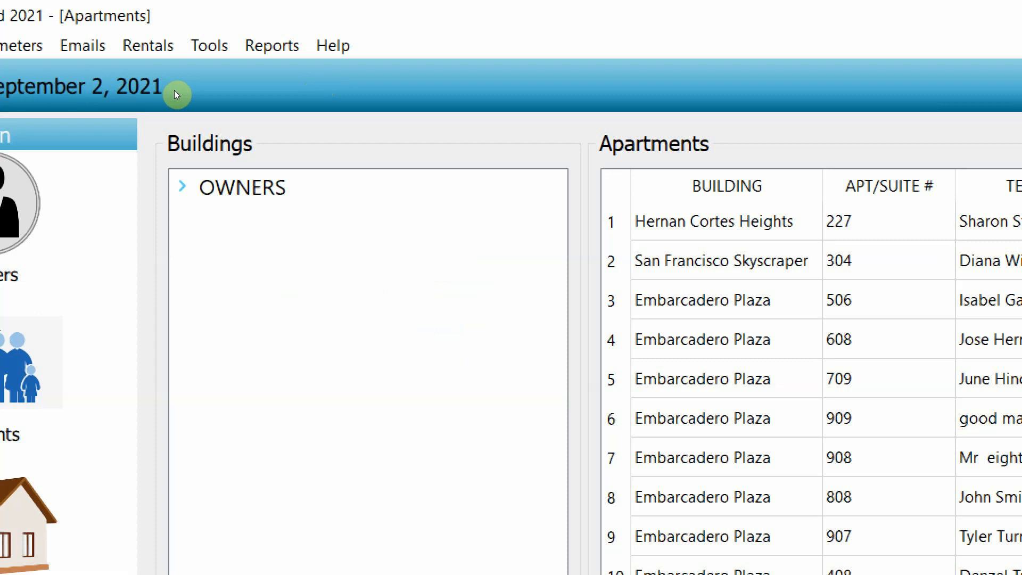
click(182, 186)
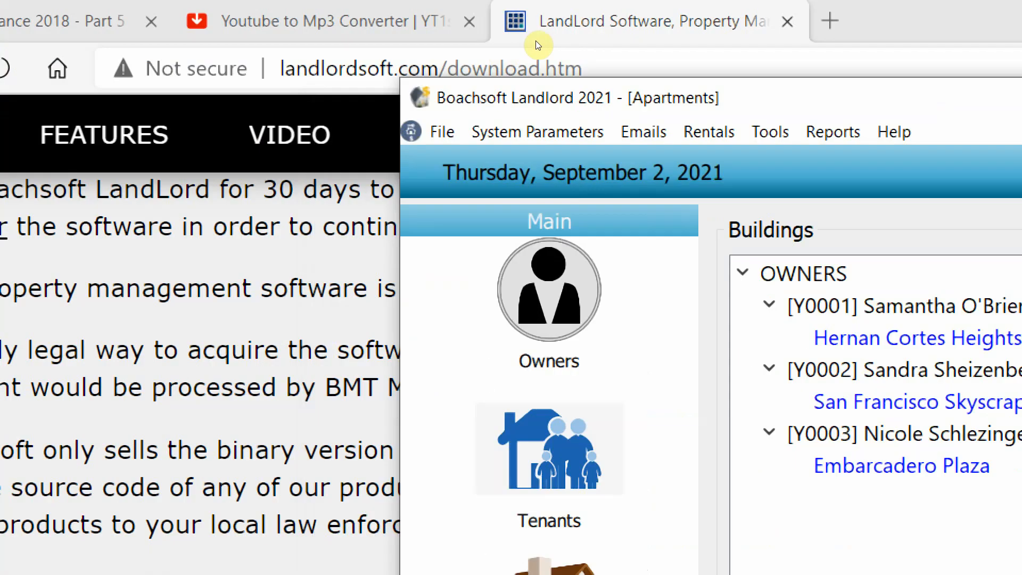
drag(535, 41, 352, 3)
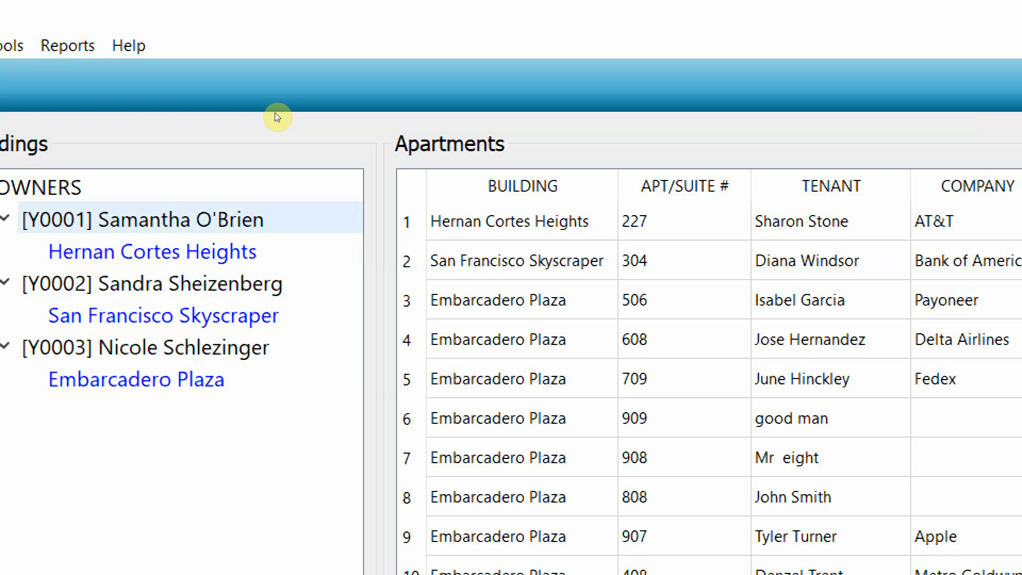
View the apartments for the first owner, for Hernan Cortes Heights, for all OWNERS, and again for the first owner.
click(191, 219)
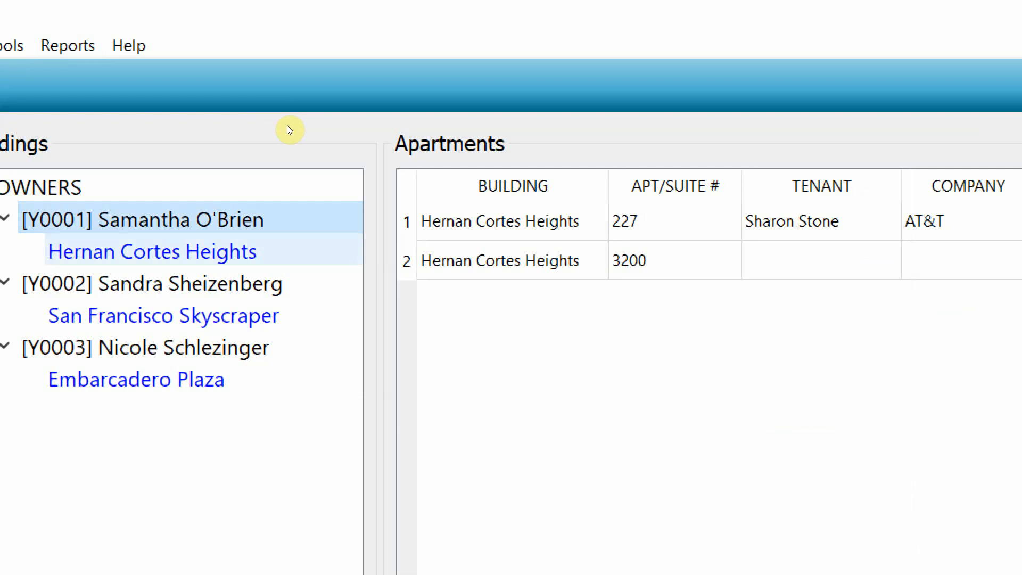
click(153, 251)
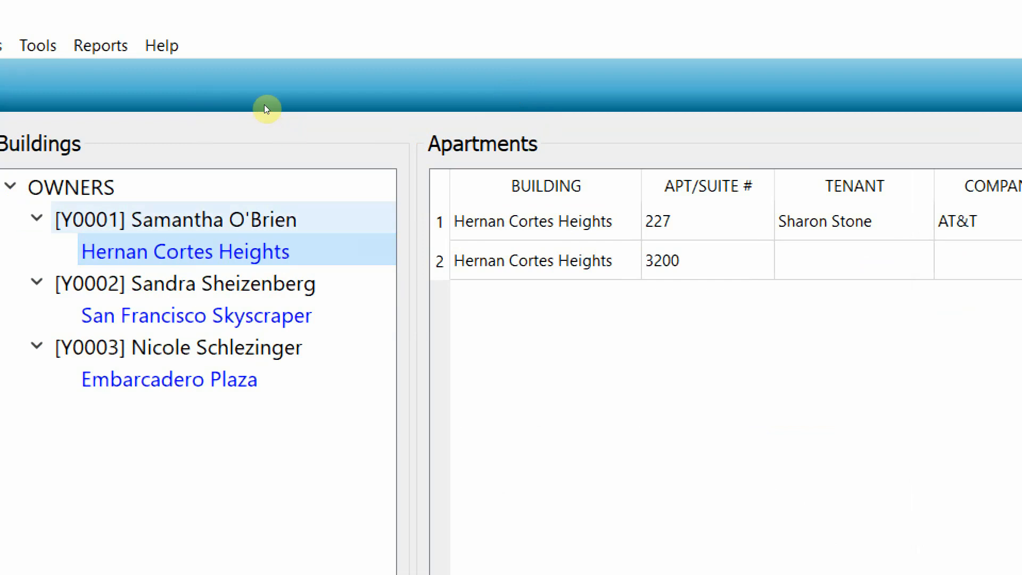
click(72, 187)
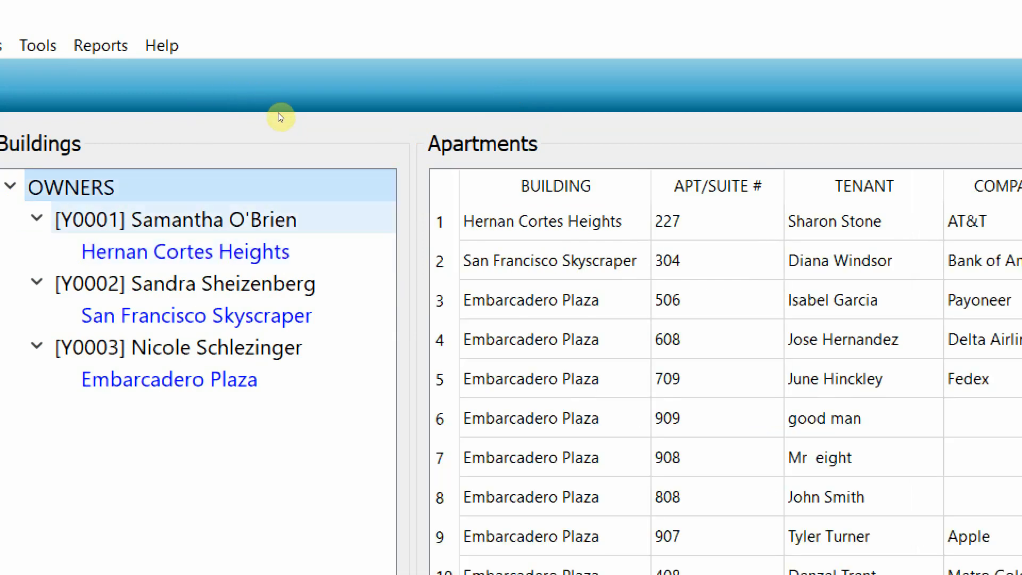
click(176, 220)
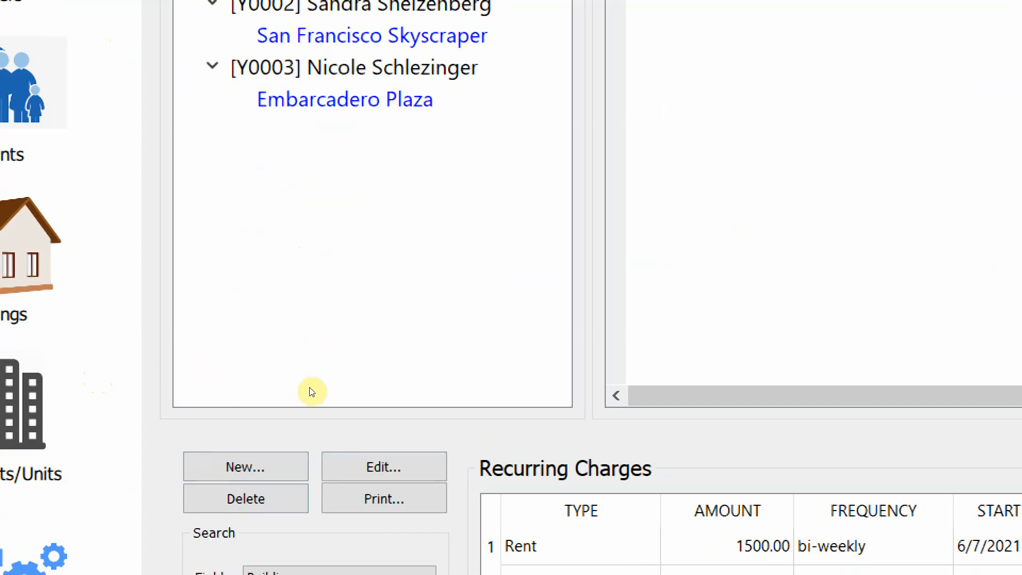
Start a new apartment record for the first owner and try to assign the first tenant from the search list.
click(245, 466)
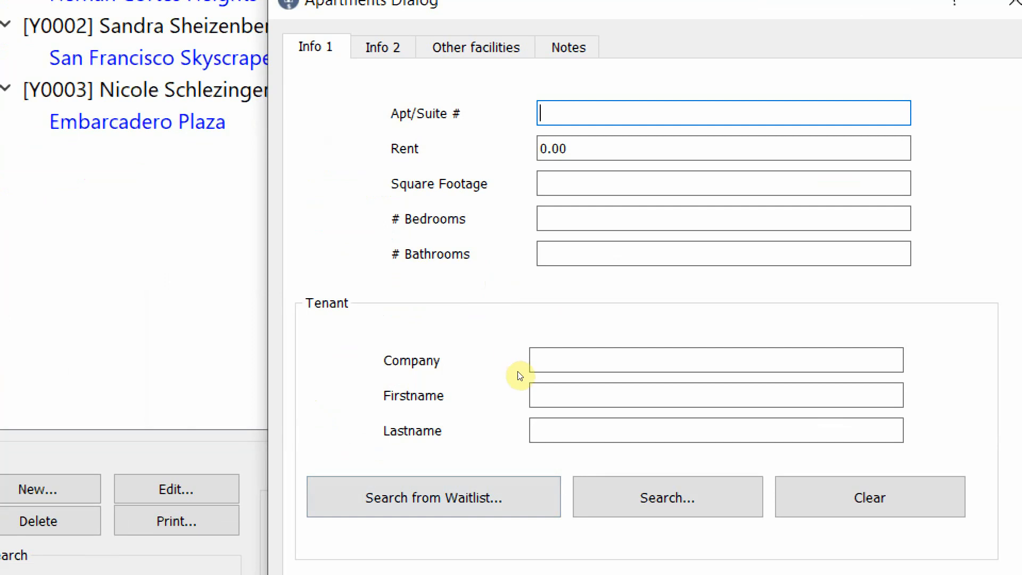
key(Return)
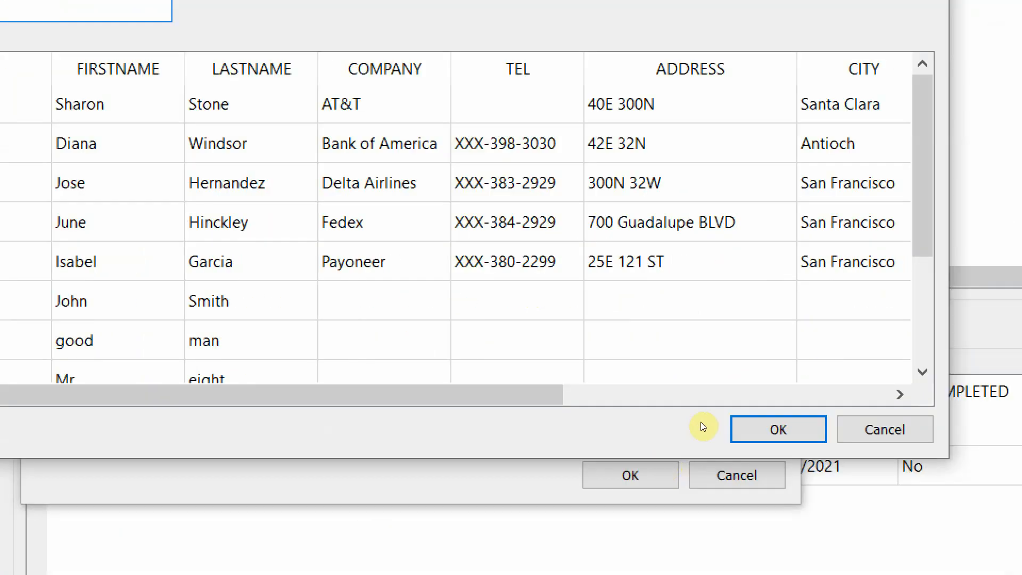
click(511, 101)
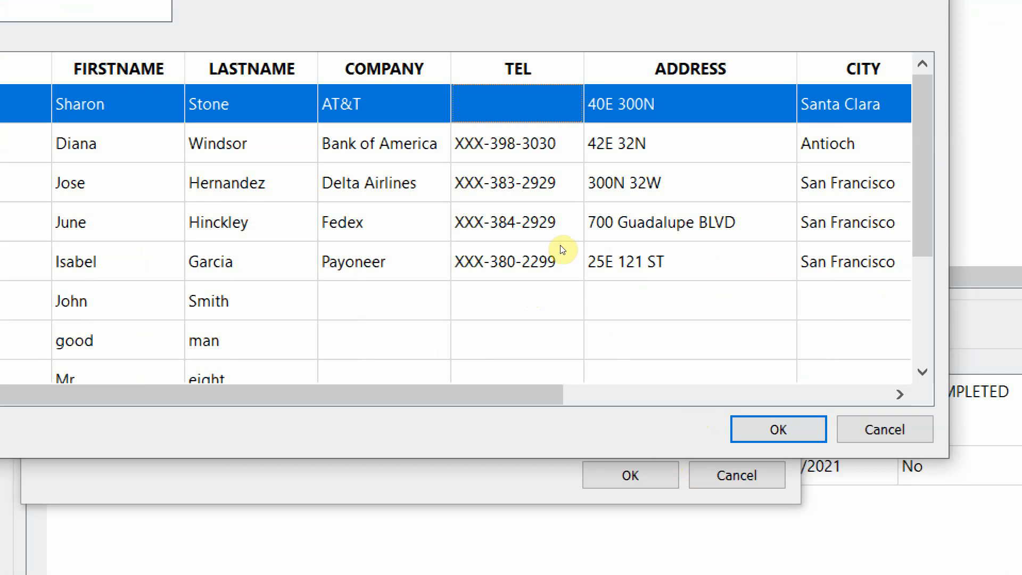
key(Return)
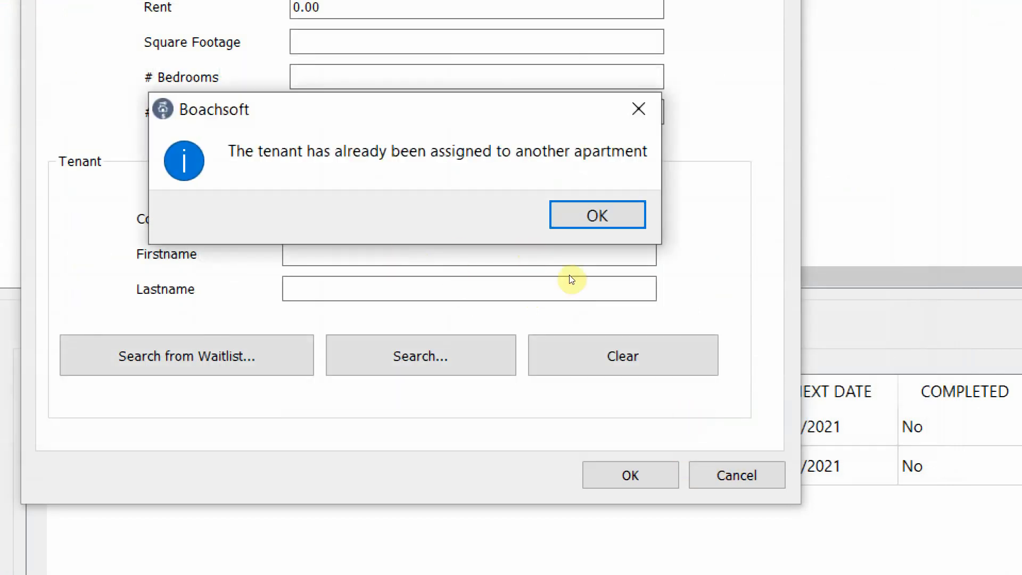
key(Return)
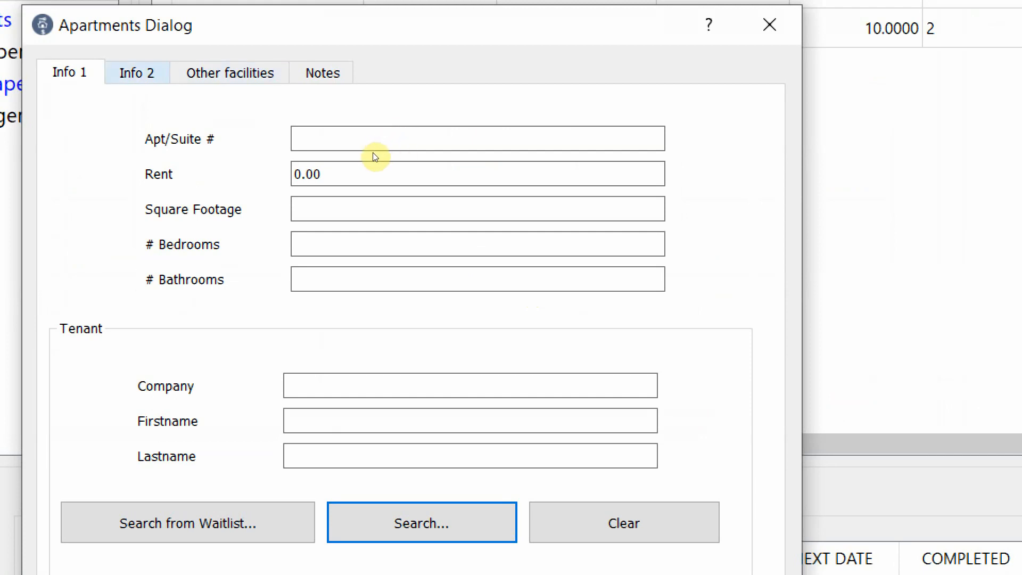
Review the Status options in the new apartment's Info 2 details and leave the list without choosing one.
key(ctrl+Tab)
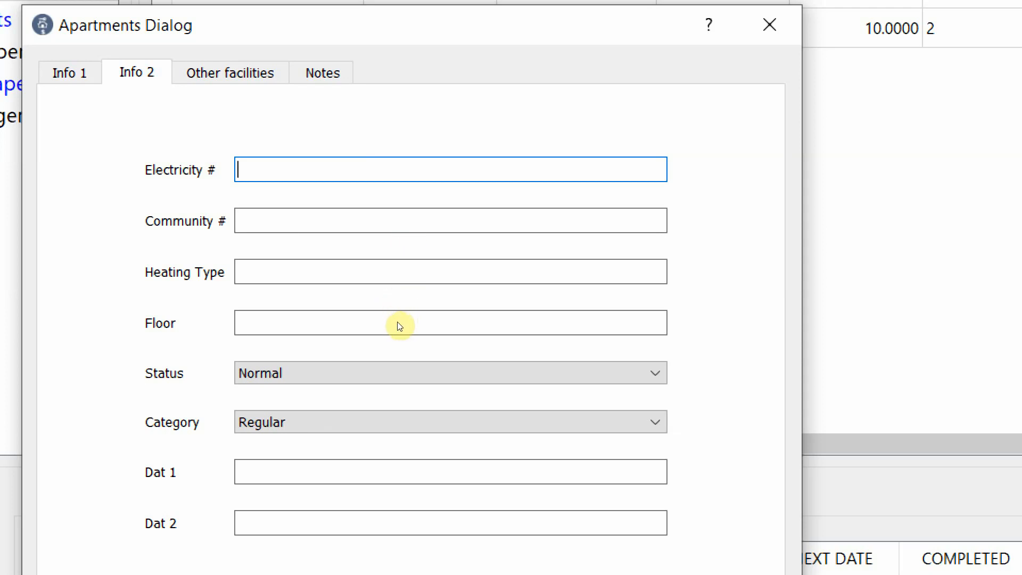
click(446, 372)
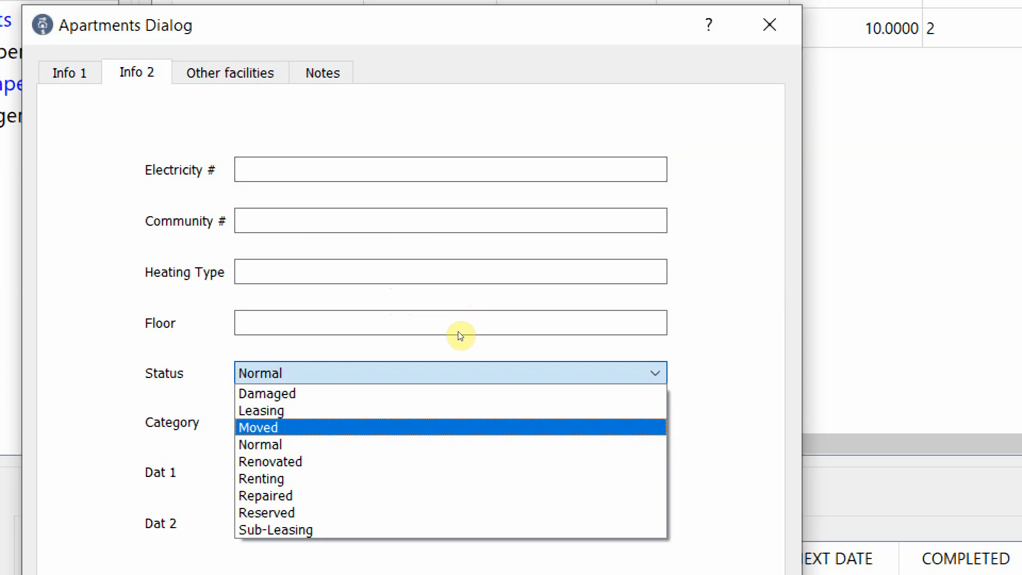
key(Down)
key(Down)
key(Down)
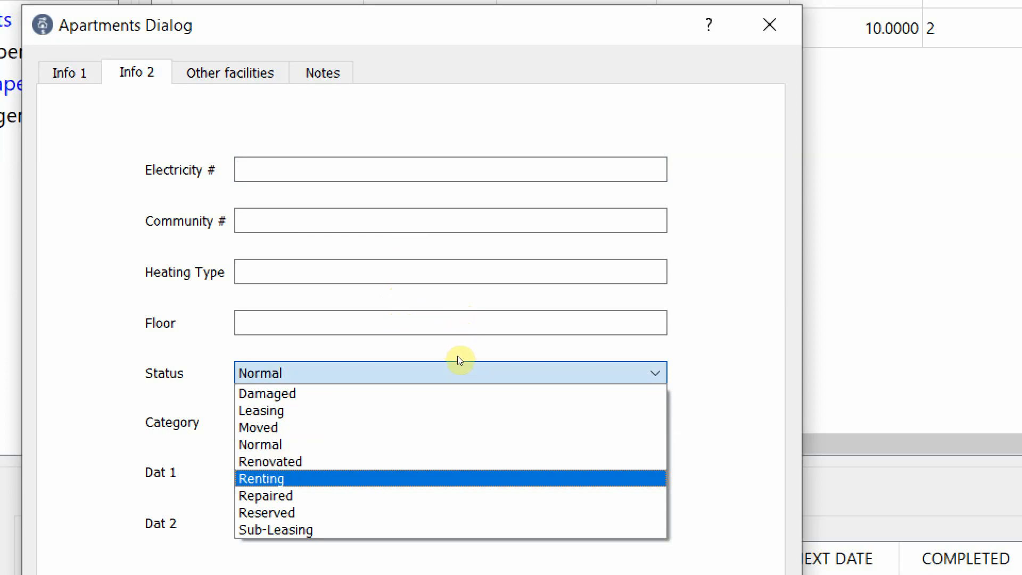
key(Down)
key(Down)
key(Down)
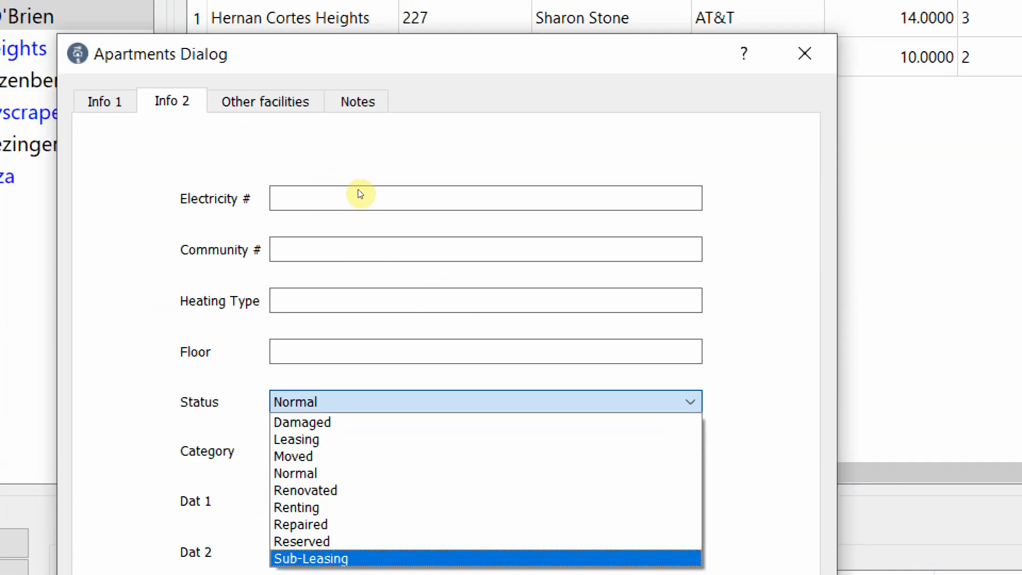
key(Escape)
Review the apartment's Category options, settling on Regular.
key(Tab)
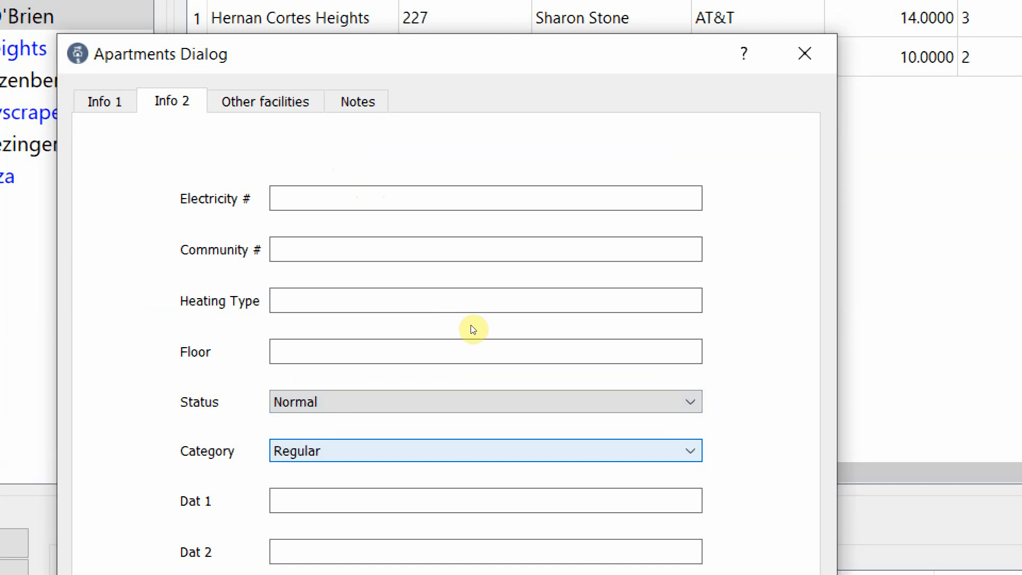
key(alt+Down)
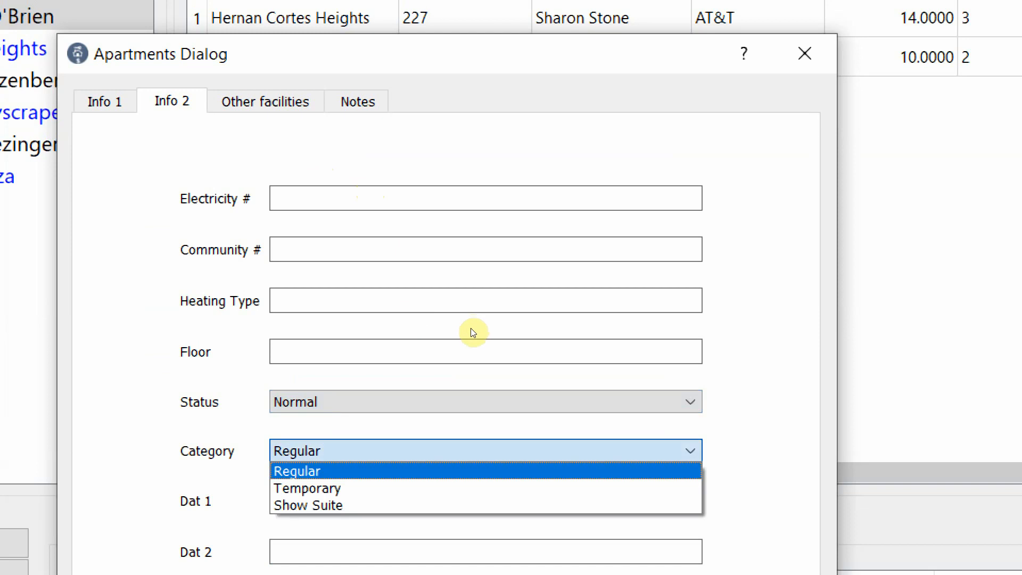
key(Down)
key(Down)
key(Up)
key(Up)
key(Return)
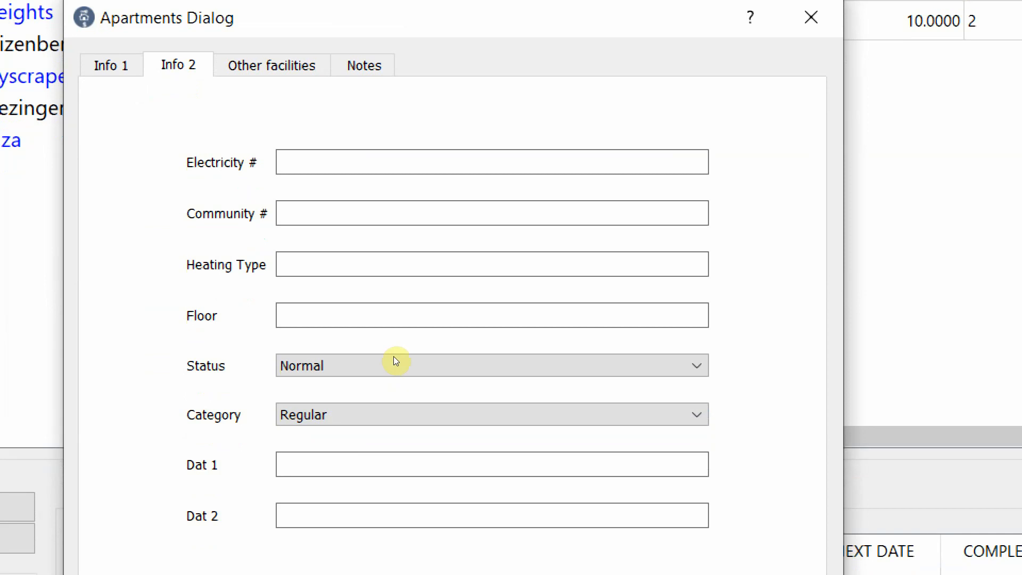
key(Tab)
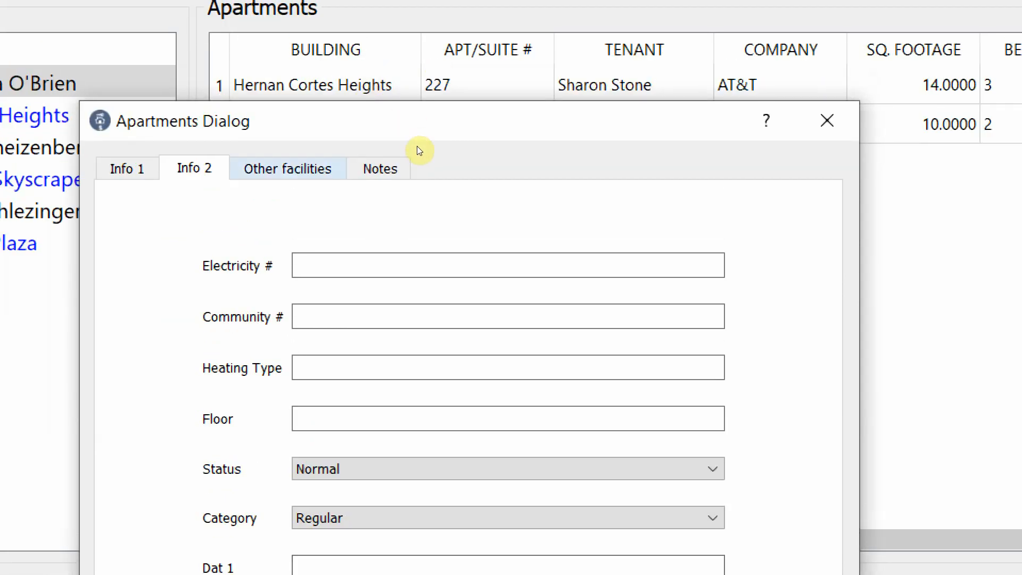
Mark Dining, Microwave, Fireplace and Balcony as facilities of the new apartment.
click(288, 169)
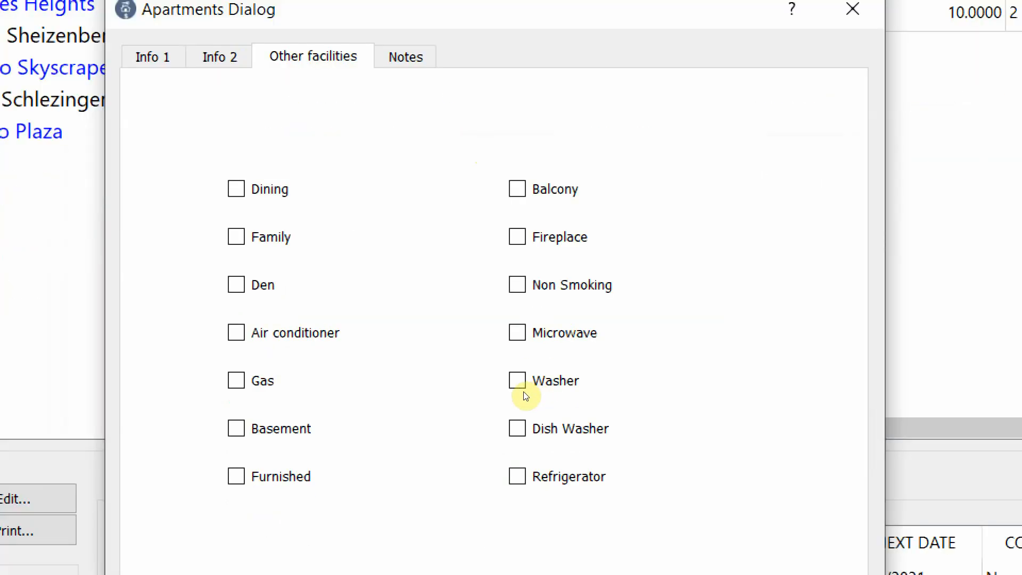
key(Tab)
key(space)
key(space)
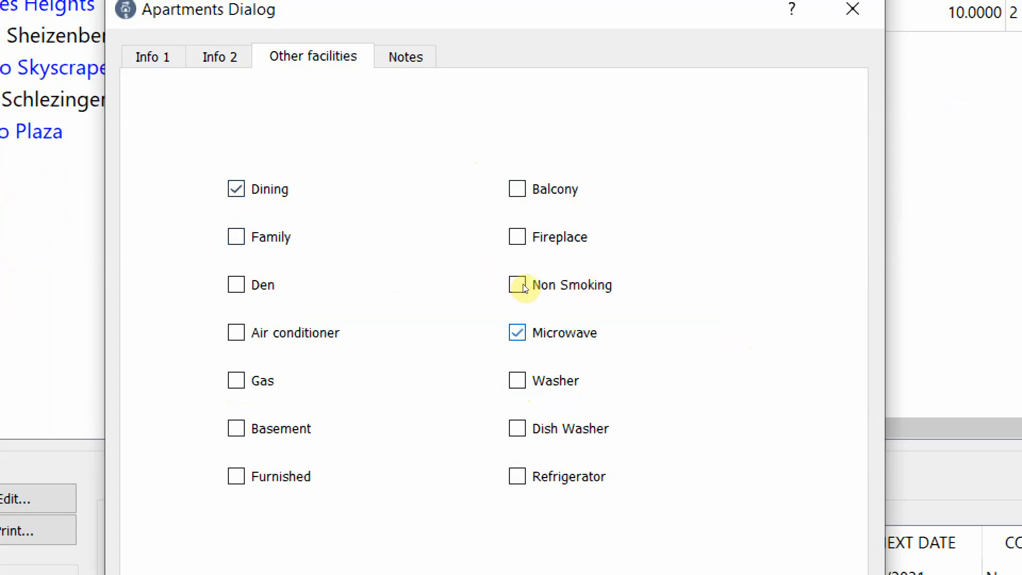
click(524, 239)
click(517, 189)
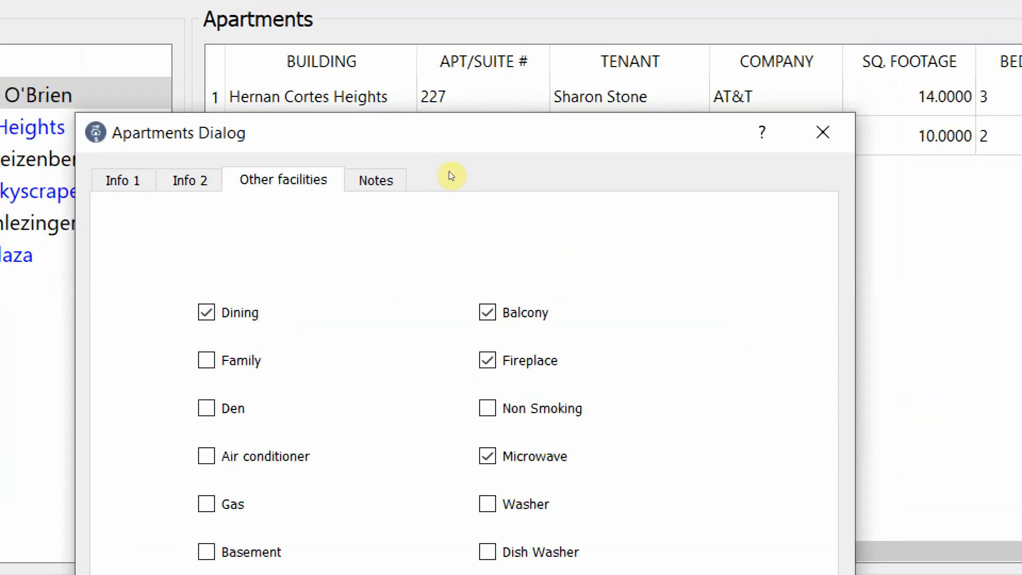
View the apartment's Notes page and return to the Info 1 details, selecting the Rent value.
click(376, 180)
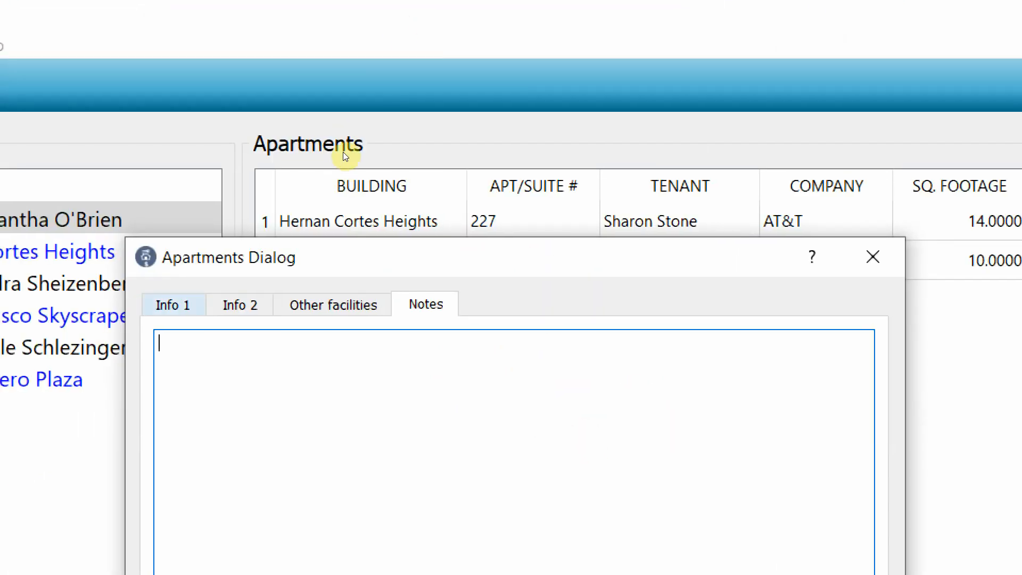
click(172, 305)
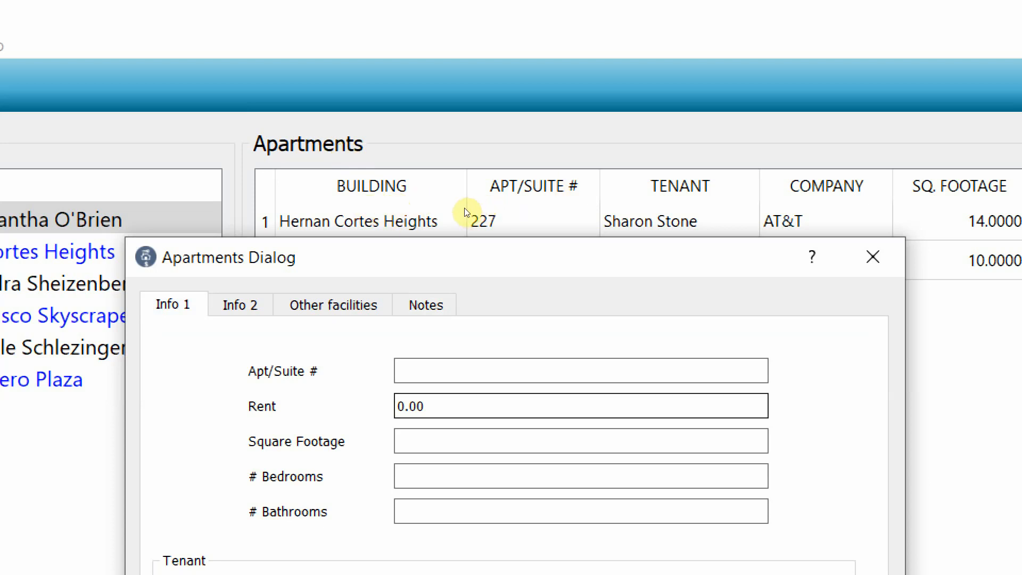
drag(425, 406, 393, 409)
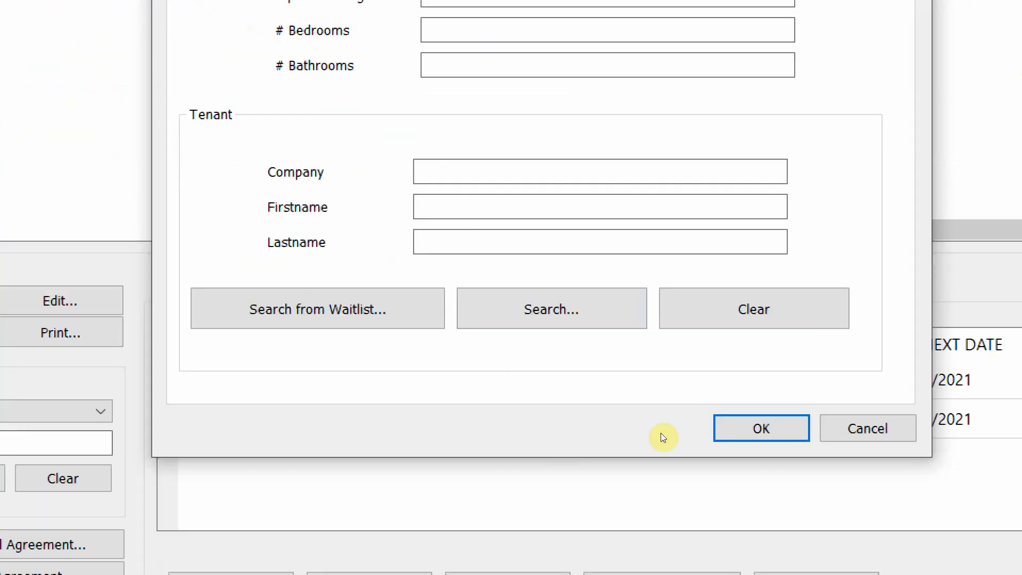
Cancel the new apartment entry, and open and close the details of apartment 227 in Hernan Cortes Heights.
click(868, 428)
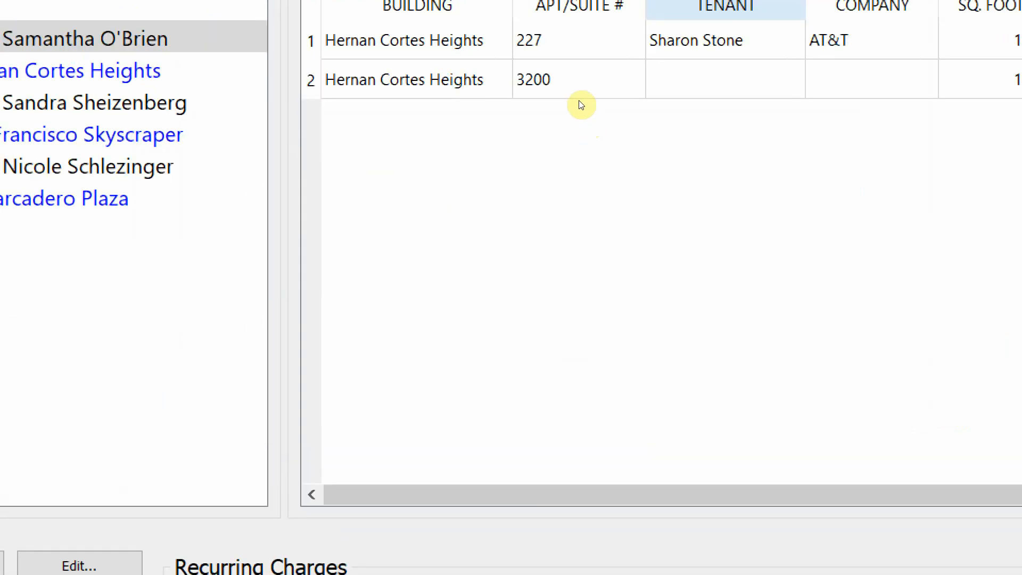
double_click(445, 41)
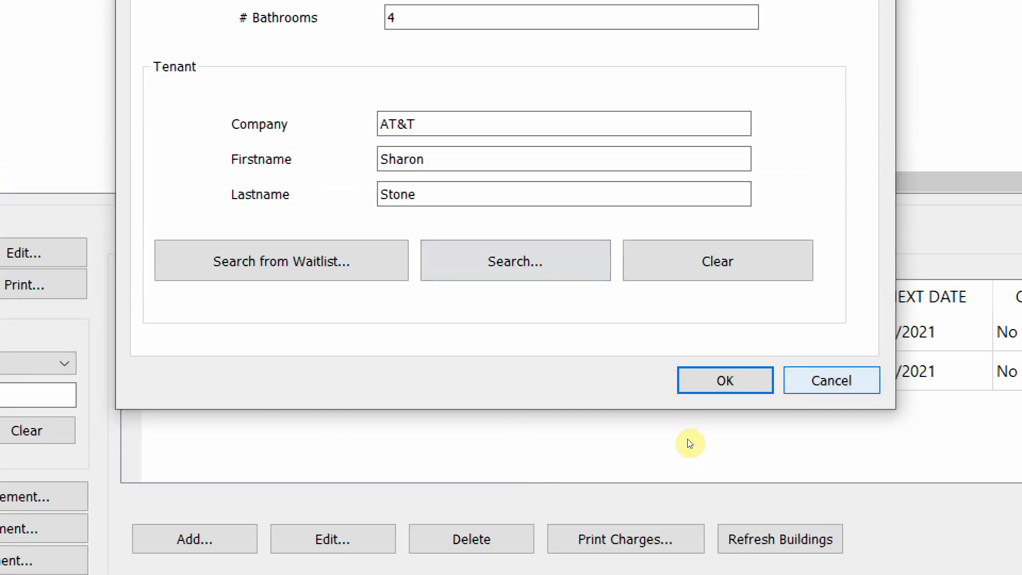
key(Return)
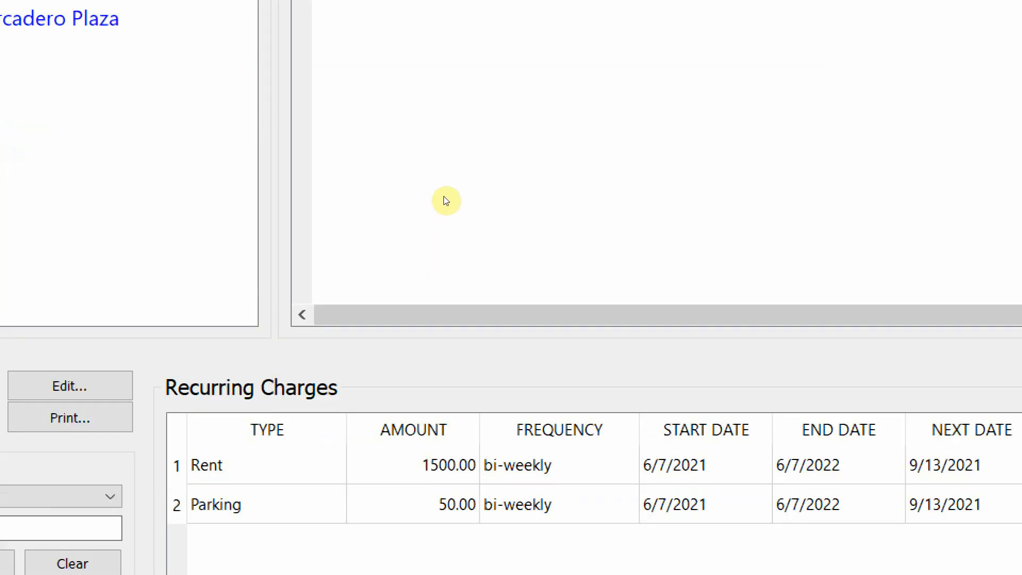
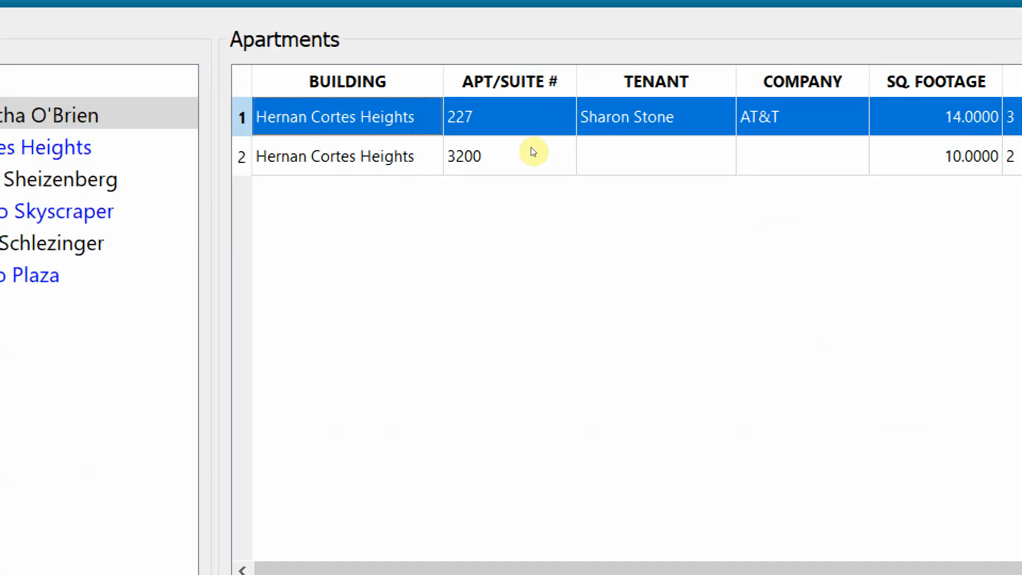
Select apartment 227 in Hernan Cortes Heights and view its rental agreement, closing it after review.
click(529, 138)
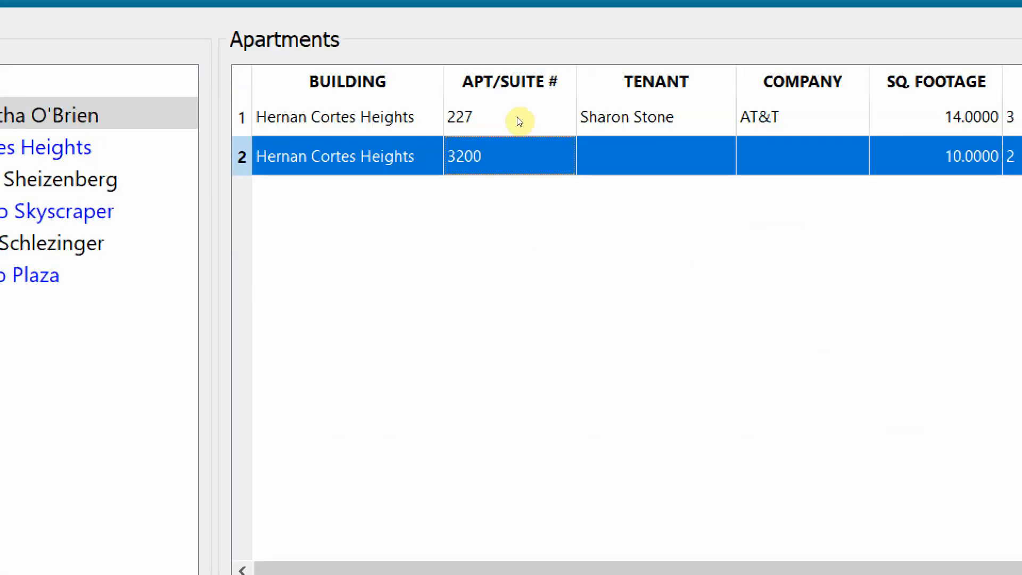
click(519, 121)
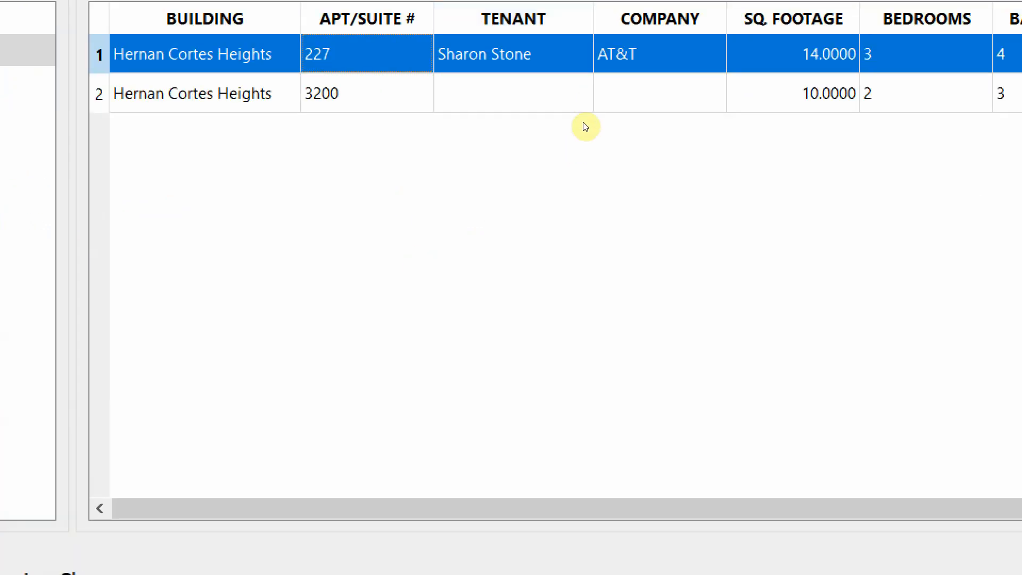
click(583, 102)
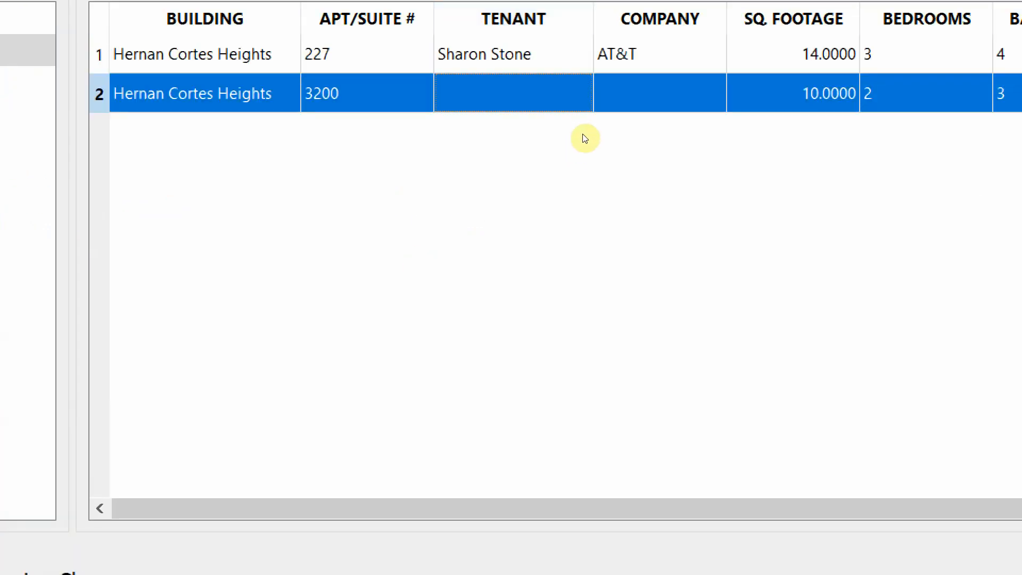
key(Up)
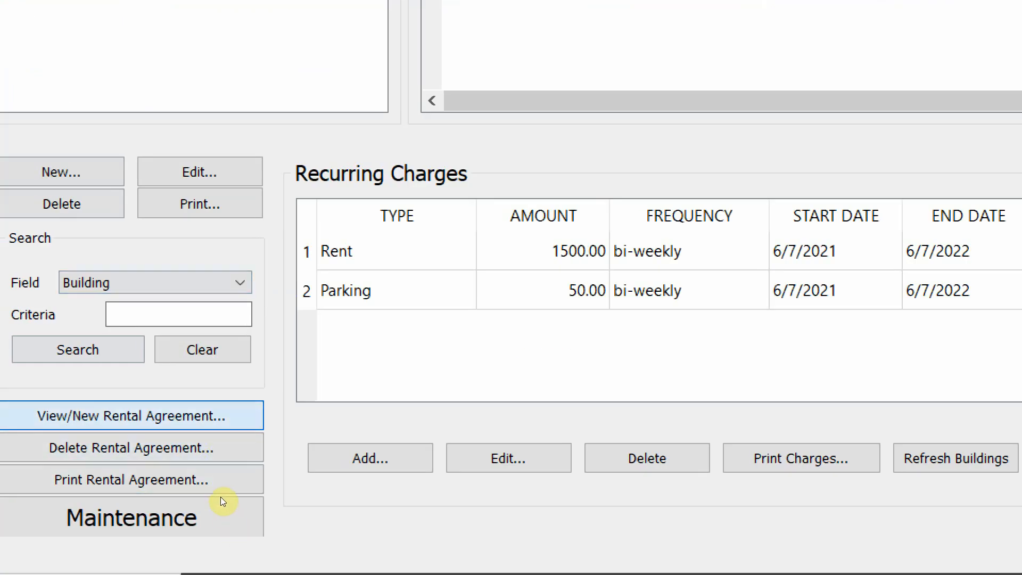
key(Return)
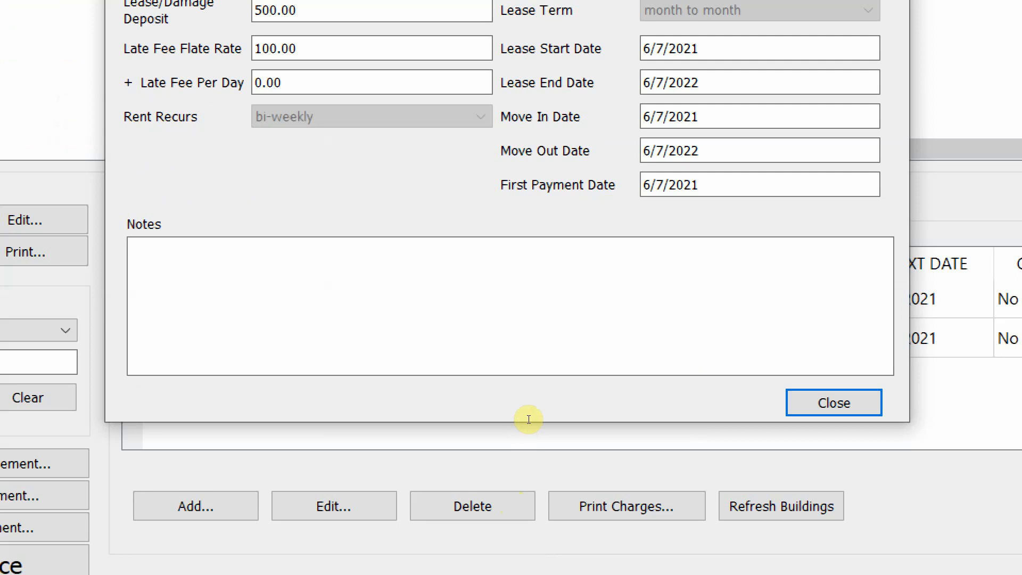
click(834, 403)
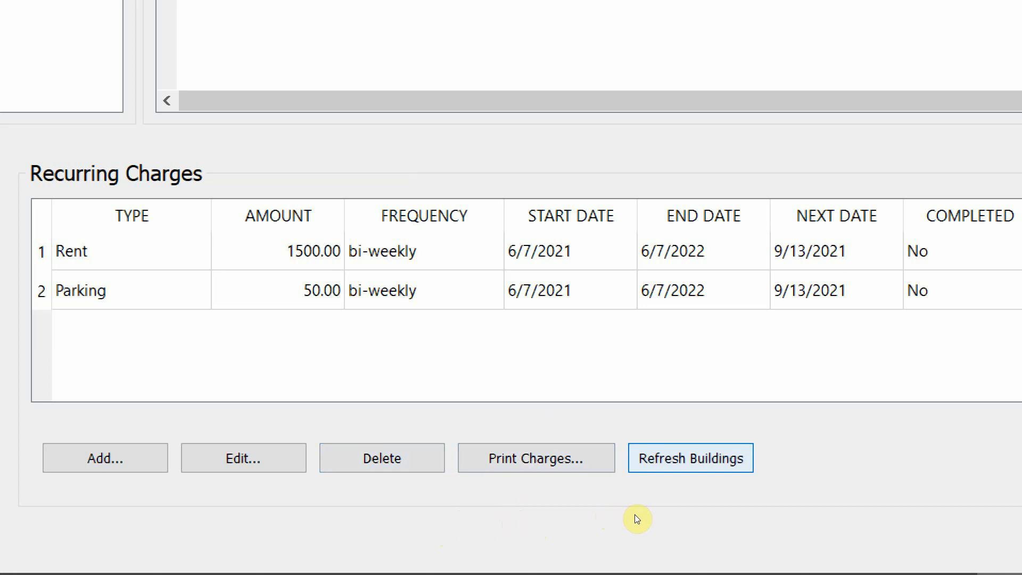
View the details of the Parking recurring charge for apartment 227 and close the form.
double_click(343, 433)
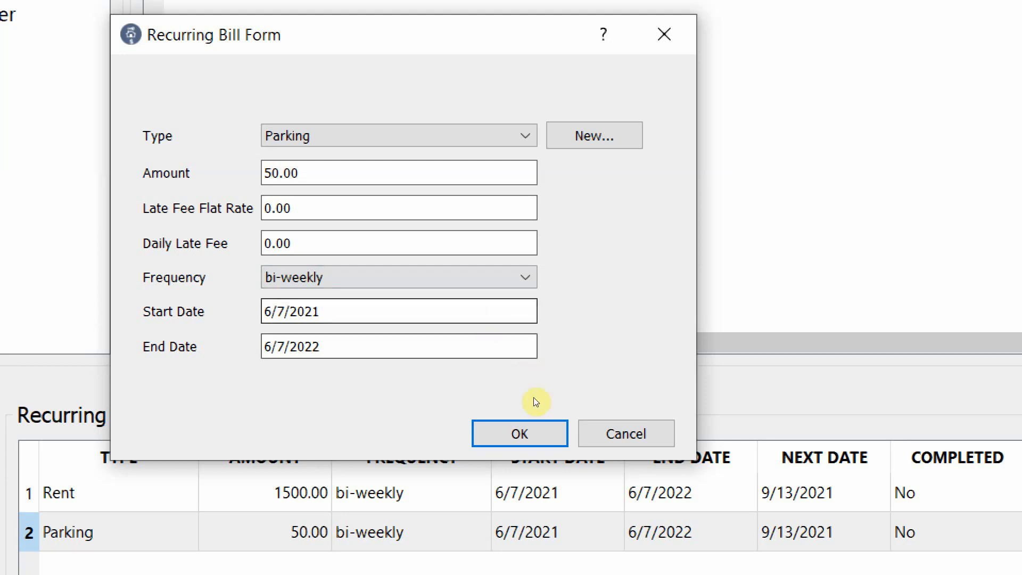
key(Return)
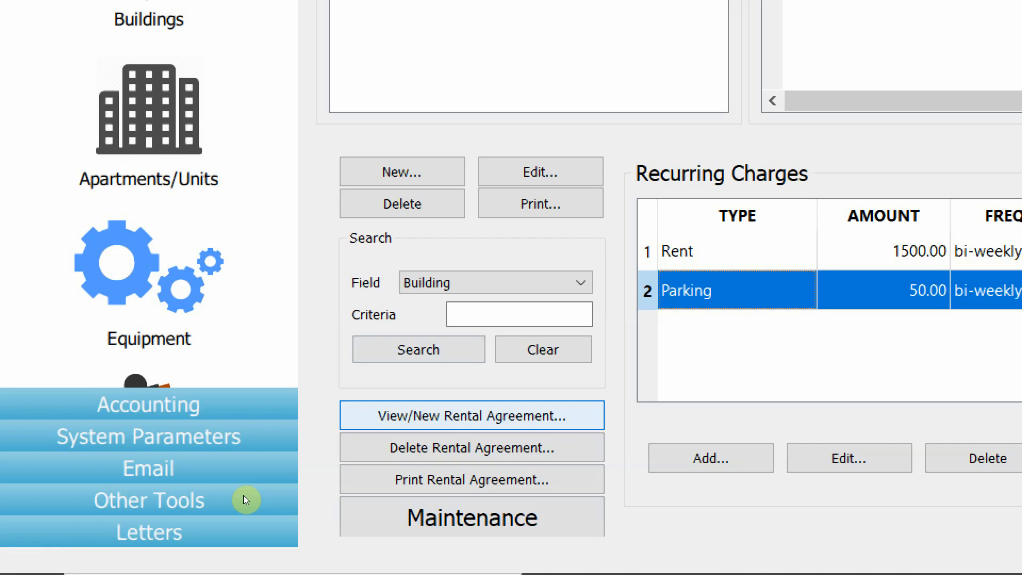
Review the rental agreement commands, and open and close the Maintenance records of apartment 227.
key(Tab)
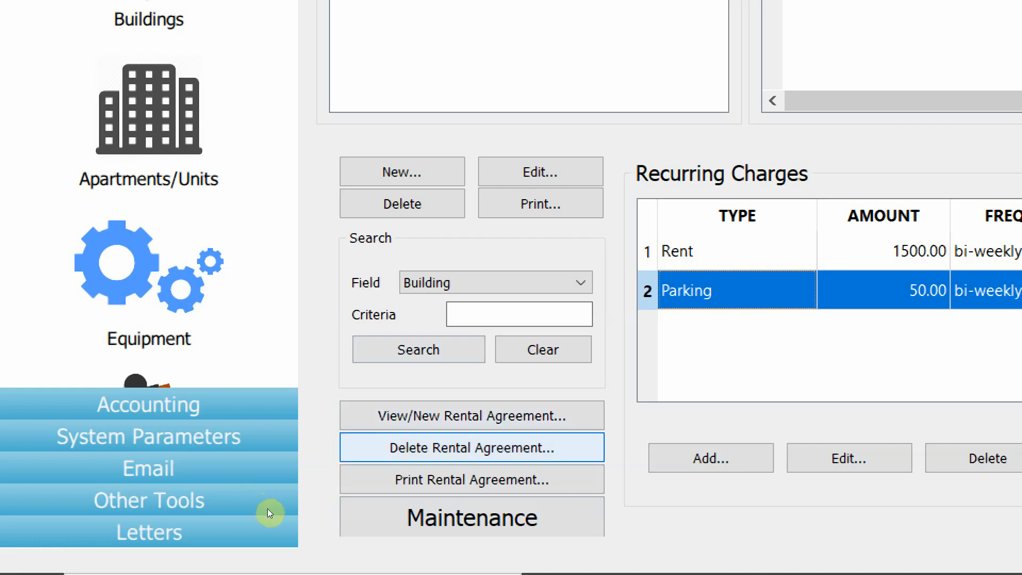
key(Tab)
key(shift+Tab)
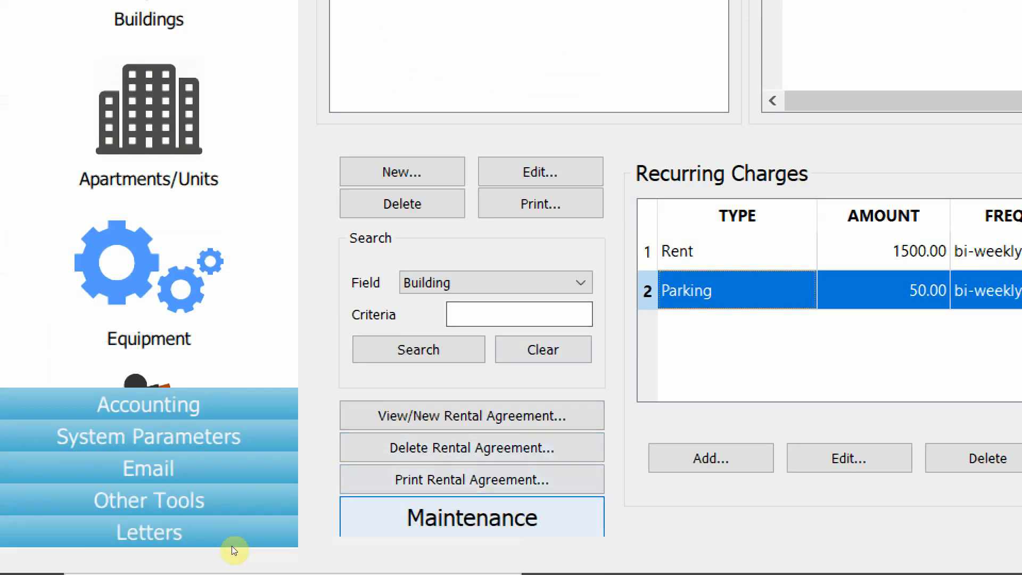
click(472, 517)
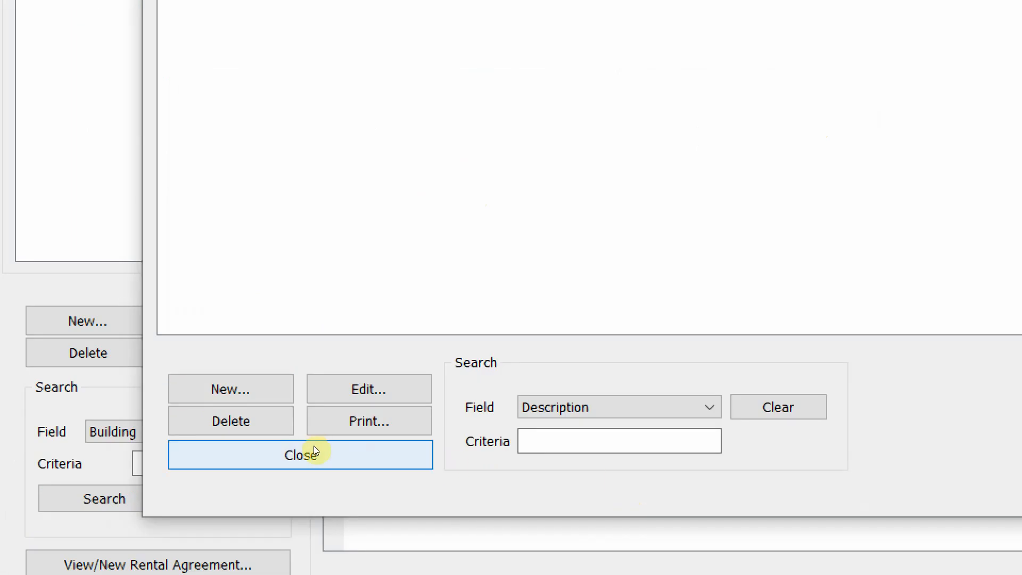
click(285, 502)
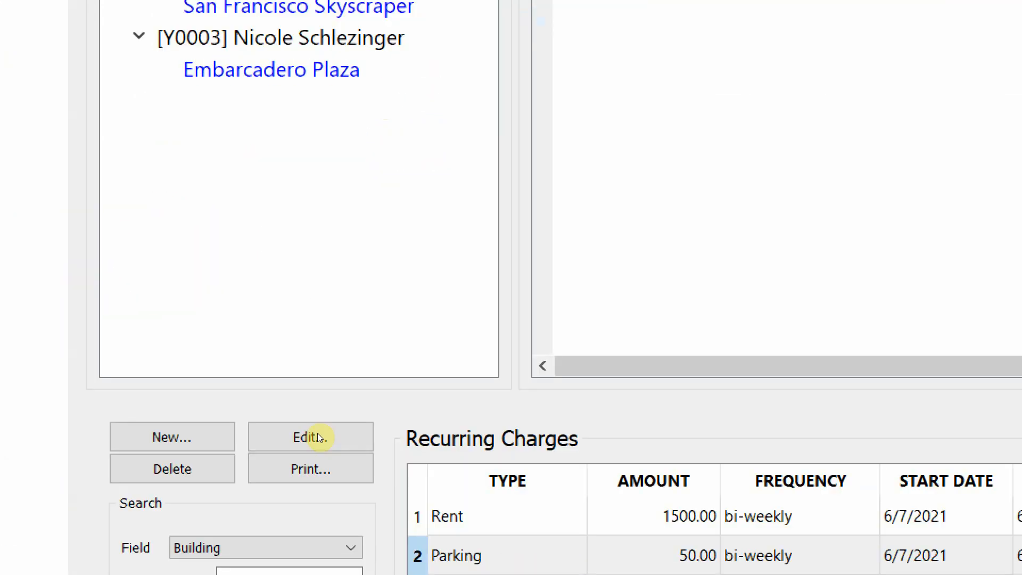
Cancel a blank apartment form and try to open a rental agreement for the vacant apartment 3200.
click(172, 437)
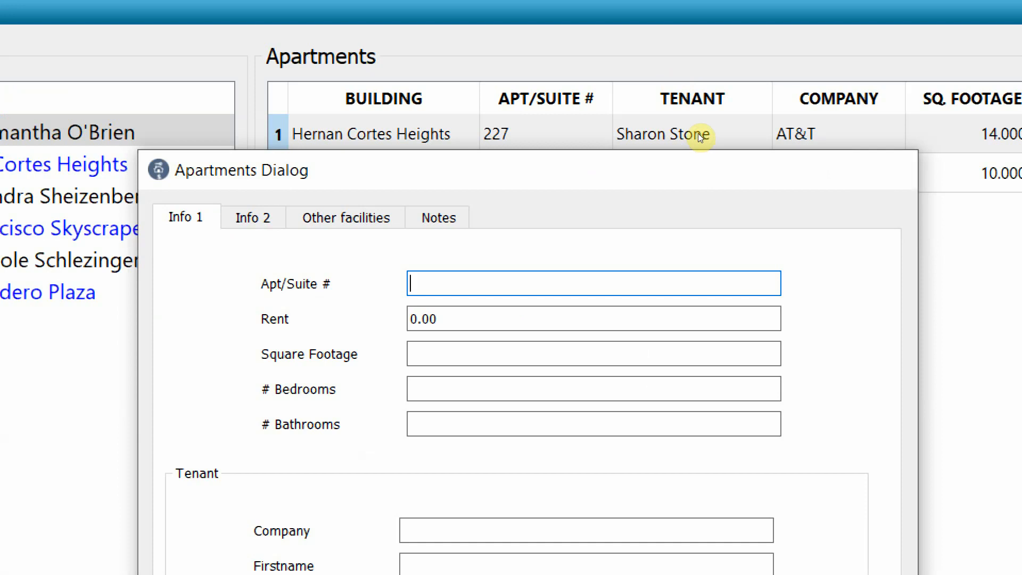
key(Escape)
key(Down)
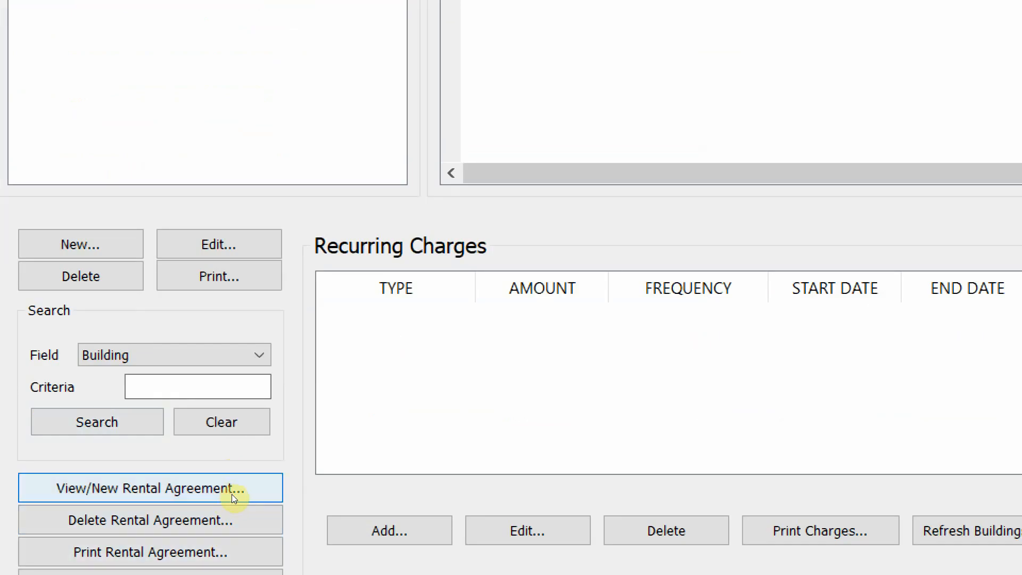
click(231, 494)
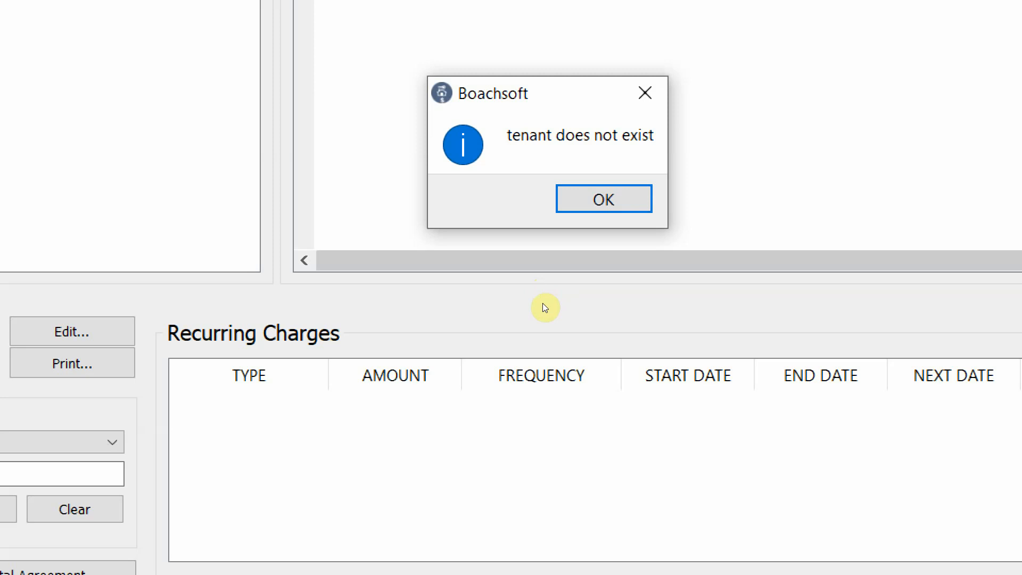
key(Return)
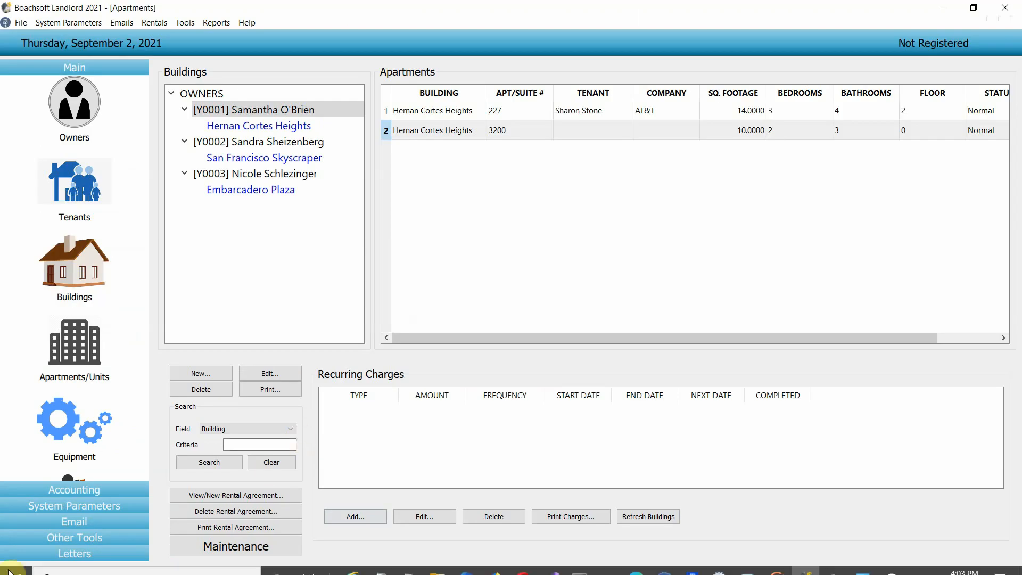
View the Rent Frequencies list in the System Parameters section and close it.
click(84, 509)
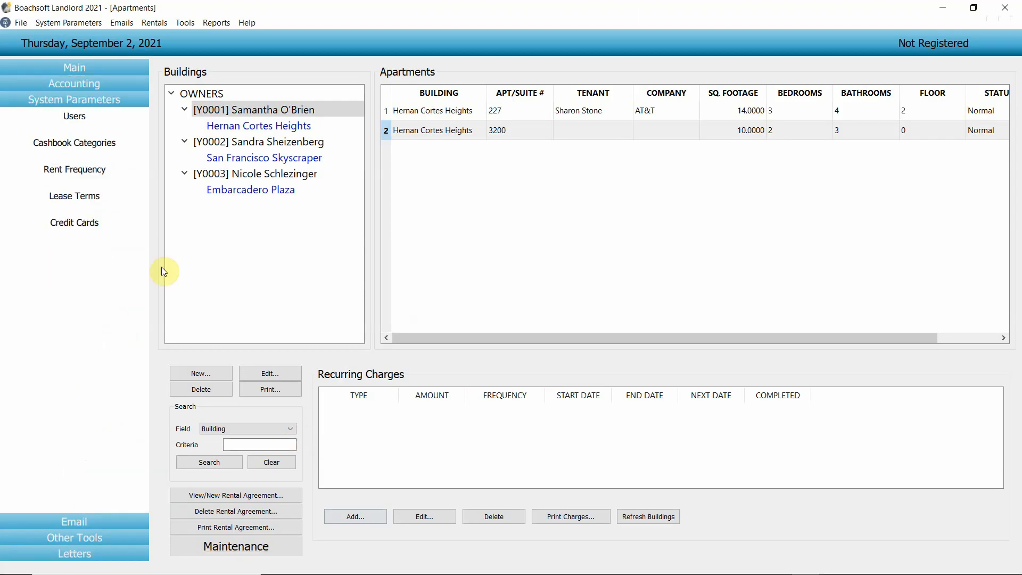
click(79, 170)
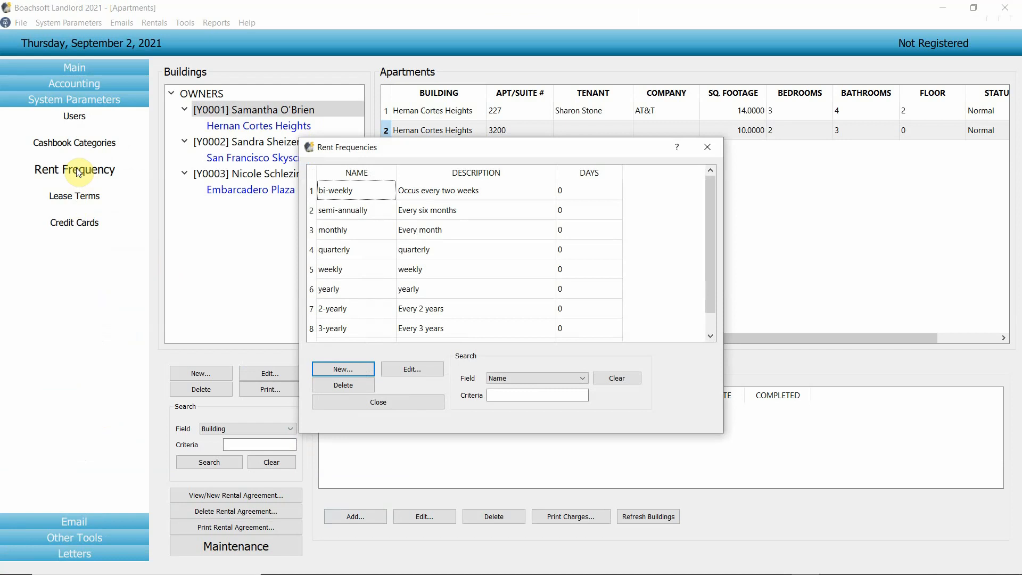
click(707, 149)
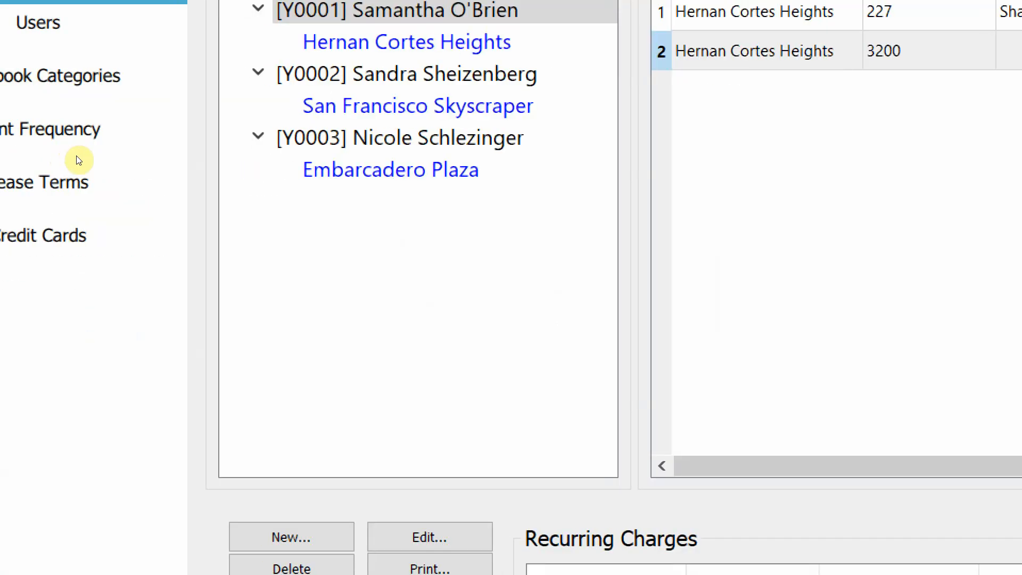
click(84, 168)
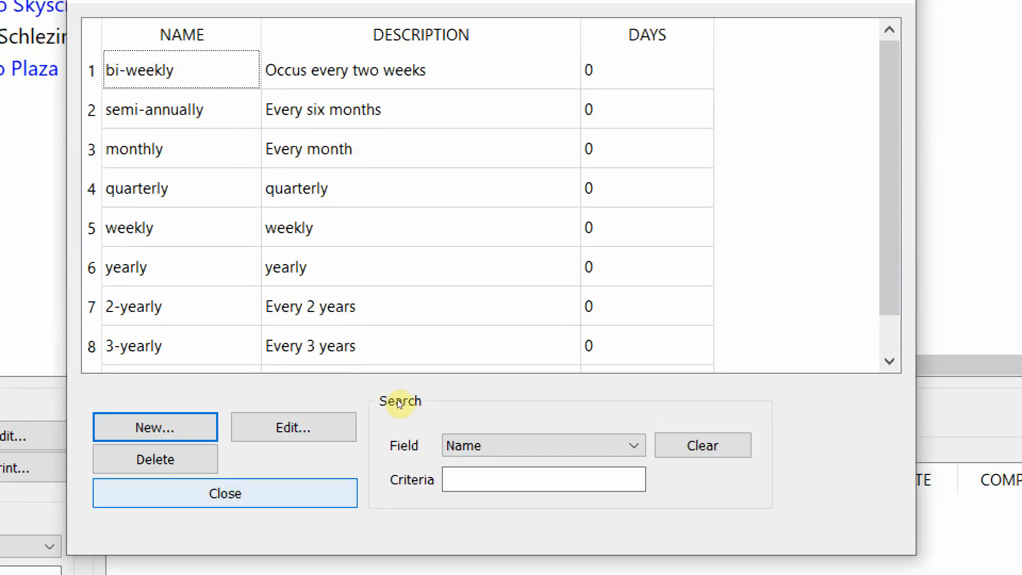
click(218, 490)
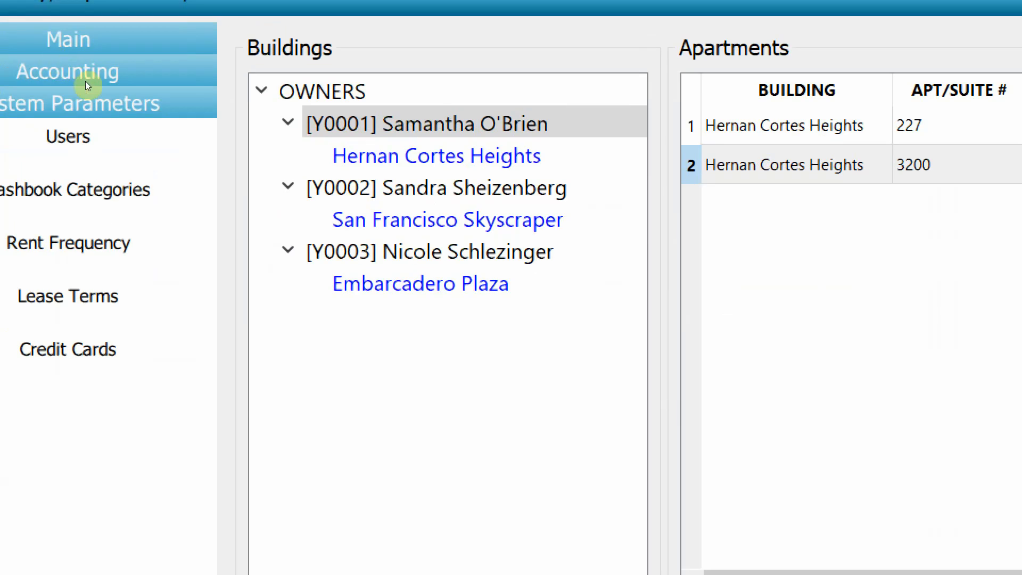
Look over the Accounting section's functions and return to the Main section.
click(84, 70)
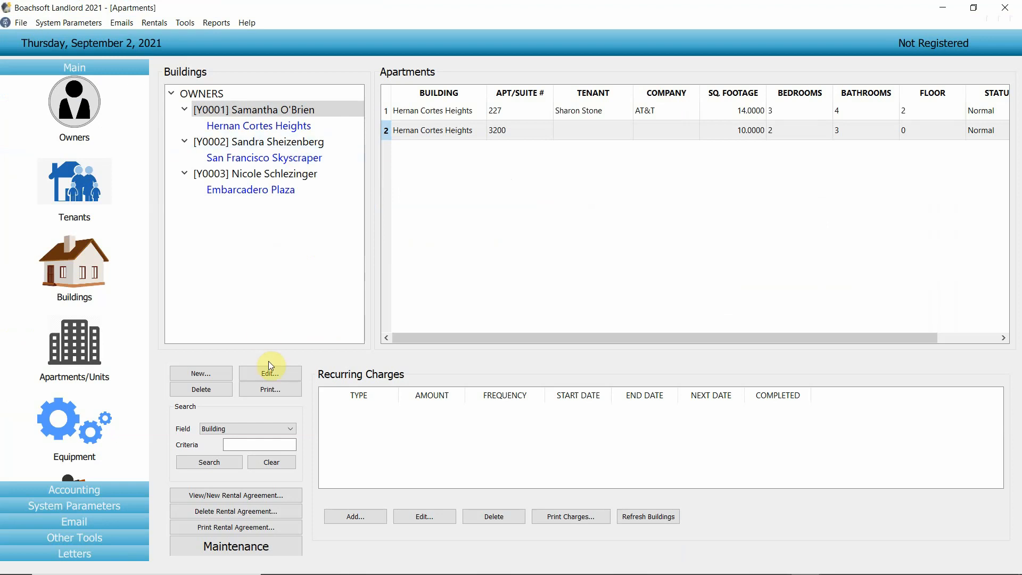
click(91, 489)
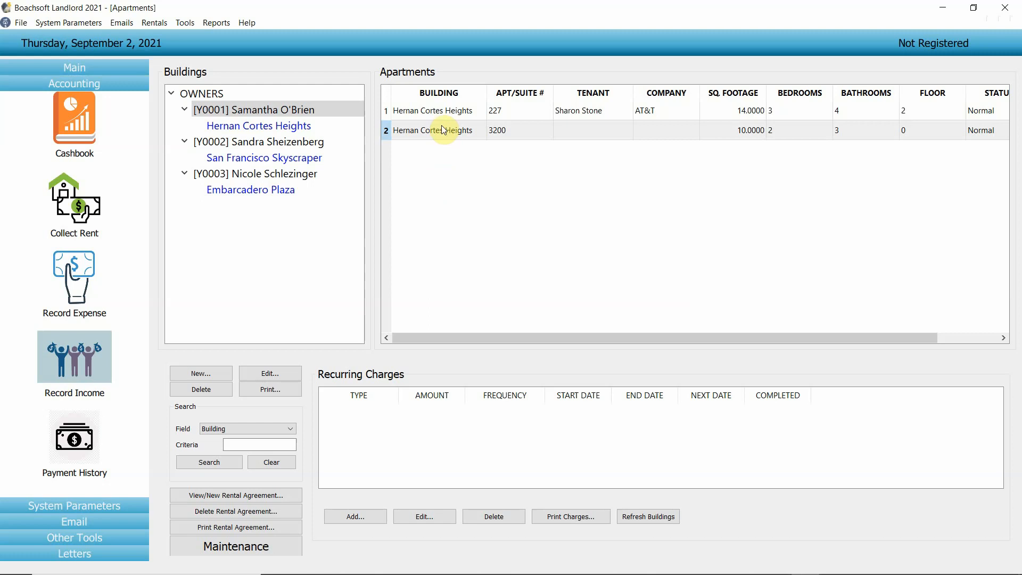
click(107, 70)
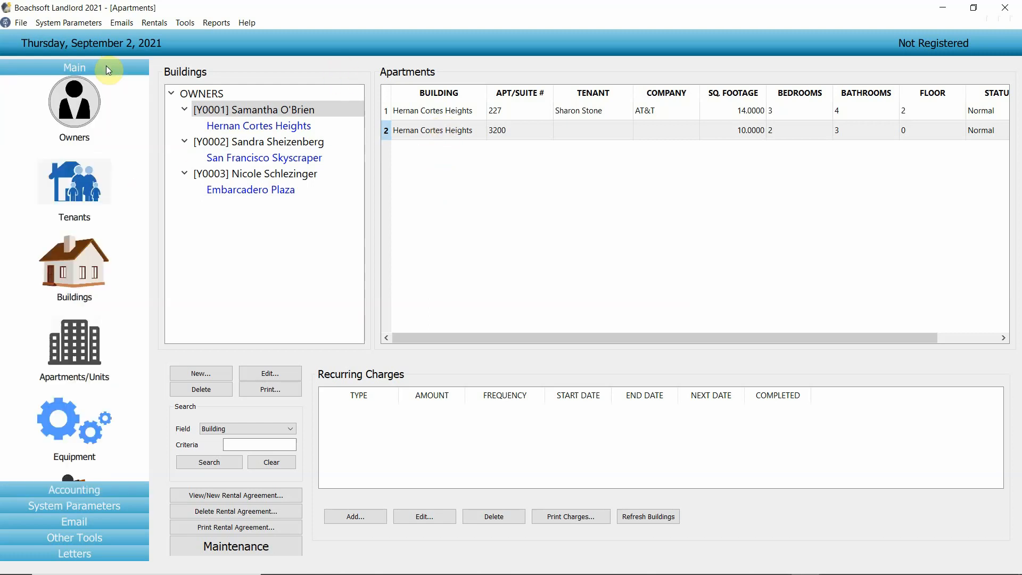
Open the Tenants records and clear the first-name search criteria to list all tenants.
click(94, 170)
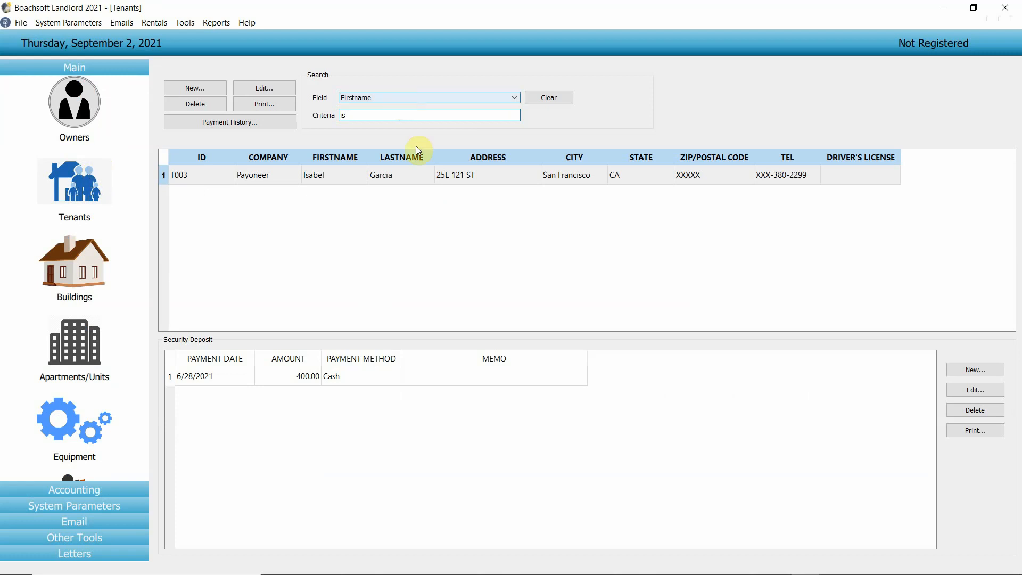
click(391, 190)
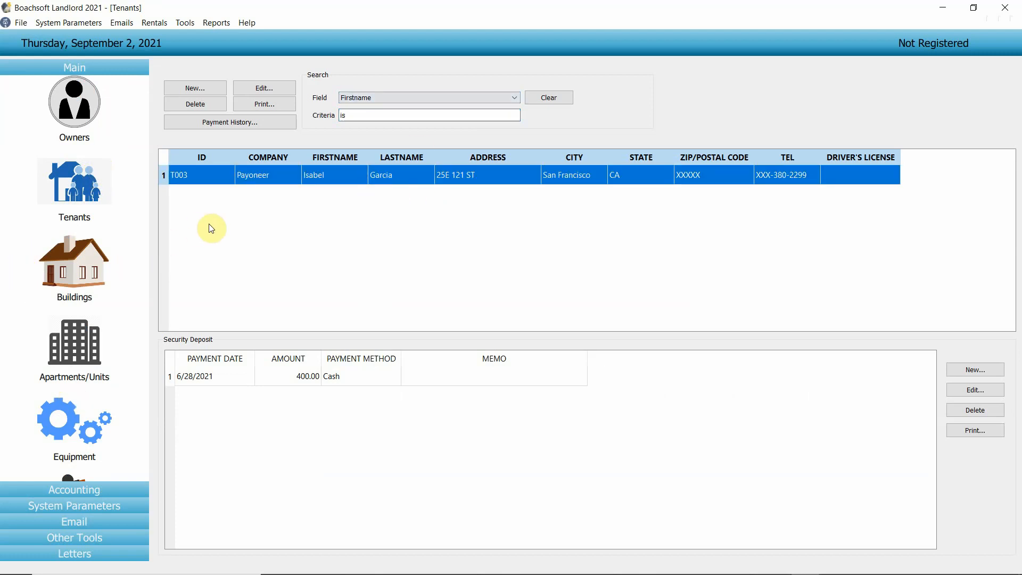
click(398, 116)
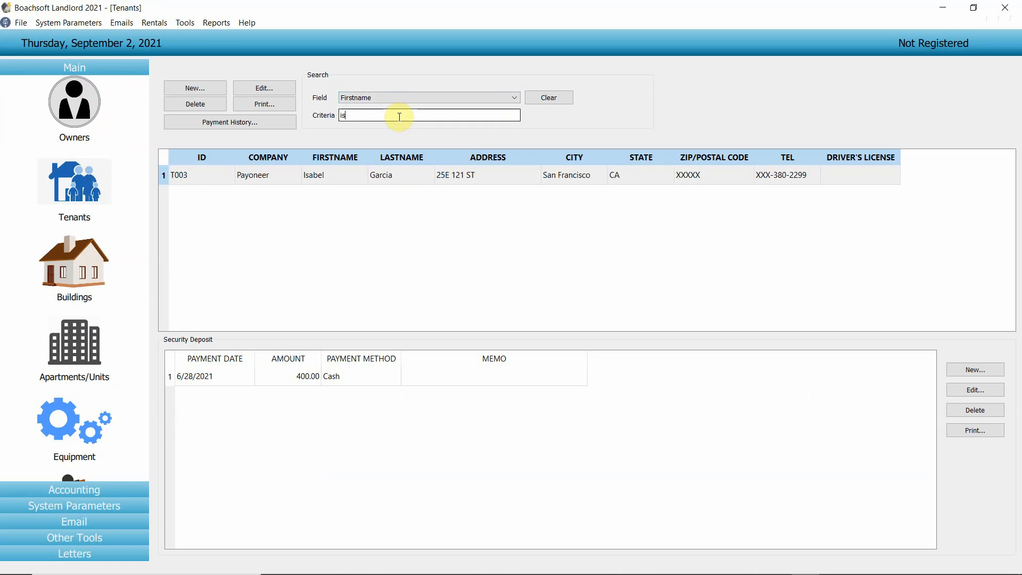
key(BackSpace)
key(BackSpace)
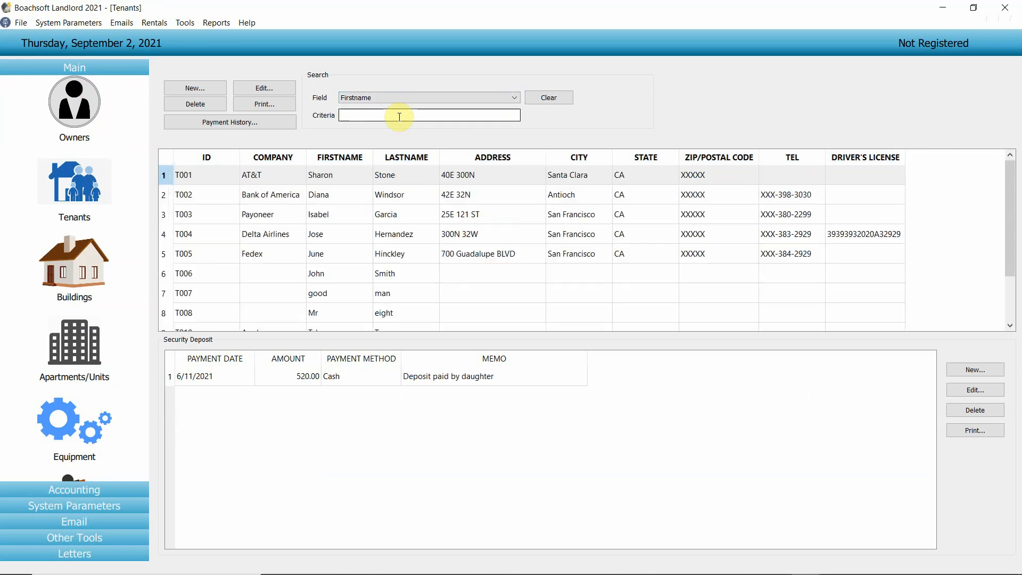
Select the Payoneer tenant and examine the payments and charges in that tenant's Payment History.
click(375, 218)
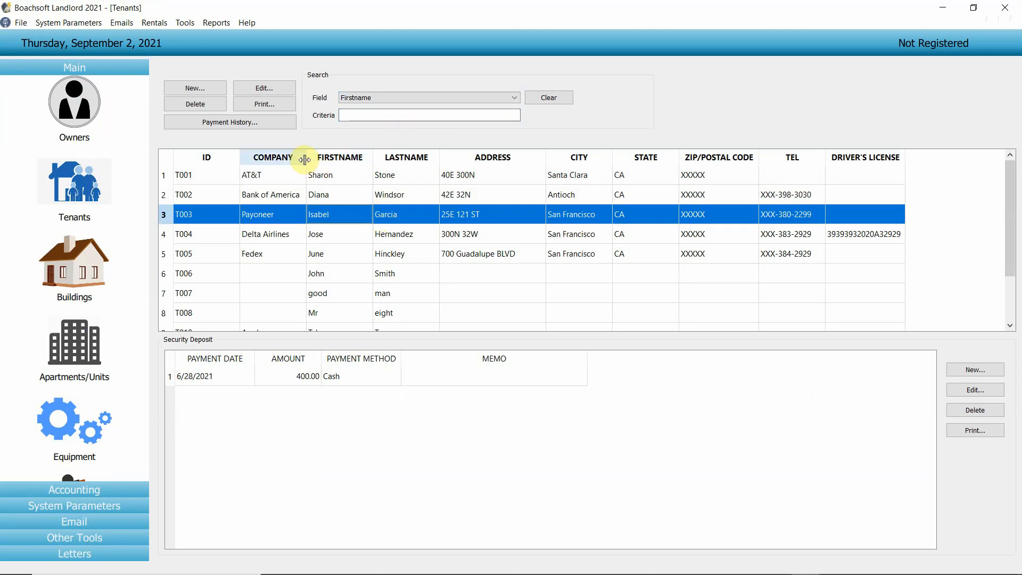
click(274, 123)
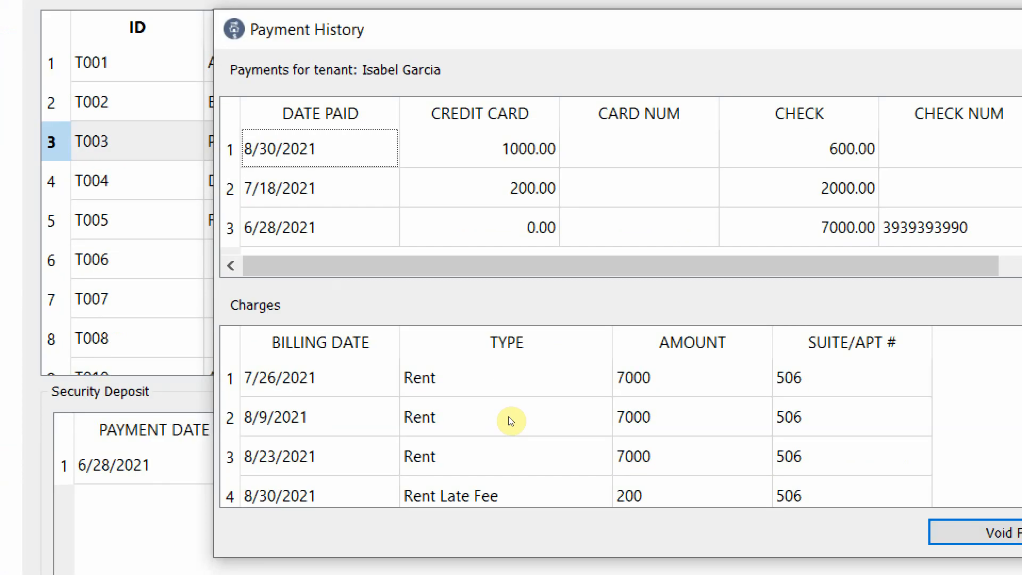
click(266, 166)
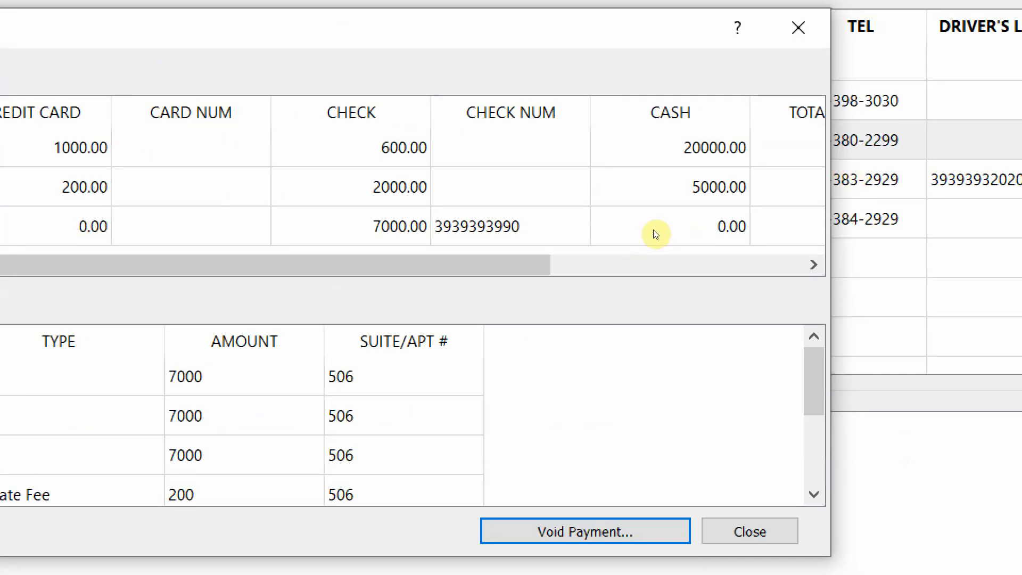
View the charges and totals for the 7/18/2021 payment, and close the Payment History.
click(584, 200)
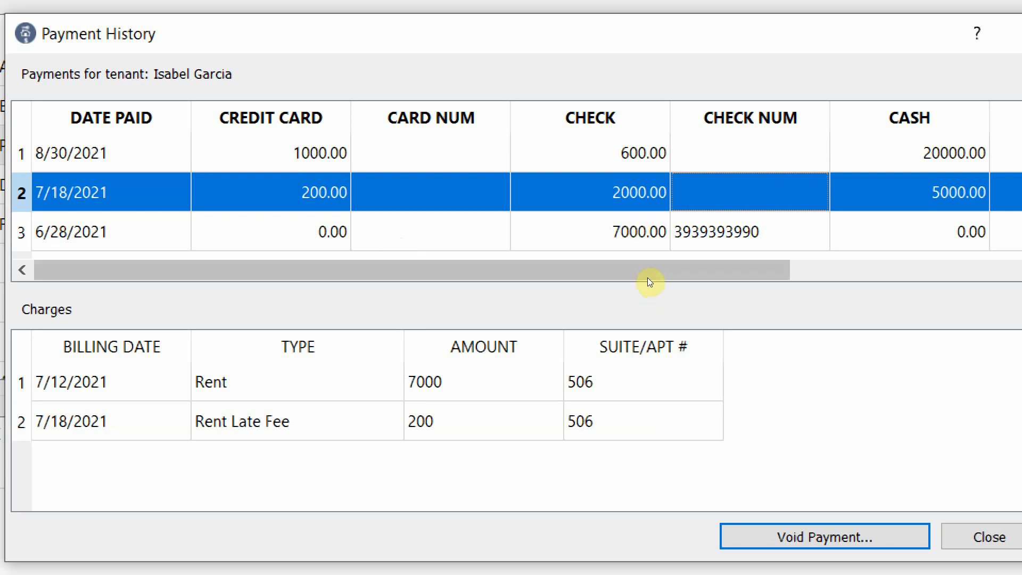
scroll(650, 281, right, 3)
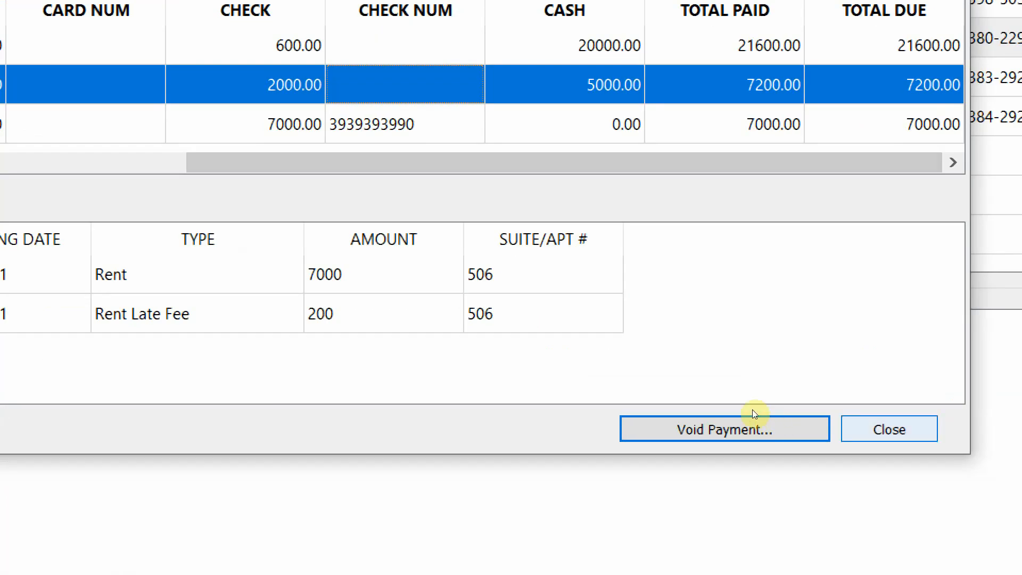
click(889, 429)
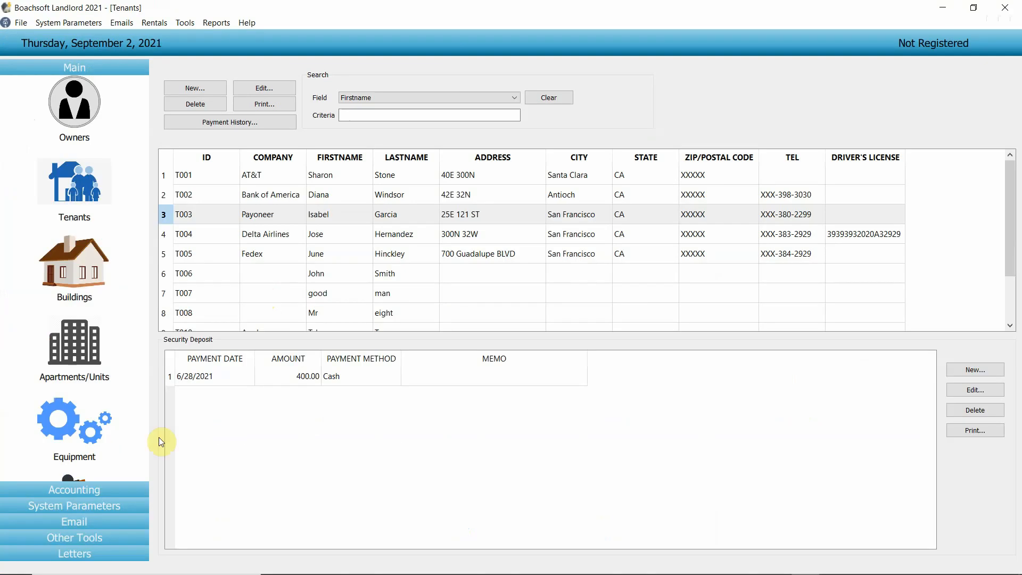
View the Bank of America tenant's Payment History through the Accounting section and close it.
click(100, 495)
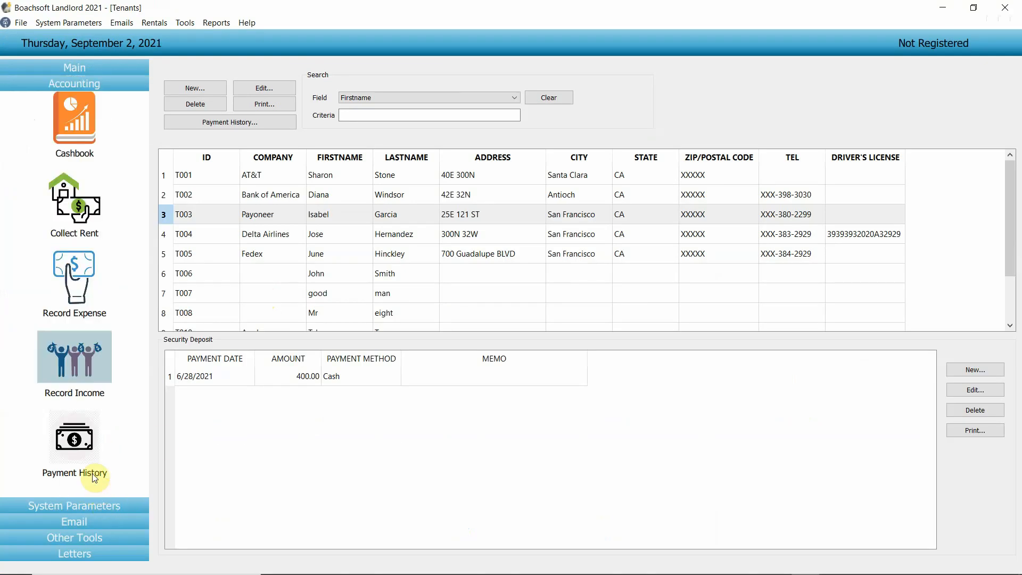
click(94, 476)
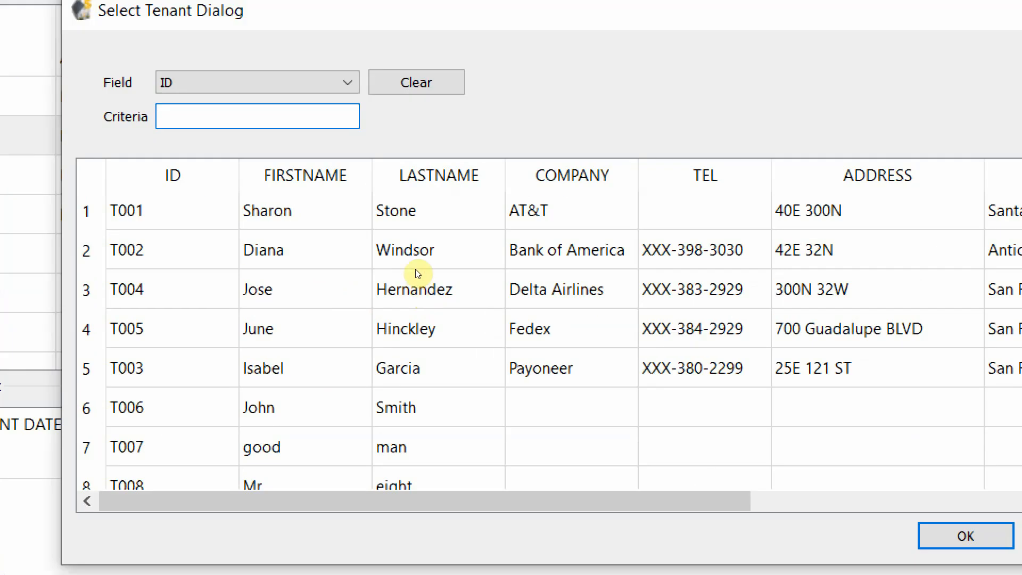
click(420, 273)
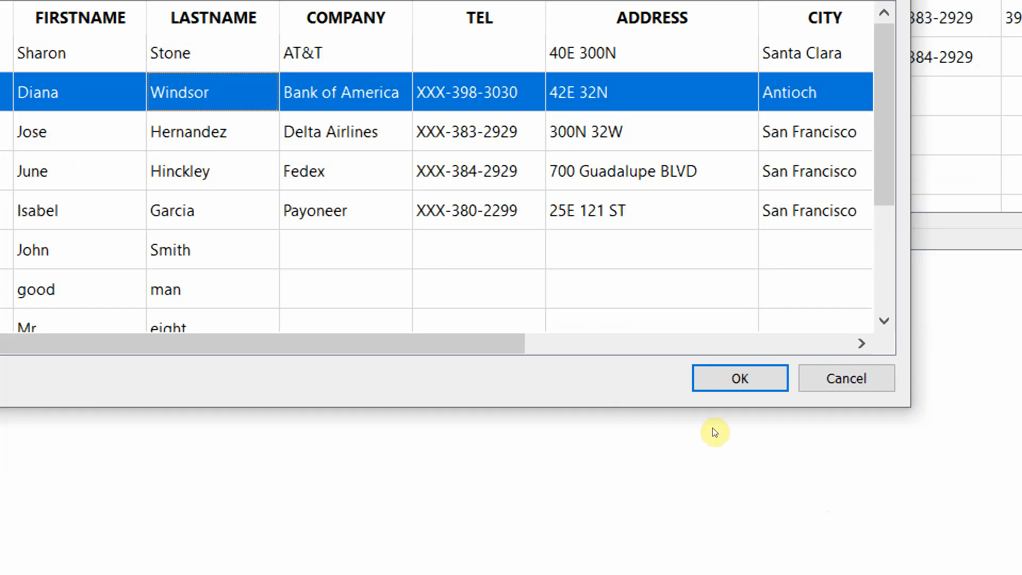
click(783, 426)
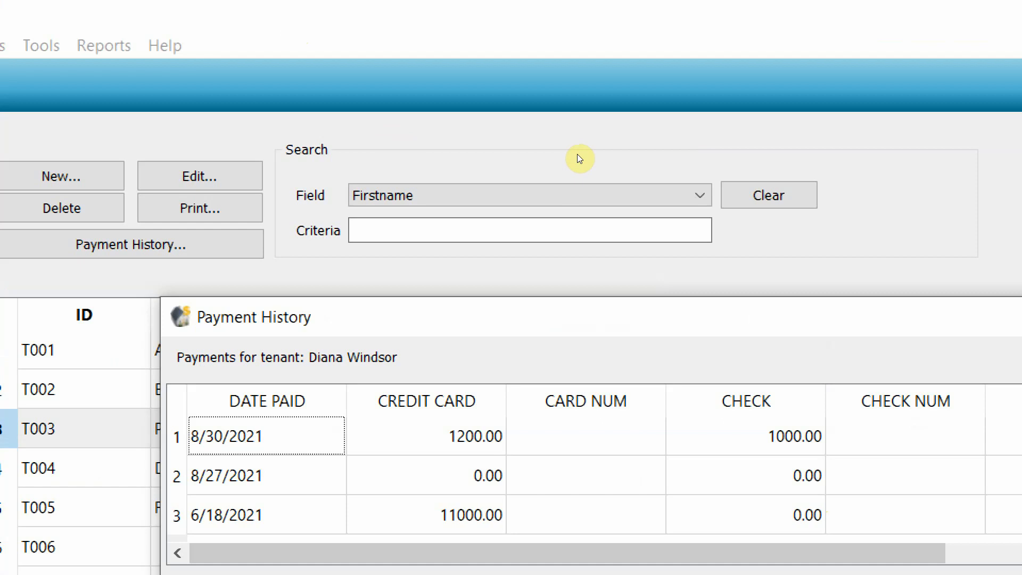
key(Escape)
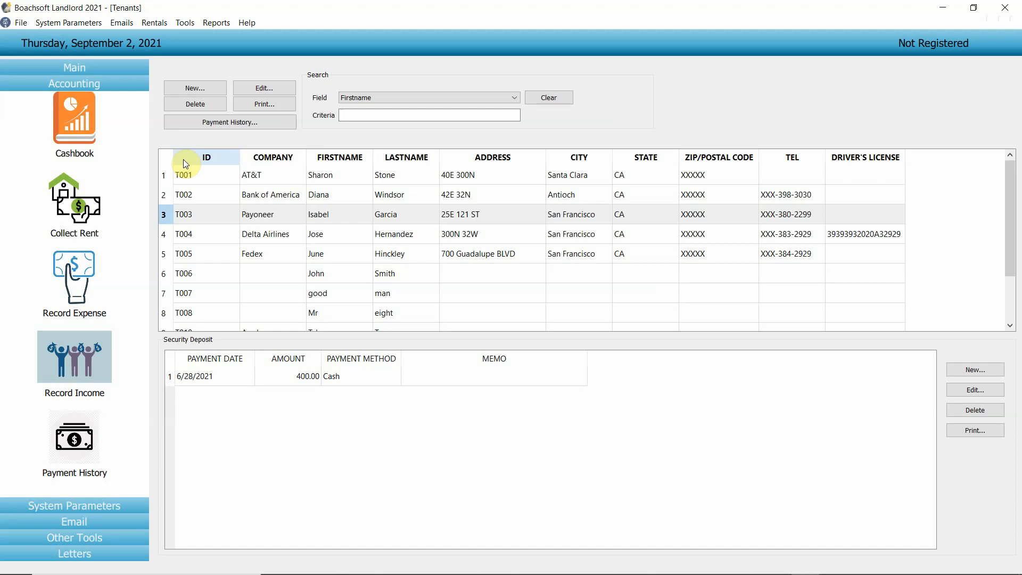
Start collecting rent from the AT&T tenant and charge that tenant 1 period ahead.
click(176, 215)
click(84, 197)
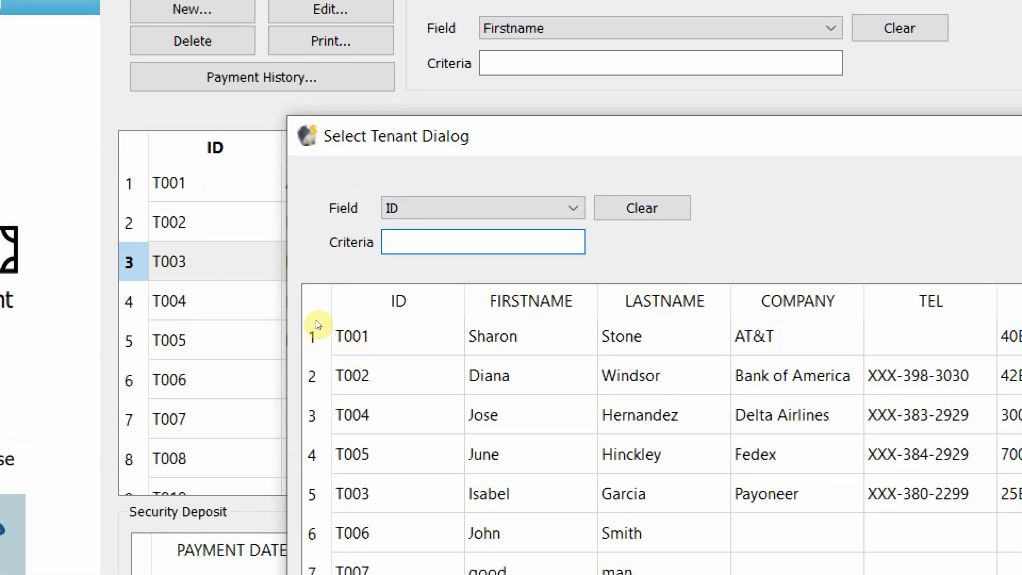
key(Tab)
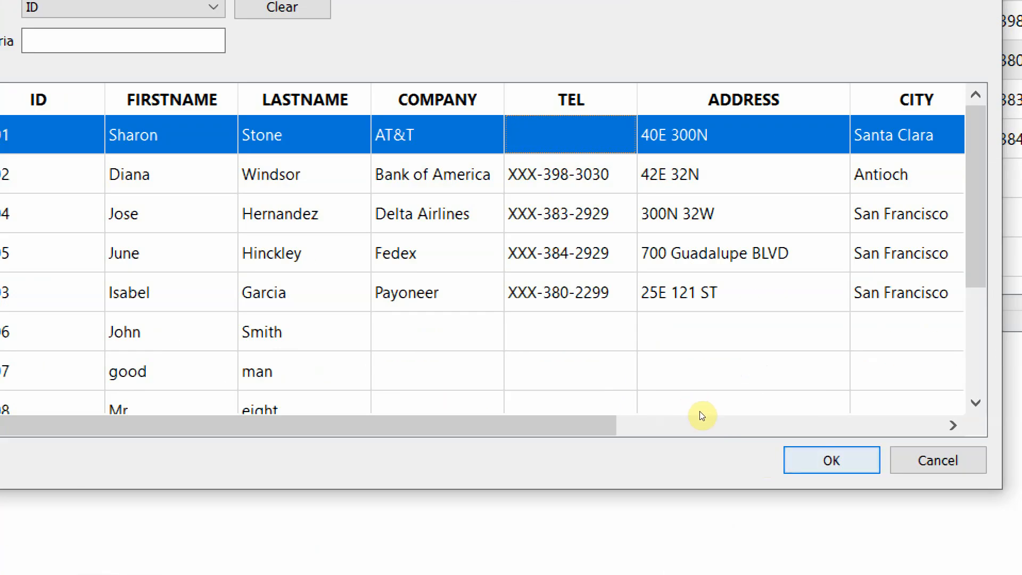
key(Return)
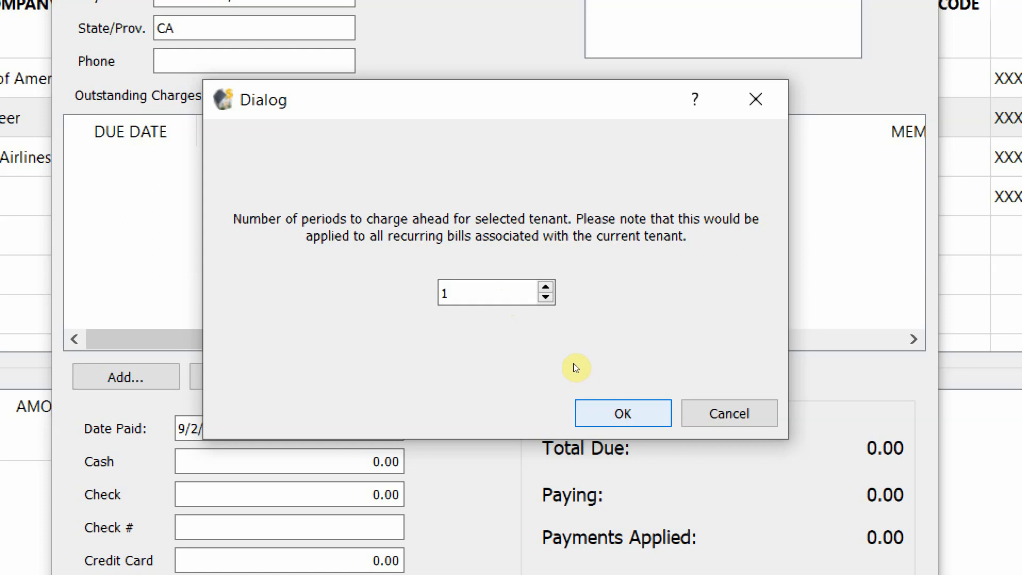
key(Return)
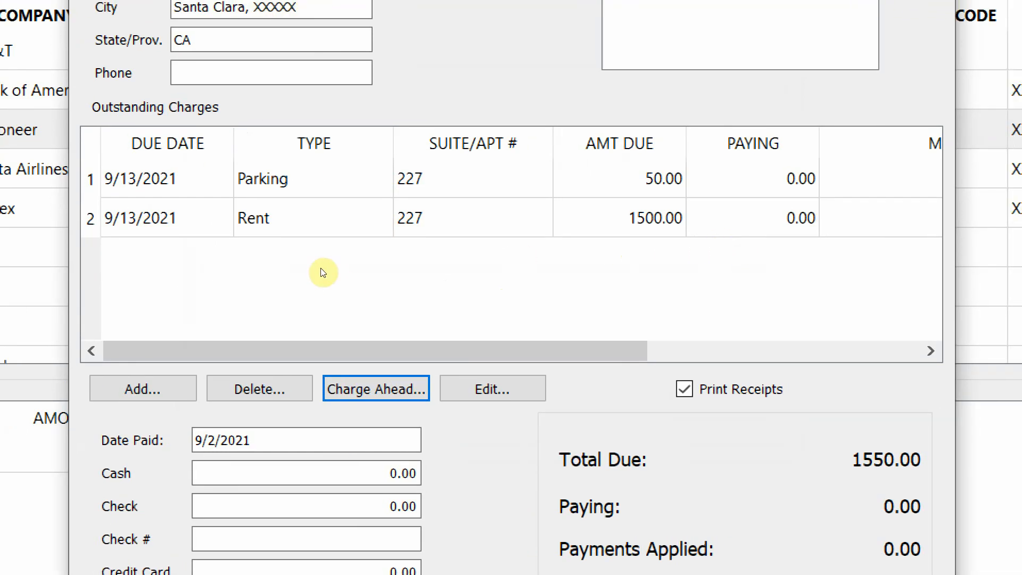
Enter 1500 as the amount being paid on the outstanding Rent charge for suite 227.
drag(568, 349, 707, 322)
scroll(664, 326, right, 1)
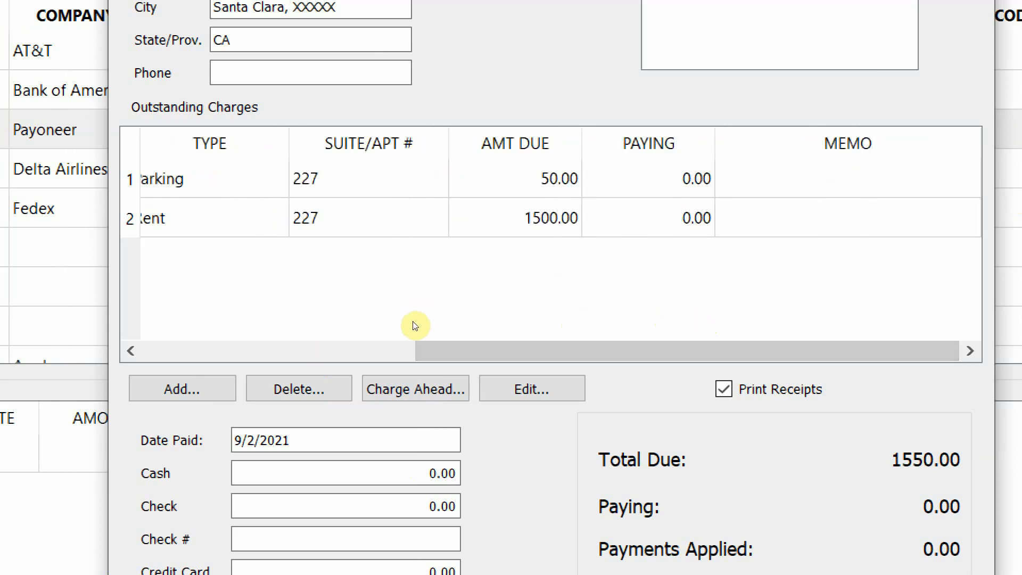
click(401, 330)
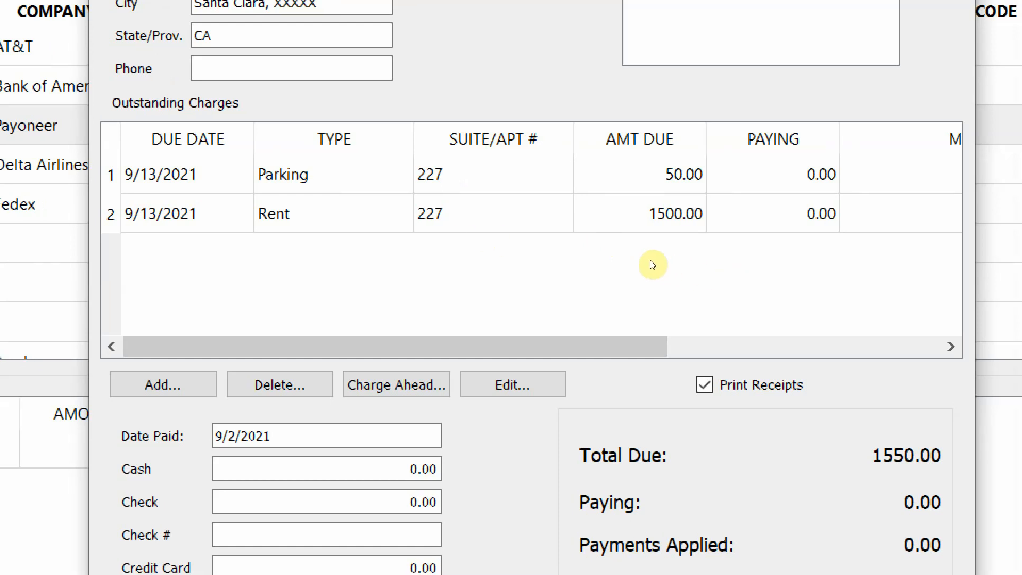
double_click(653, 265)
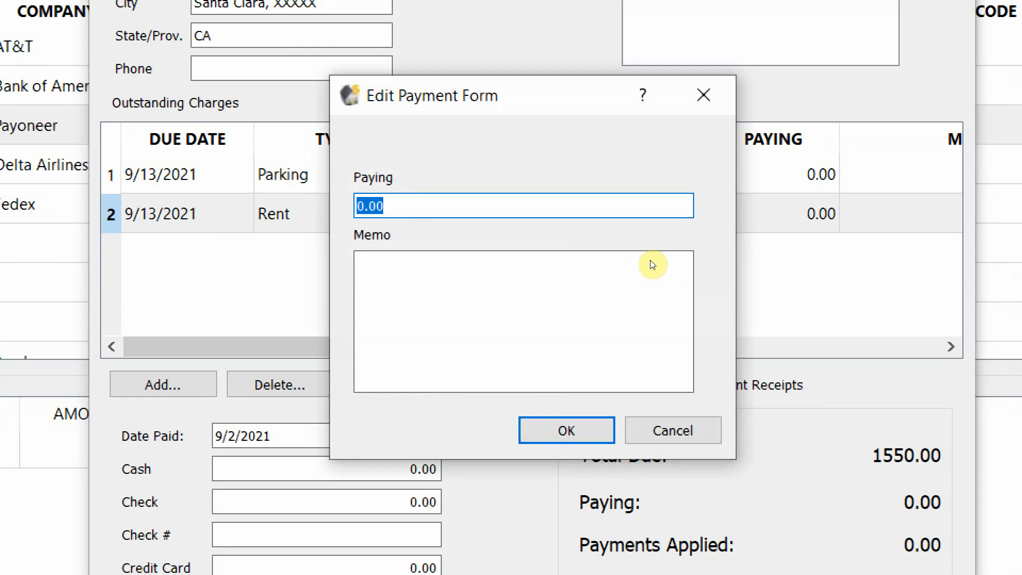
text(1)
text(600)
key(BackSpace)
key(BackSpace)
key(BackSpace)
text(500)
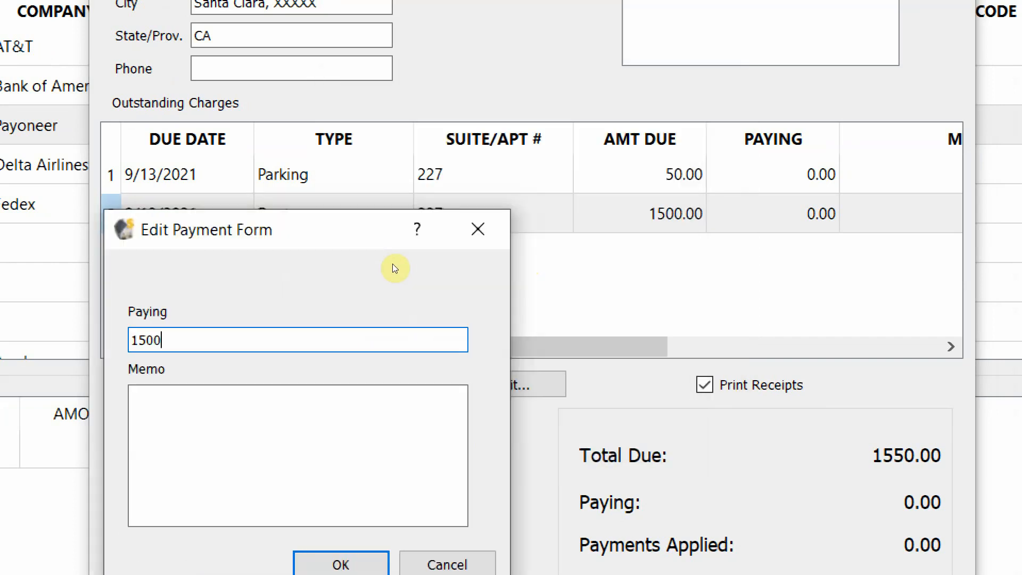
drag(392, 264, 428, 208)
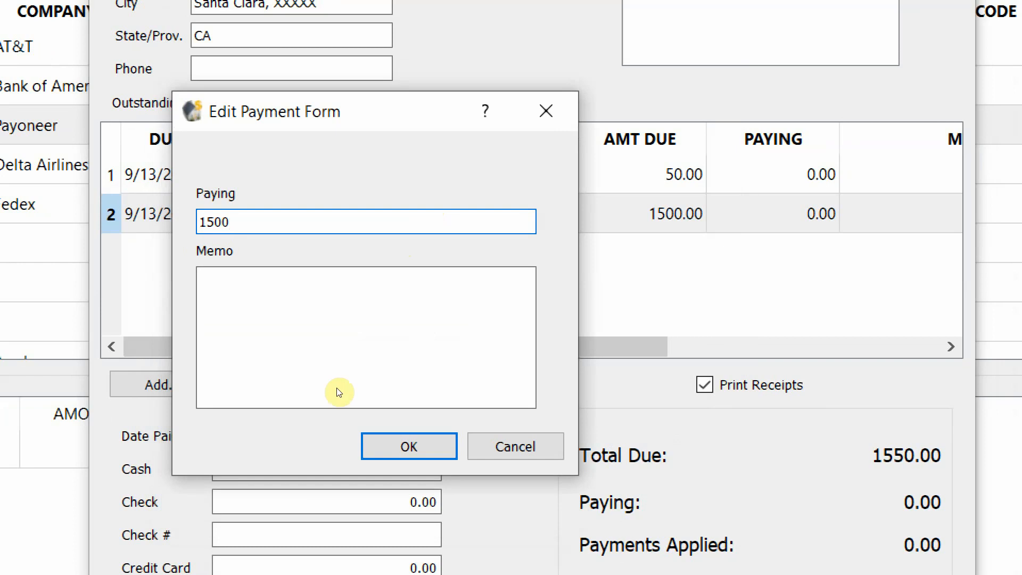
Add the memo "Payment was made in cash" to the Rent payment and save it.
click(365, 310)
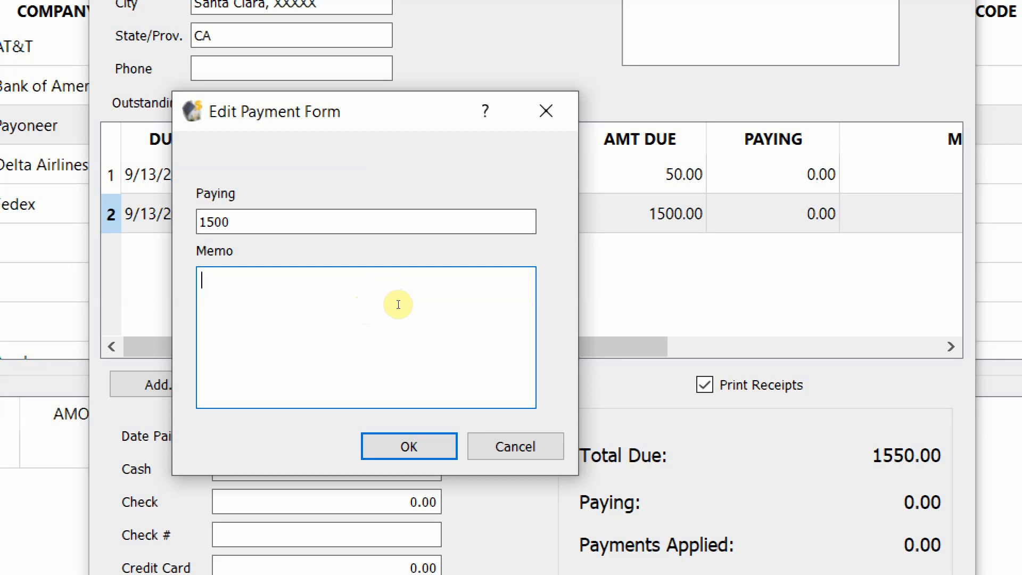
text(Tenant paid)
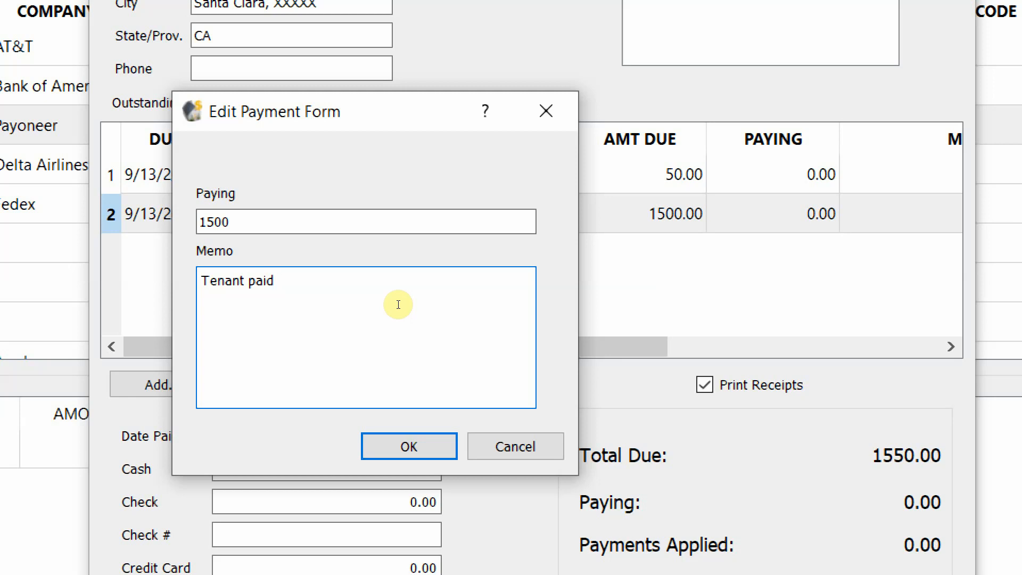
text(us in)
key(BackSpace)
key(BackSpace)
key(BackSpace)
key(BackSpace)
key(BackSpace)
key(BackSpace)
key(BackSpace)
key(BackSpace)
key(BackSpace)
key(BackSpace)
key(BackSpace)
key(BackSpace)
key(BackSpace)
key(BackSpace)
key(BackSpace)
key(BackSpace)
key(BackSpace)
text(Payment)
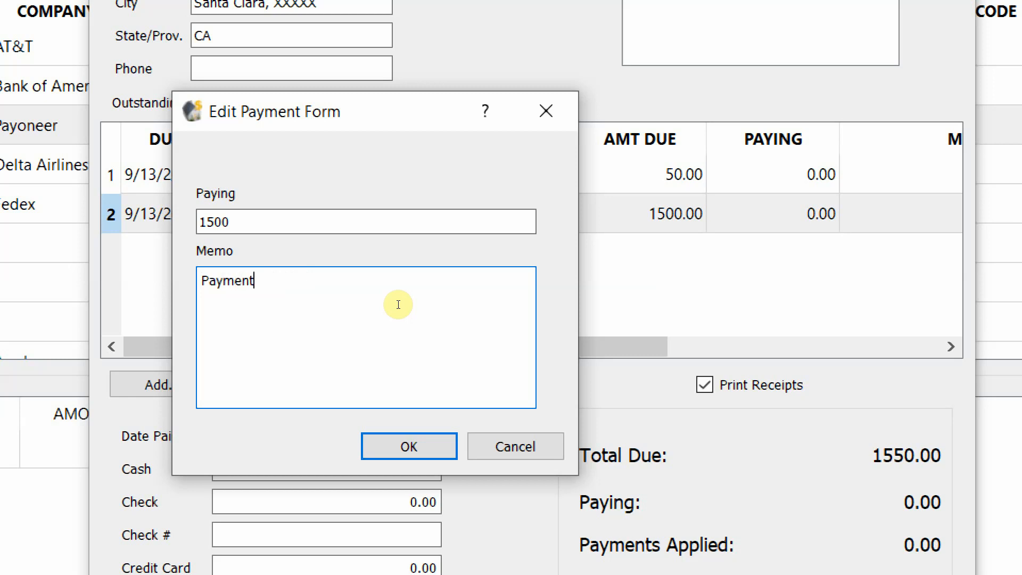
text( was made)
text(by)
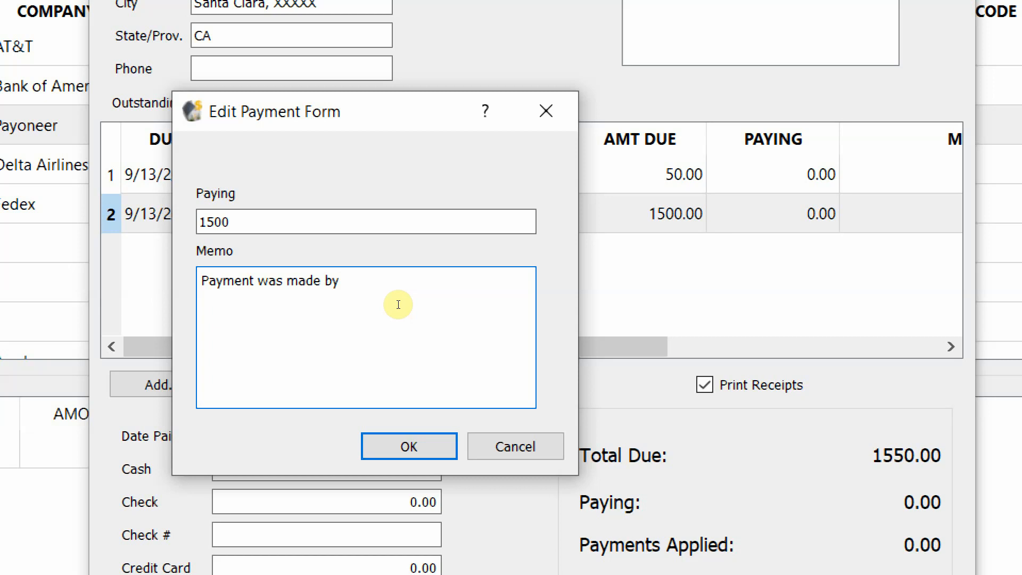
key(BackSpace)
key(BackSpace)
text(in cash)
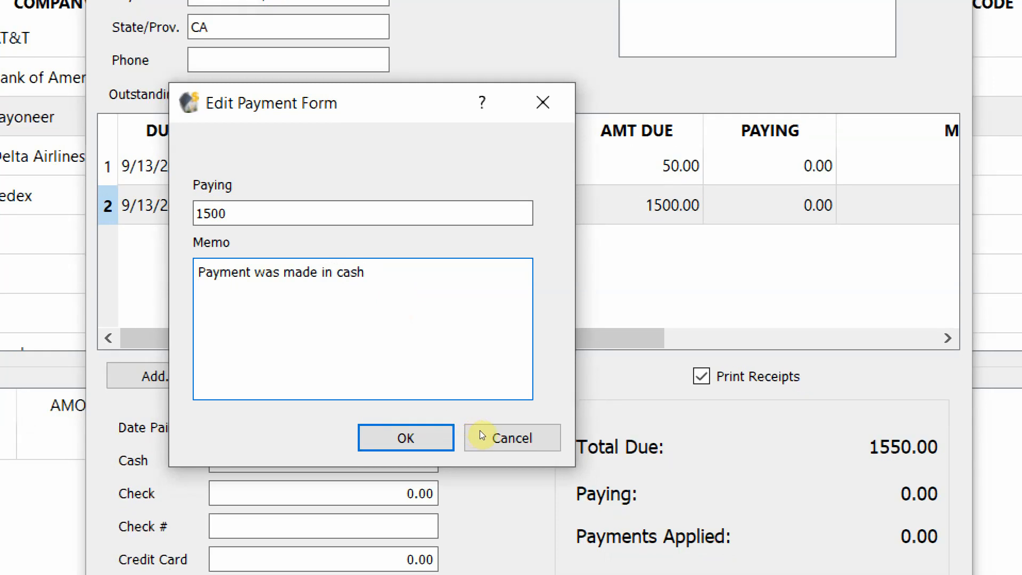
click(413, 437)
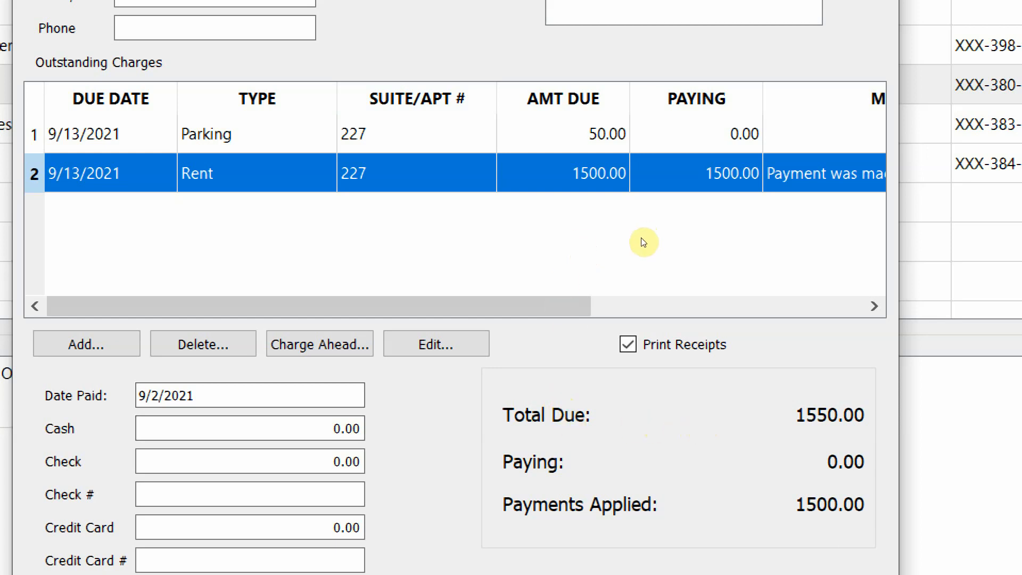
Set the amount being paid on the outstanding Parking charge to 50.
key(Up)
key(Return)
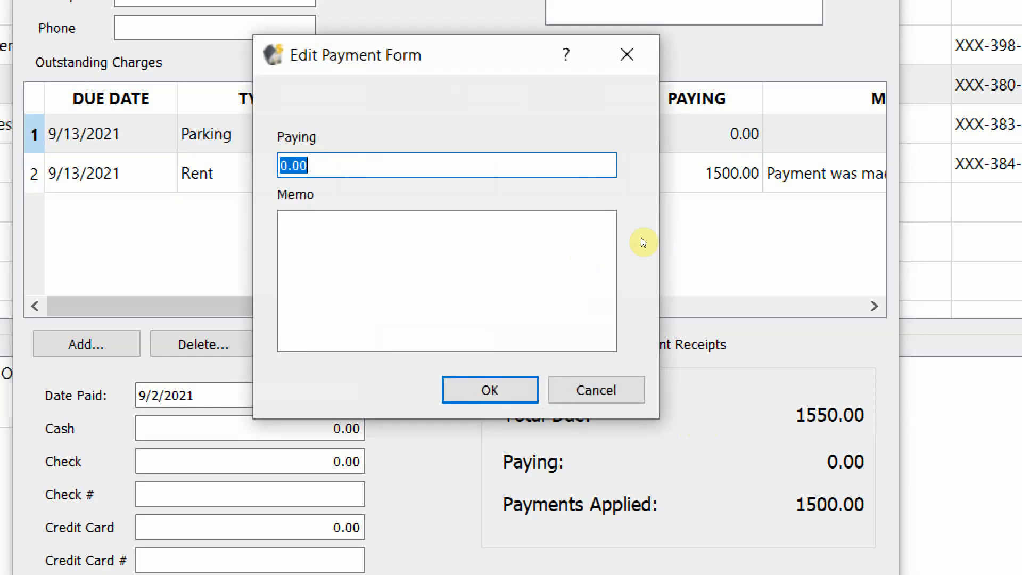
text(50)
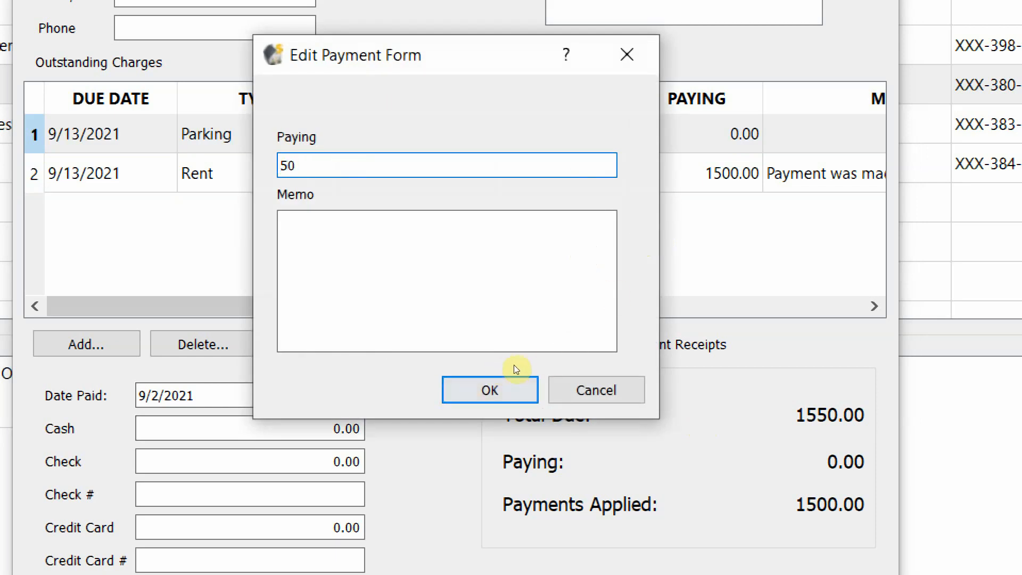
click(515, 380)
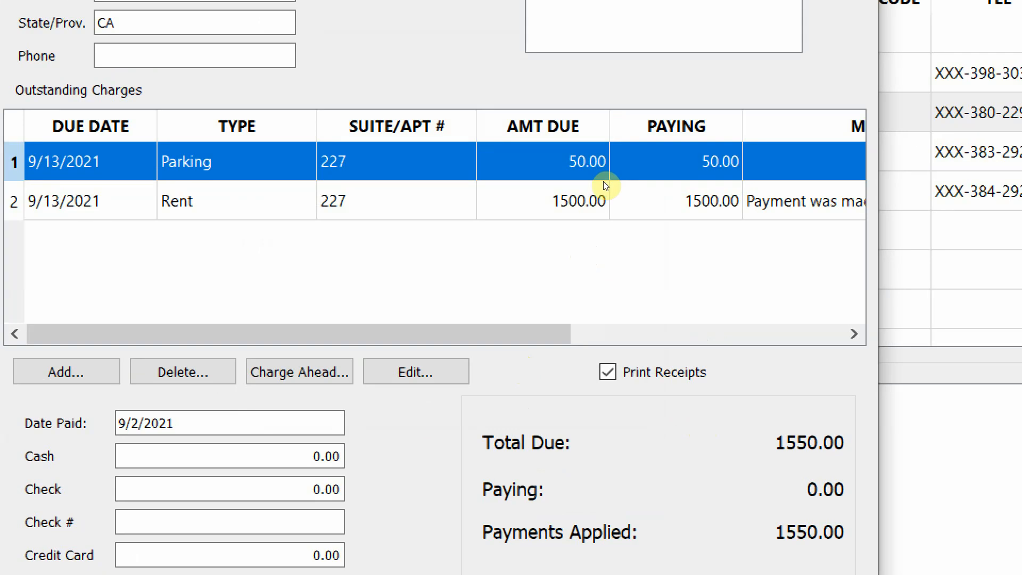
double_click(575, 246)
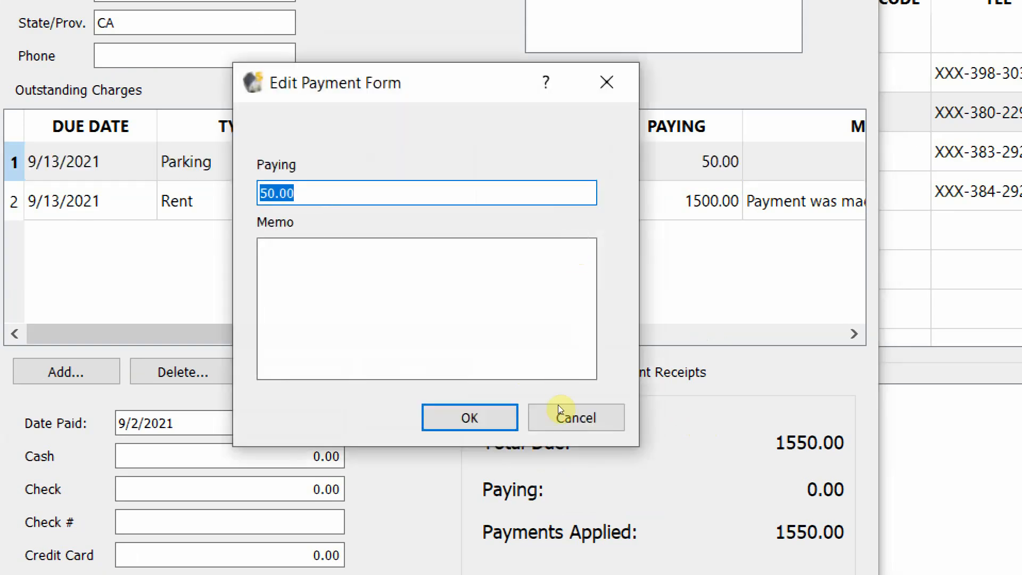
key(Escape)
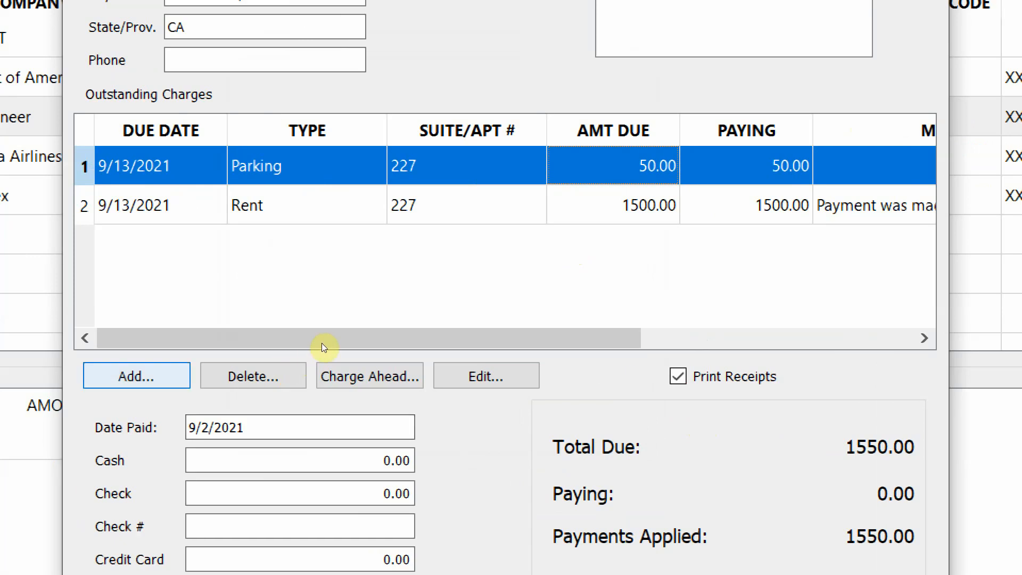
Look over the type, suite and billing date options for adding a one-time charge, and cancel without adding one.
key(Return)
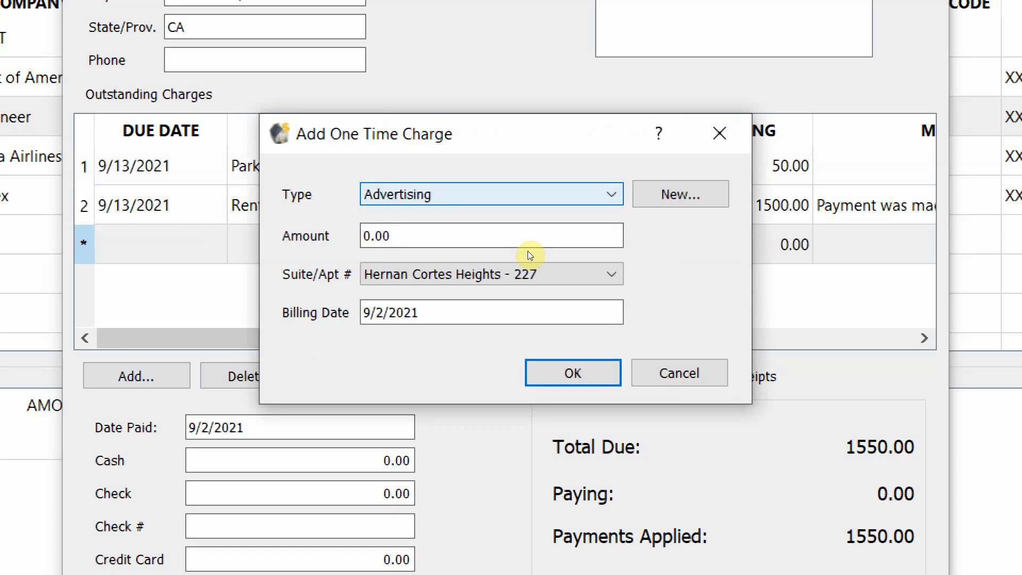
key(alt+Down)
key(Escape)
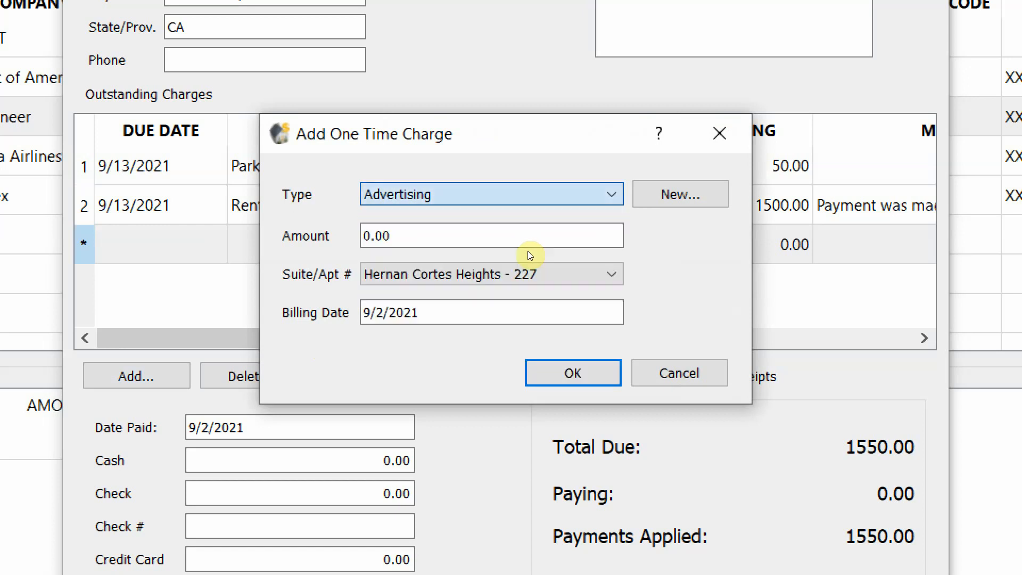
key(Tab)
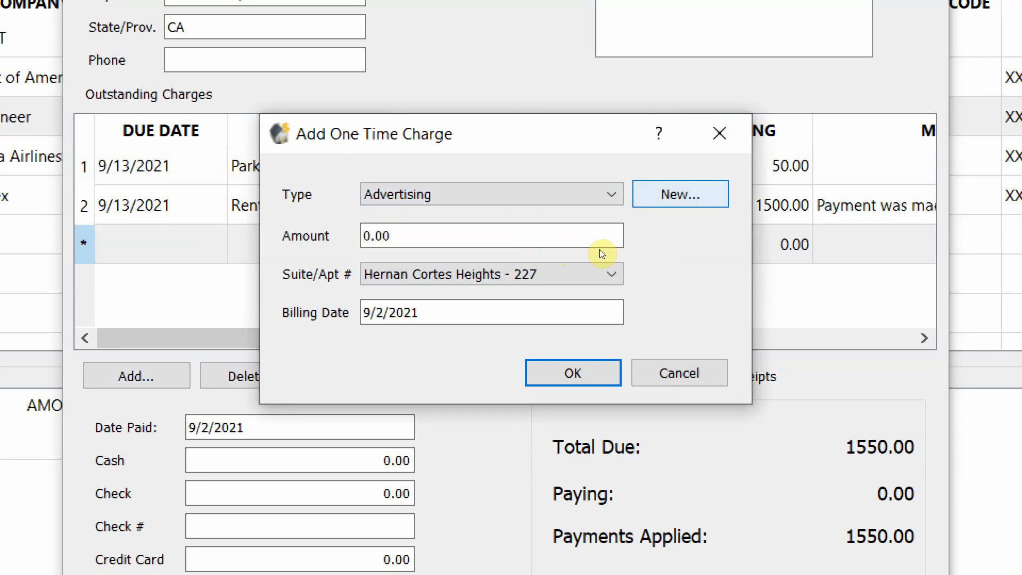
click(494, 308)
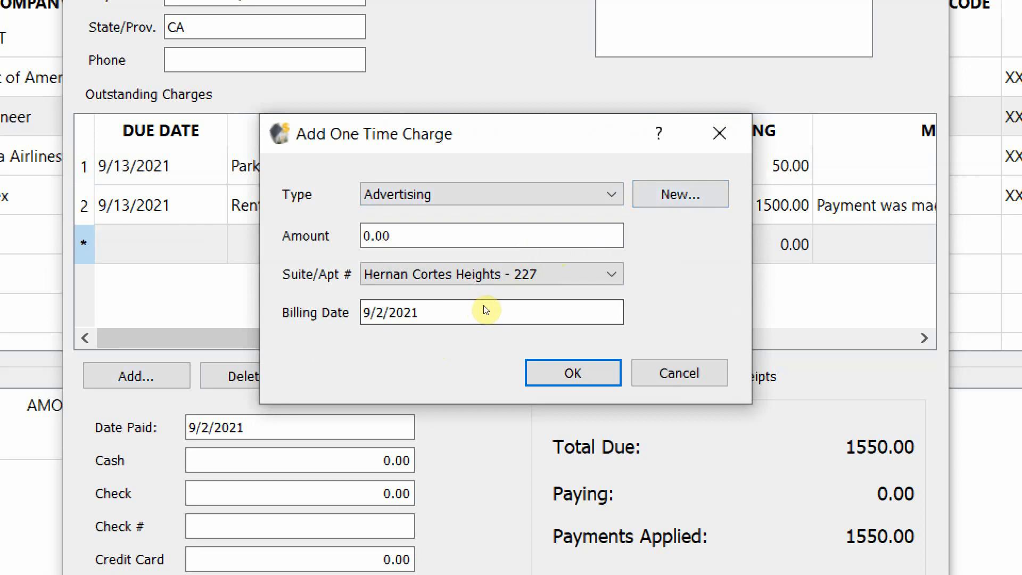
key(shift+Tab)
key(alt+Down)
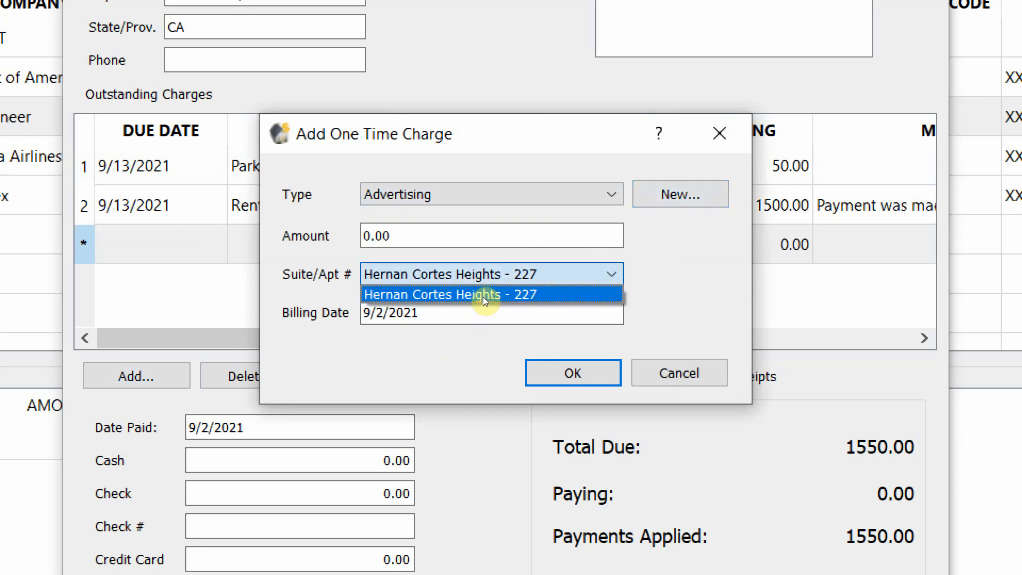
click(483, 296)
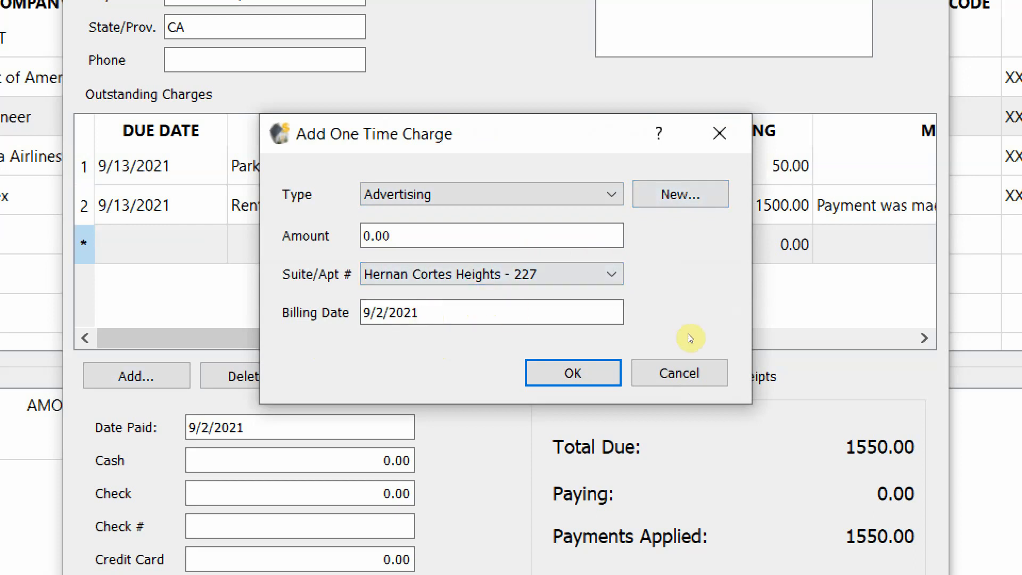
click(679, 372)
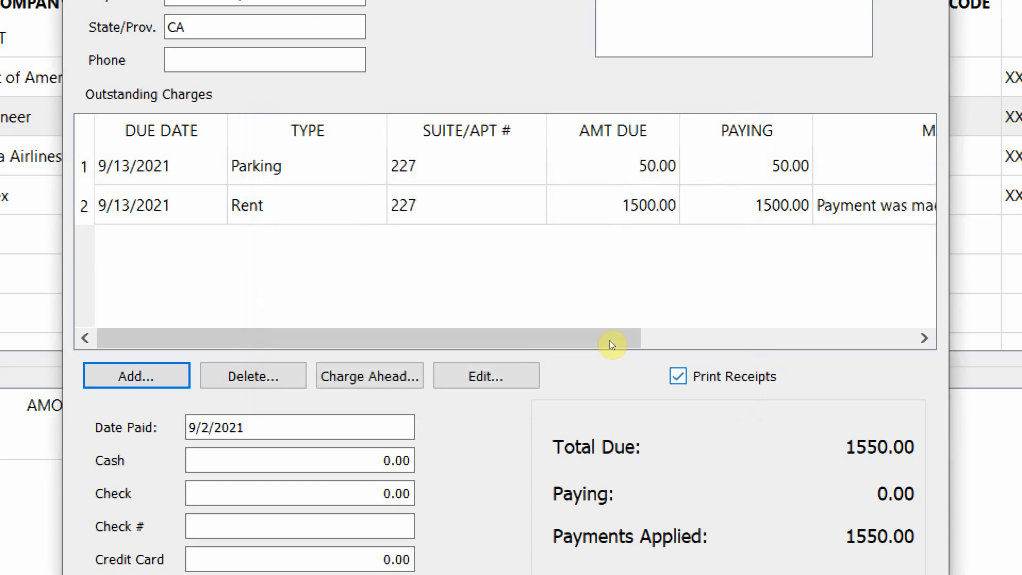
Split the payment for the outstanding charges into 1500 by check and 50 in cash.
click(498, 252)
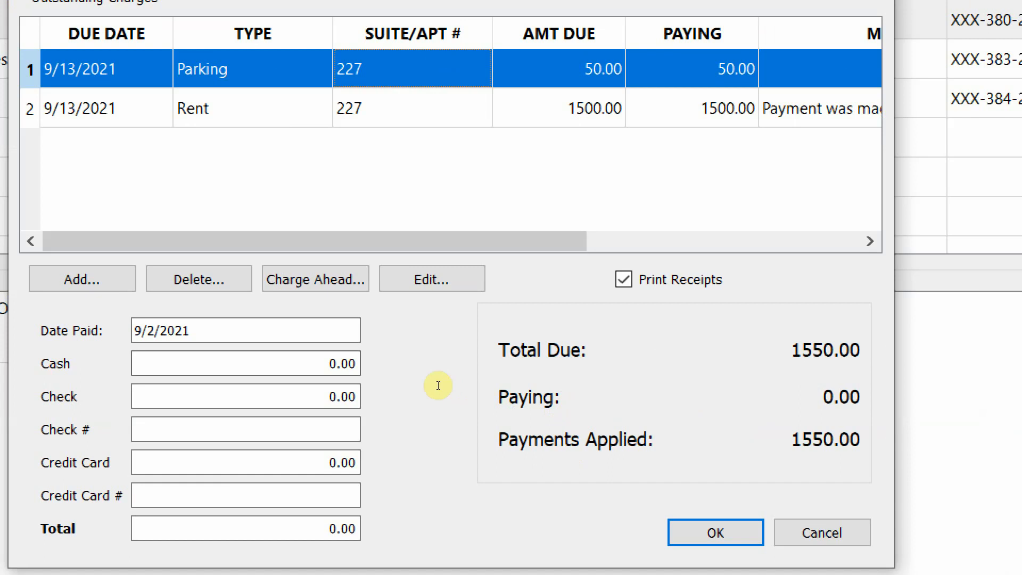
double_click(330, 365)
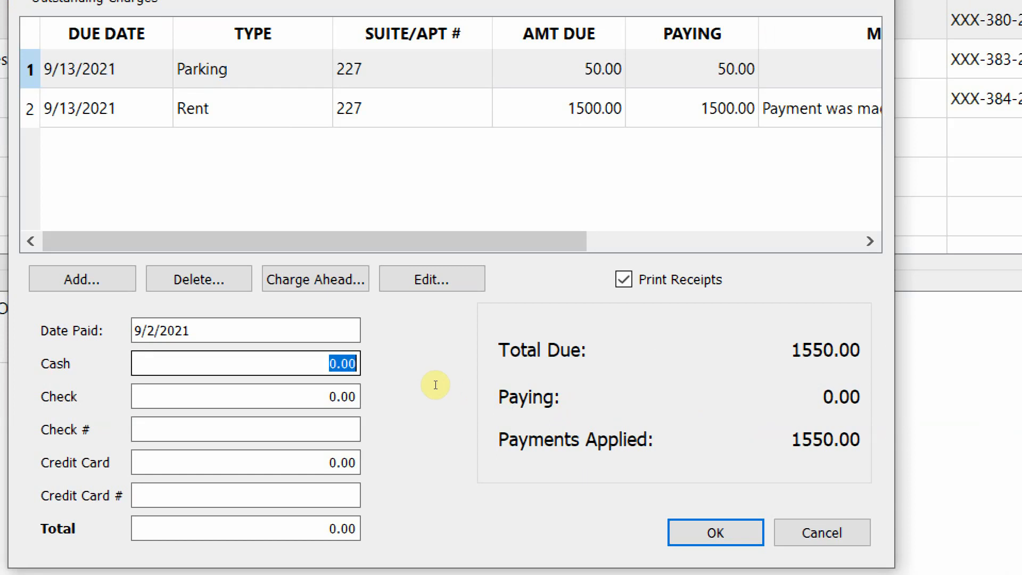
key(Tab)
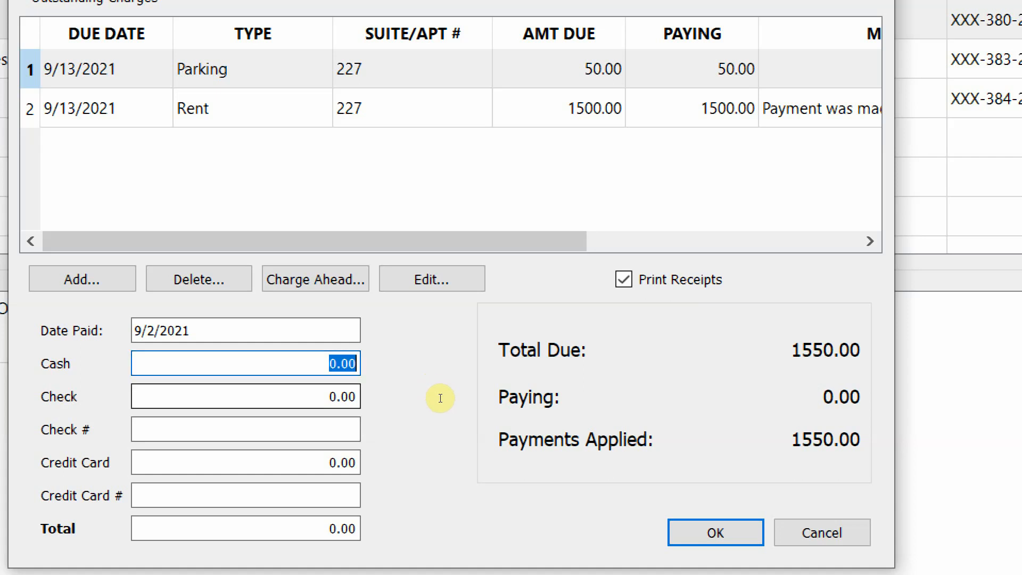
double_click(440, 398)
triple_click(441, 398)
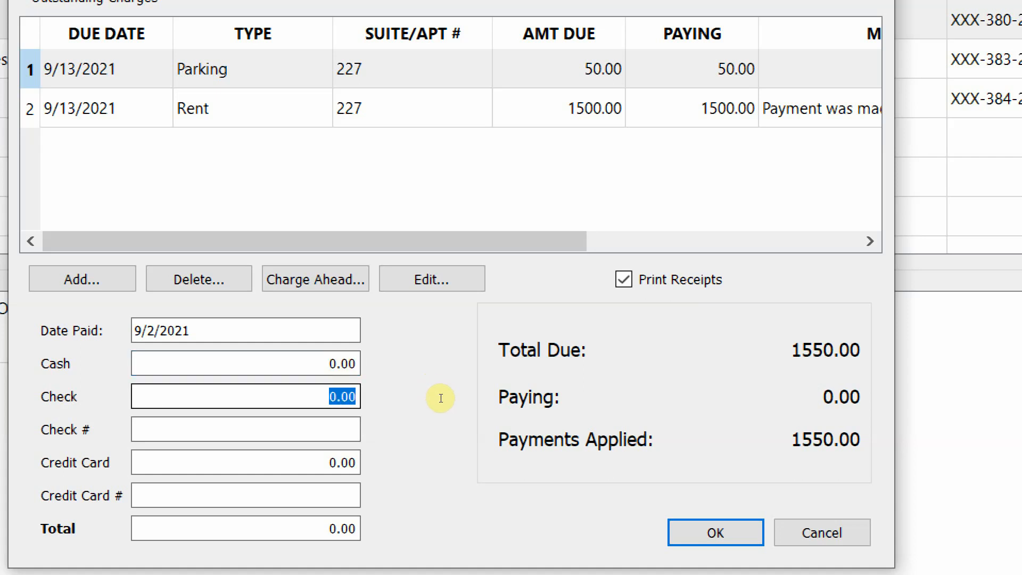
double_click(441, 398)
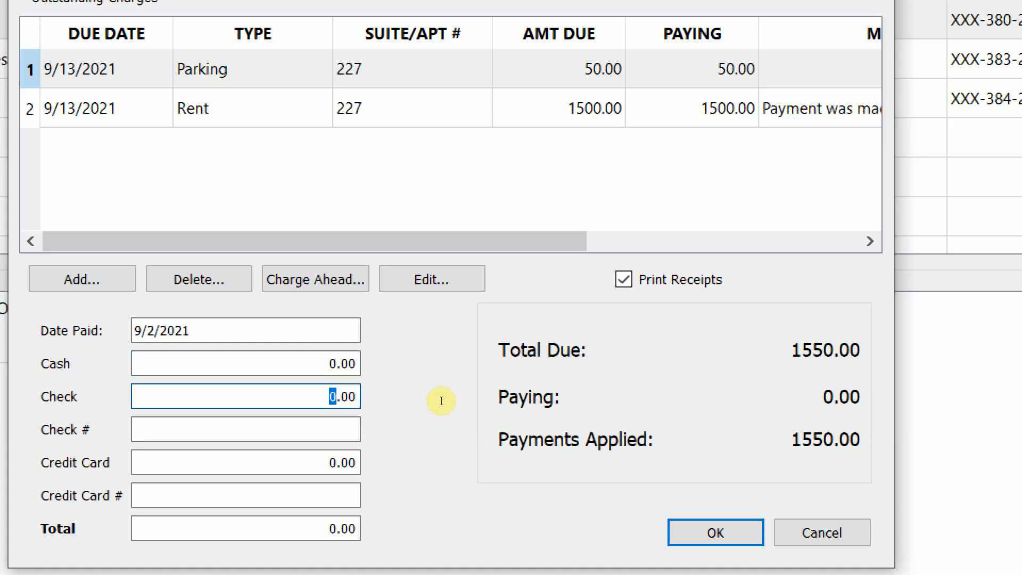
triple_click(442, 401)
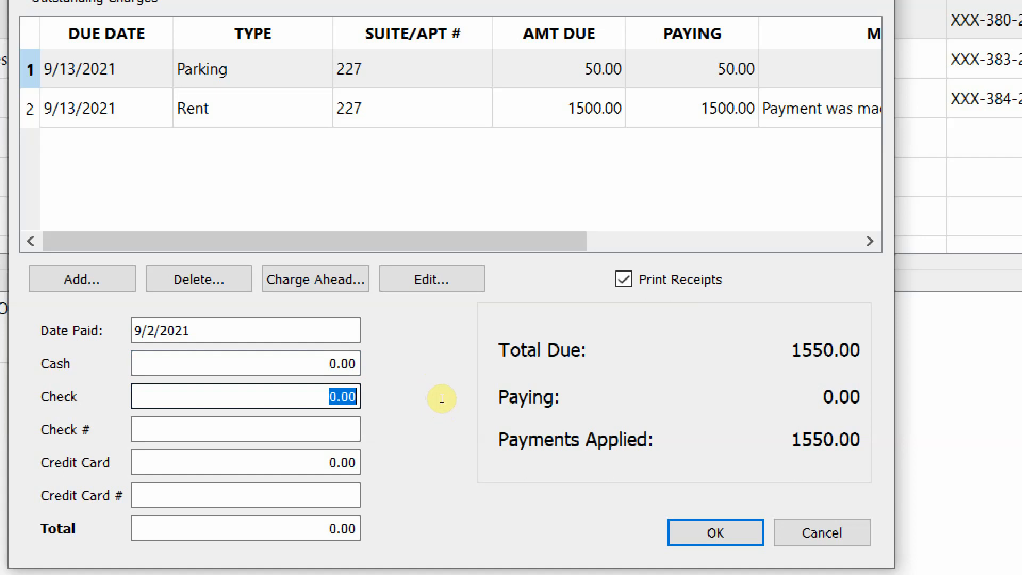
text(1500)
key(shift+Tab)
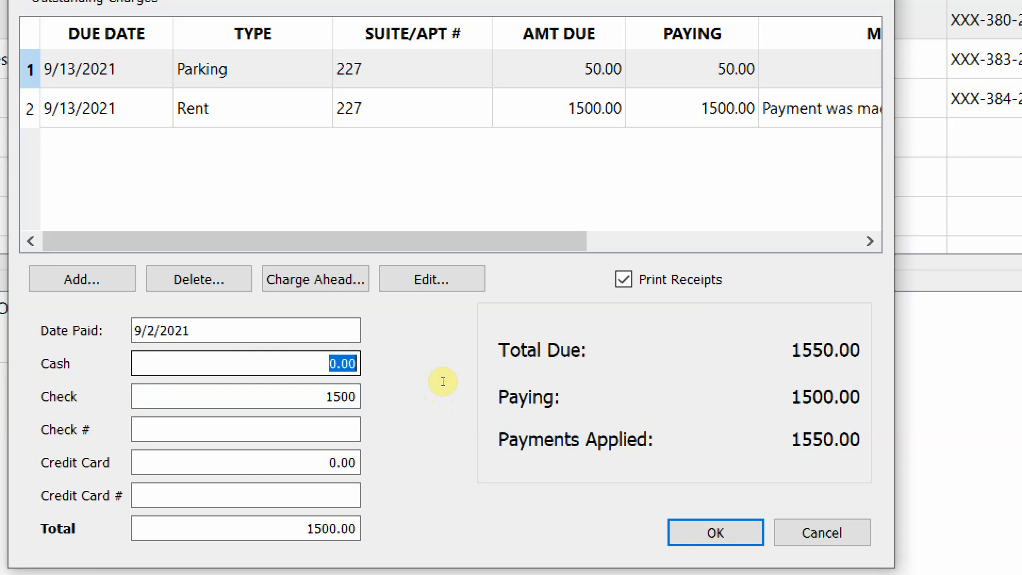
text(50)
key(Tab)
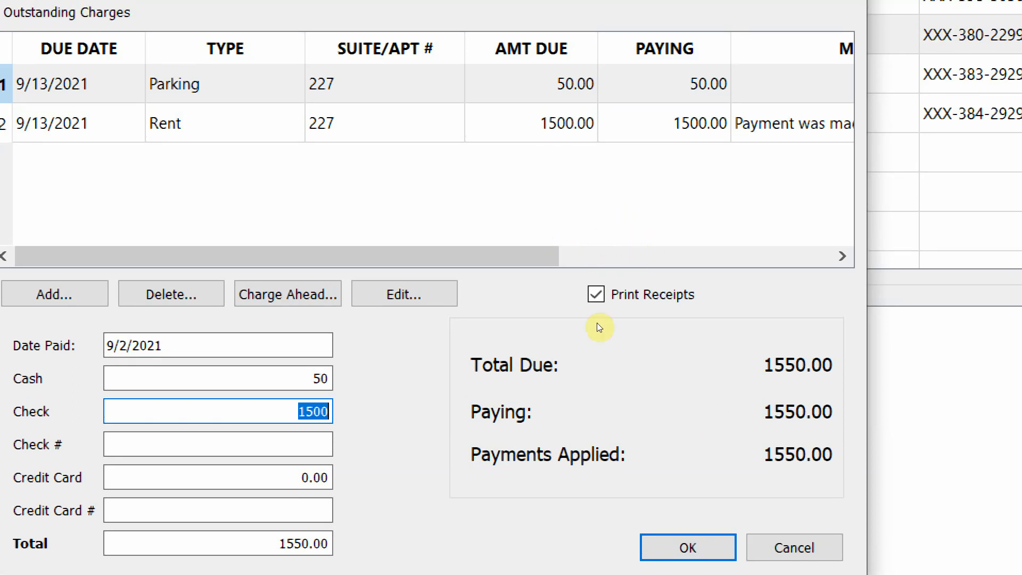
Go over the credit card and check number fields, leaving them unchanged, and submit the payment with receipt printing enabled.
click(290, 477)
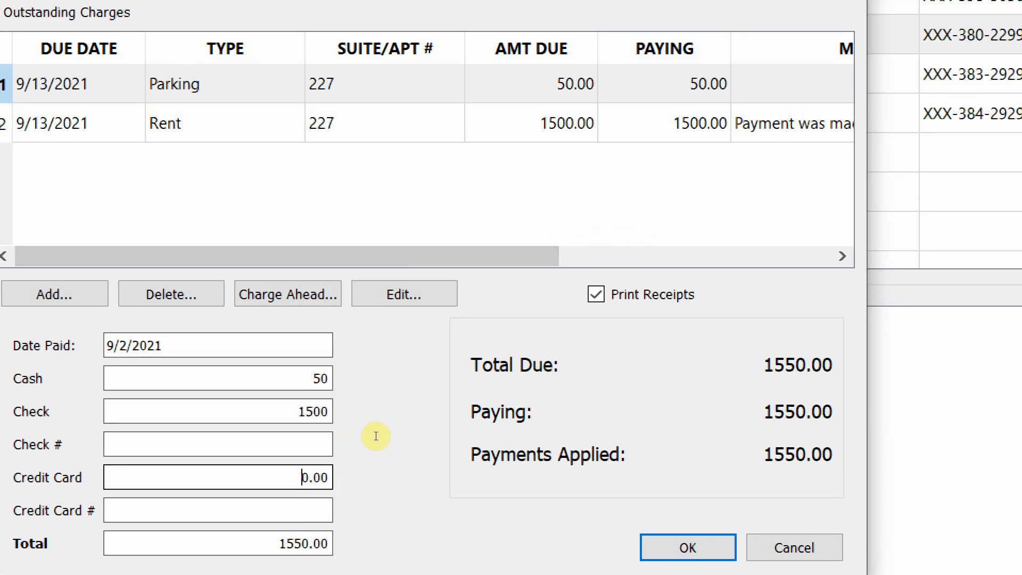
key(shift+Right)
key(shift+Right)
key(shift+Right)
key(shift+Right)
click(315, 446)
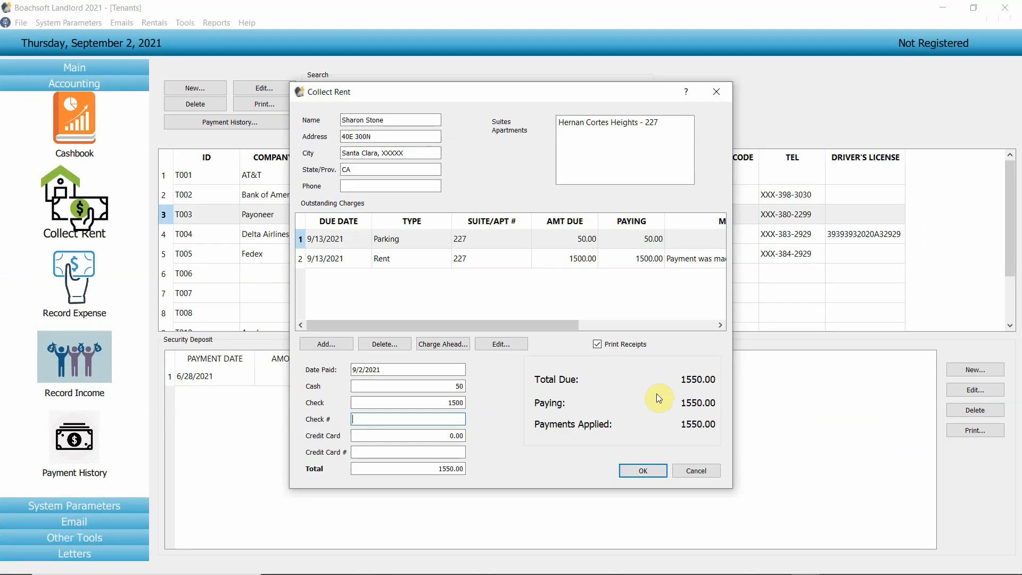
click(659, 472)
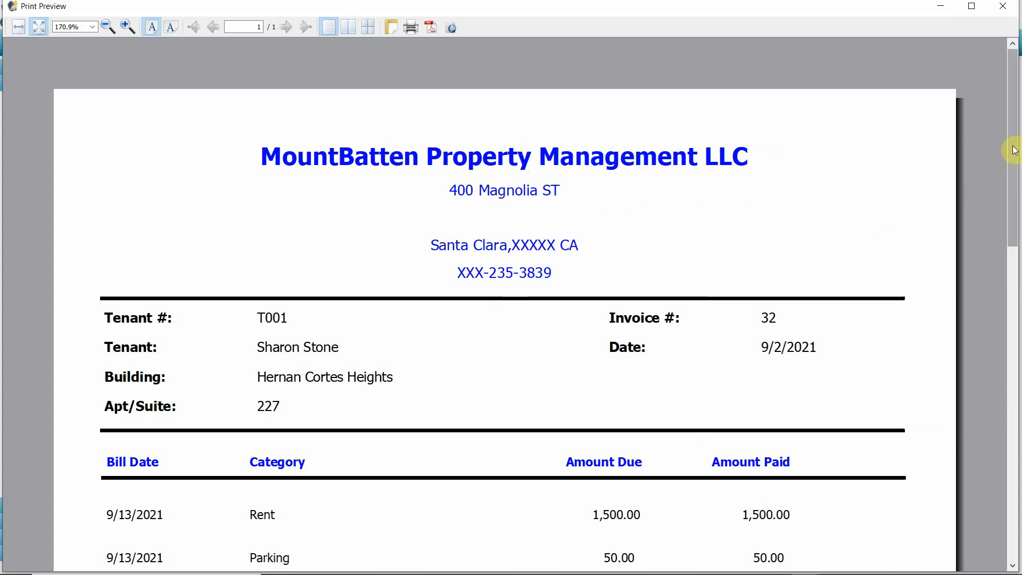
Review the payment receipt's invoice details, charges and payment method breakdown in the print preview, and close it.
drag(1015, 153, 1017, 177)
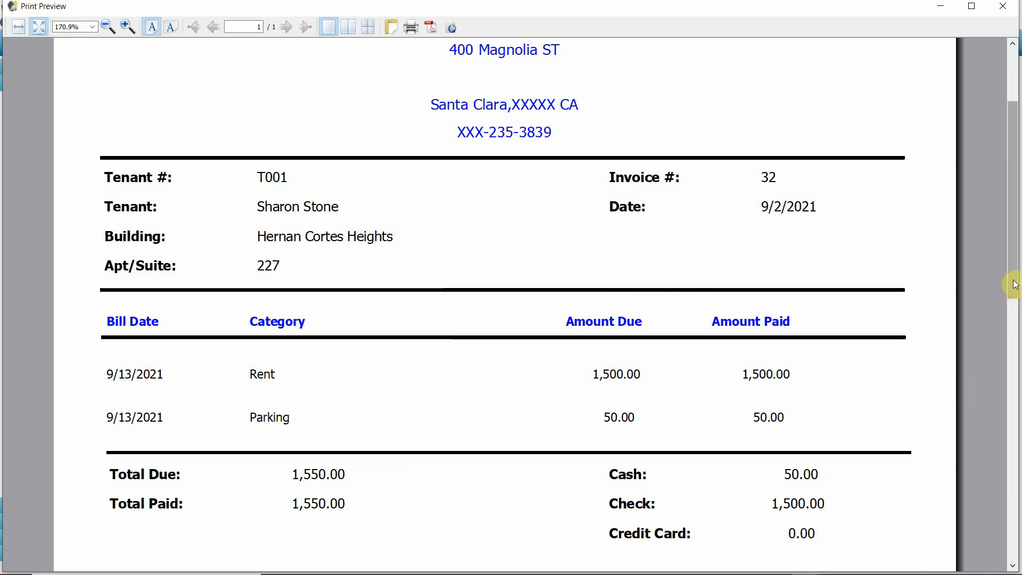
drag(1014, 295, 1001, 35)
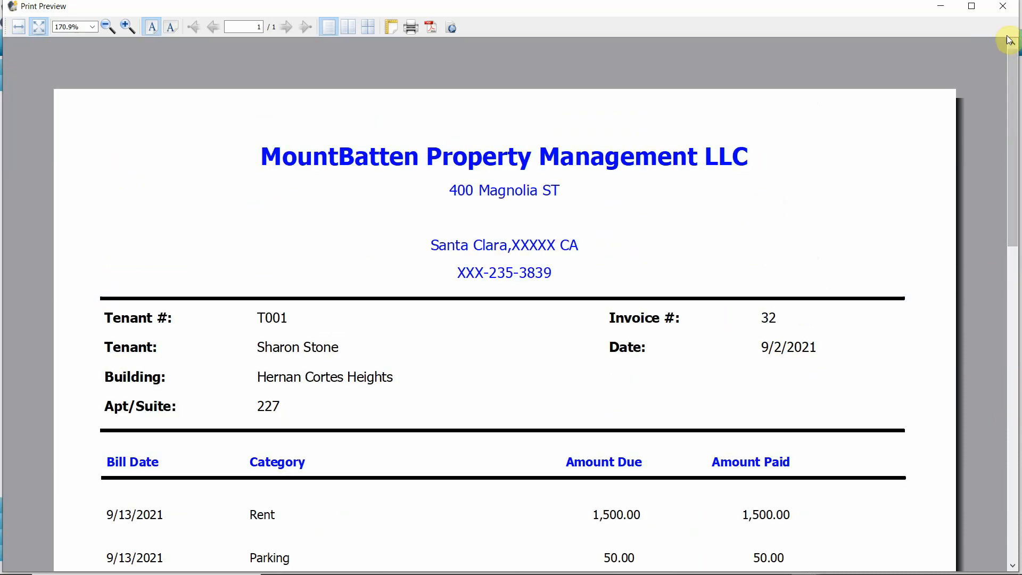
click(1003, 6)
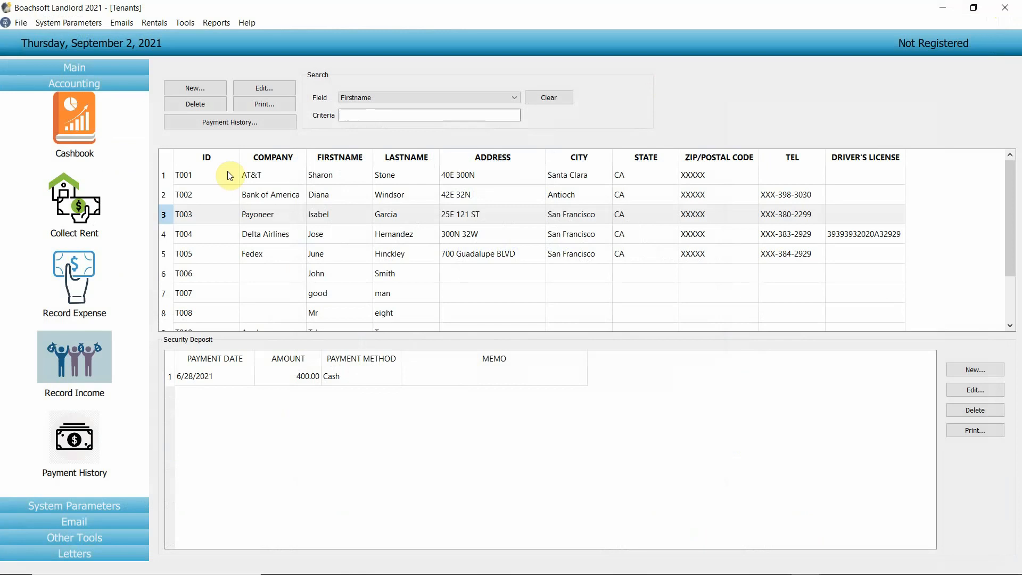
Return to the main record sections and open the Equipment records.
click(105, 67)
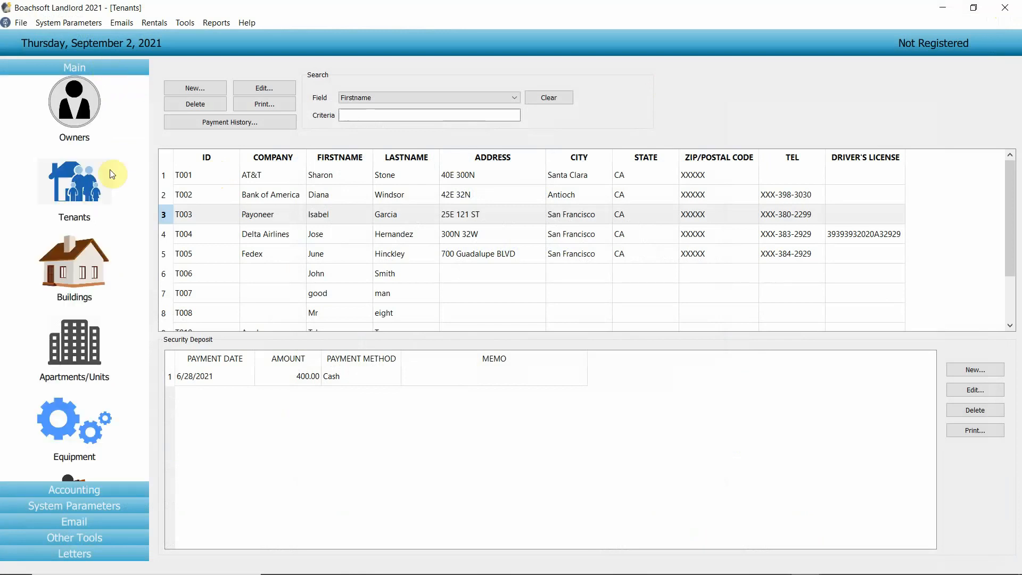
click(378, 271)
click(340, 252)
click(309, 220)
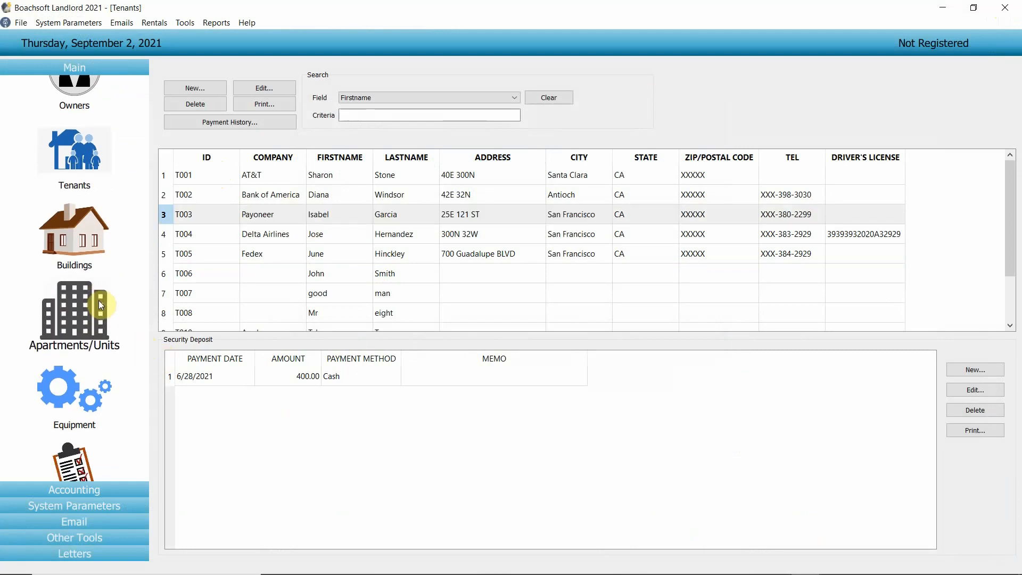
click(83, 413)
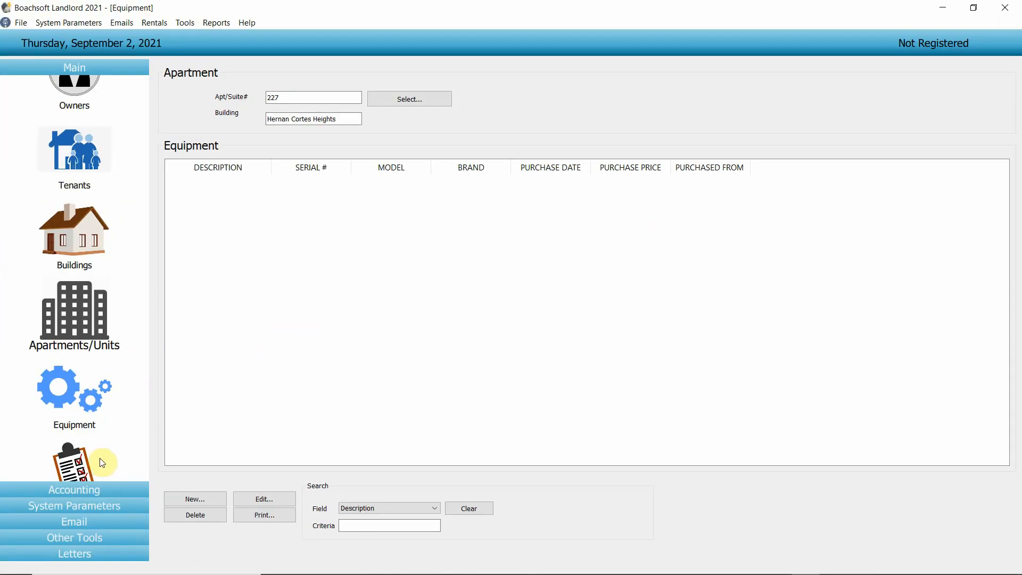
Open the To Do List and try to add a task dated September 1, 2021.
scroll(102, 461, down, 3)
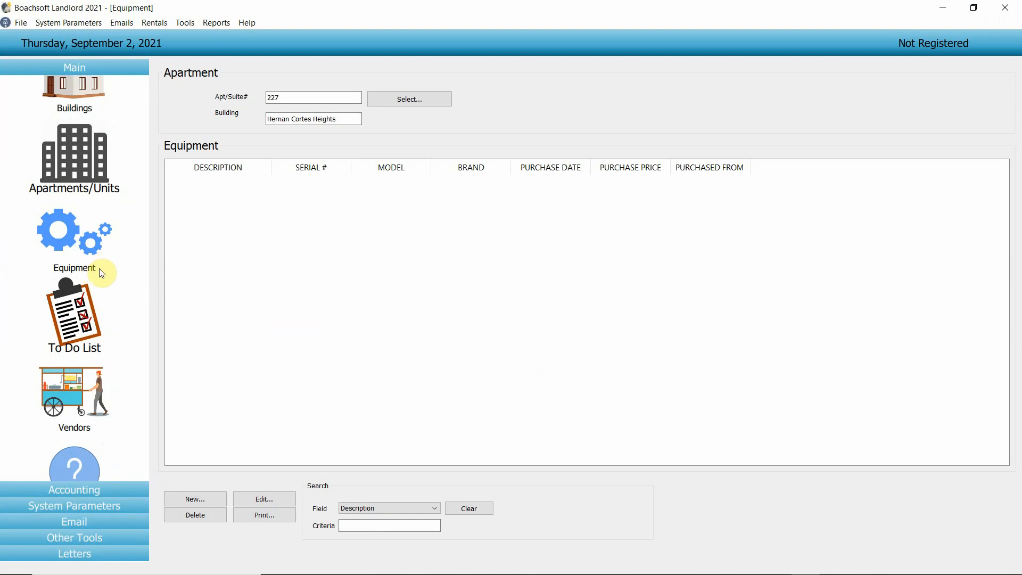
click(88, 316)
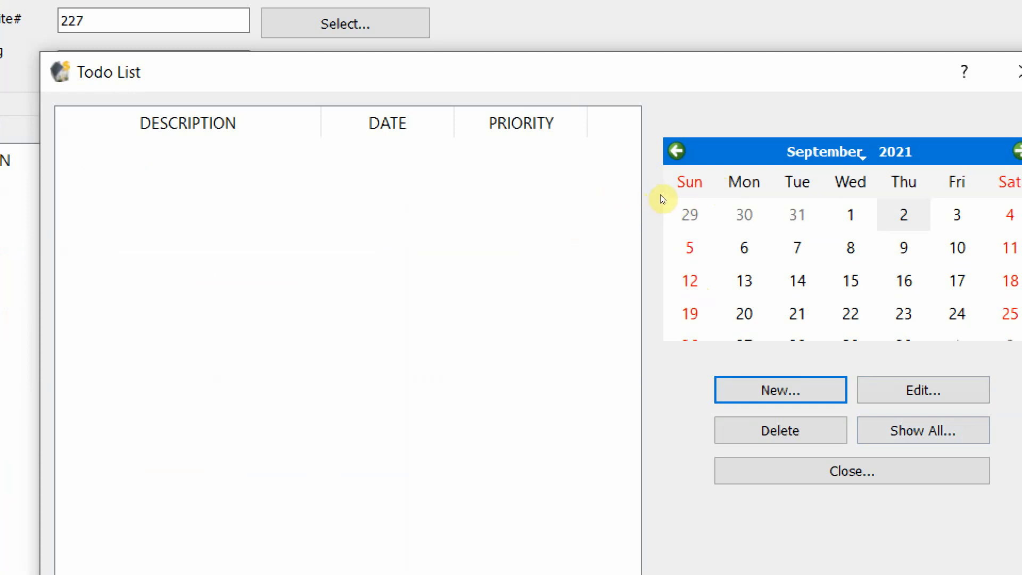
click(850, 214)
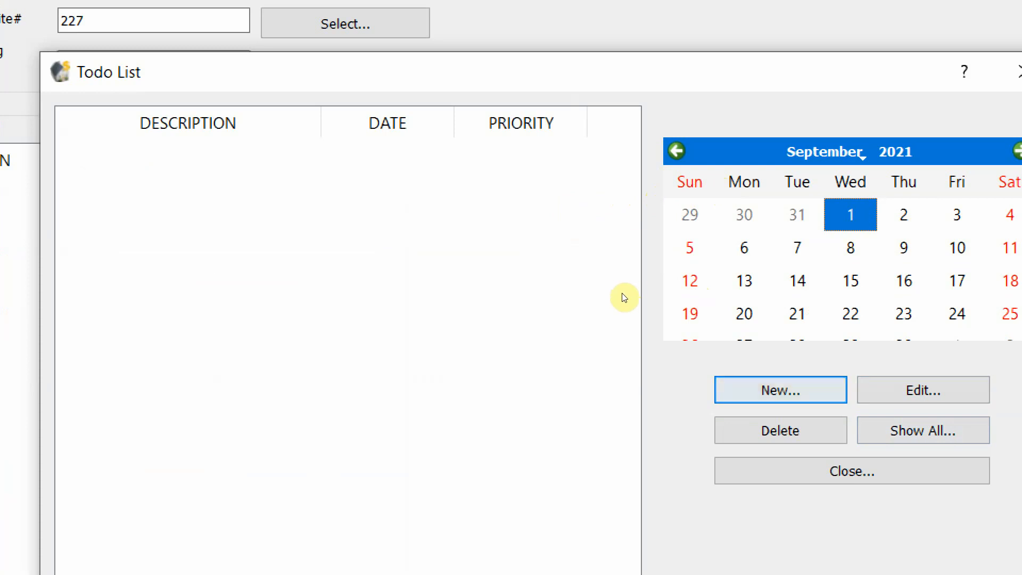
click(780, 391)
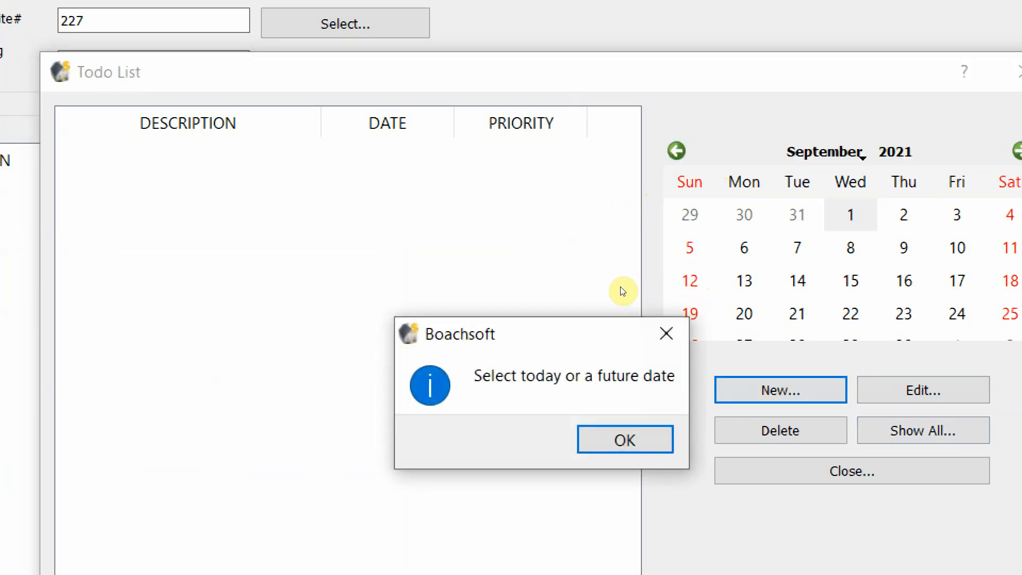
click(624, 439)
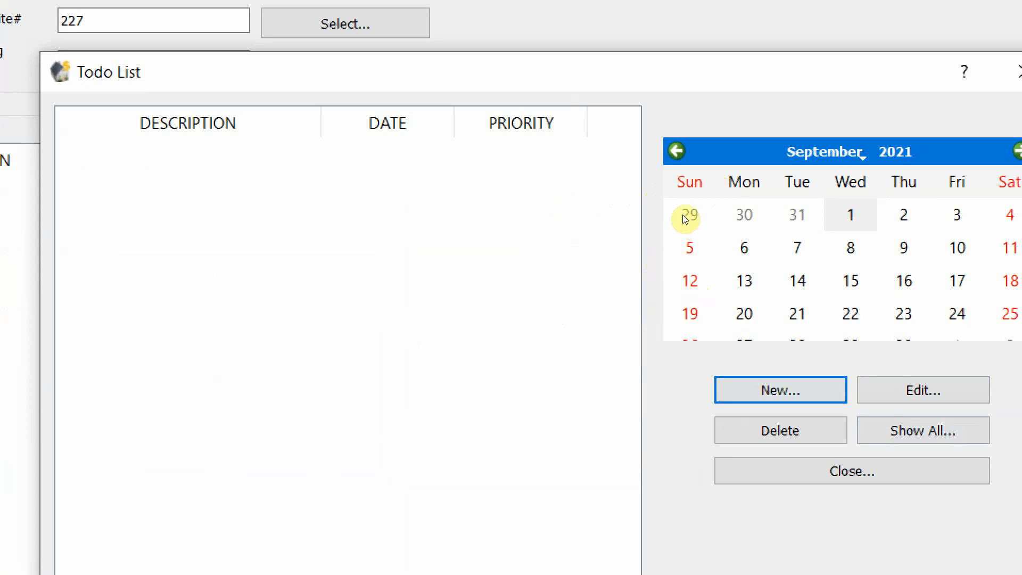
Examine the new task form for September 16, 2021, cancel it, and show all to-do items.
click(903, 281)
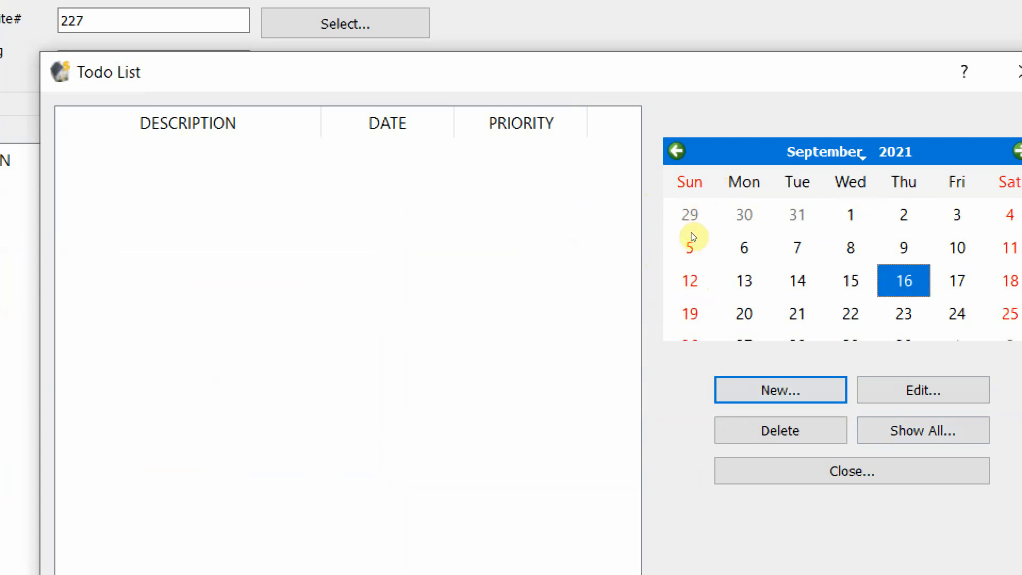
click(781, 390)
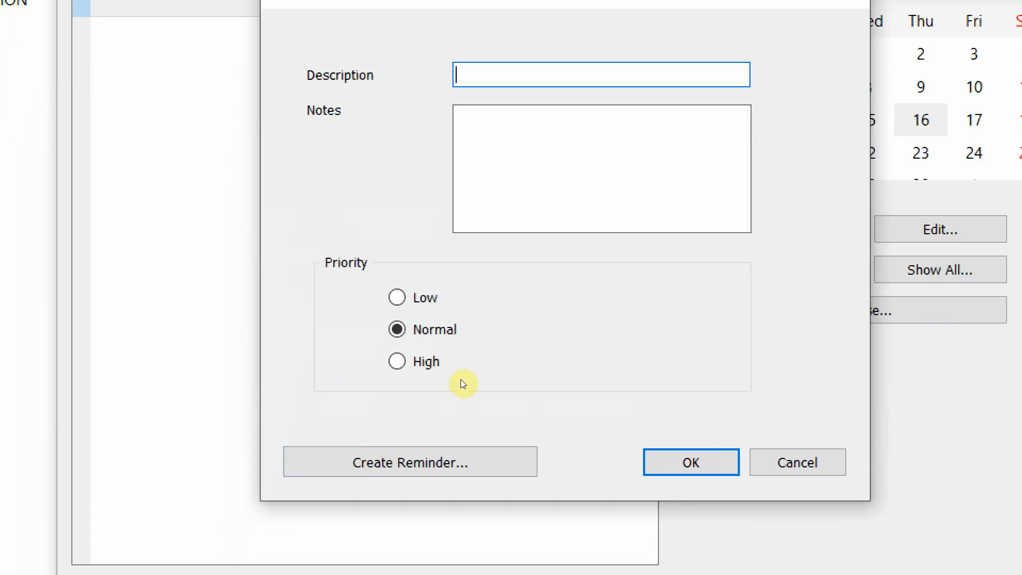
key(Escape)
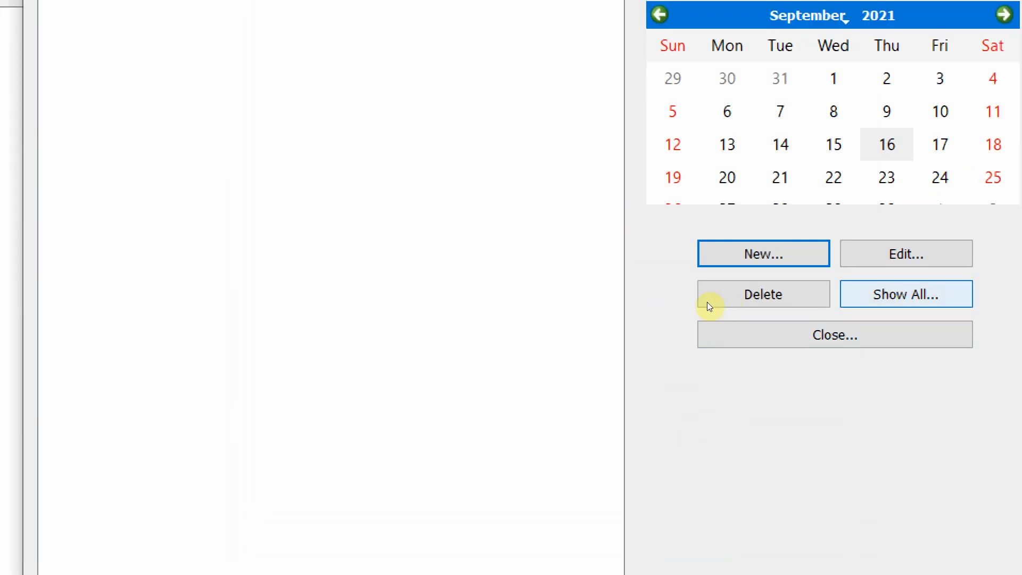
click(906, 294)
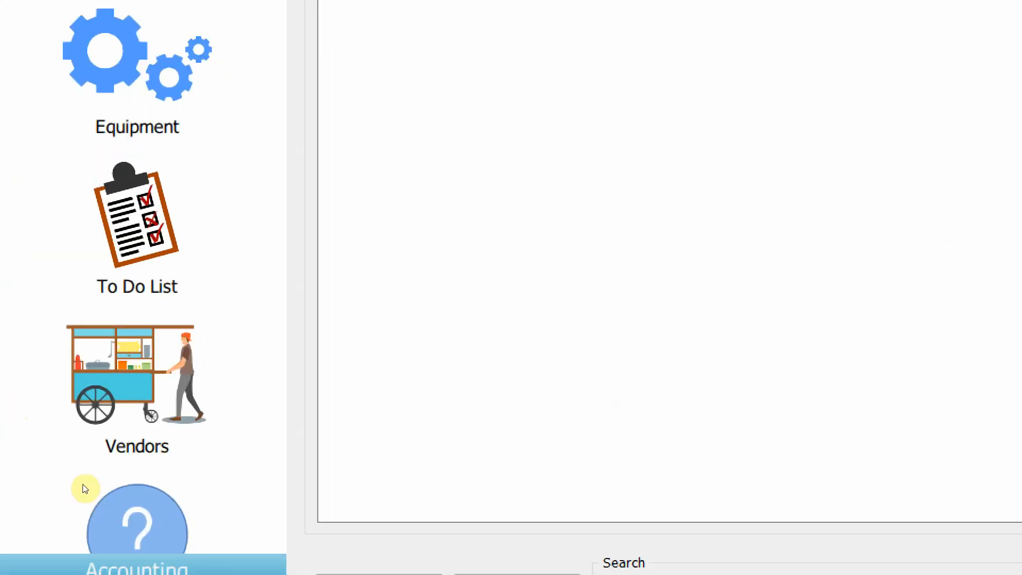
View the Vendors list with the appliance repair vendor selected, and briefly consult the program's help.
click(98, 406)
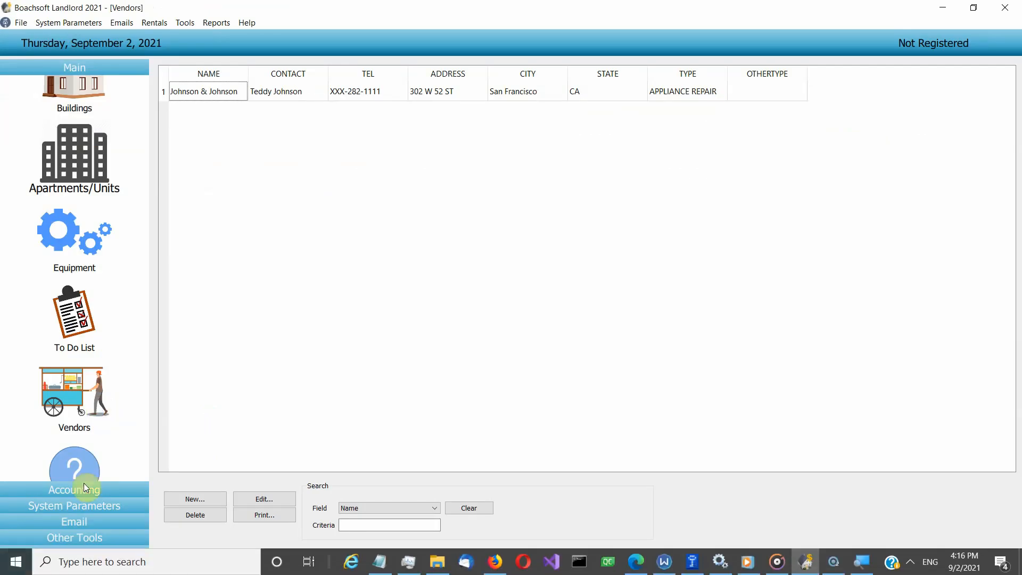
click(365, 102)
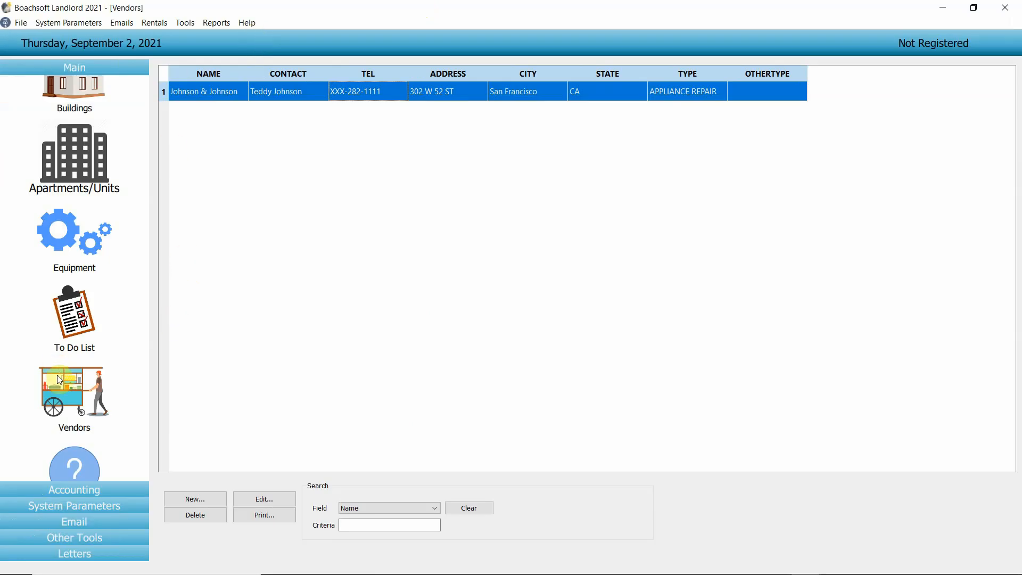
click(72, 456)
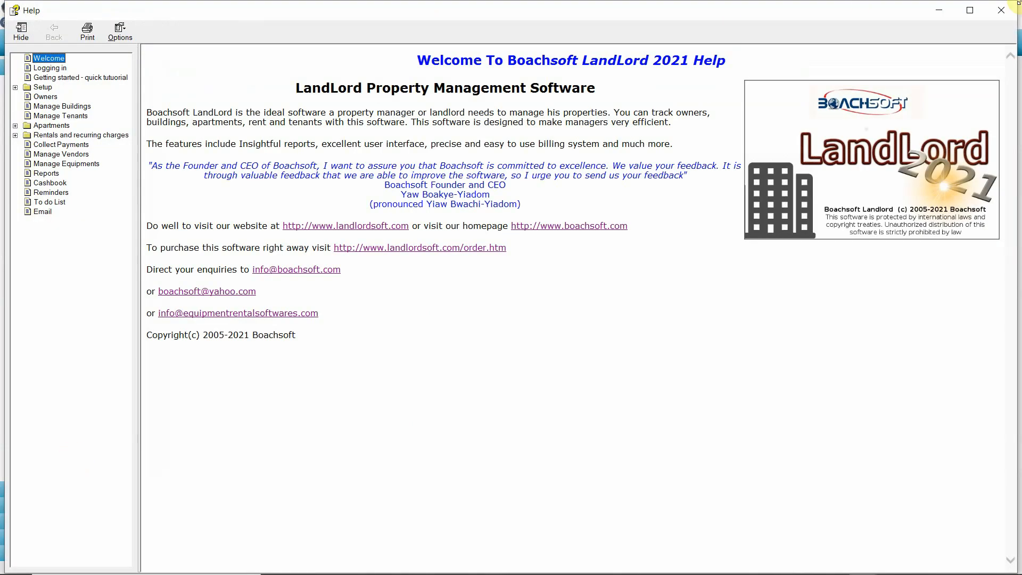
click(1006, 9)
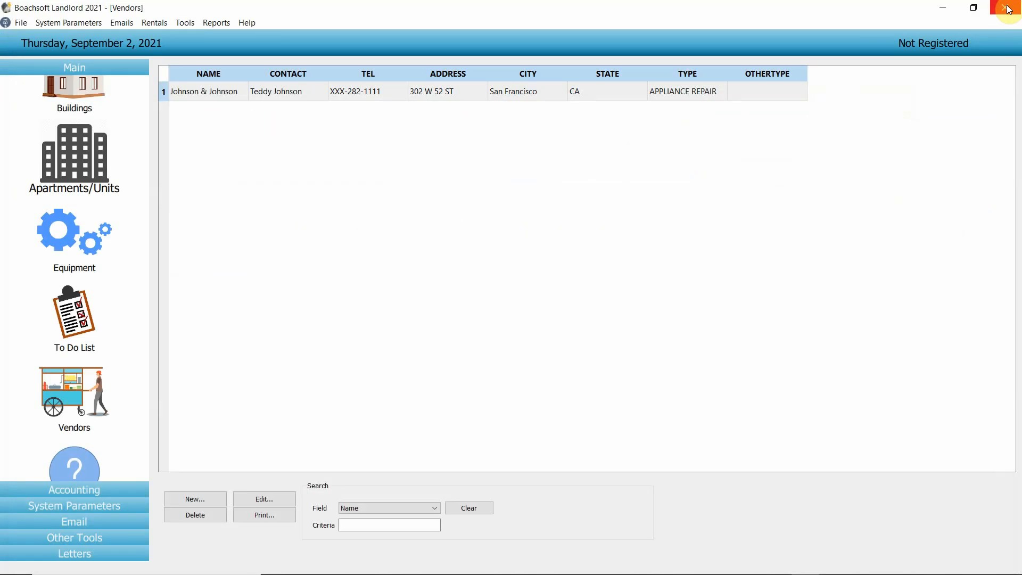
Open the Cashbook and select the 9/2/2021 Rent payment entry for suite 227.
click(125, 493)
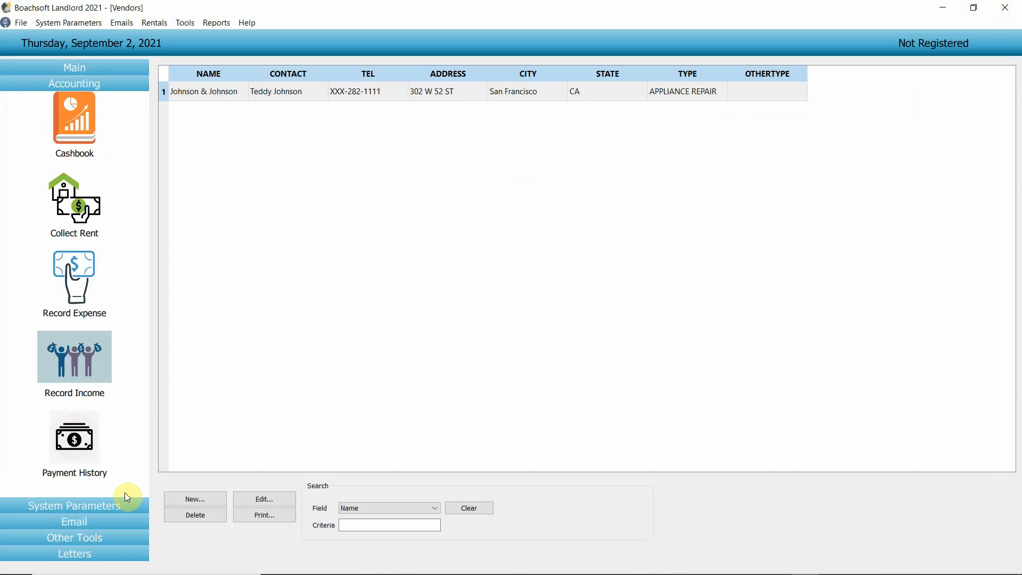
click(76, 140)
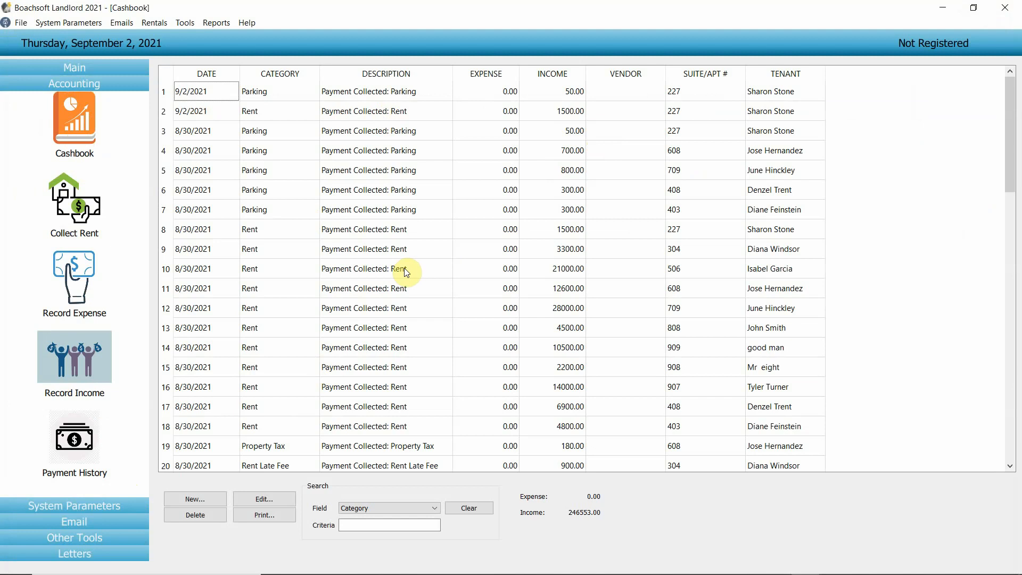
key(super)
key(super)
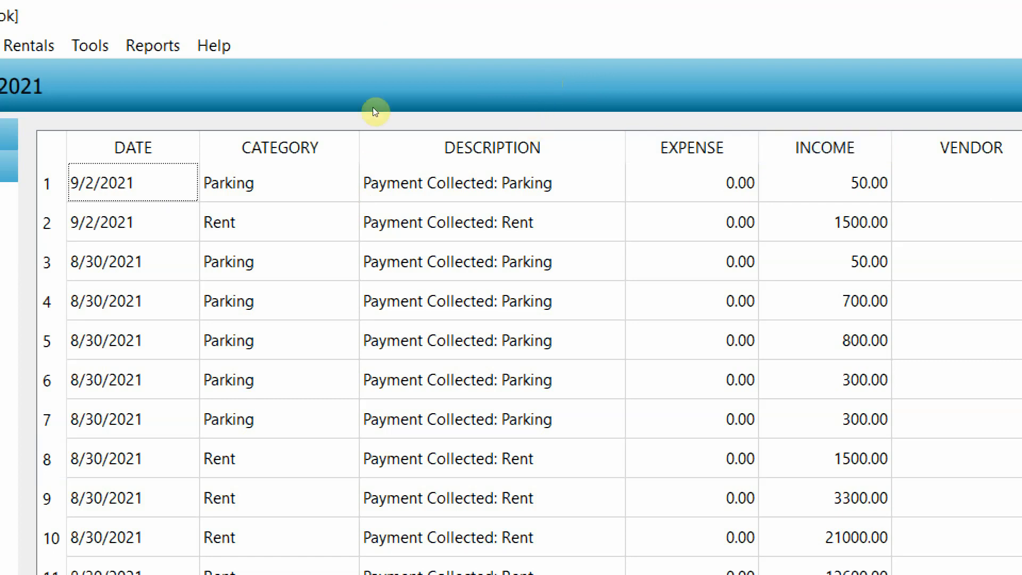
click(493, 222)
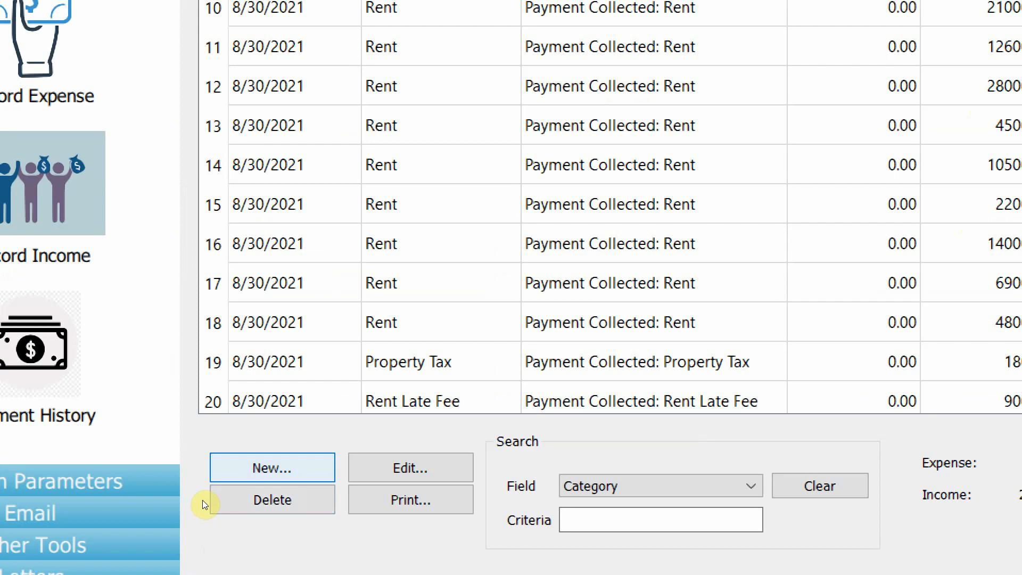
Open a new cashbook entry form and look through the available categories without choosing one.
key(Return)
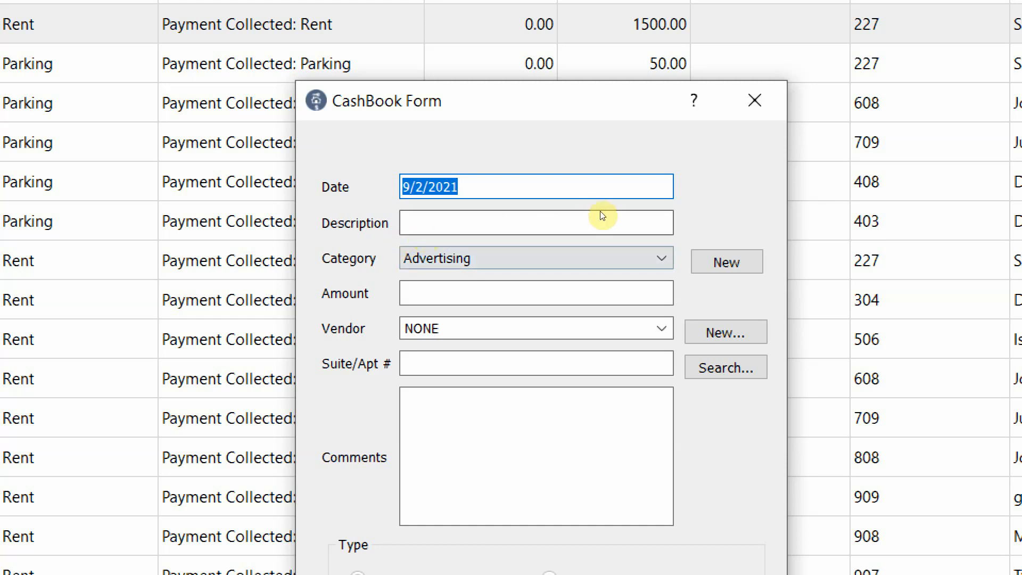
click(573, 253)
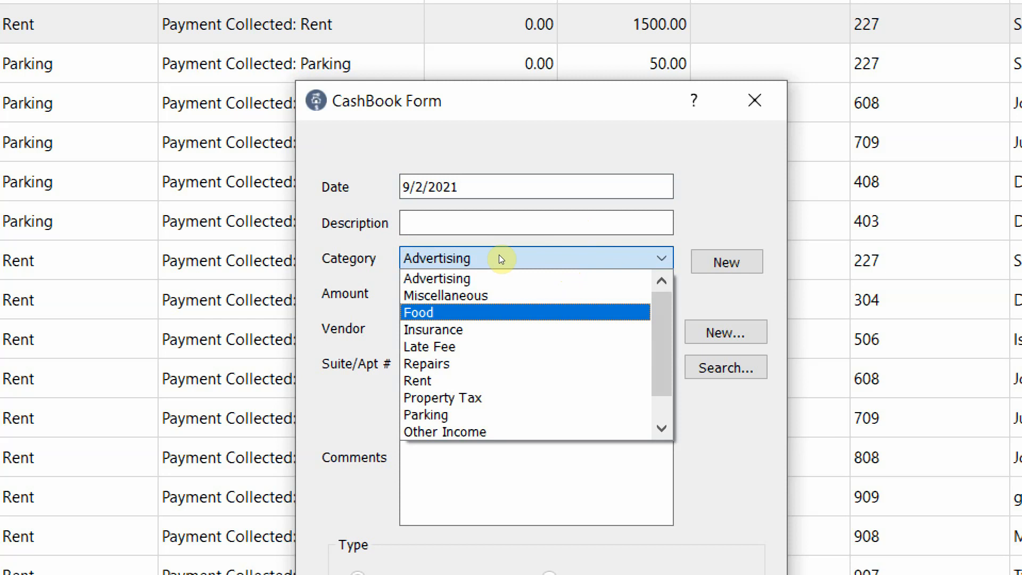
key(Down)
key(Down)
key(Down)
key(Down)
key(Down)
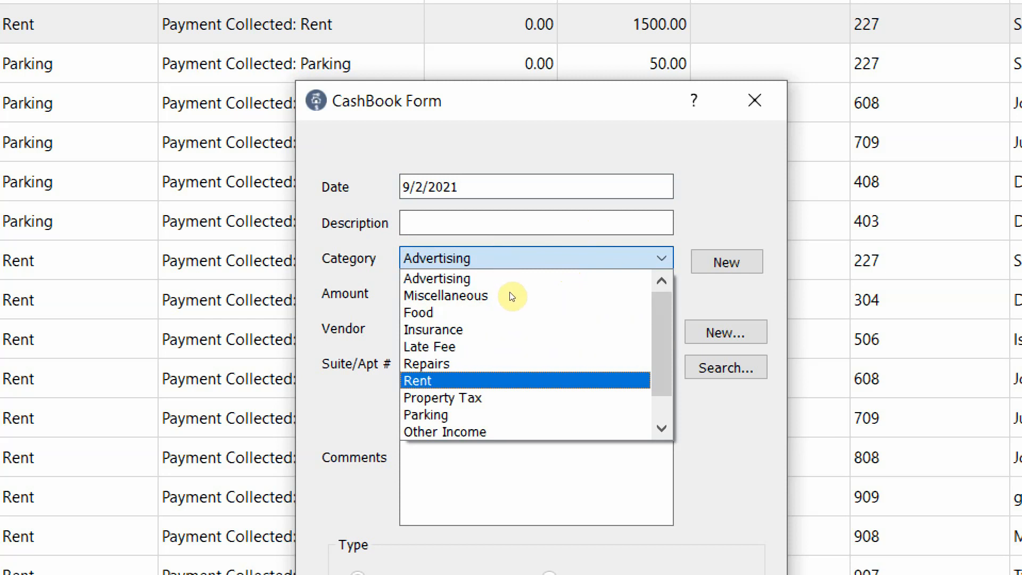
key(Down)
key(Down)
click(623, 185)
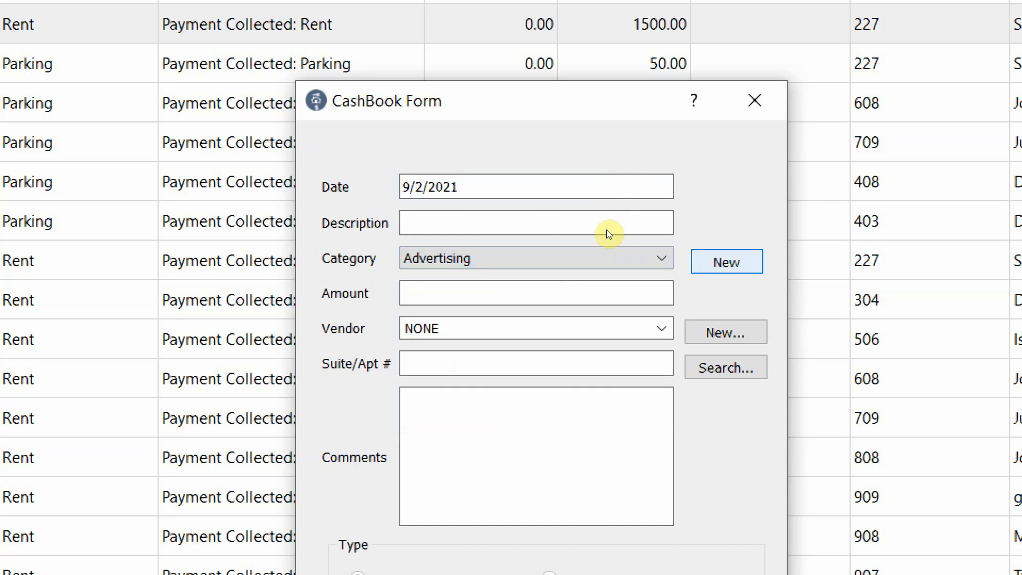
View the Cashbook Categories list from the new entry form, close it, and cancel the entry.
key(Return)
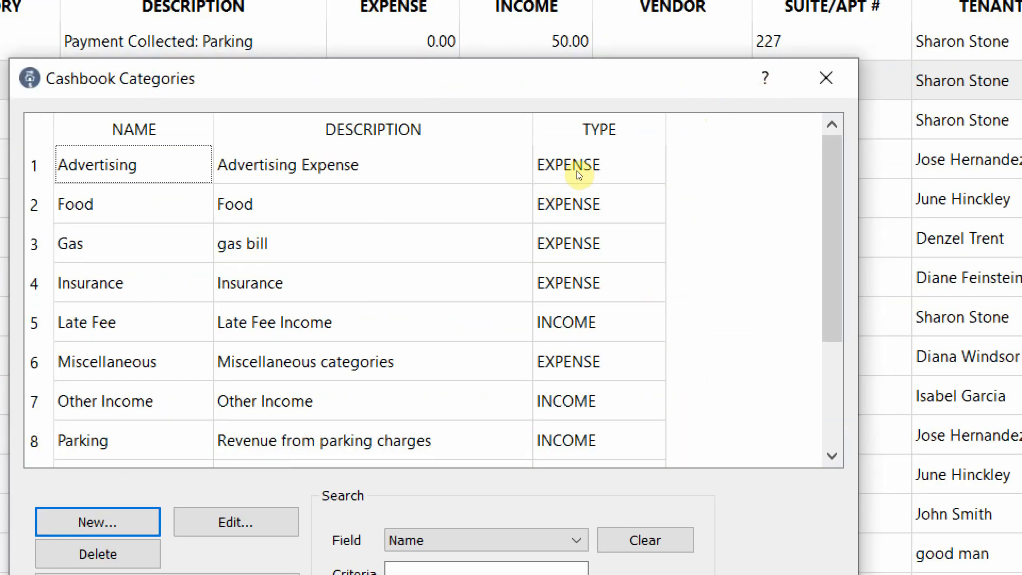
click(826, 79)
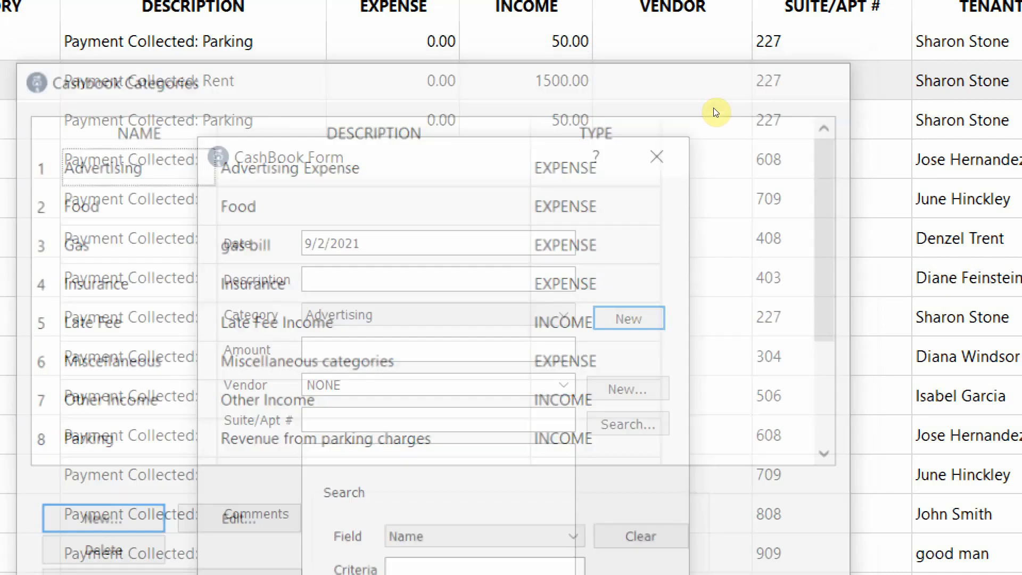
key(Tab)
key(Tab)
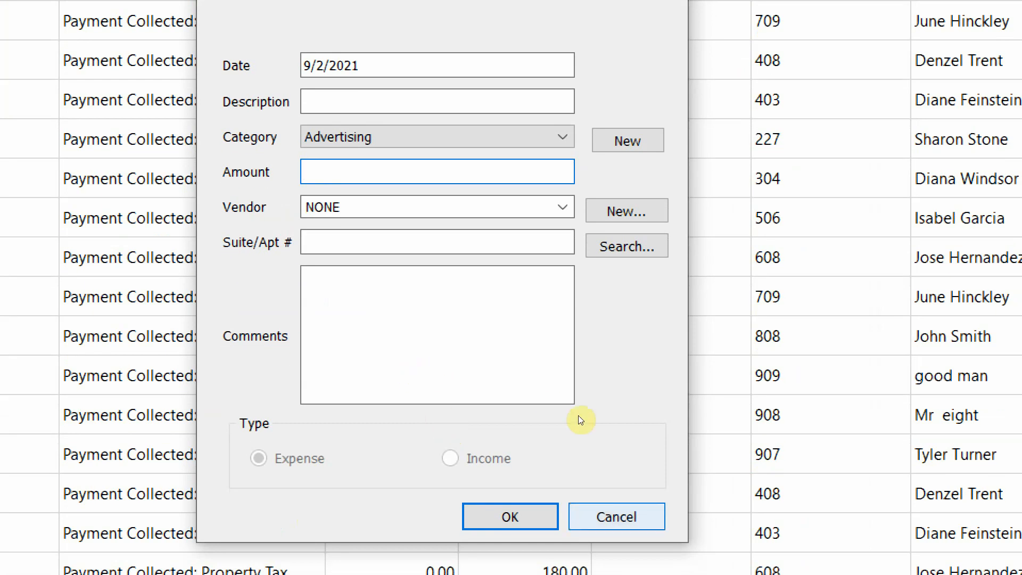
key(Escape)
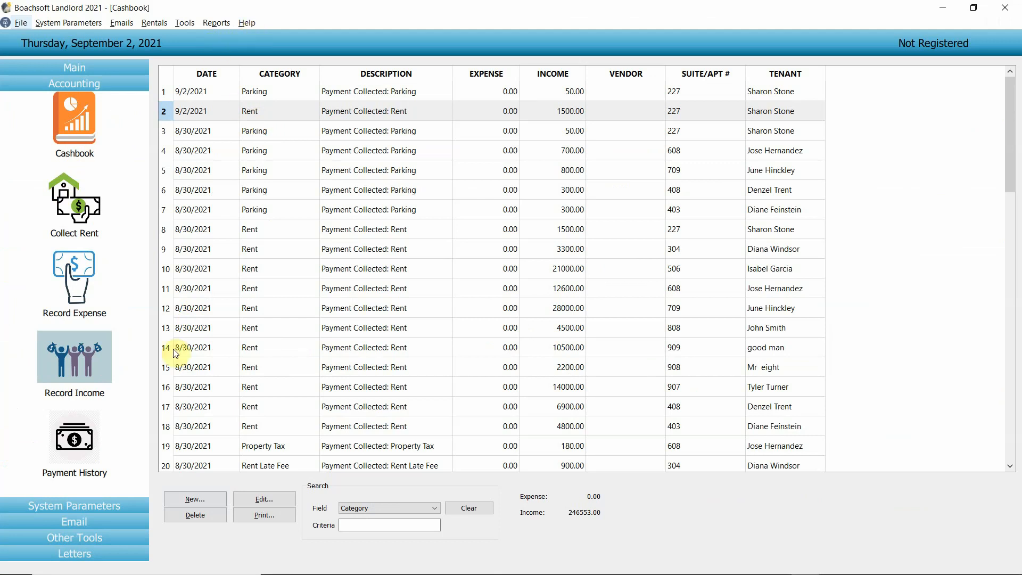
Open the ADMIN user's record, enable Set Password to view the password fields and privileges, and cancel the form.
click(125, 506)
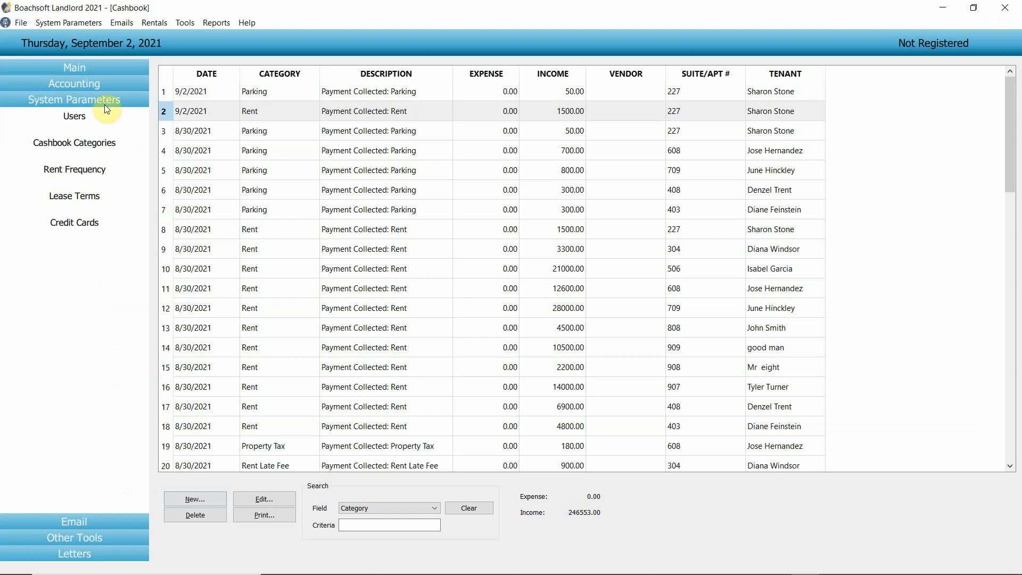
click(70, 117)
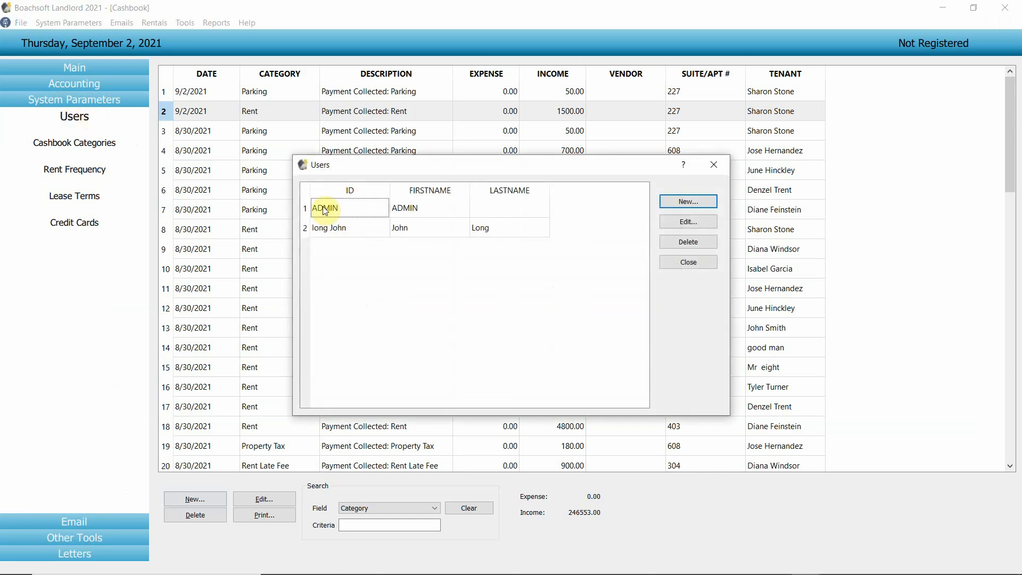
click(325, 210)
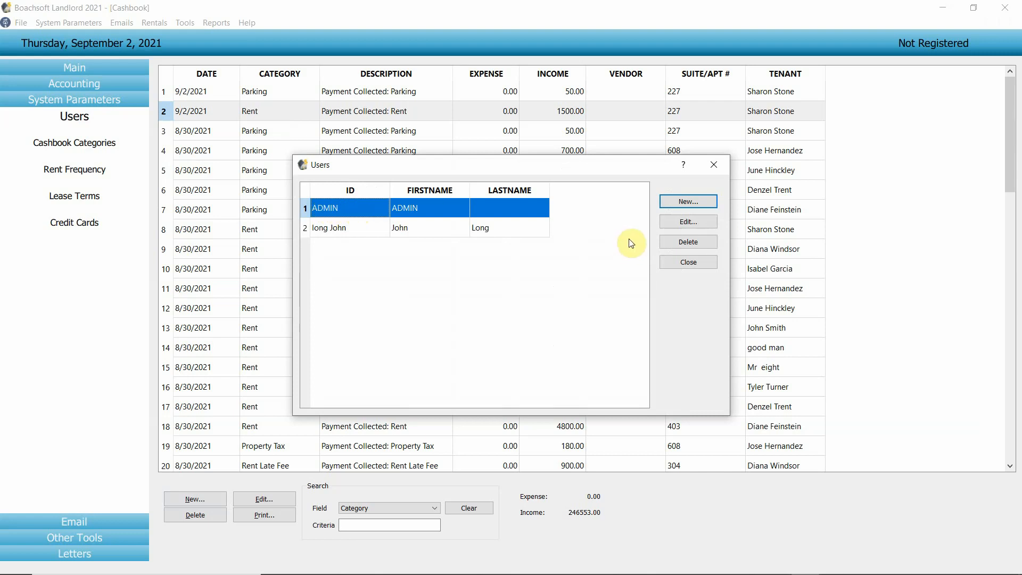
click(674, 225)
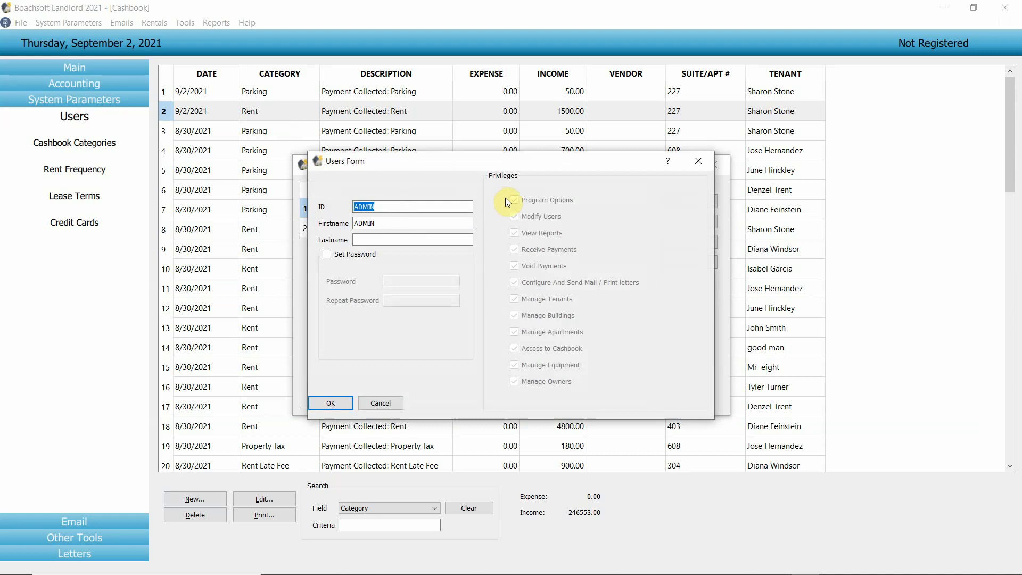
click(365, 254)
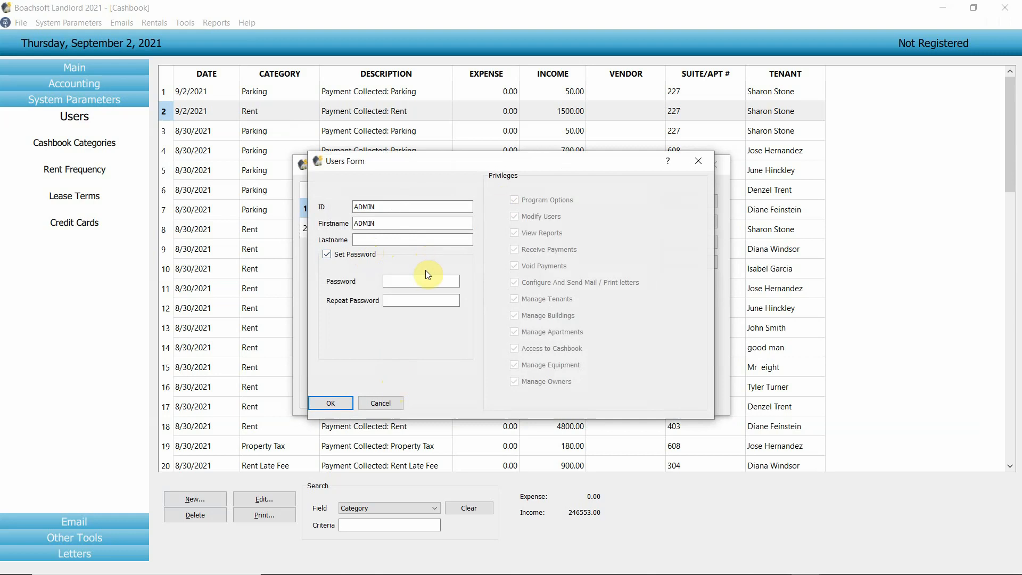
click(384, 403)
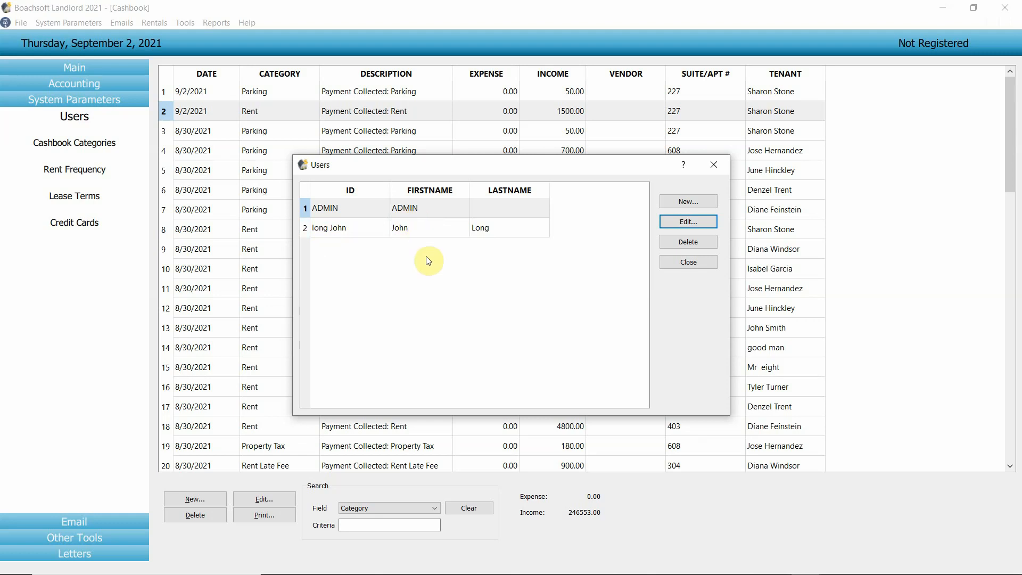
Examine the new user form with Set Password enabled, cancel it, and close the Users list.
click(442, 213)
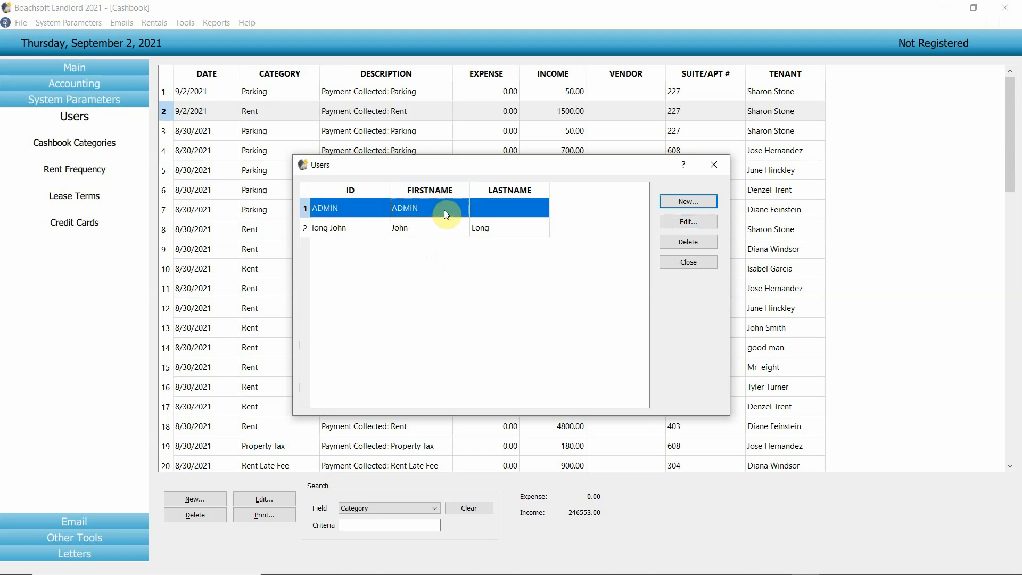
click(678, 206)
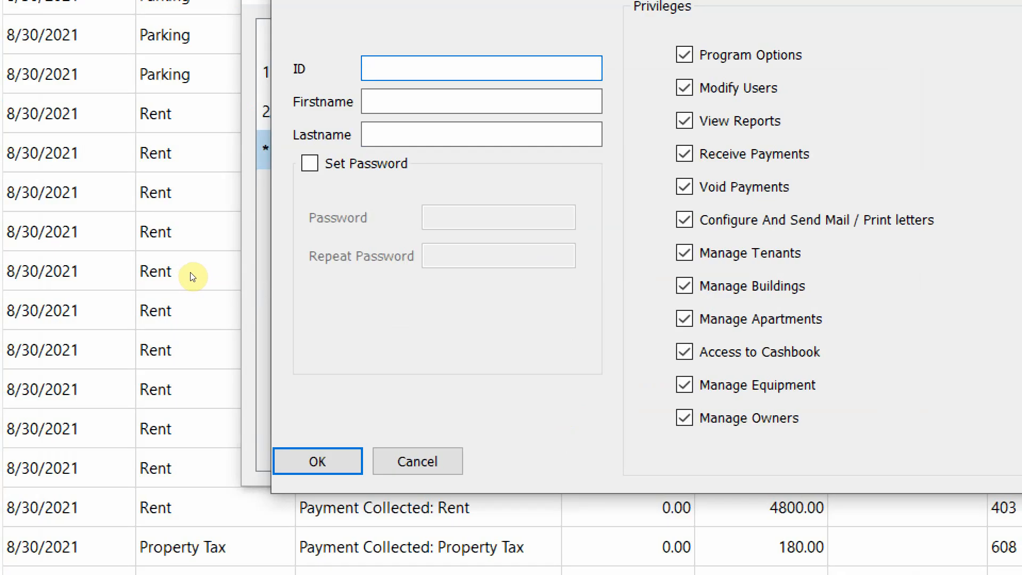
click(311, 163)
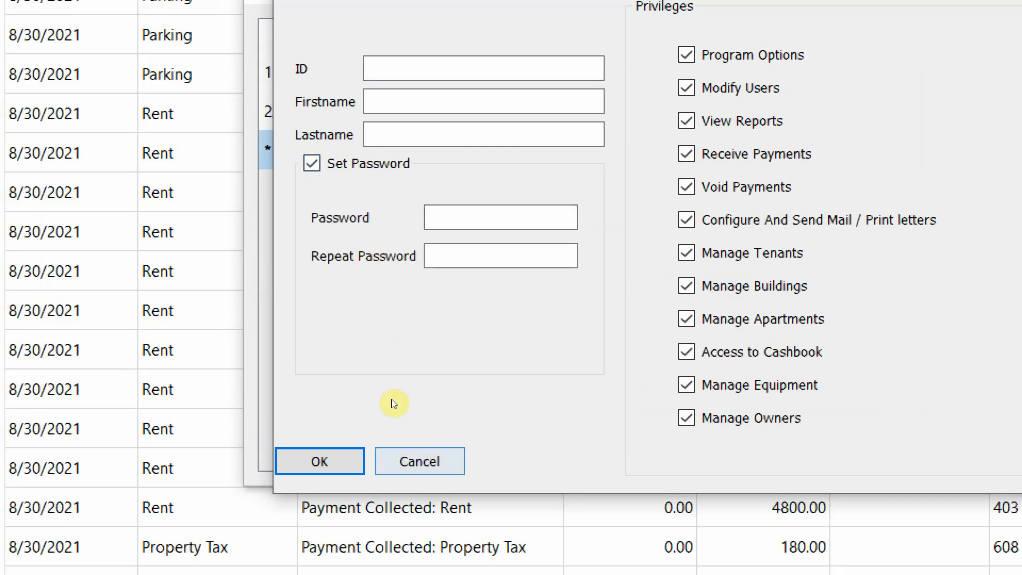
click(420, 461)
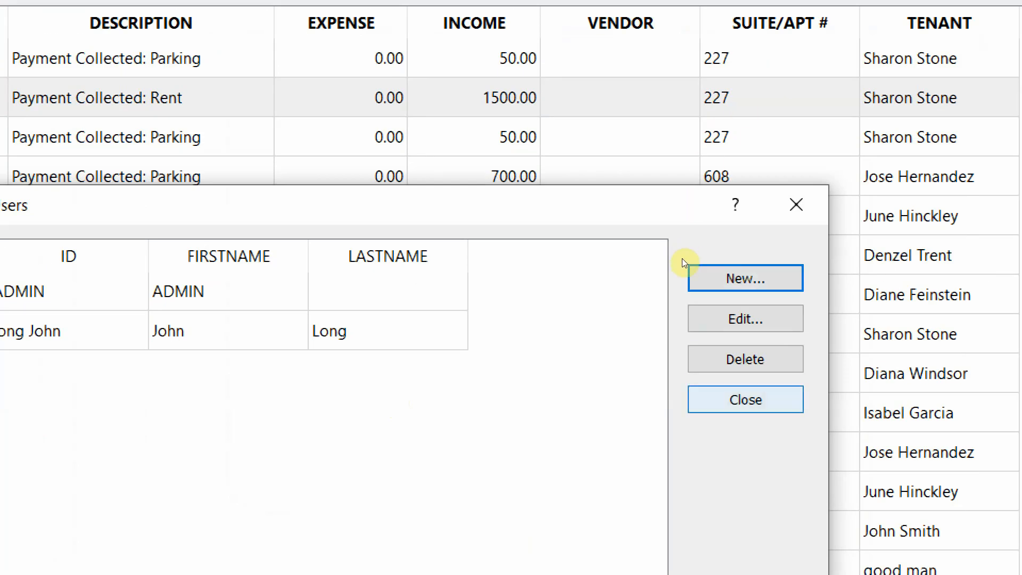
click(745, 399)
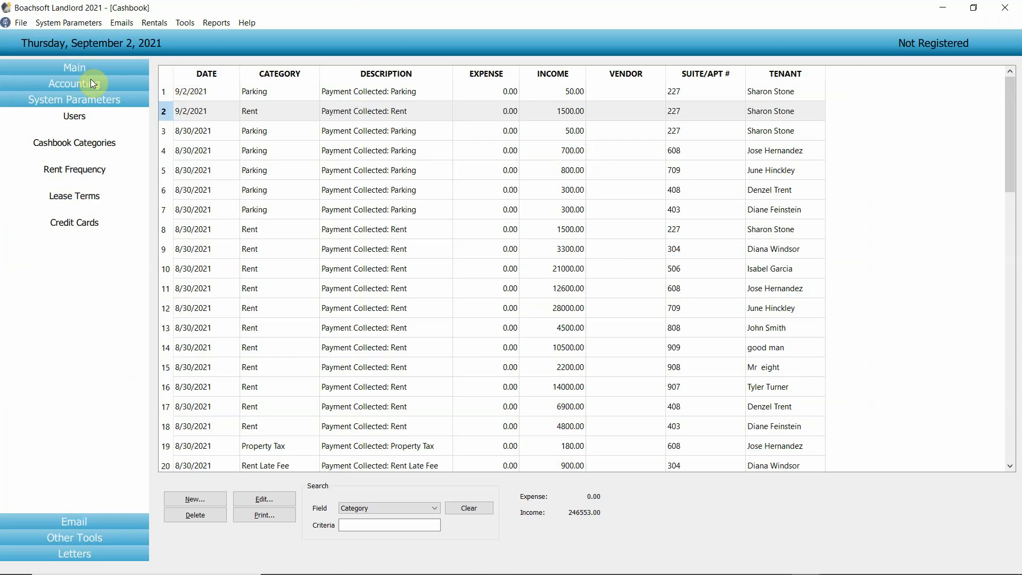
Look through the Setup commands for users, password change and printer without running any of them.
click(79, 69)
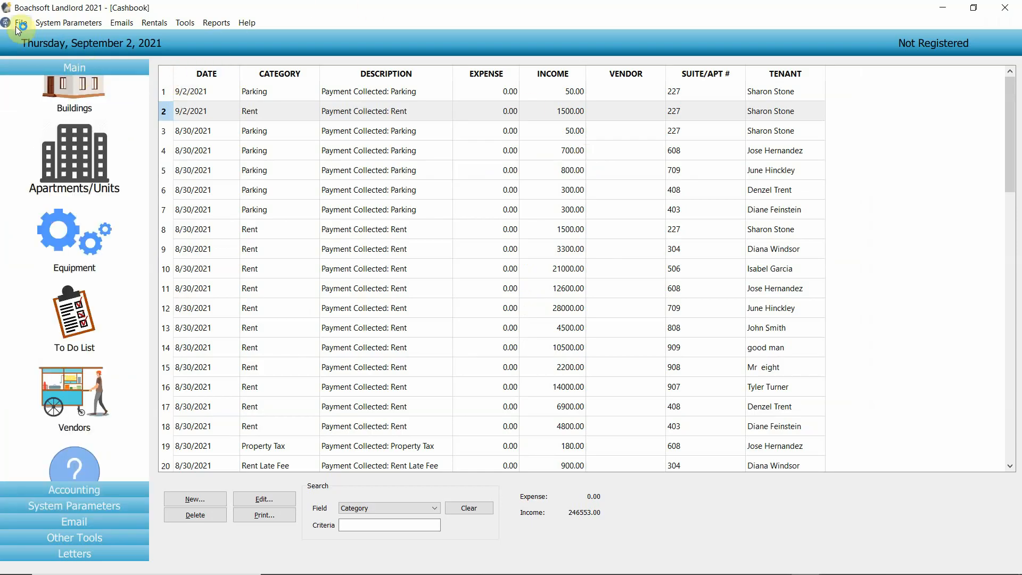
click(19, 24)
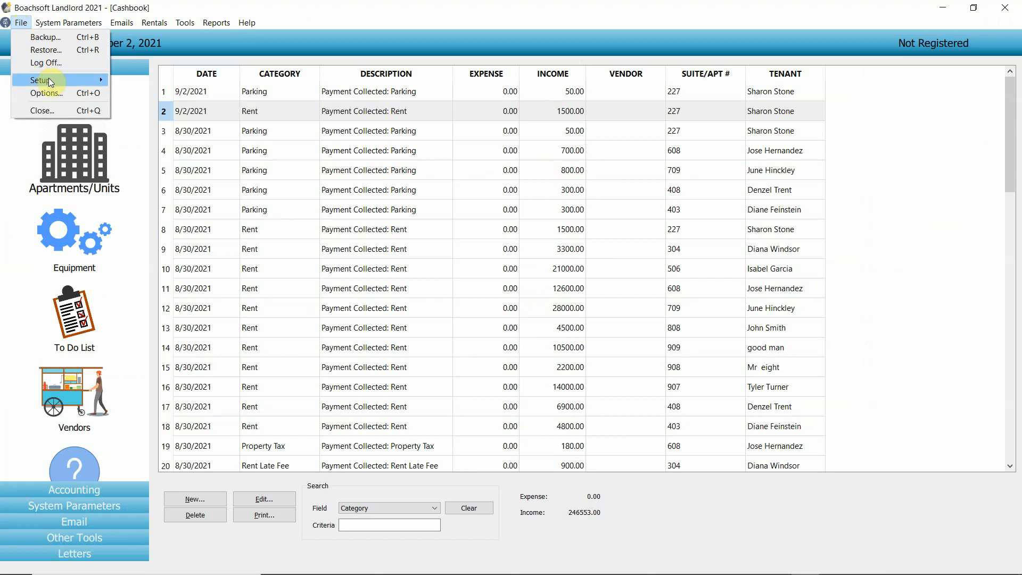
mouse_move(49, 79)
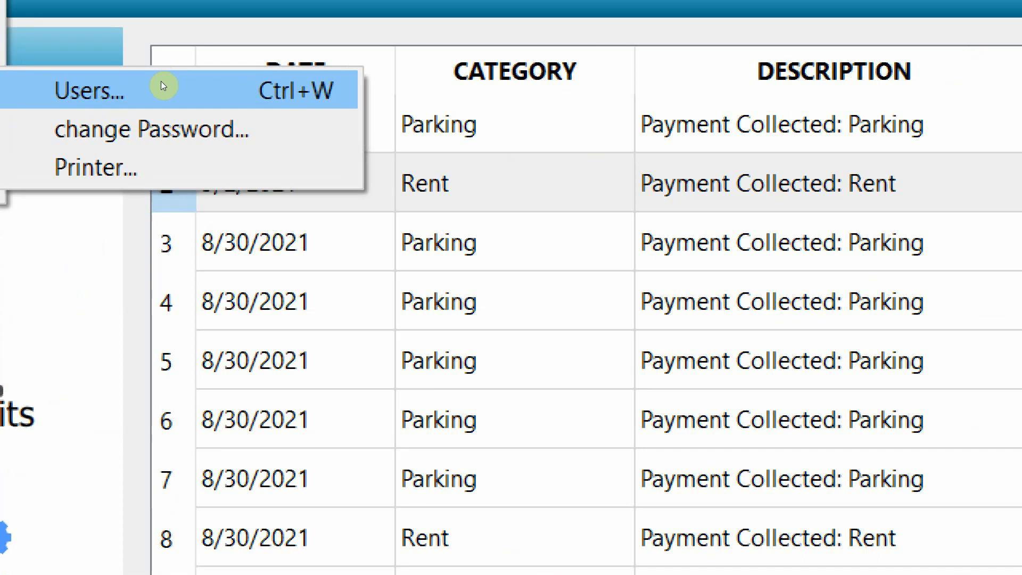
key(Down)
key(Down)
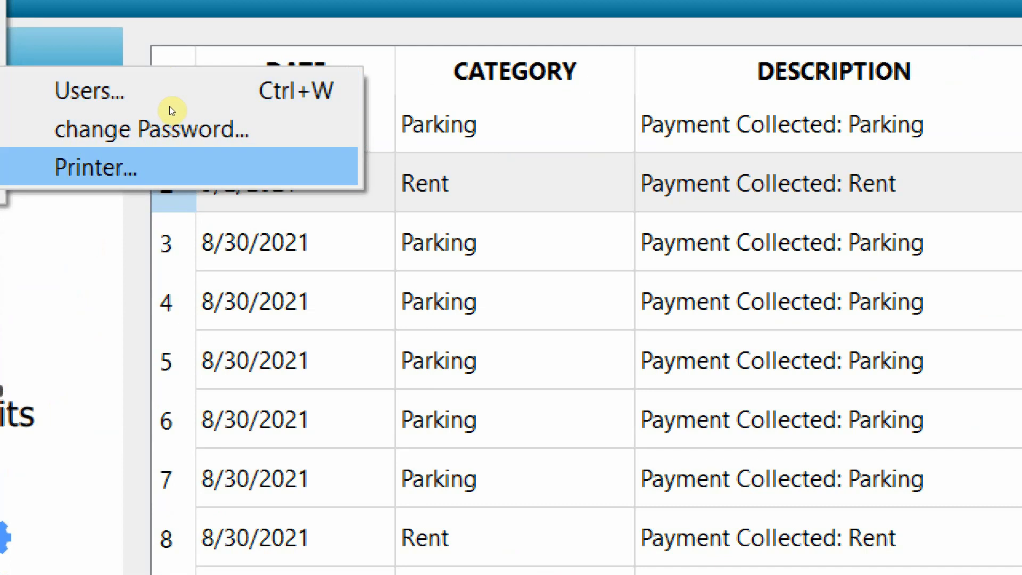
key(Up)
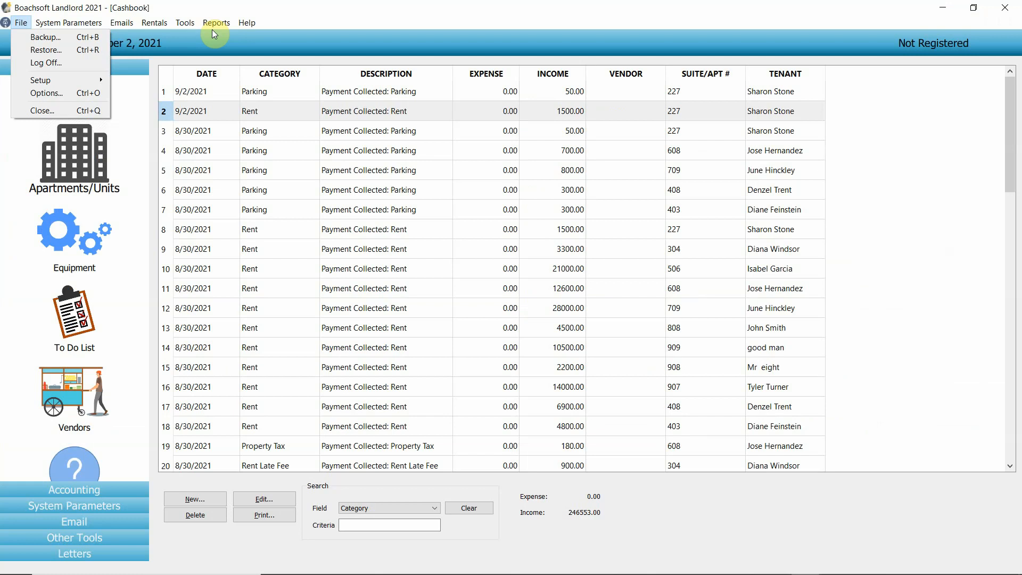
click(168, 278)
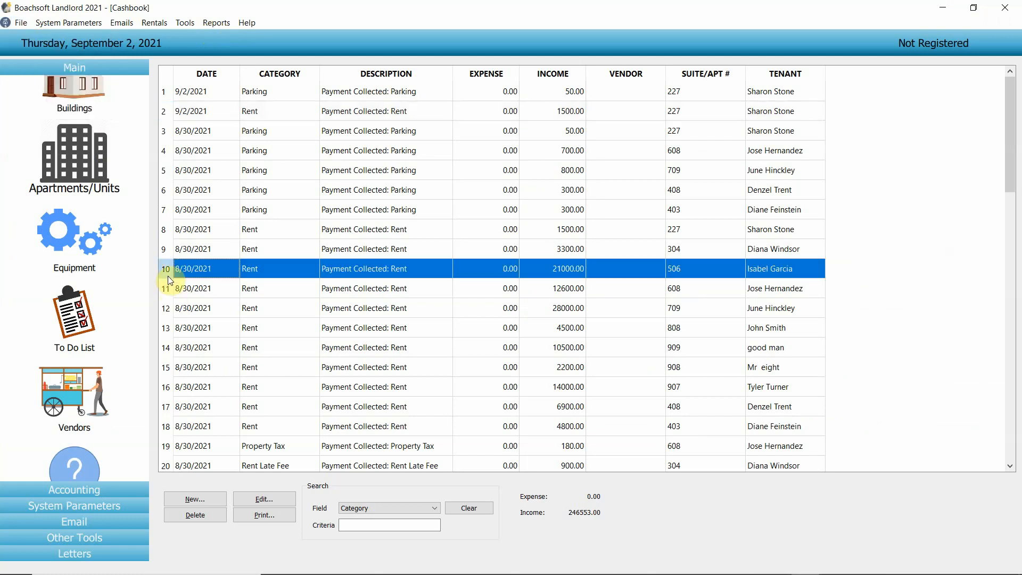
View the Credit Cards list in the system parameters and close it without inserting a card.
click(104, 495)
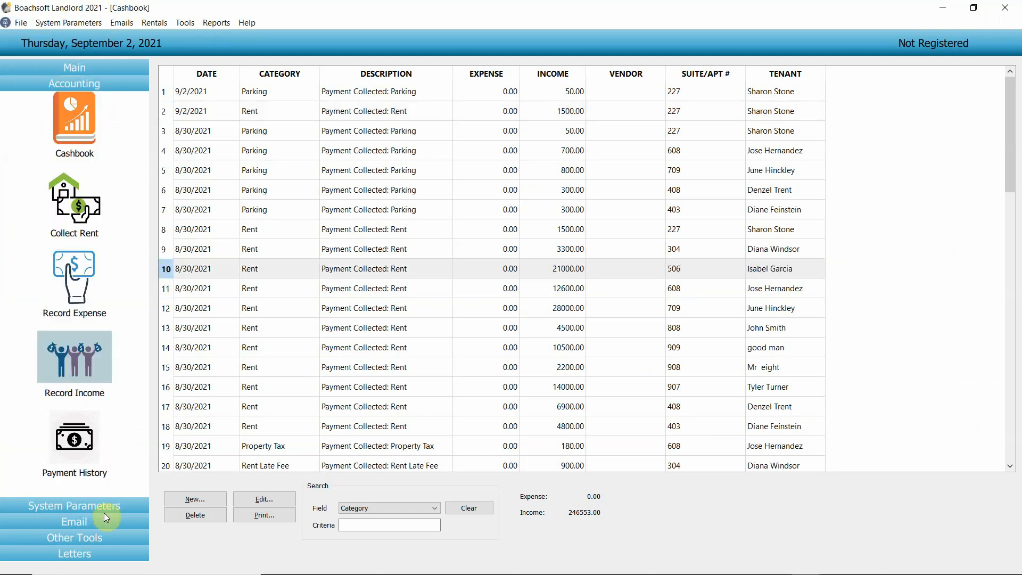
click(104, 513)
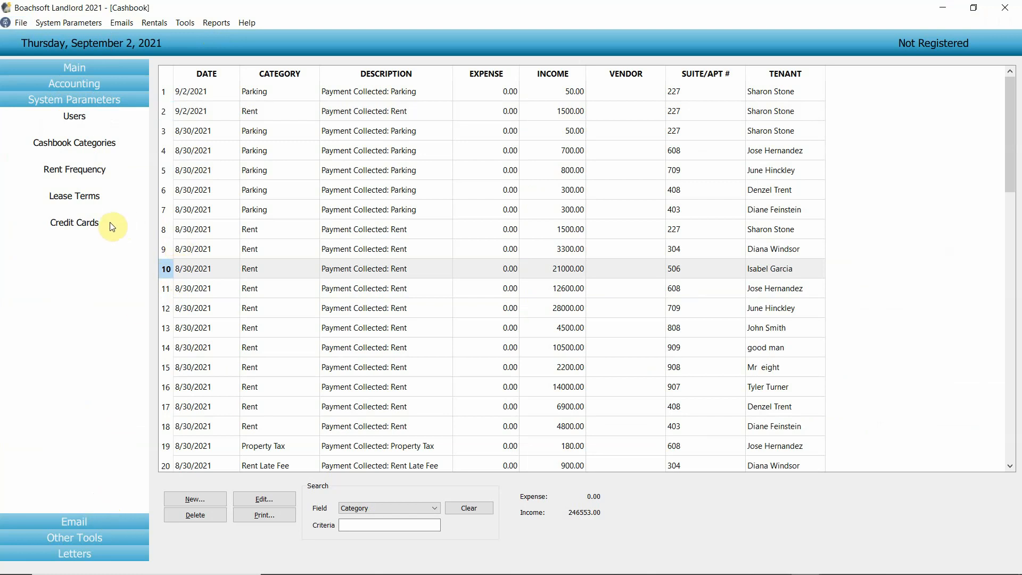
click(89, 229)
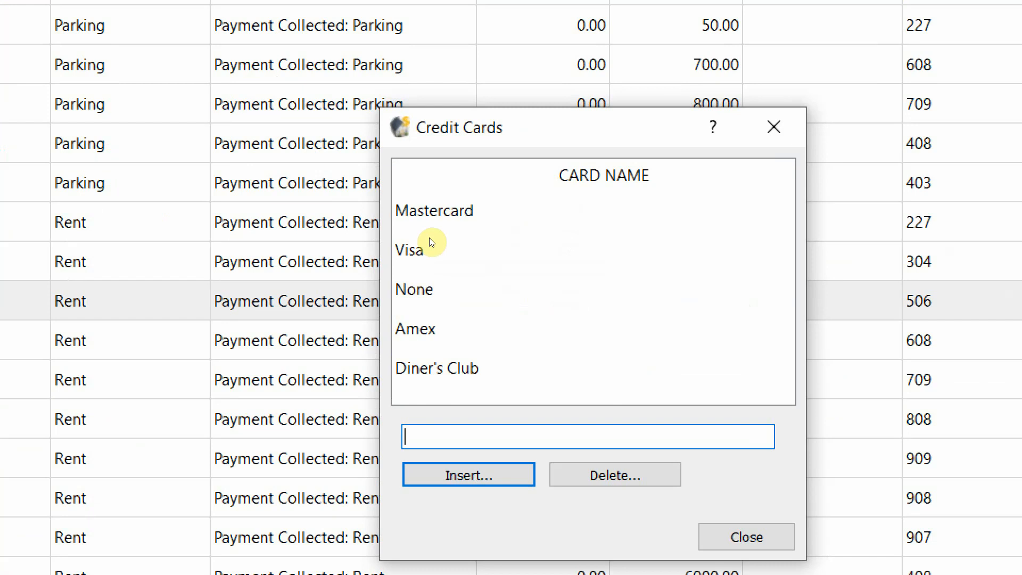
text(.)
key(super)
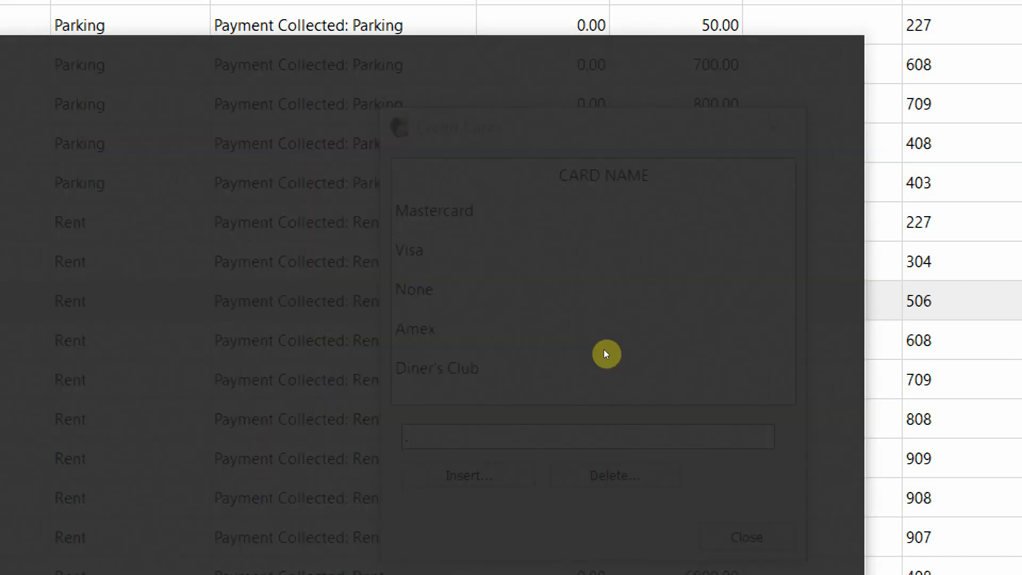
key(super)
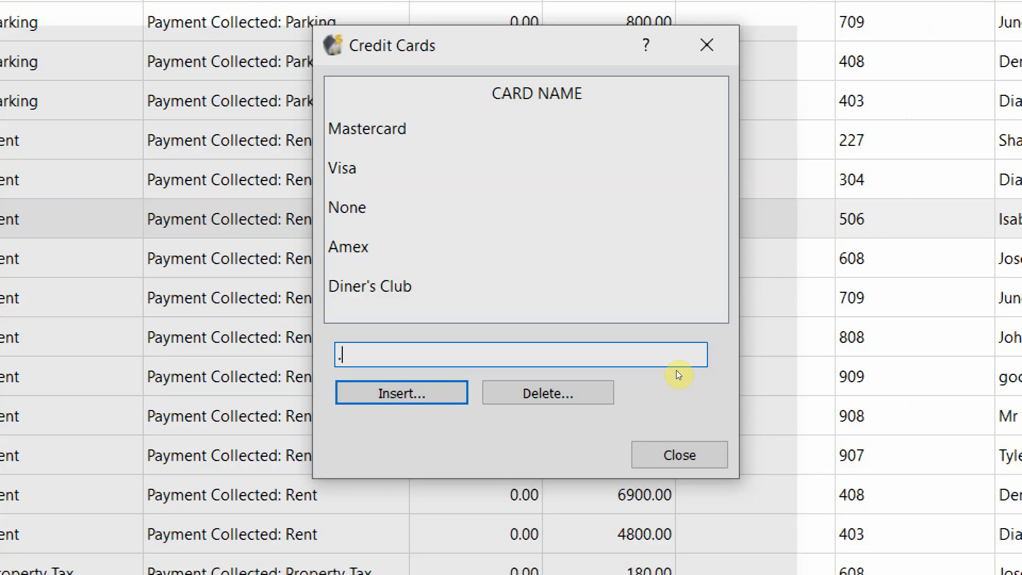
click(677, 452)
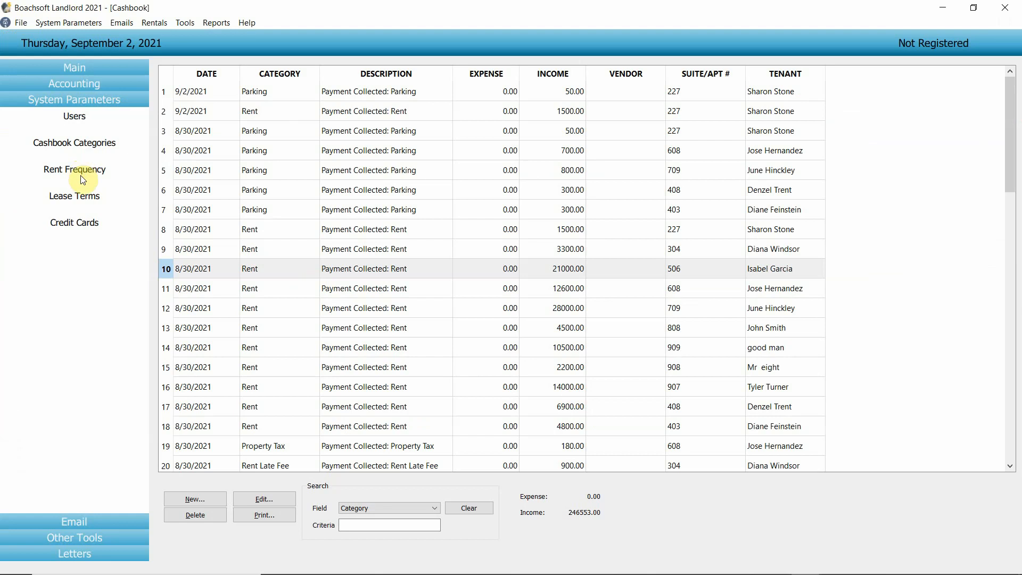
View the Lease Terms list, close it, and show the Other Tools and Email commands.
click(82, 193)
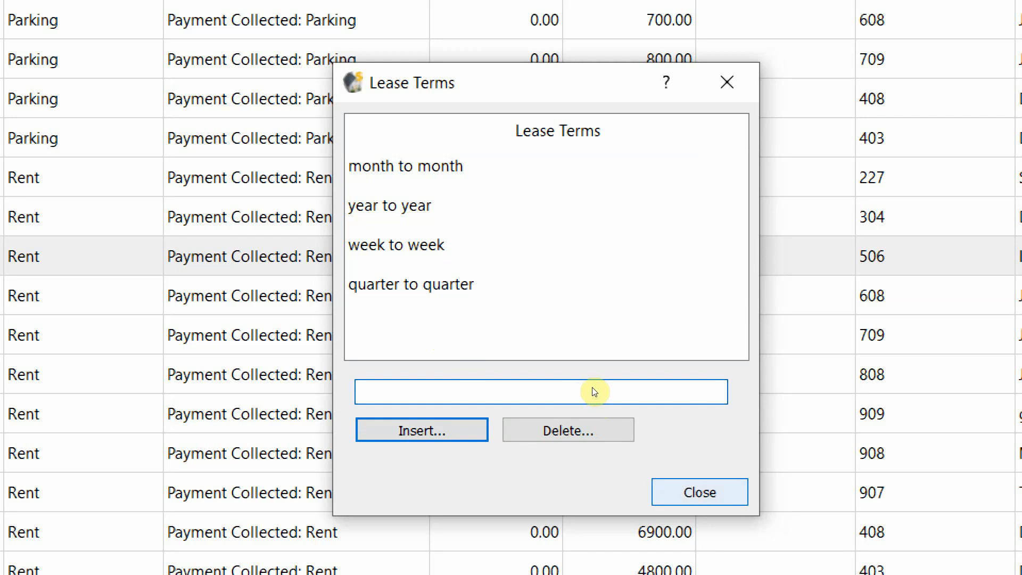
key(Escape)
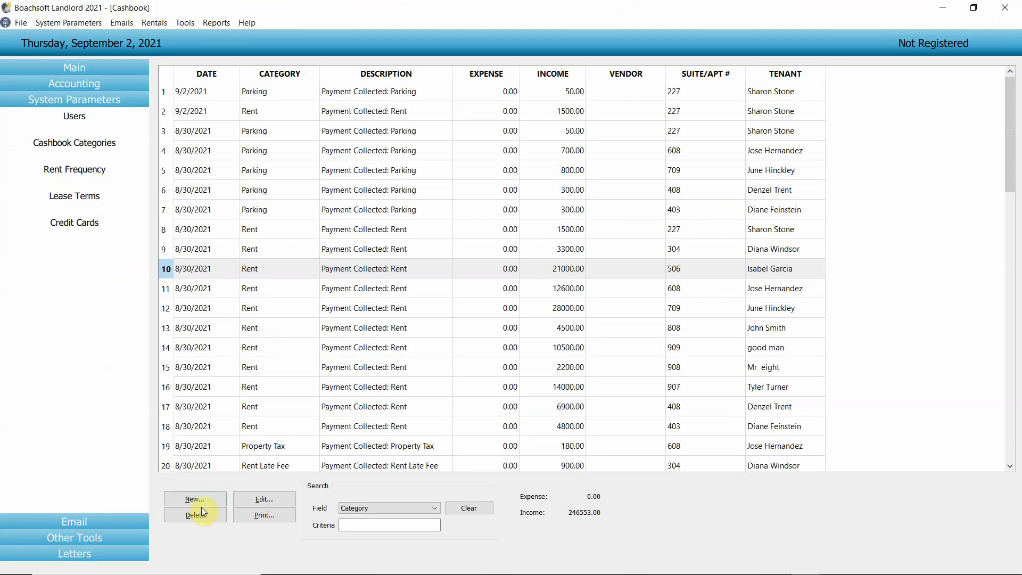
click(107, 529)
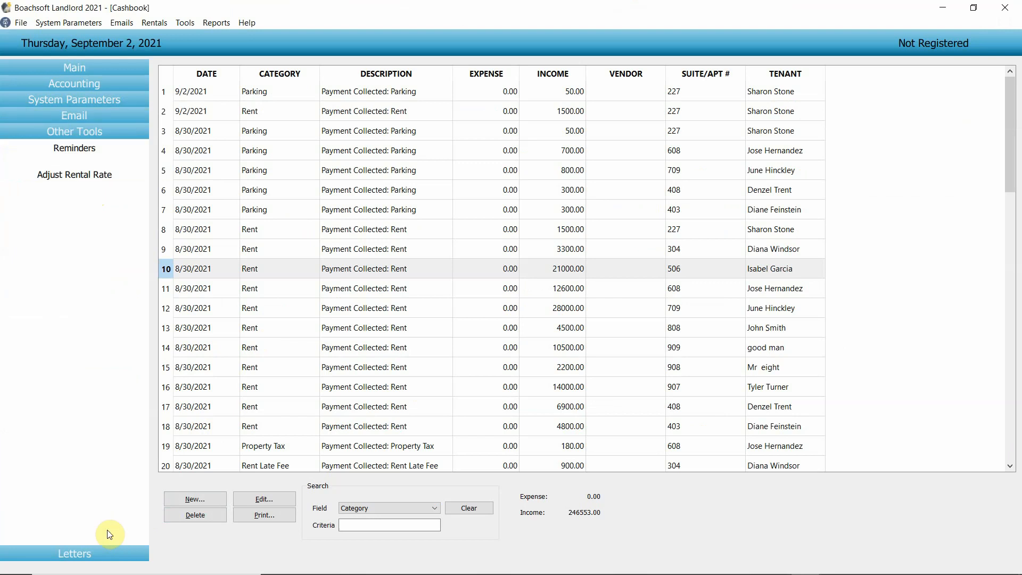
click(73, 120)
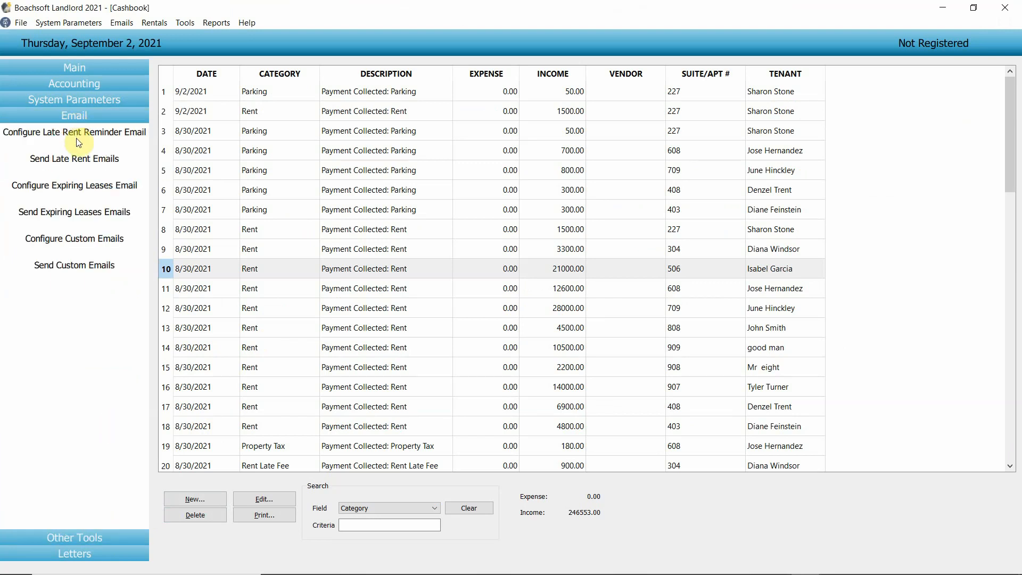
Open the late rent reminder email configuration, preview the example message, and close it without saving.
click(79, 139)
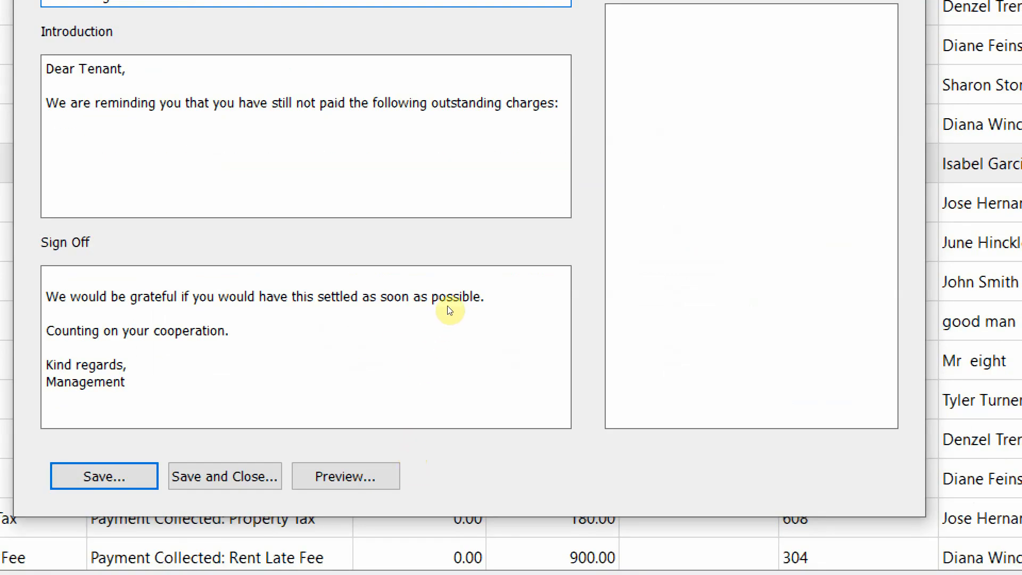
click(346, 476)
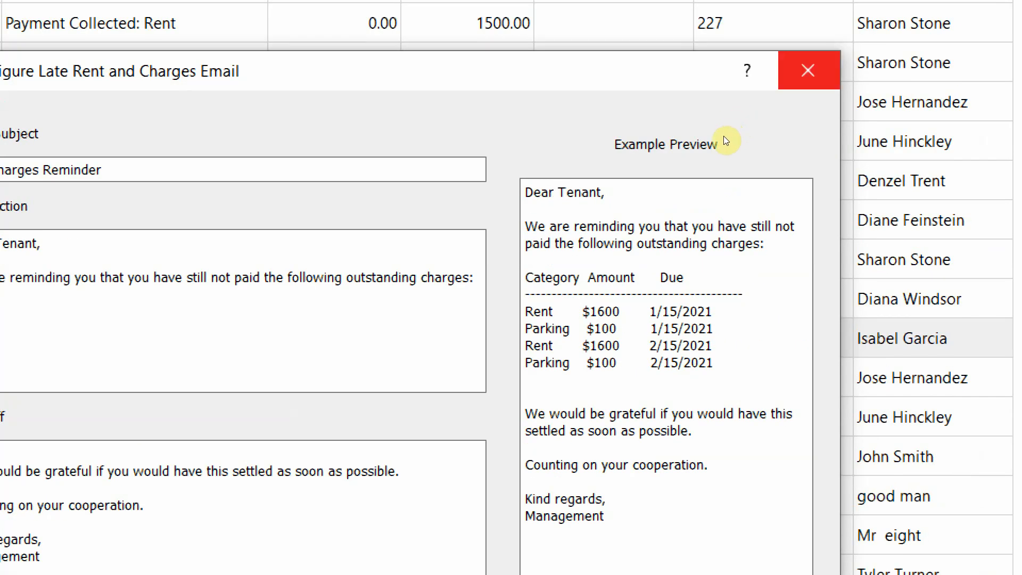
click(809, 69)
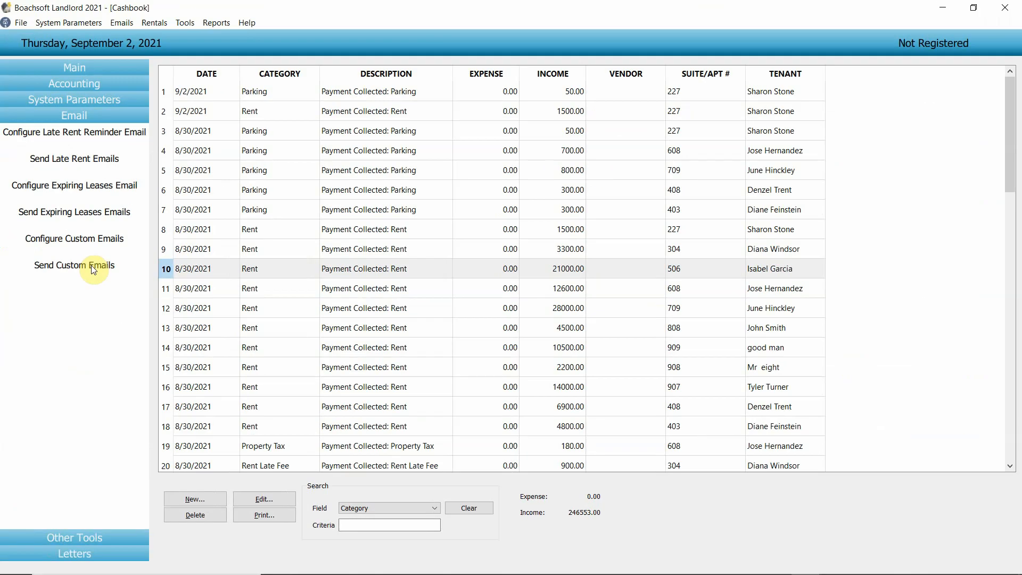
Try to send late rent emails to all checked tenants whose rent and charges are at least 1 day late.
click(62, 166)
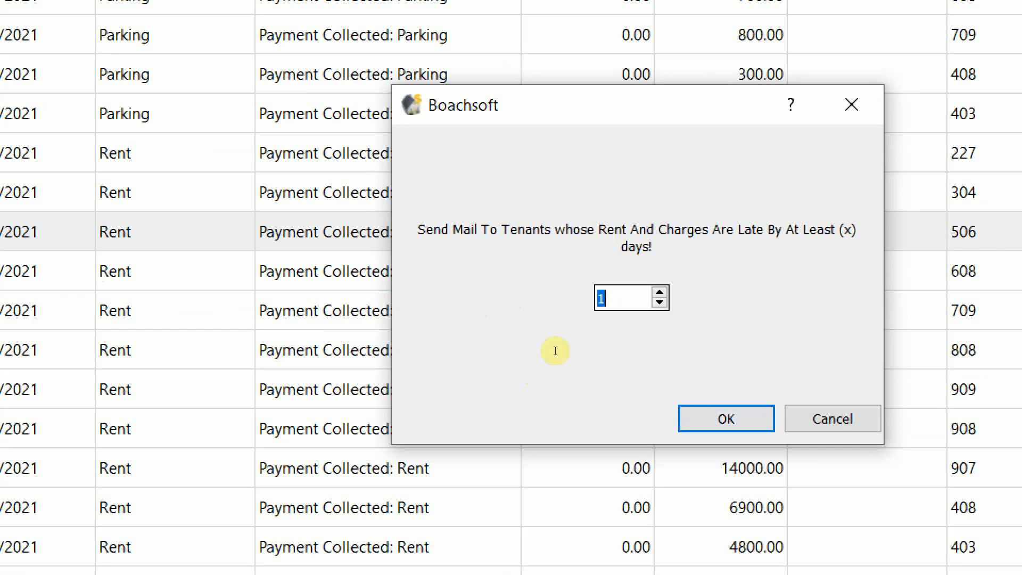
key(Return)
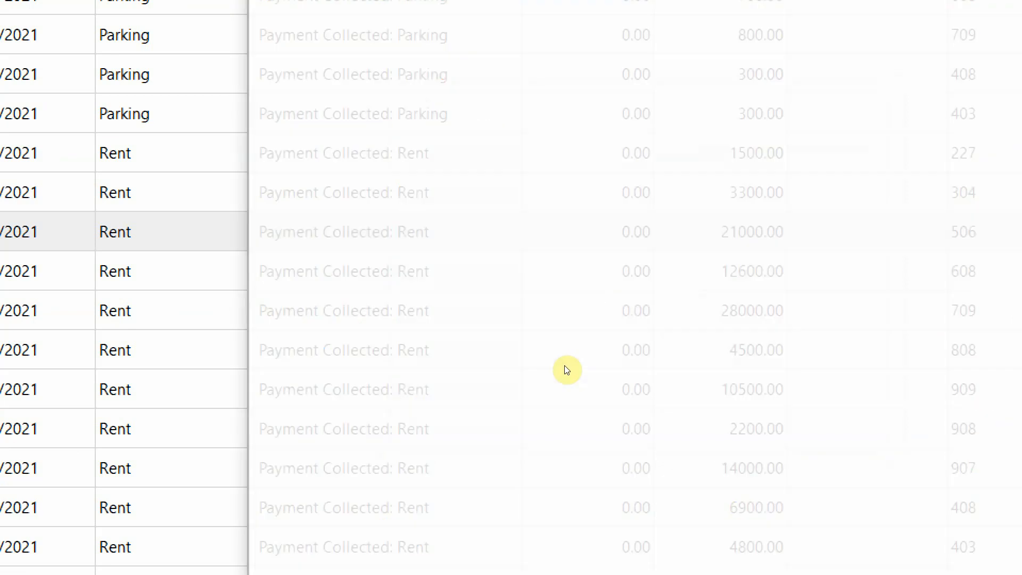
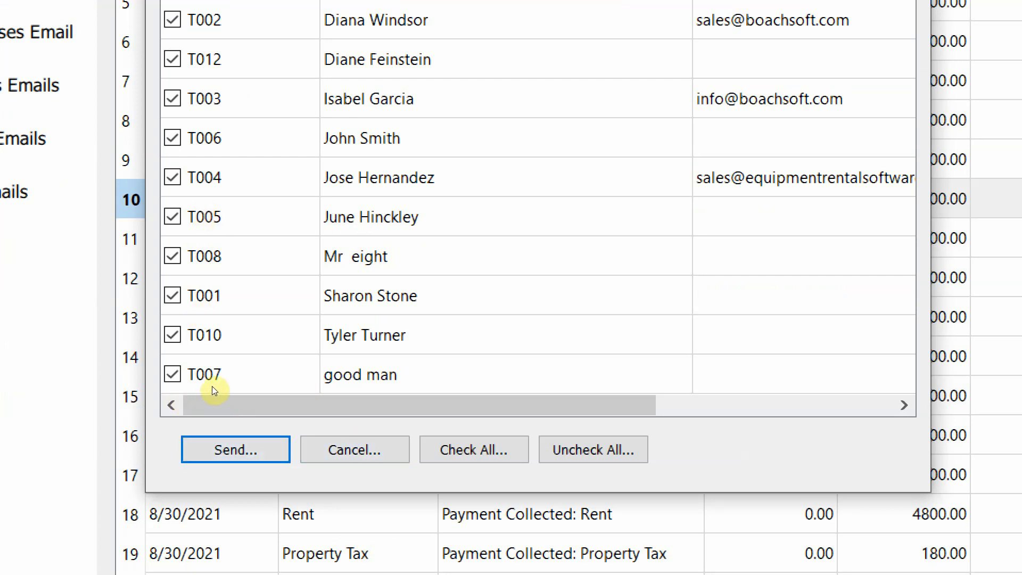
key(Return)
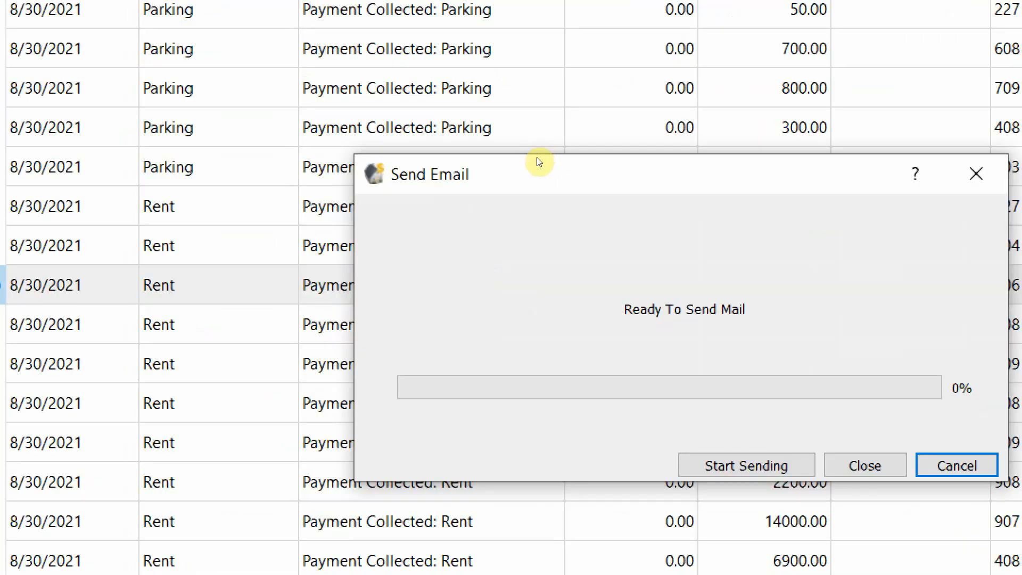
drag(491, 191, 309, 175)
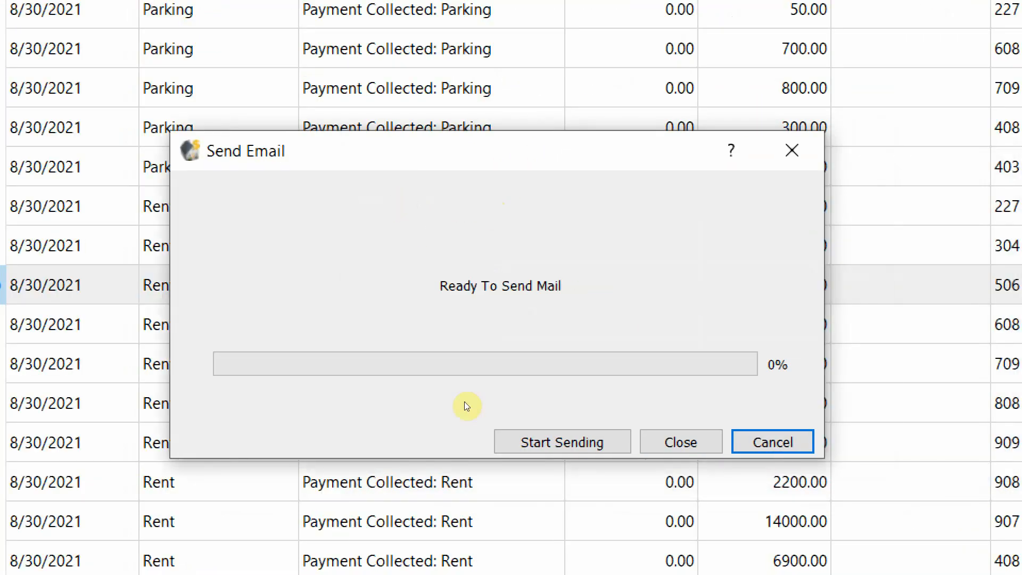
click(551, 389)
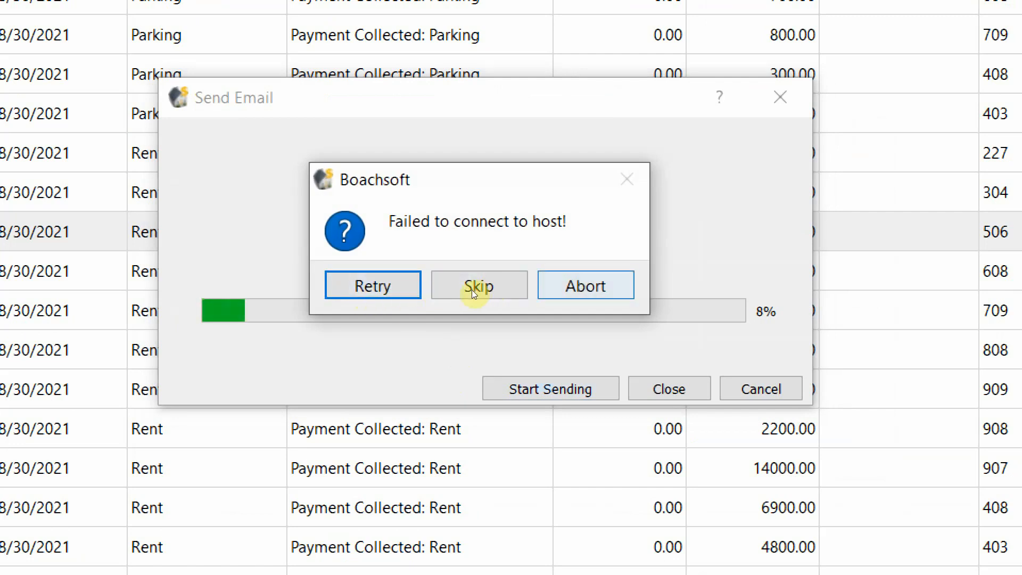
Dismiss the connection failures by skipping the unsent late rent emails until the mailing ends.
click(585, 286)
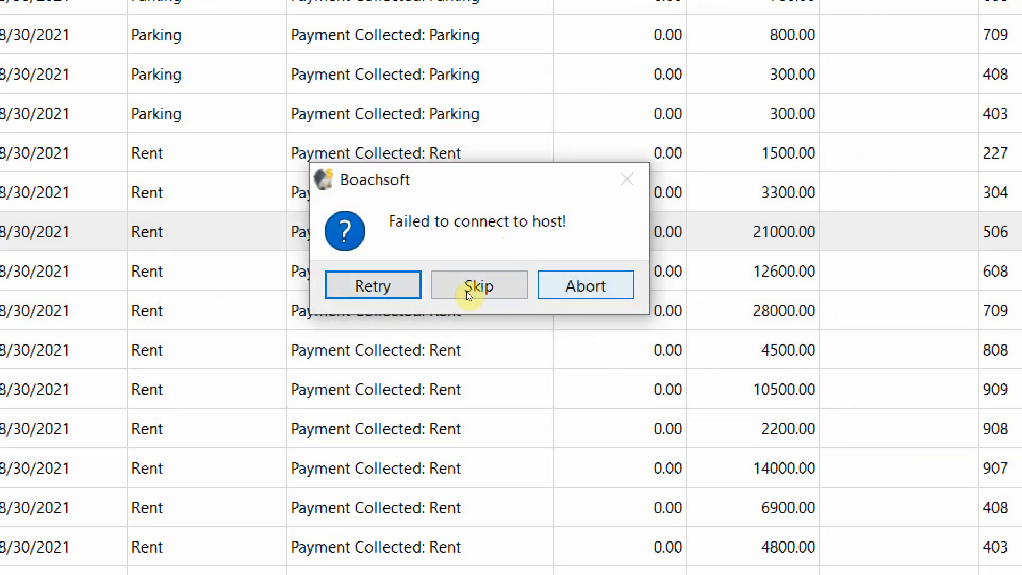
click(585, 285)
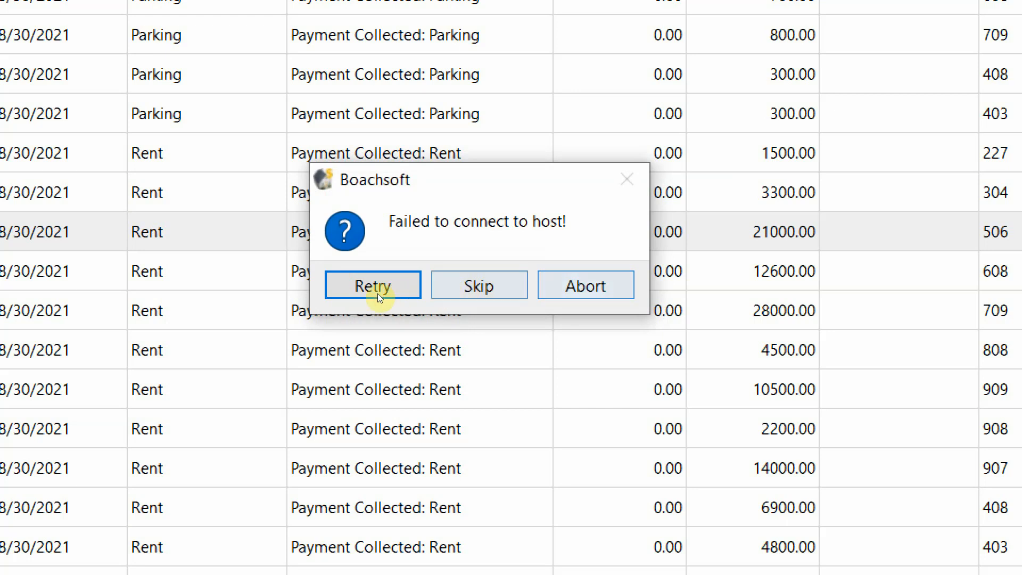
click(476, 293)
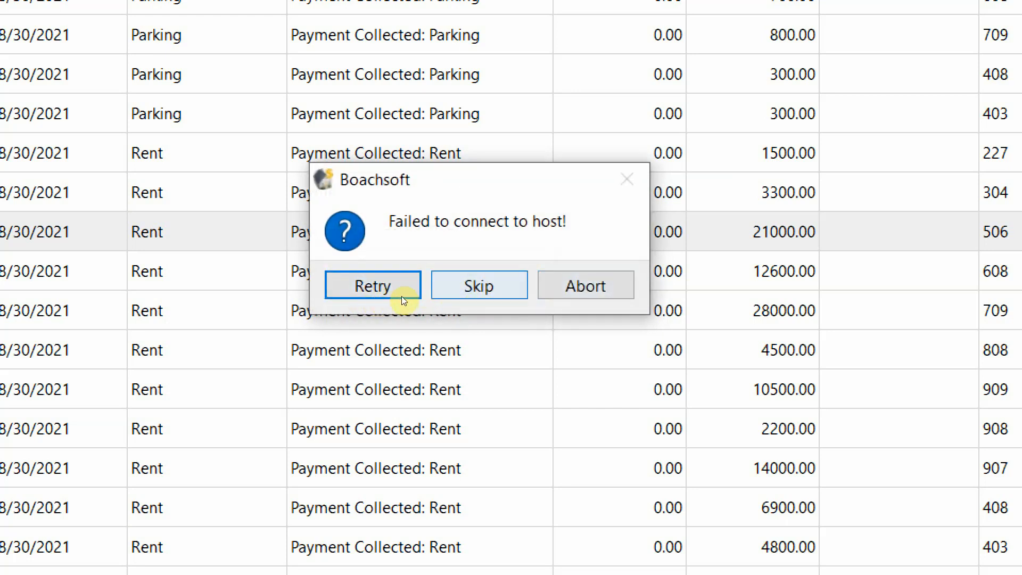
click(476, 290)
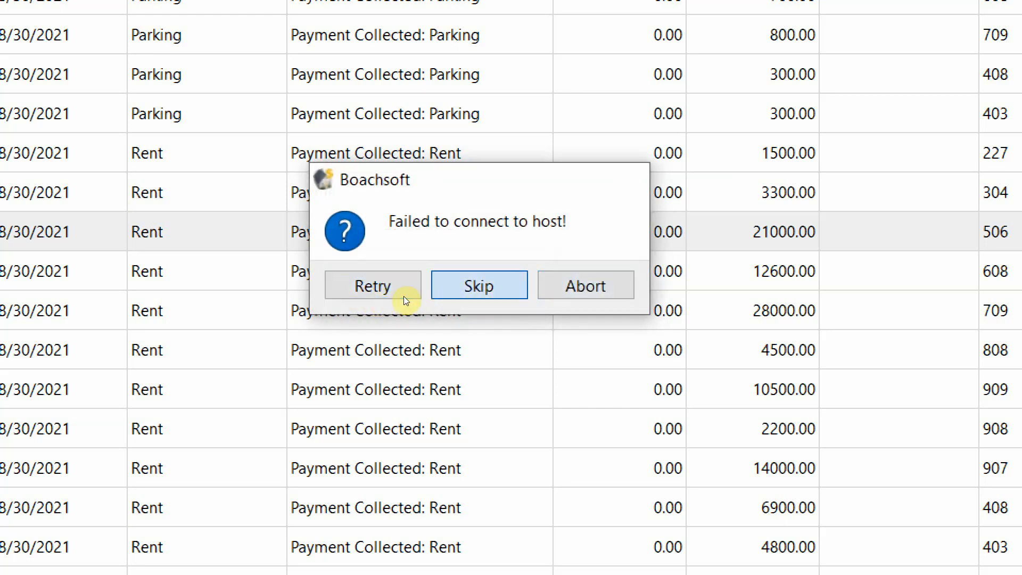
click(478, 293)
click(477, 293)
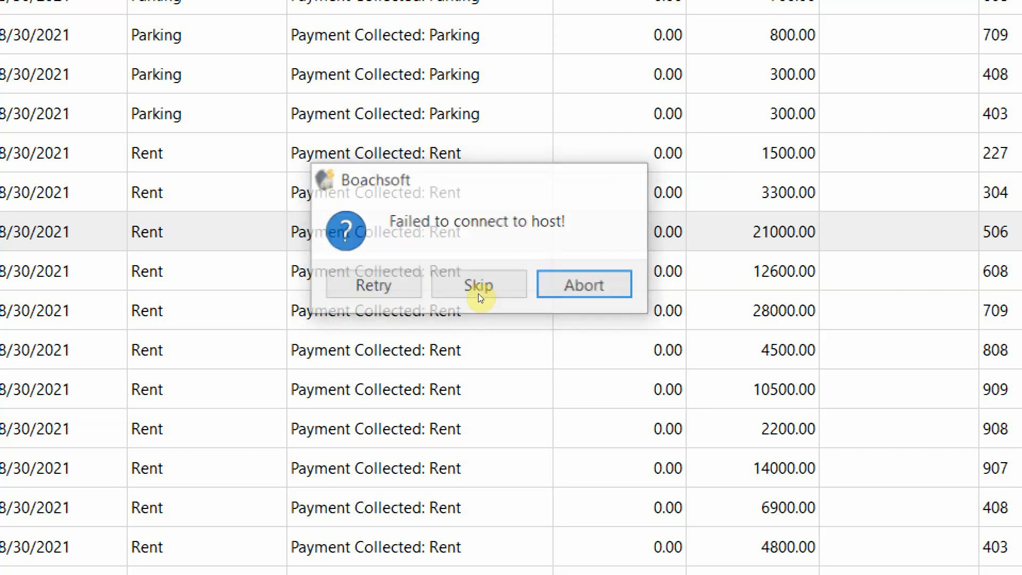
click(391, 292)
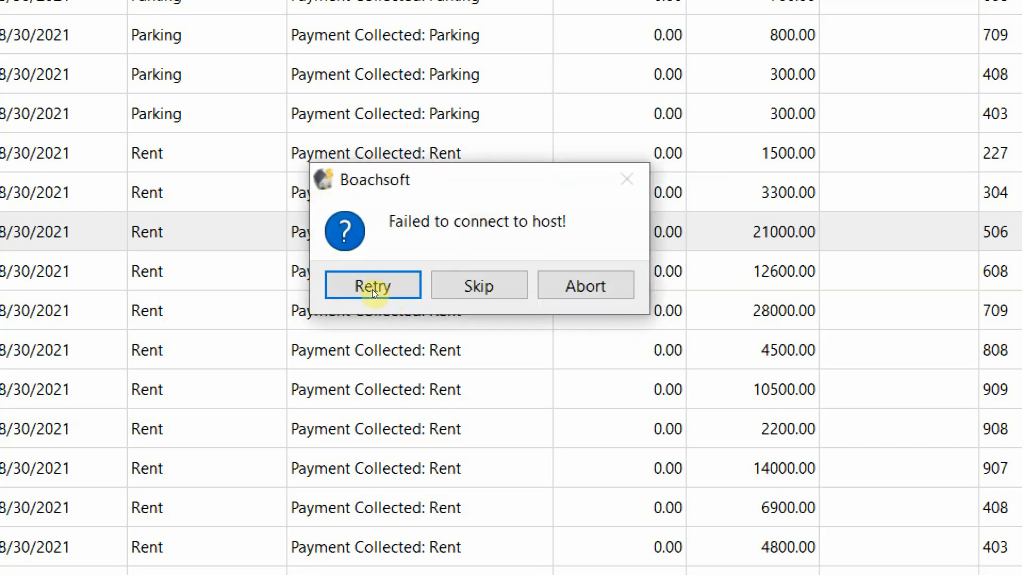
click(411, 292)
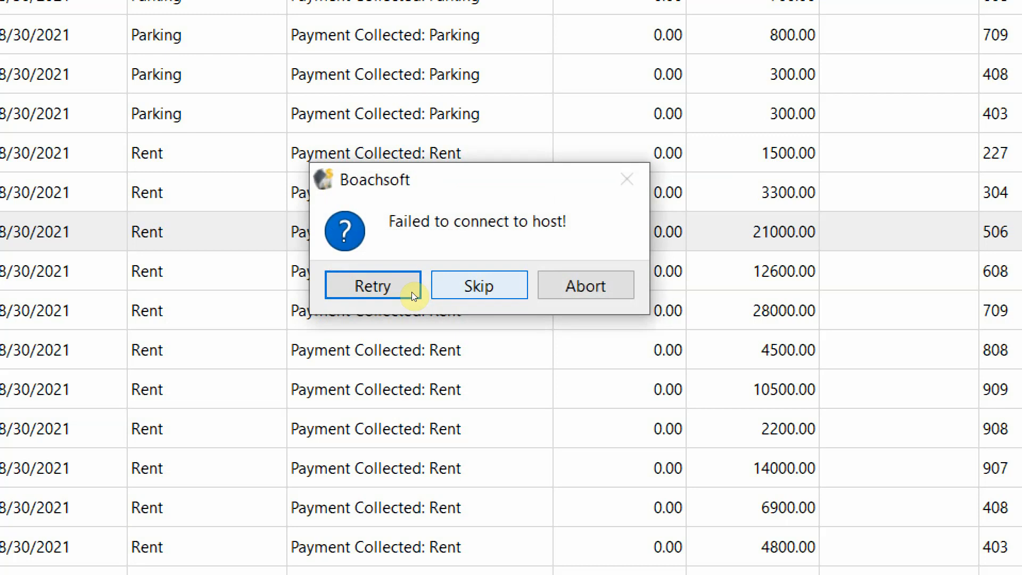
click(411, 292)
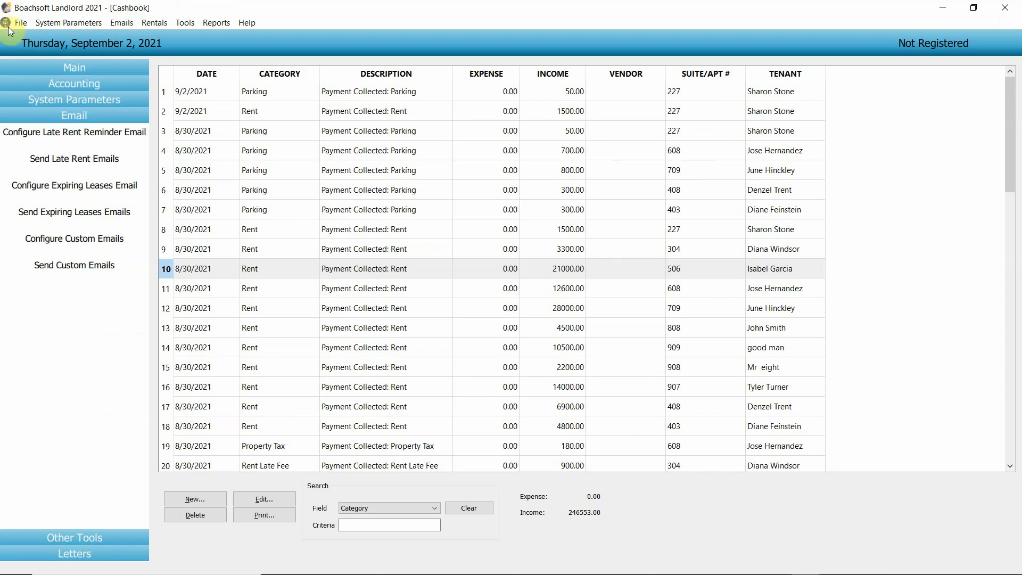
Open the program options and review the company's owner information fields.
click(14, 27)
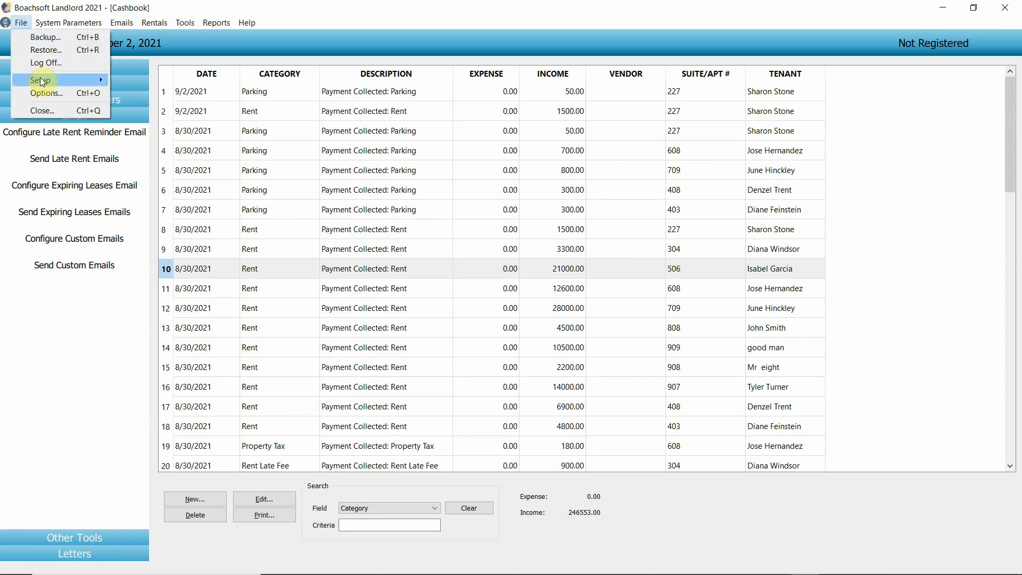
click(47, 94)
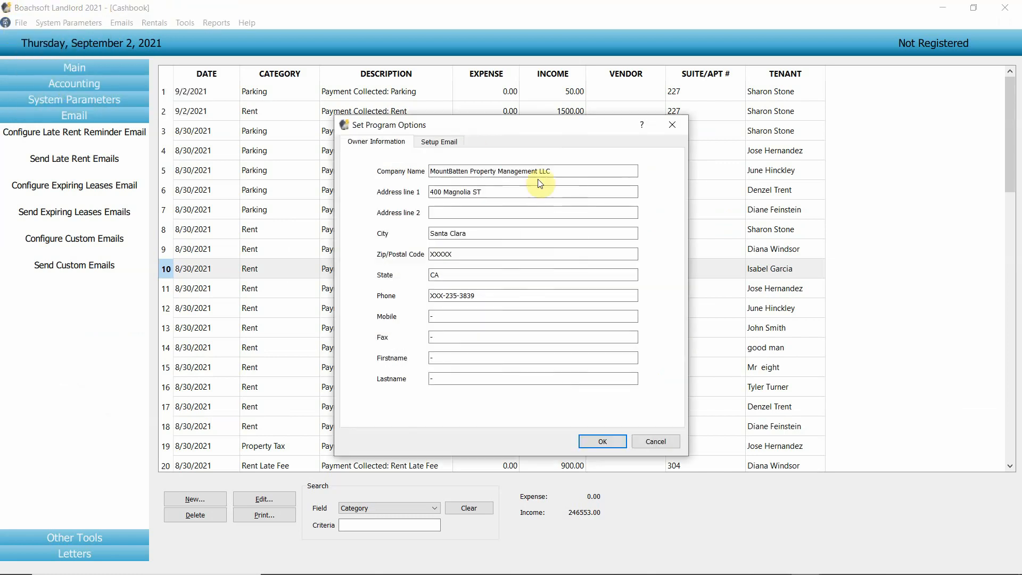
click(552, 194)
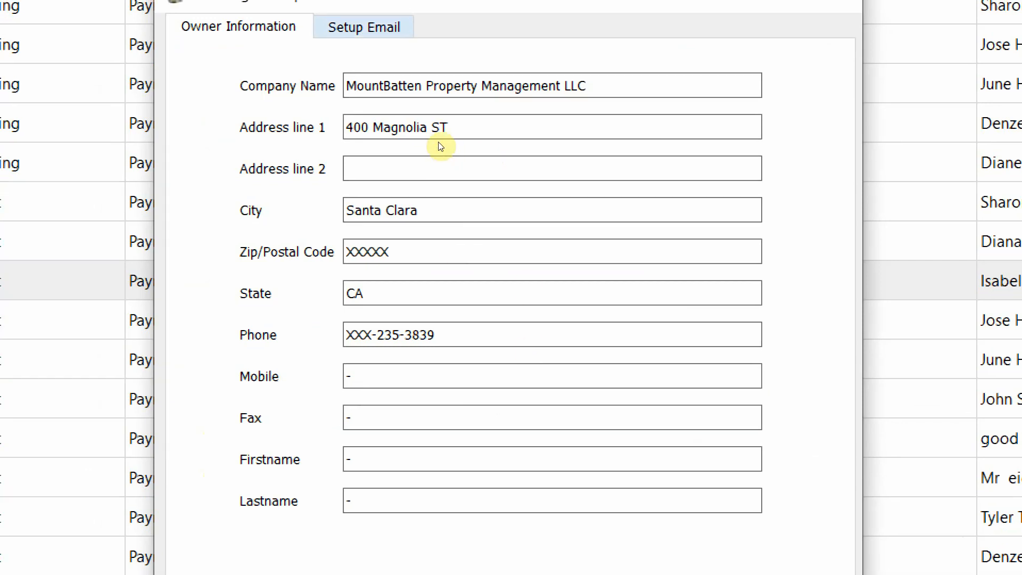
Examine the name, e-mail address, username, password and server fields in the email setup, and close the options without entering anything.
key(ctrl+Tab)
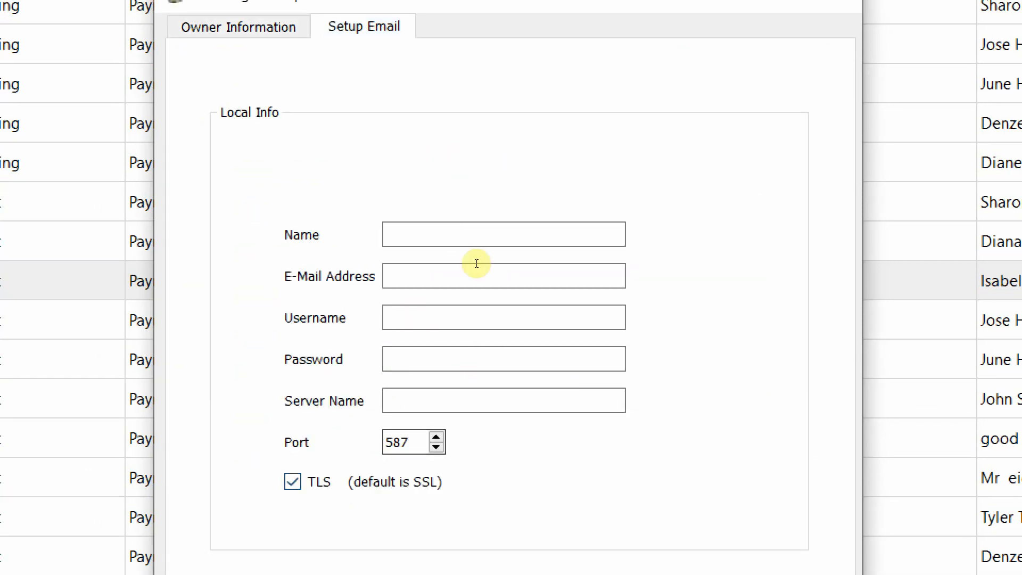
click(466, 245)
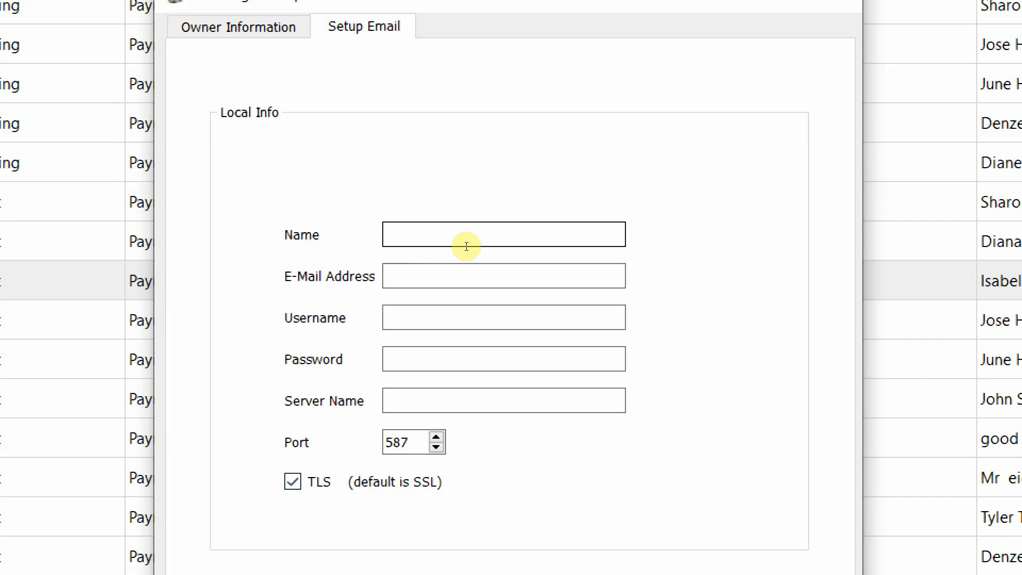
key(Tab)
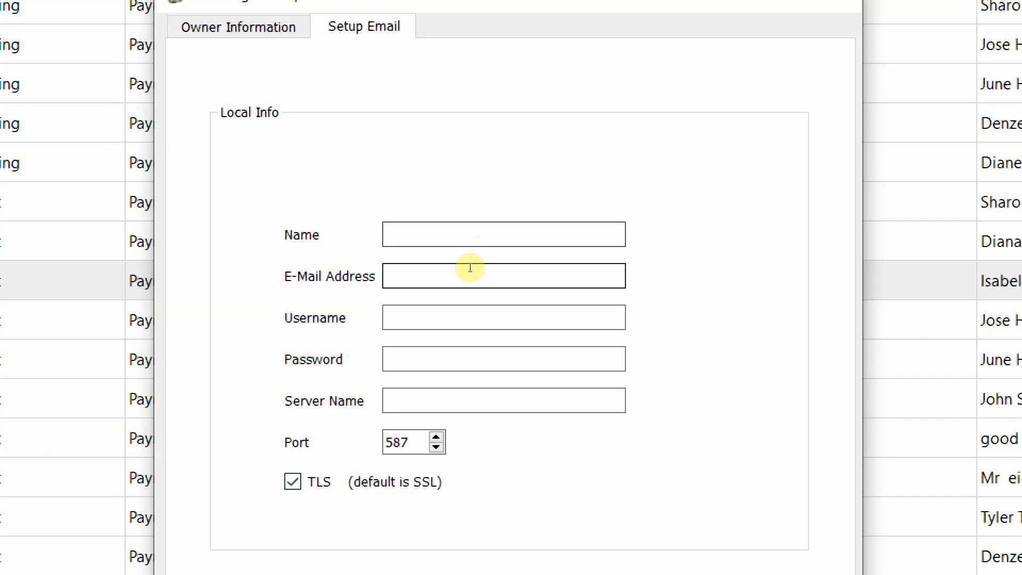
key(Tab)
key(Tab)
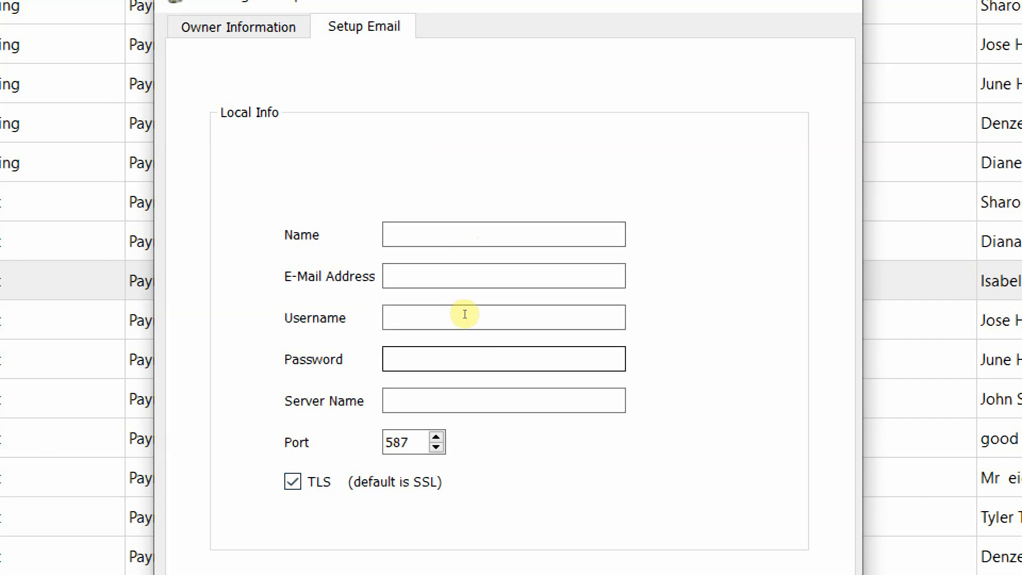
key(Tab)
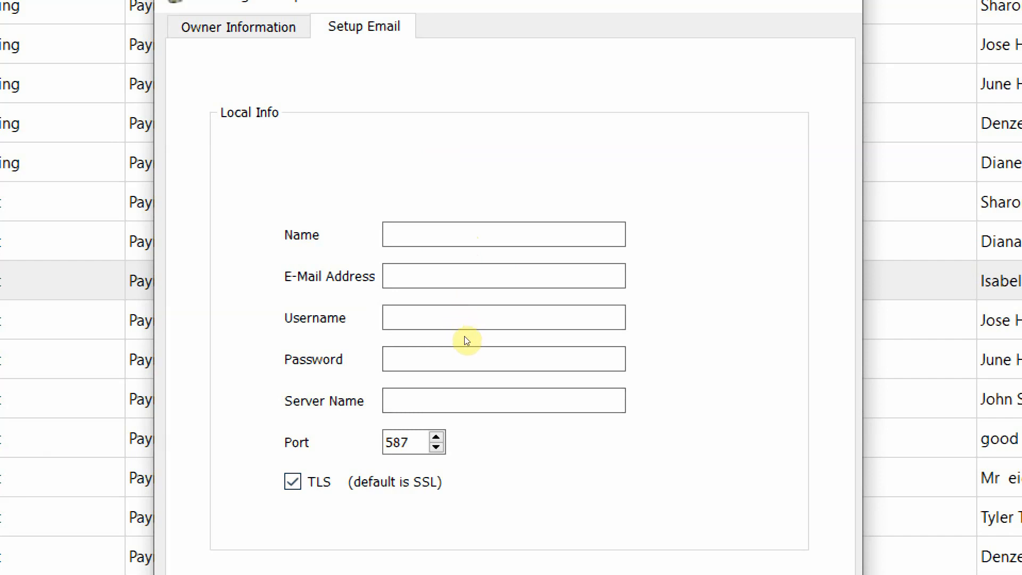
key(shift+Tab)
click(488, 246)
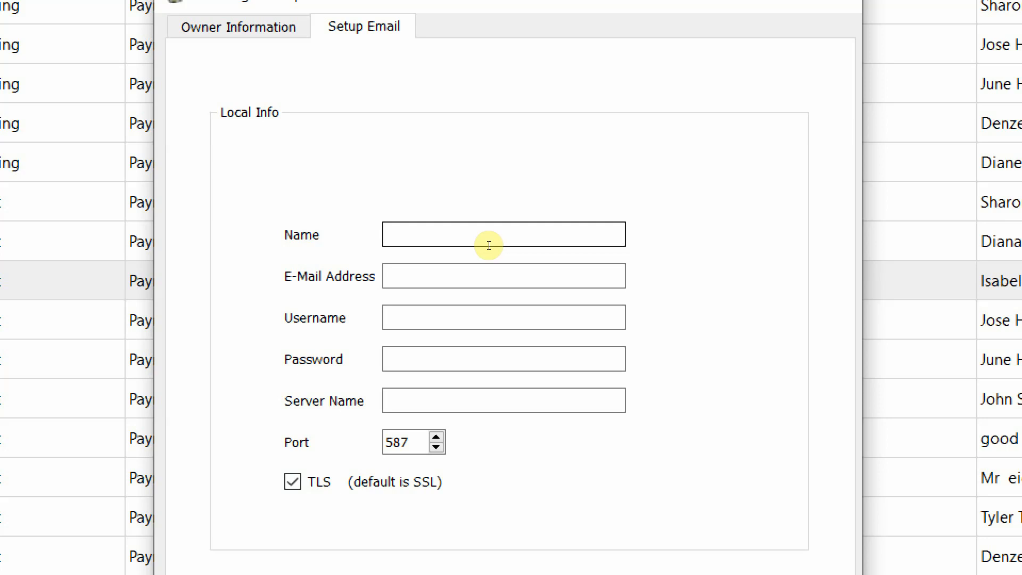
click(488, 246)
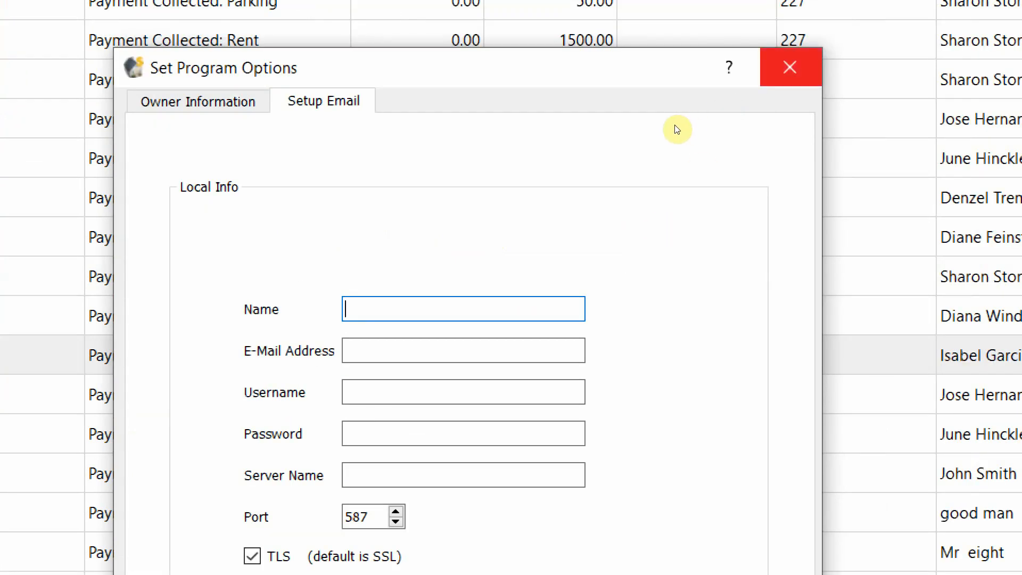
click(789, 67)
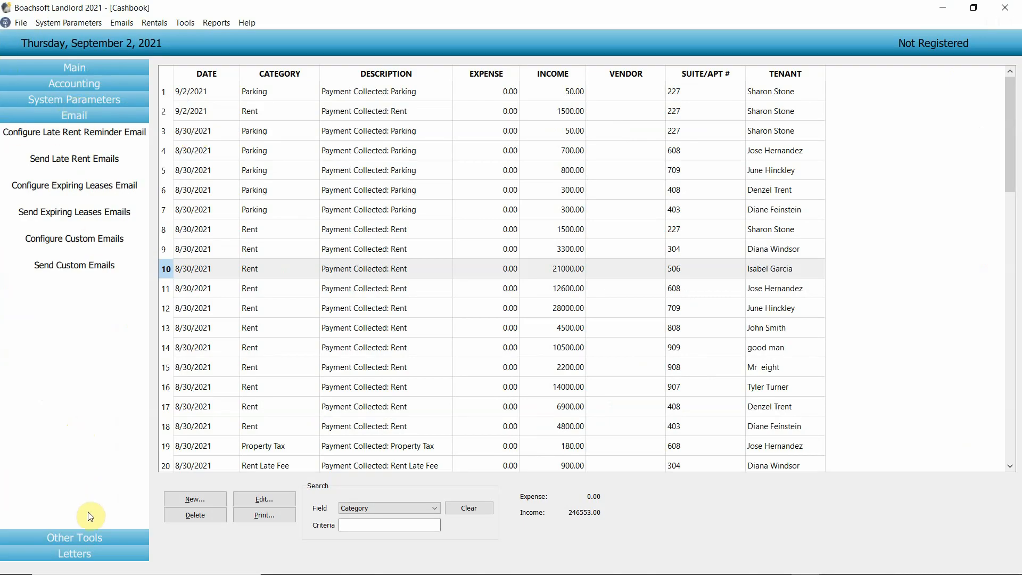
View the Reminders list and the Adjust Rental Rate form, closing each without making changes.
click(94, 537)
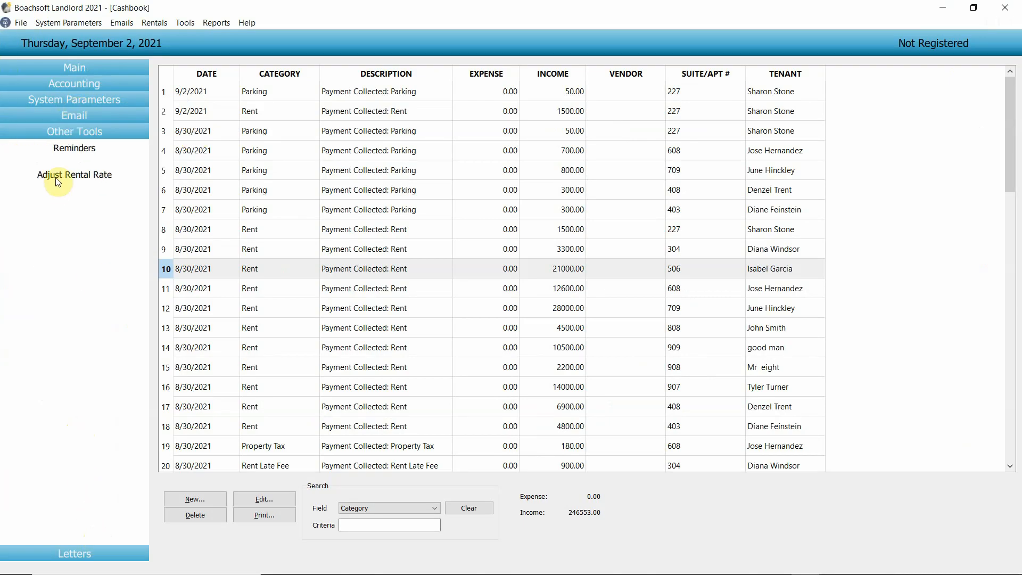
click(64, 151)
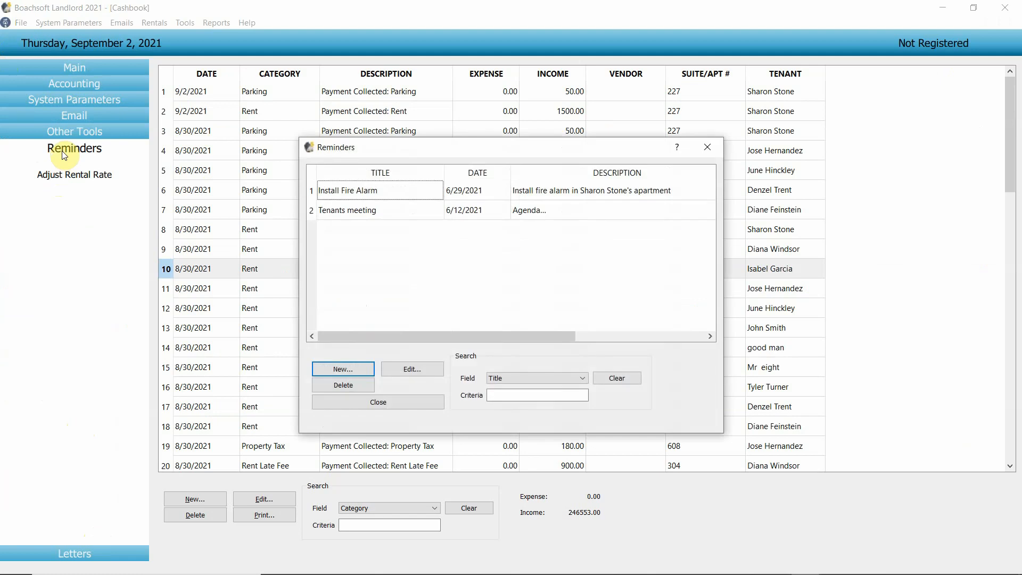
click(705, 150)
click(87, 178)
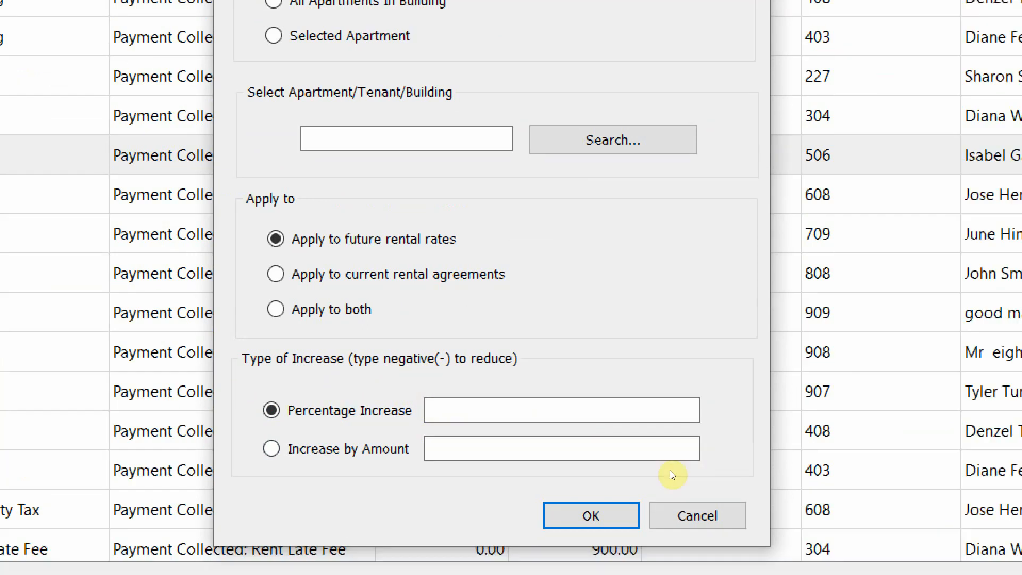
click(692, 511)
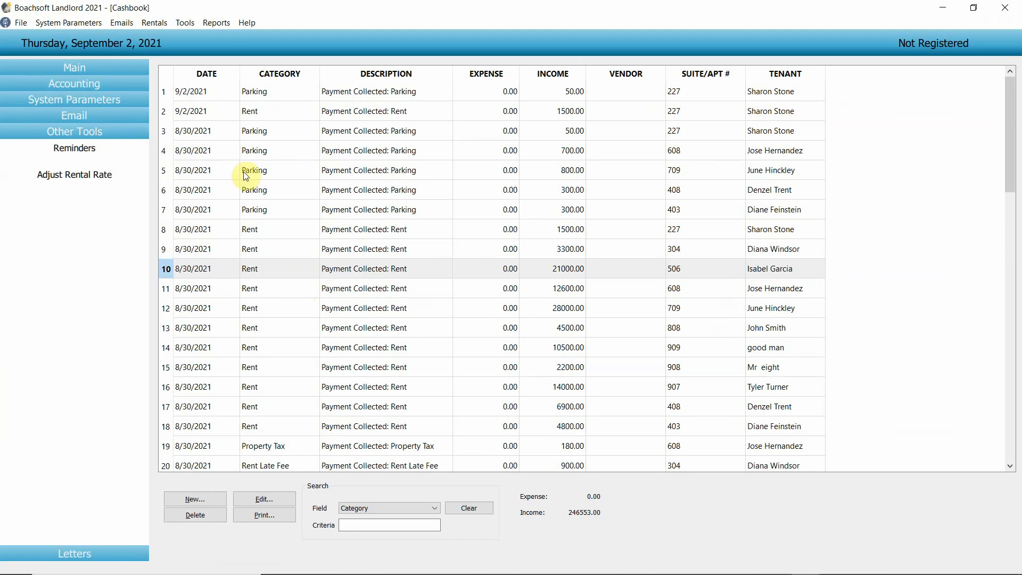
Open the Late Rent/Charges letter template, review its available merge fields, and cancel without making changes.
click(73, 549)
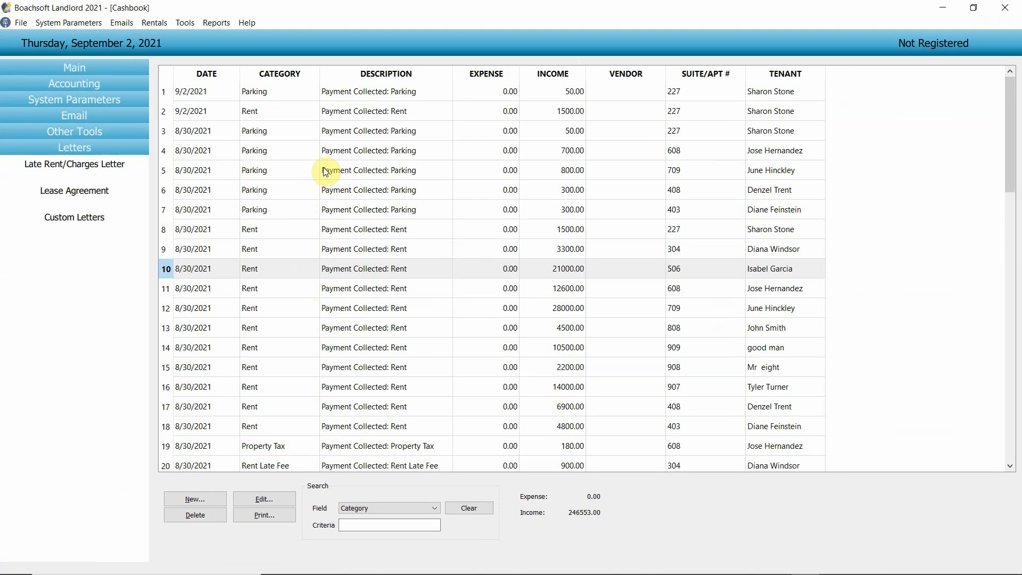
click(82, 169)
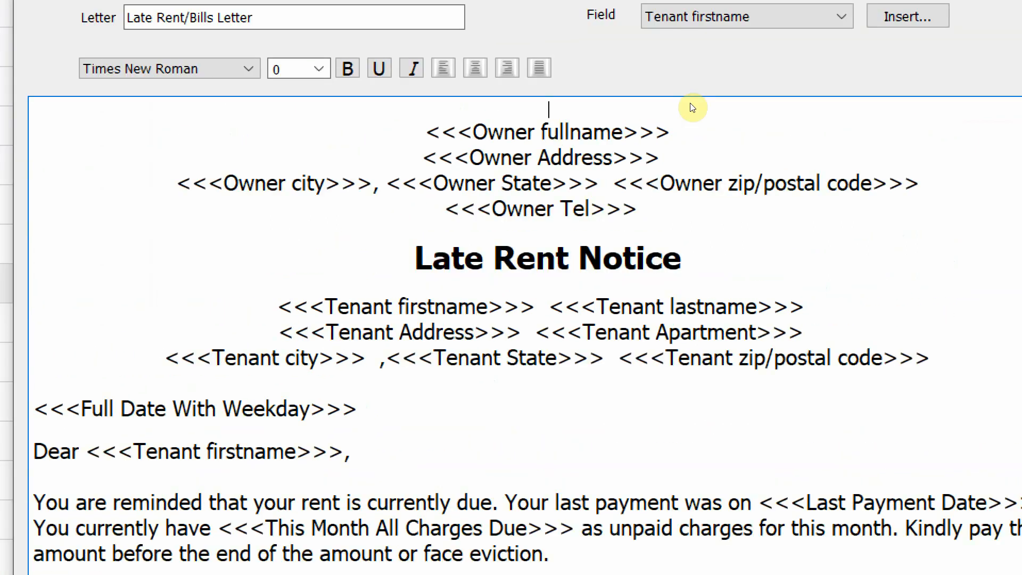
click(745, 17)
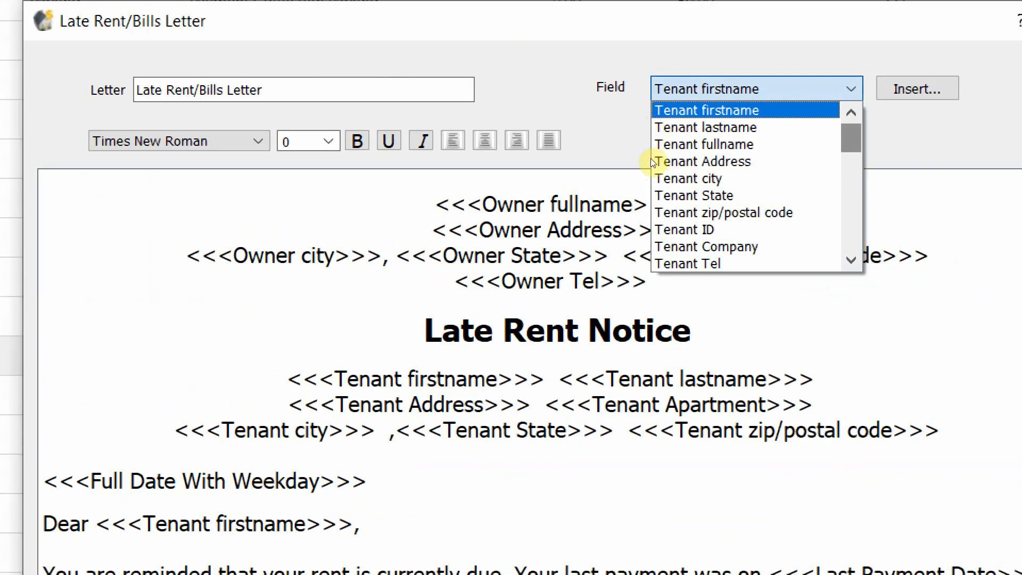
scroll(647, 221, down, 10)
scroll(649, 215, up, 10)
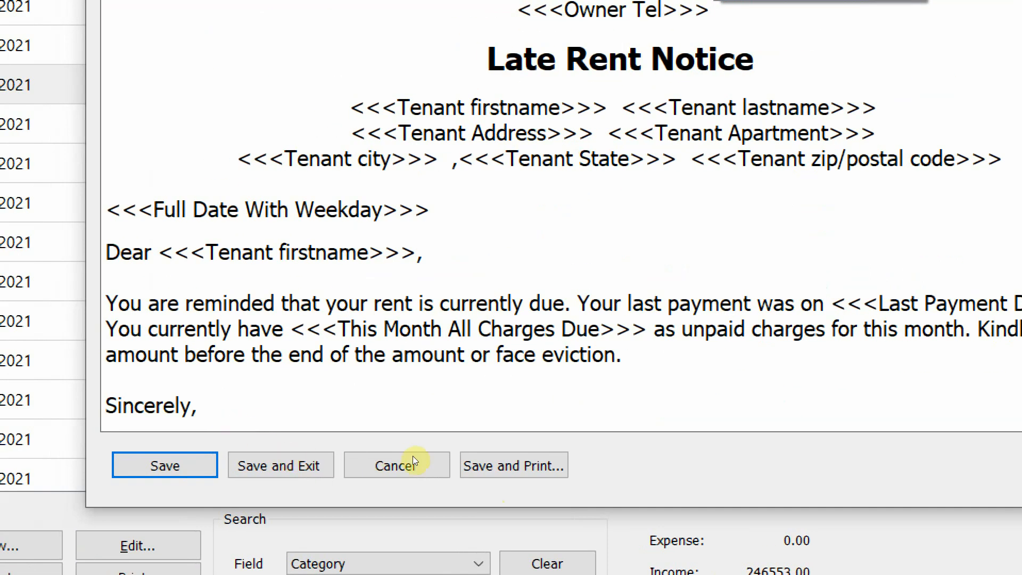
click(412, 463)
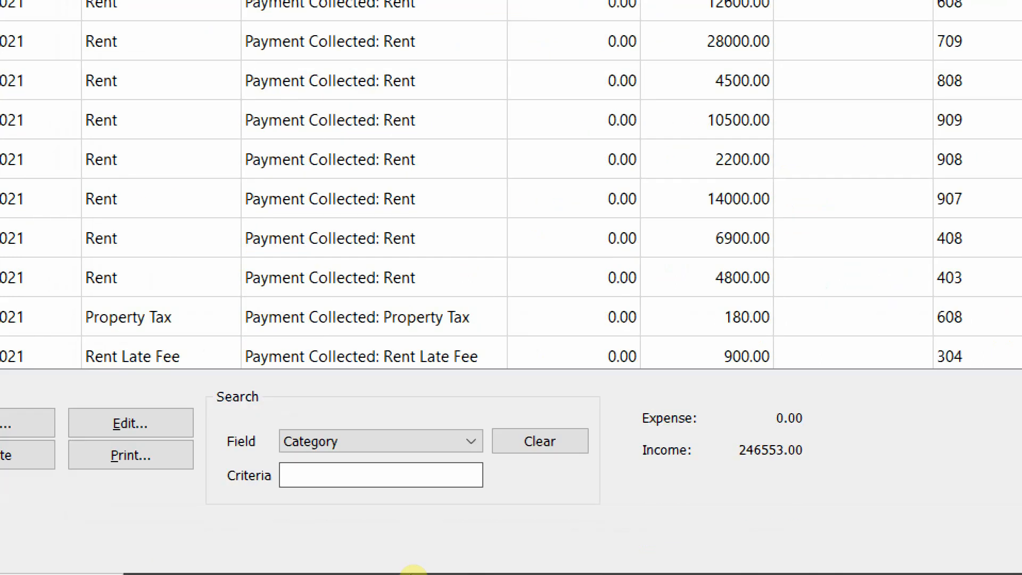
View the Lease Agreement letter template and close it without making changes.
mouse_move(411, 572)
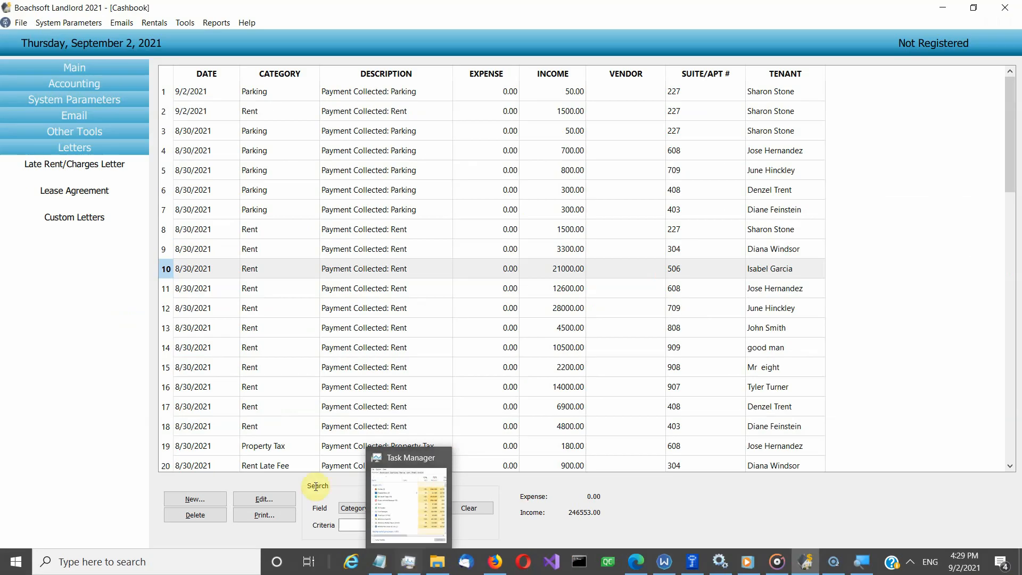
click(79, 193)
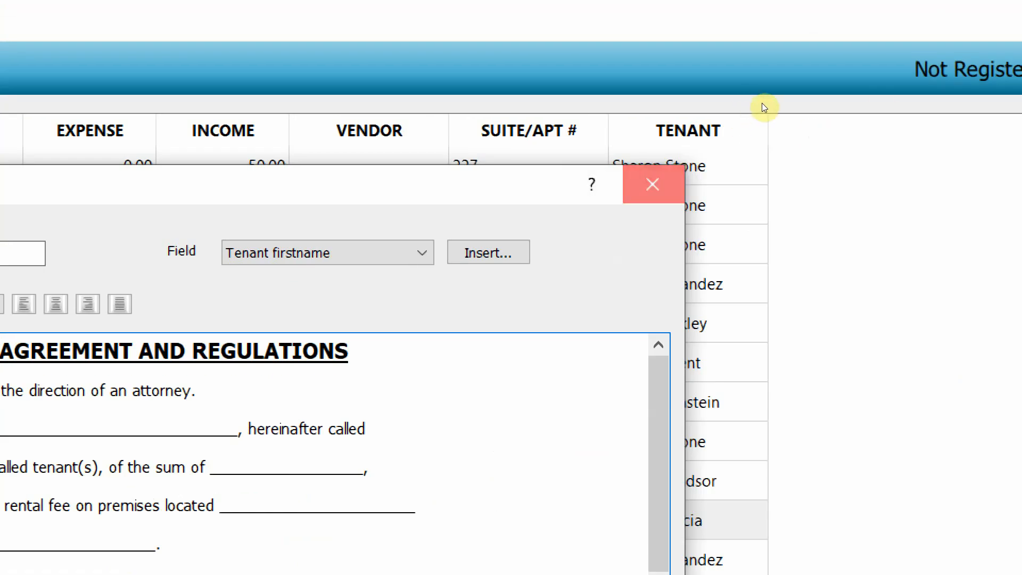
click(652, 184)
Create a new custom letter titled "Parking Fee Increase".
click(69, 222)
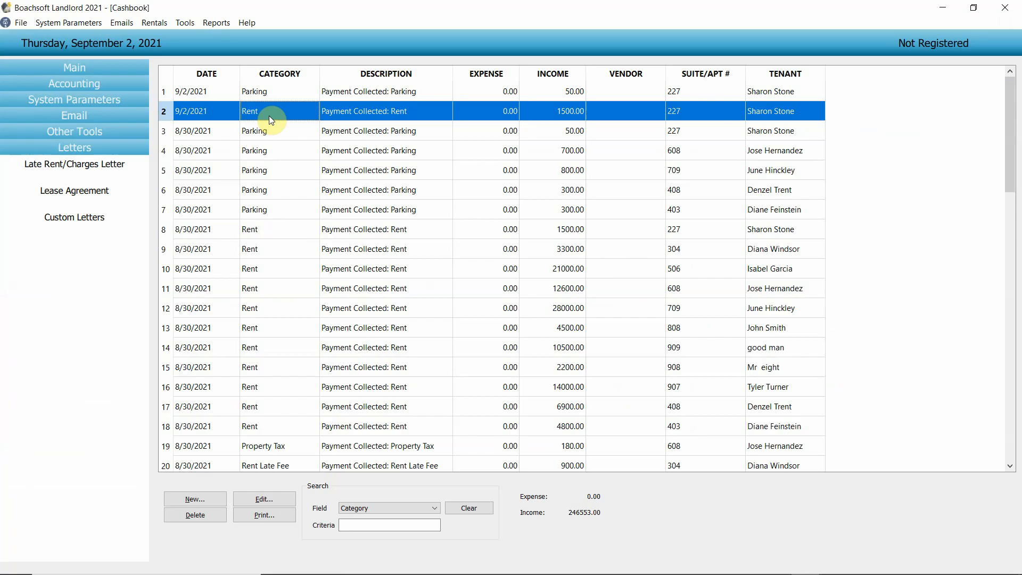
click(99, 217)
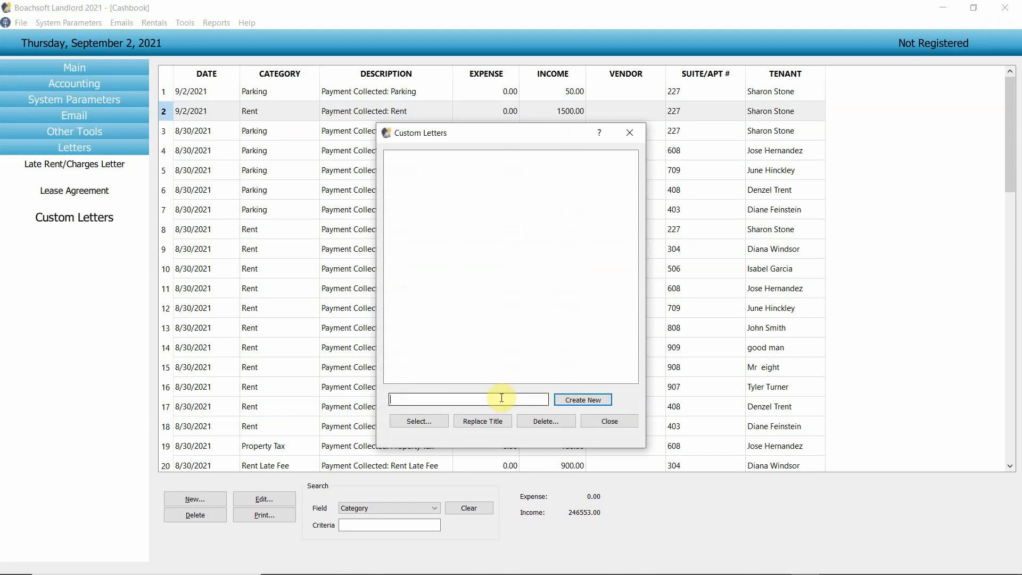
text(P)
key(BackSpace)
text(Change of Pa)
key(BackSpace)
key(BackSpace)
key(BackSpace)
key(BackSpace)
key(BackSpace)
key(BackSpace)
key(BackSpace)
key(BackSpace)
key(BackSpace)
key(BackSpace)
key(BackSpace)
key(BackSpace)
text(Parking Fee Increase)
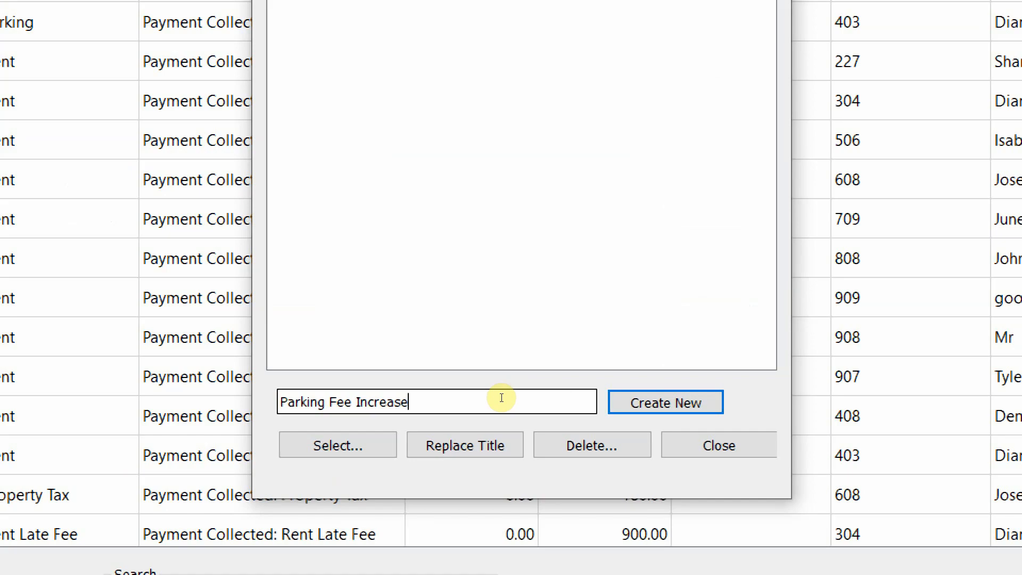
click(602, 399)
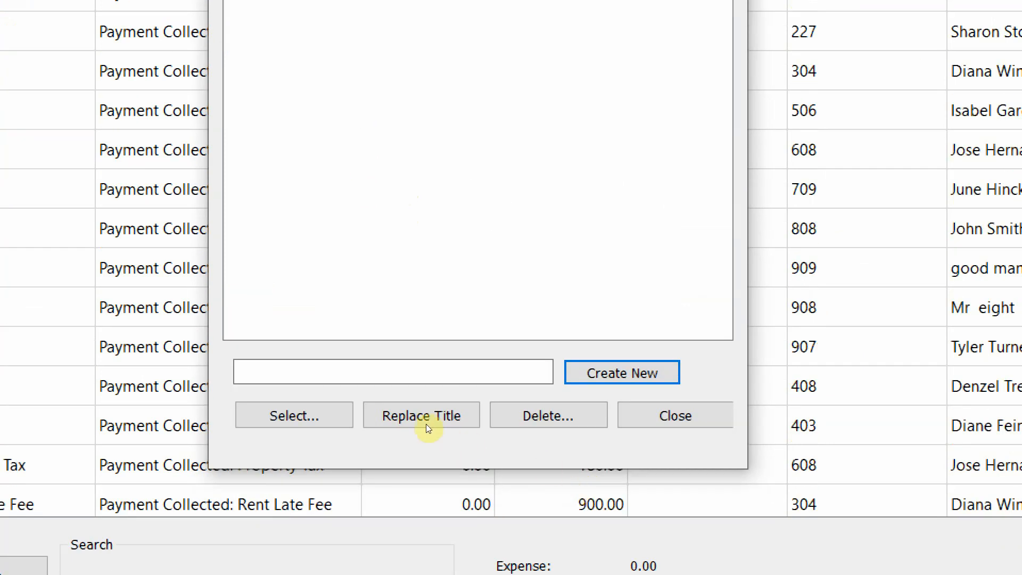
Open the Parking Fee Increase letter, enter its title as the heading, and add a "Dear" salutation with the Tenant firstname field.
click(294, 415)
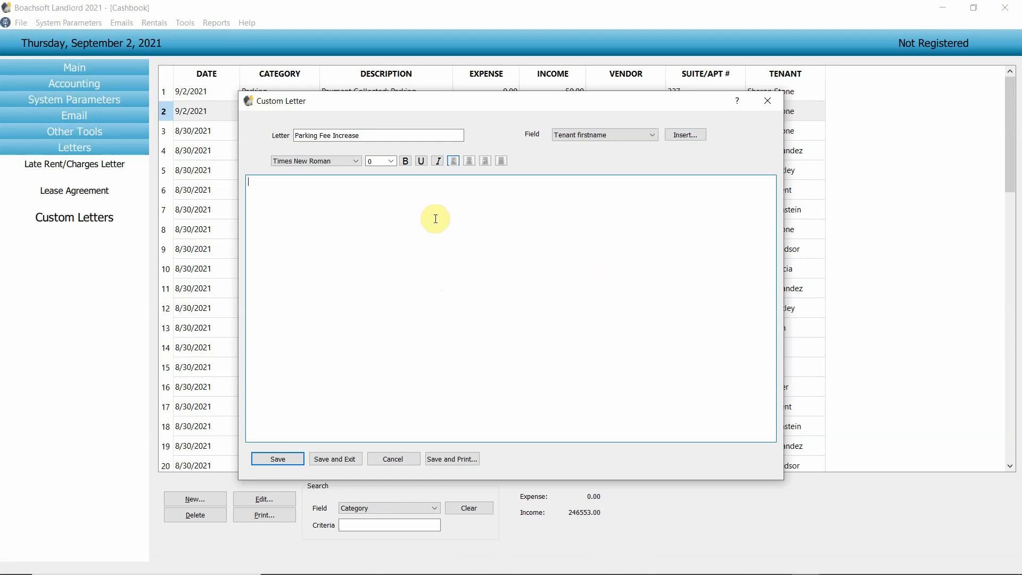
text(Parking Fee Increase)
key(Return)
key(Return)
text(Dae)
key(BackSpace)
key(BackSpace)
text(e)
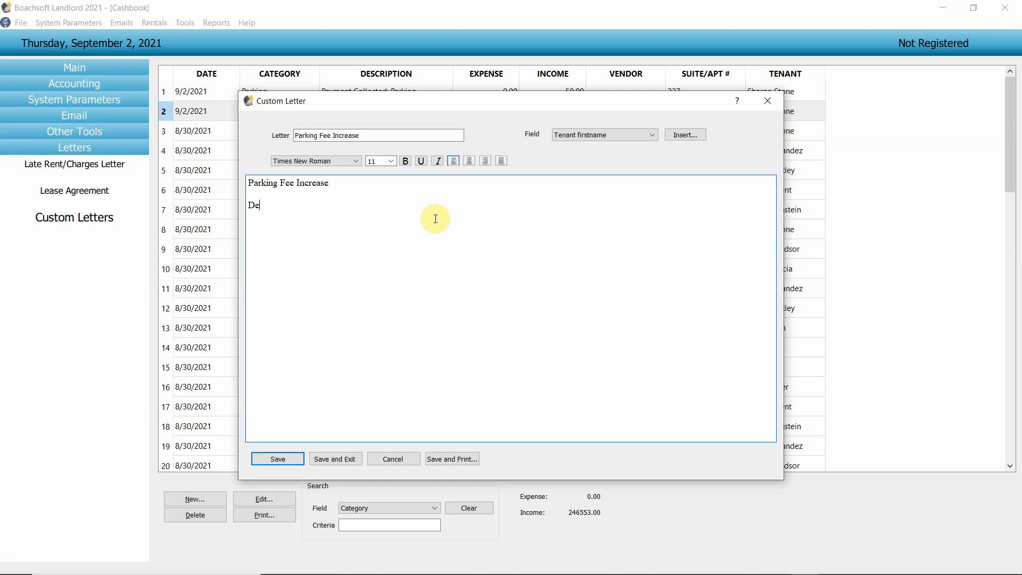
text(ar)
click(698, 134)
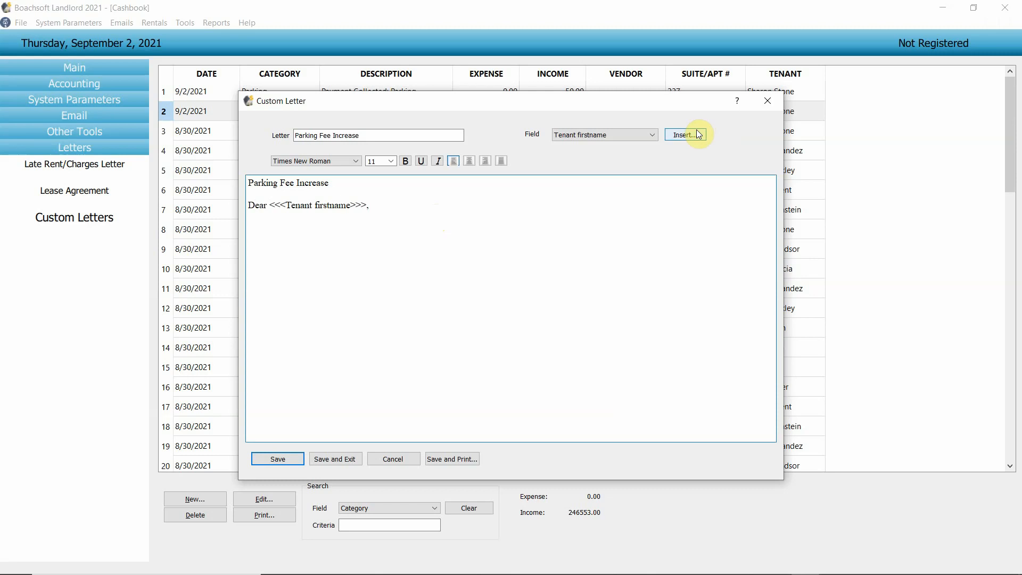
Write the letter's body as "Parking fee for your class of apartments has been increased by $50.".
key(Return)
key(Return)
text(Yu)
text(our Pak)
text(in)
key(BackSpace)
key(BackSpace)
key(BackSpace)
text(rkin)
text(g )
text(fee)
text( has)
key(BackSpace)
key(BackSpace)
key(BackSpace)
key(BackSpace)
key(BackSpace)
key(BackSpace)
key(BackSpace)
key(BackSpace)
key(BackSpace)
key(BackSpace)
key(BackSpace)
key(BackSpace)
key(BackSpace)
key(BackSpace)
key(BackSpace)
key(BackSpace)
key(BackSpace)
key(BackSpace)
key(BackSpace)
key(BackSpace)
text(Parking Fee)
key(BackSpace)
key(BackSpace)
key(BackSpace)
key(BackSpace)
text(fee for your class of a)
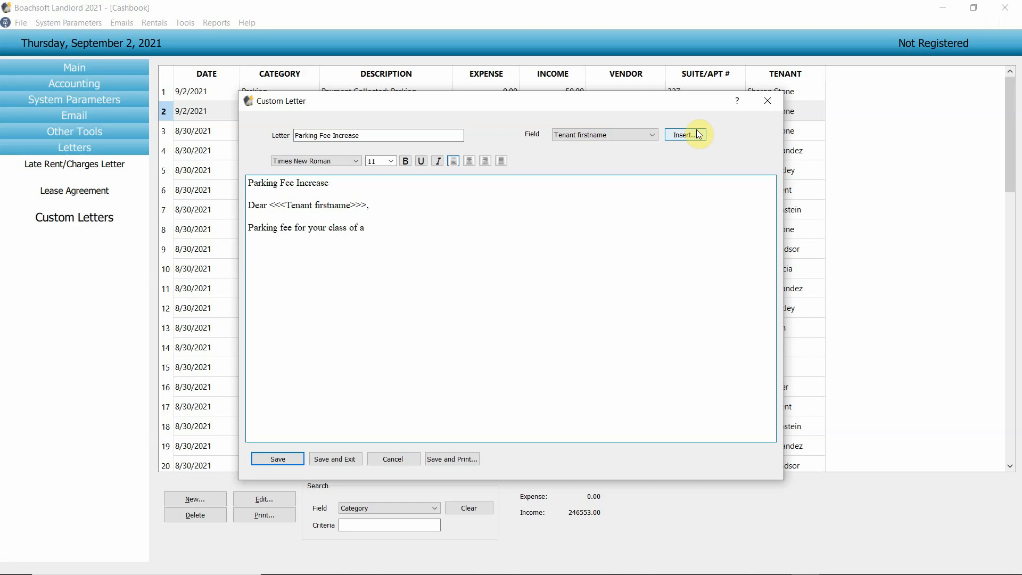
text(partments has been increased by $50.  )
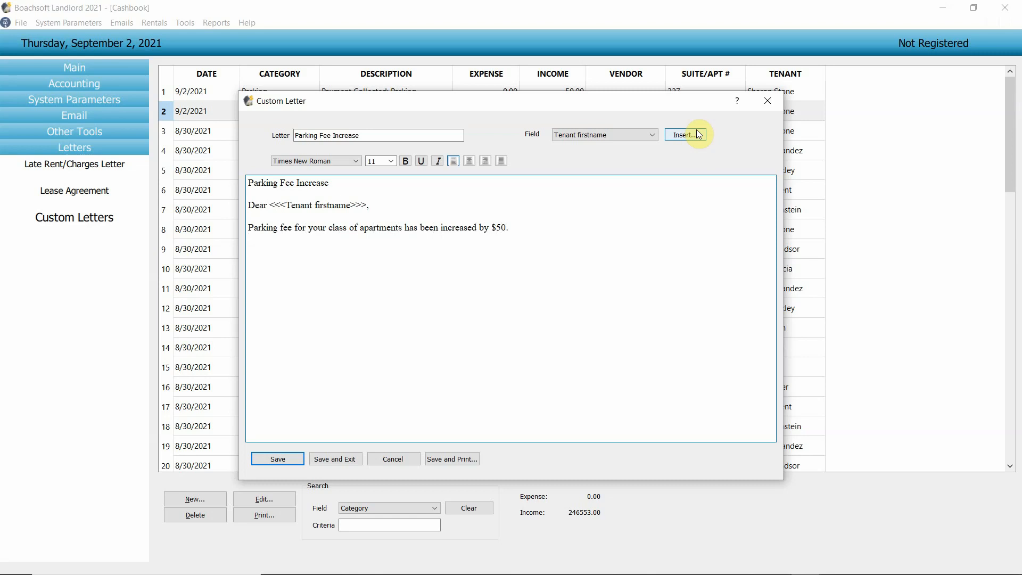
Sign off the letter with "Sincerely," and "Management" on separate lines.
text(Sincerely,)
key(Return)
text(Management)
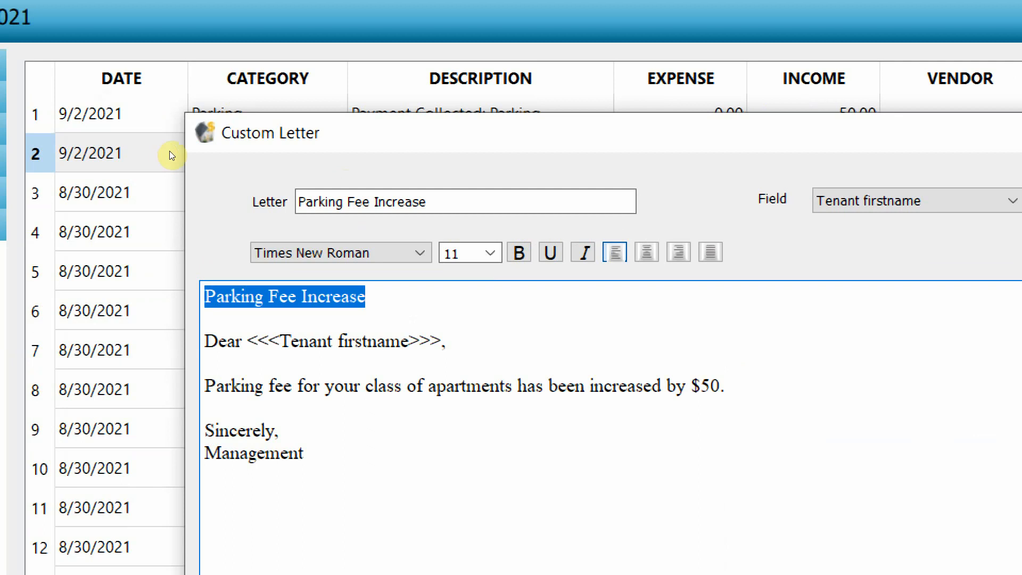
Format the "Parking Fee Increase" heading as bold, size 22 and centered.
key(shift+Tab)
key(Tab)
key(Tab)
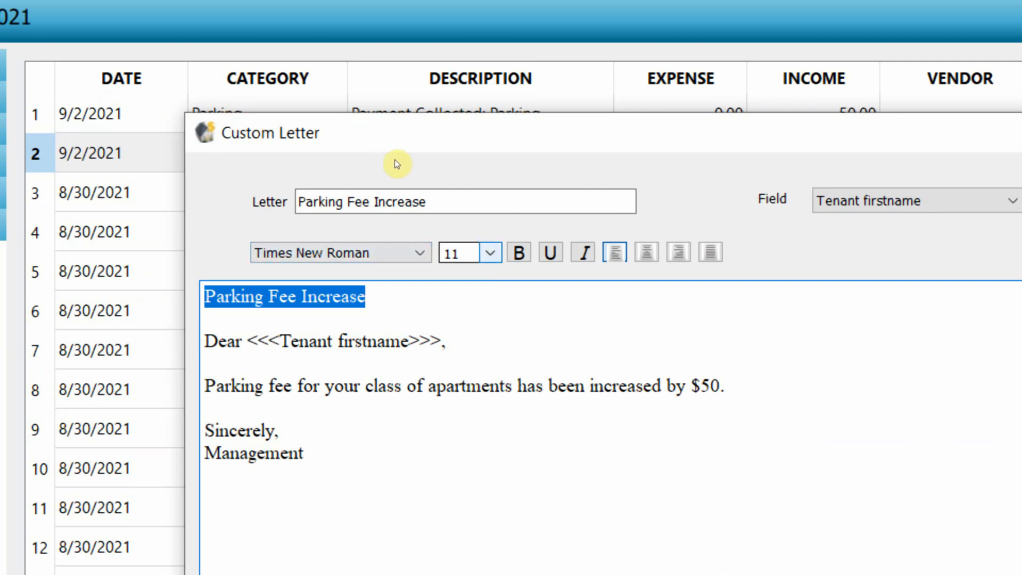
key(space)
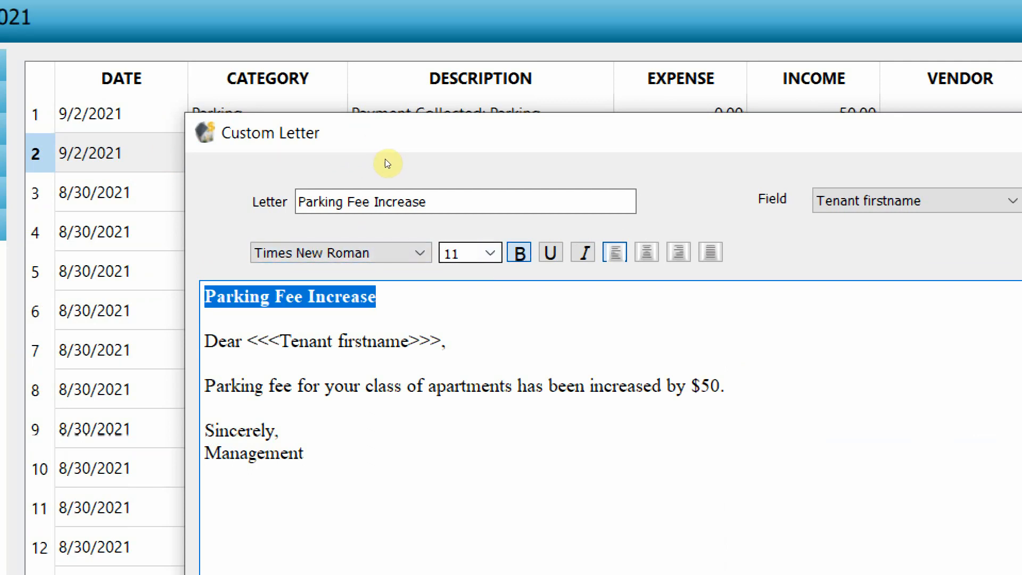
key(shift+Tab)
key(alt+Down)
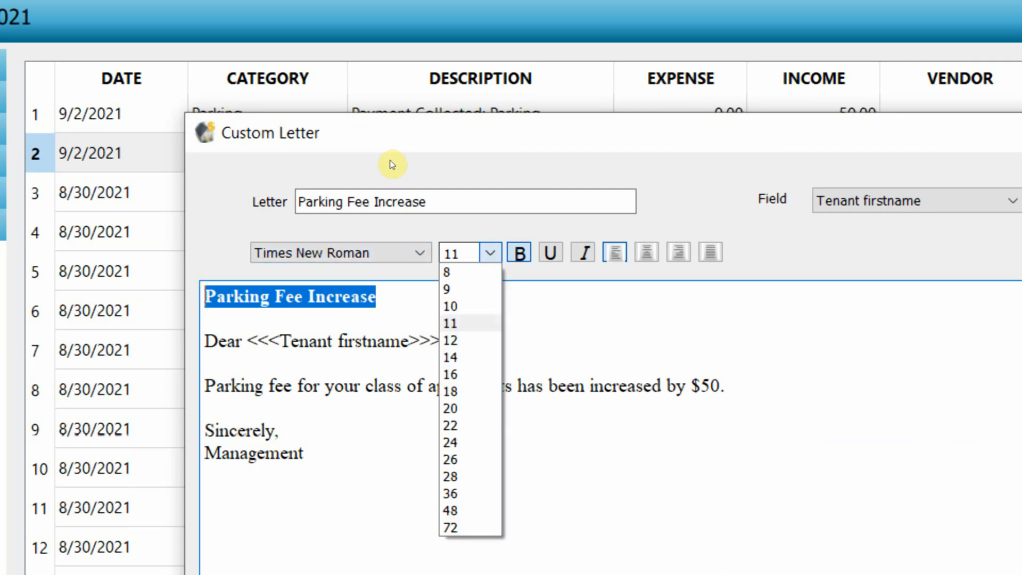
key(Up)
key(Up)
key(Up)
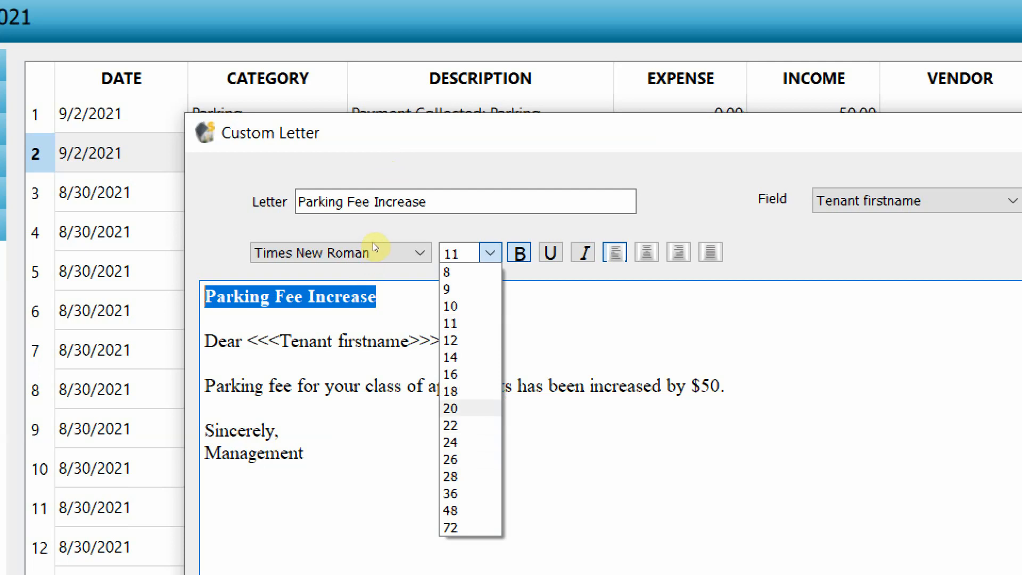
key(Return)
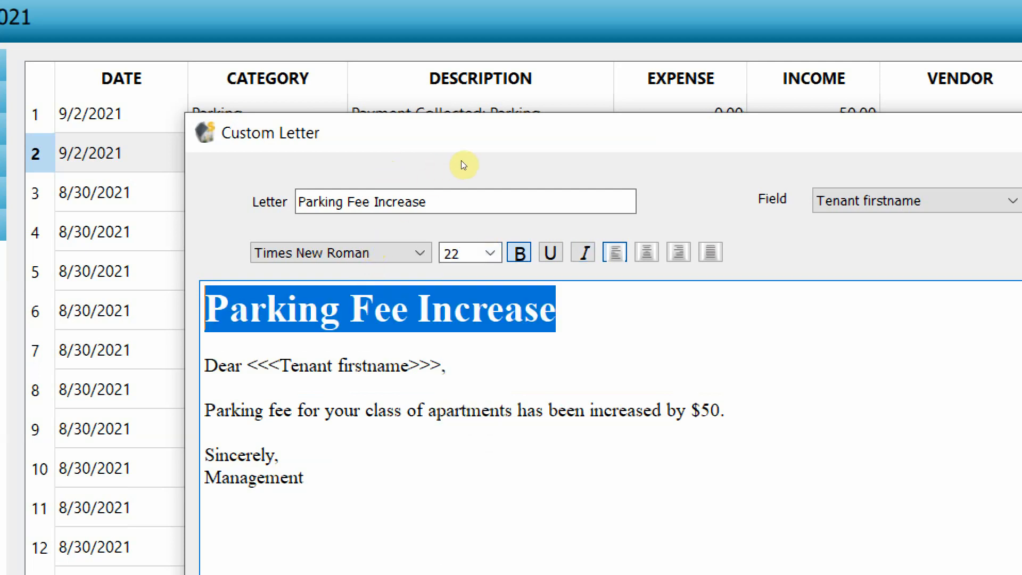
click(647, 252)
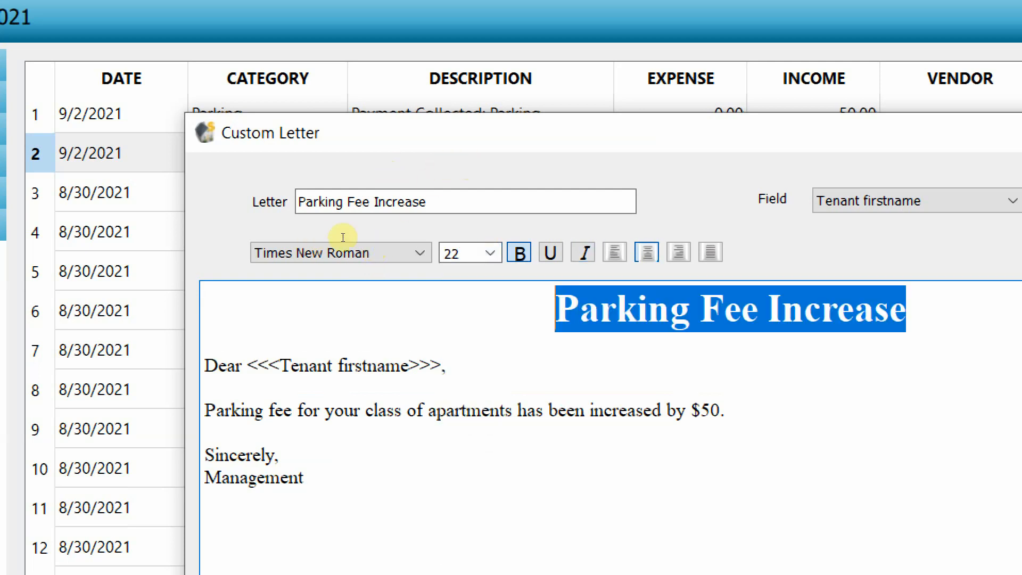
click(394, 410)
key(ctrl+End)
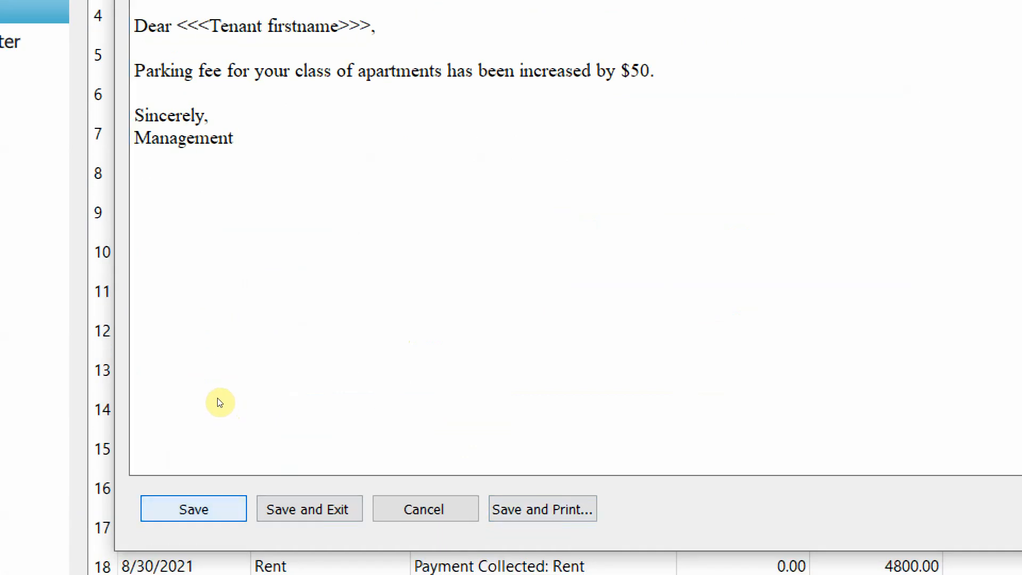
Save the letter, open its print list, and deselect all tenants after trying the select-all option.
click(194, 509)
click(543, 509)
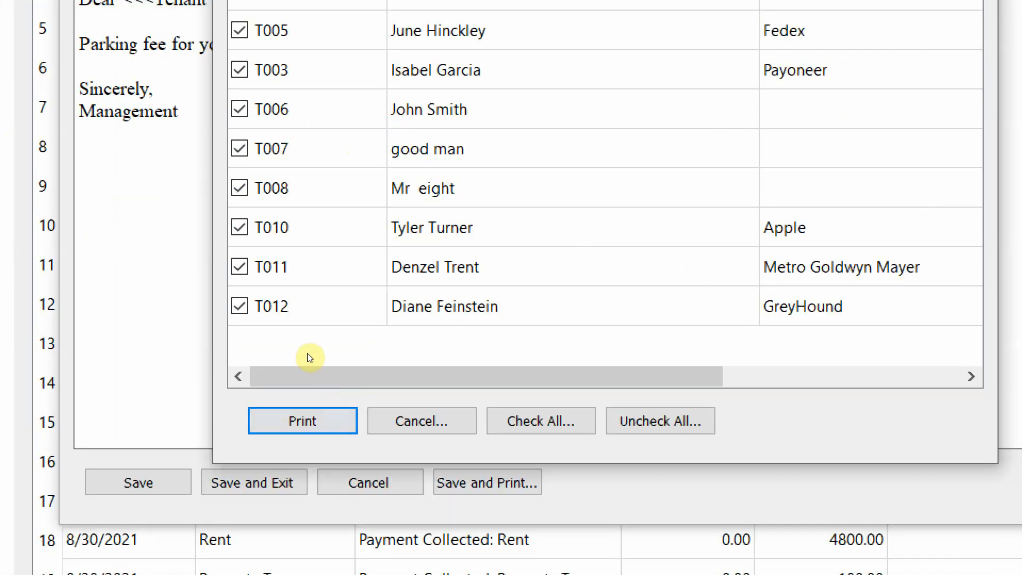
click(541, 420)
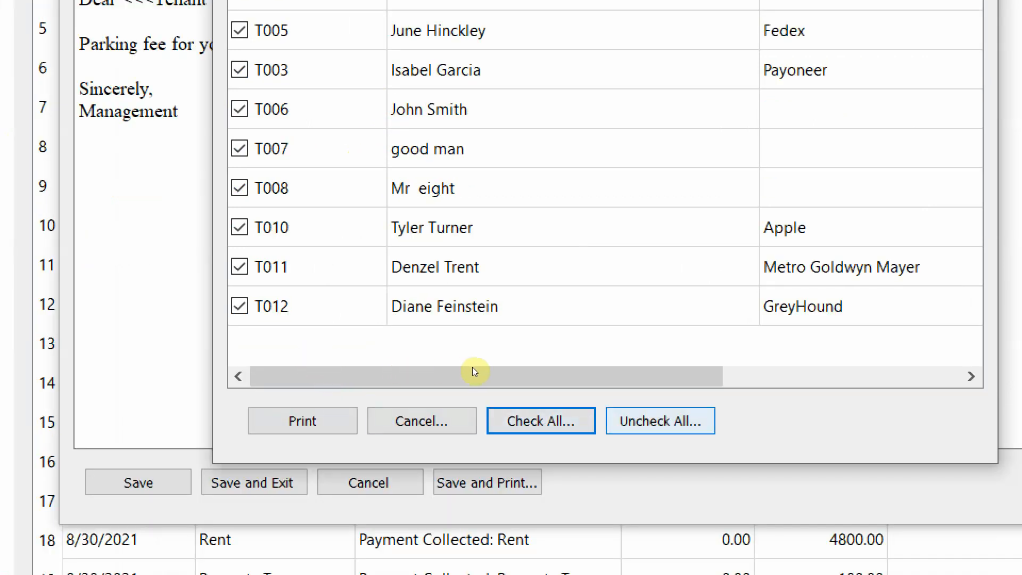
click(660, 420)
click(540, 420)
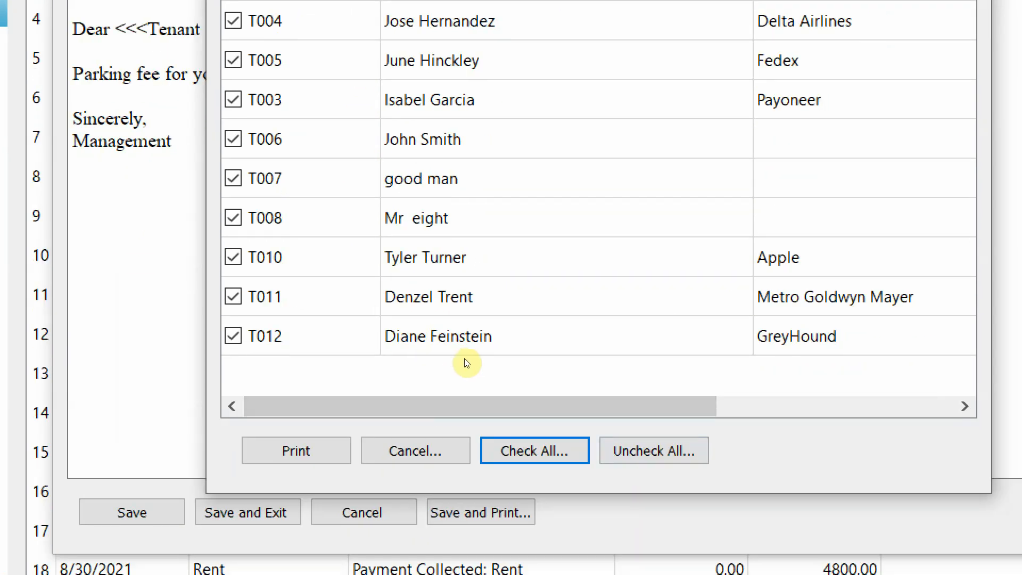
key(Tab)
key(space)
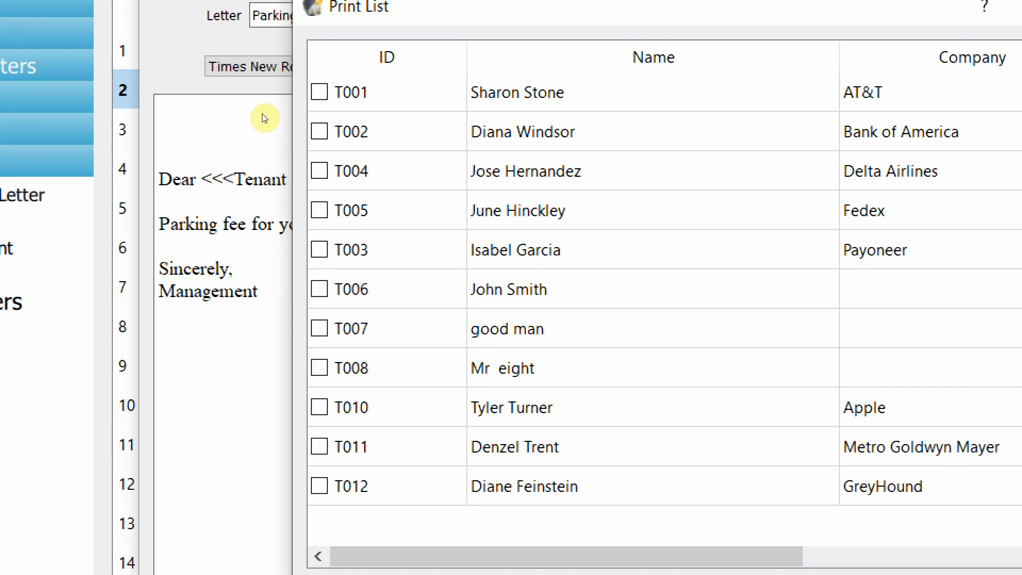
Select the first two tenants in the print list and print their letters.
key(Tab)
key(space)
click(320, 132)
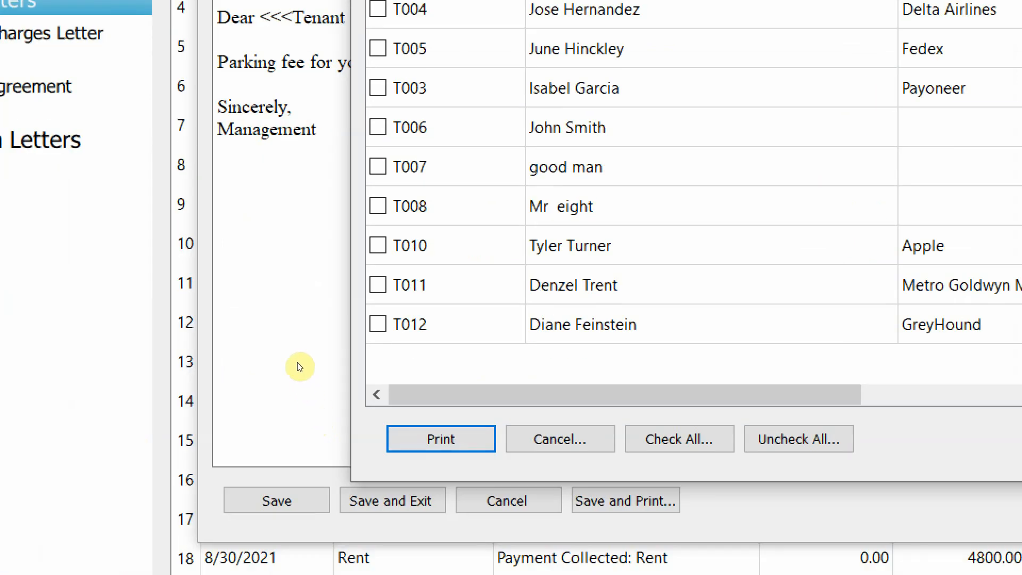
click(441, 439)
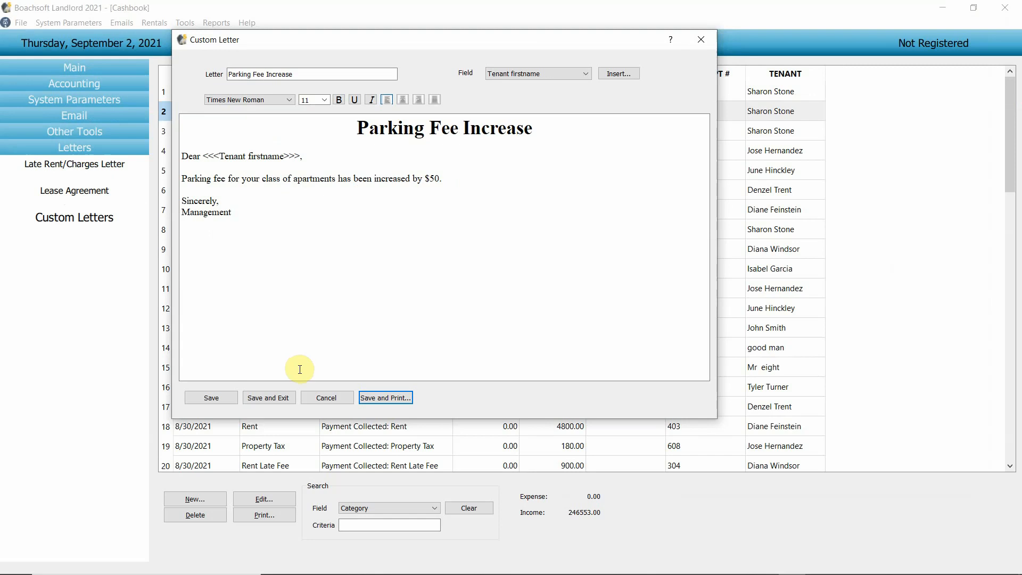
Print the letter again for only the first two tenants, and save and exit the letter.
click(386, 398)
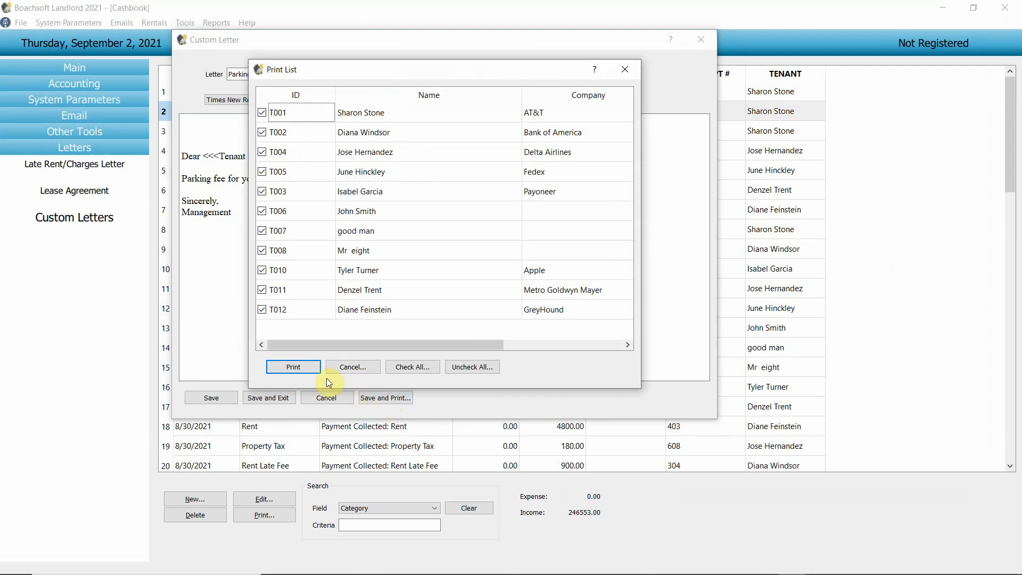
click(485, 367)
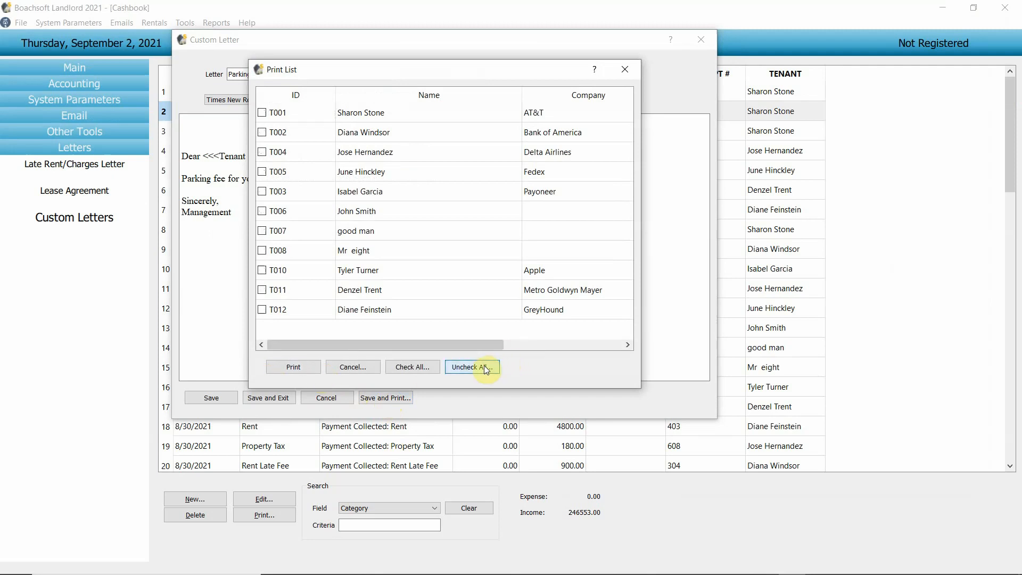
click(262, 113)
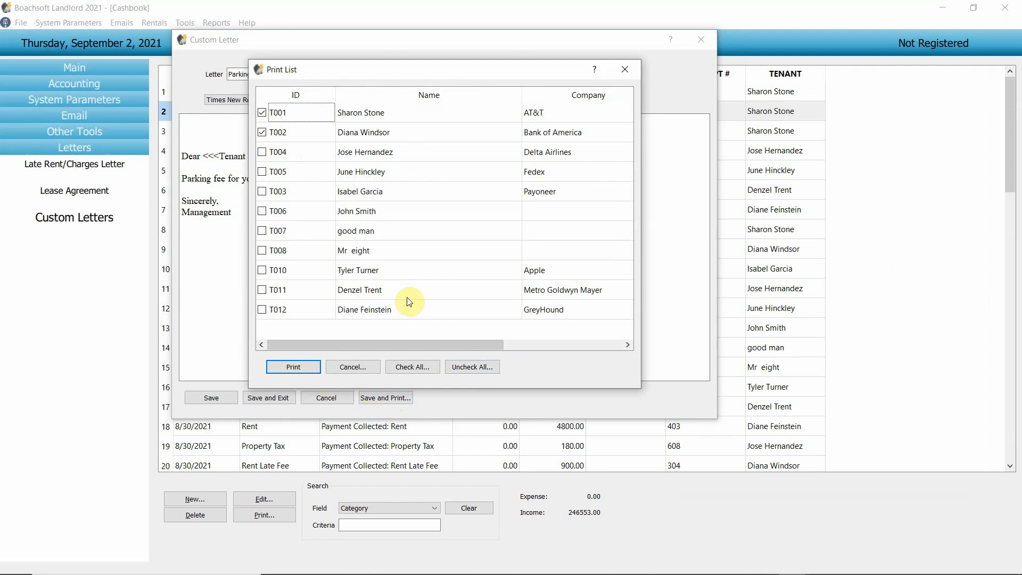
click(315, 367)
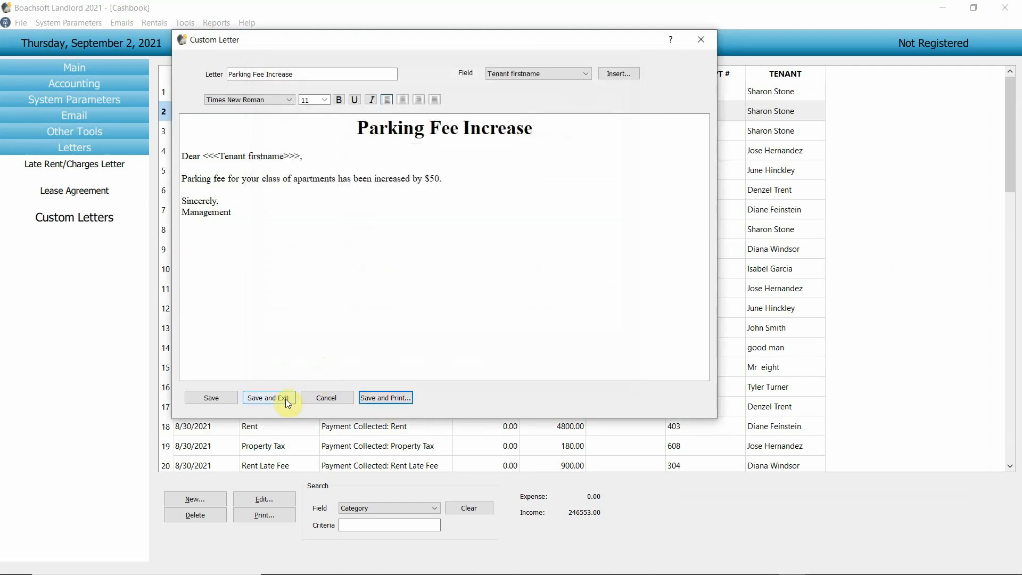
click(286, 400)
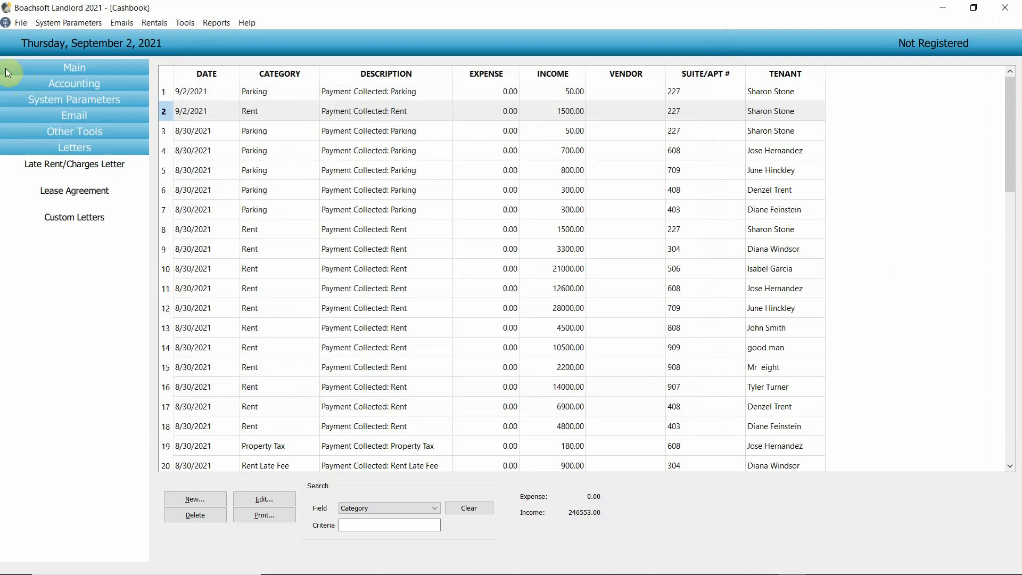
Set Microsoft Print to PDF as the printer in the printer setup and apply it without printing.
click(19, 23)
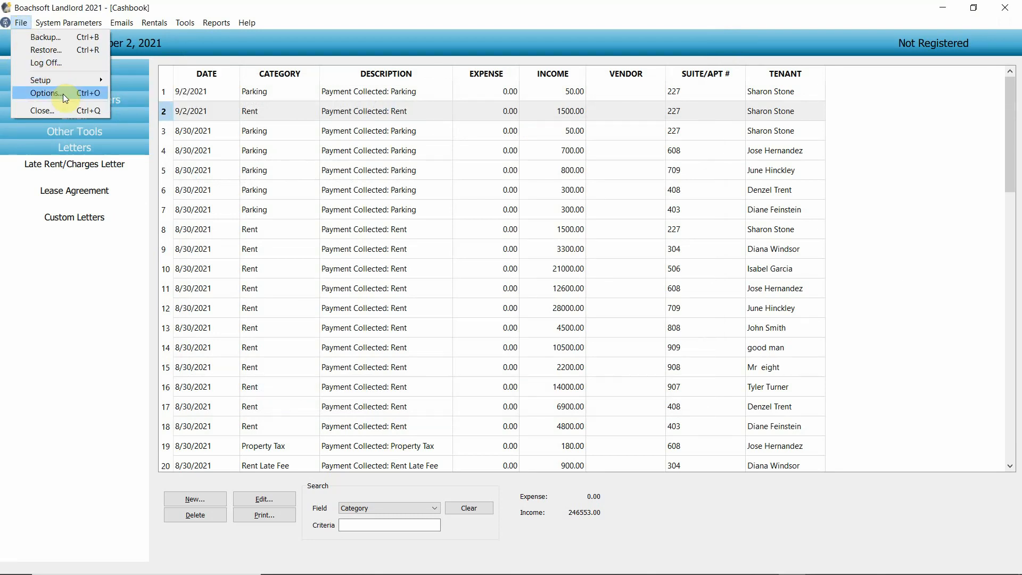
mouse_move(59, 79)
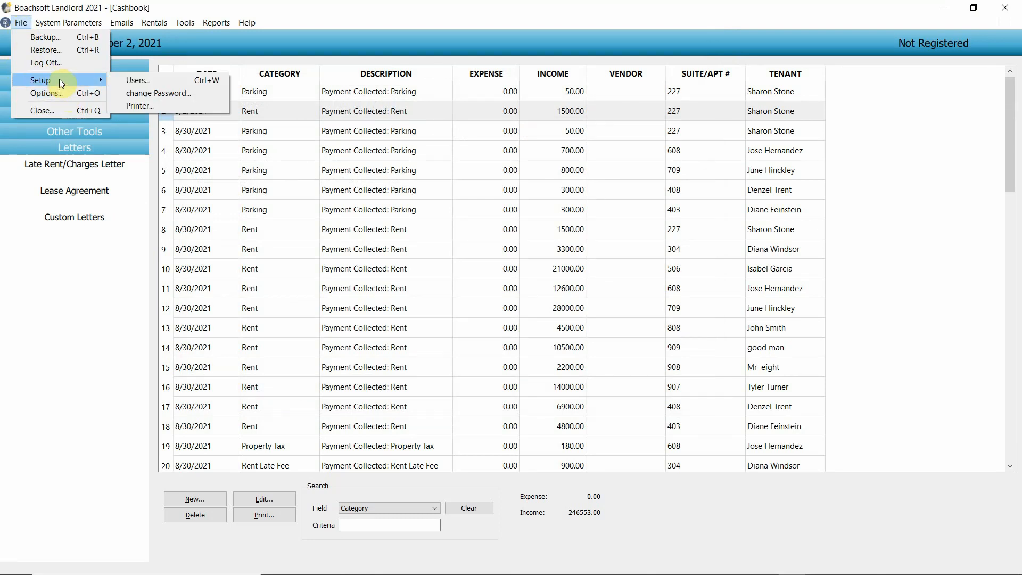
click(174, 106)
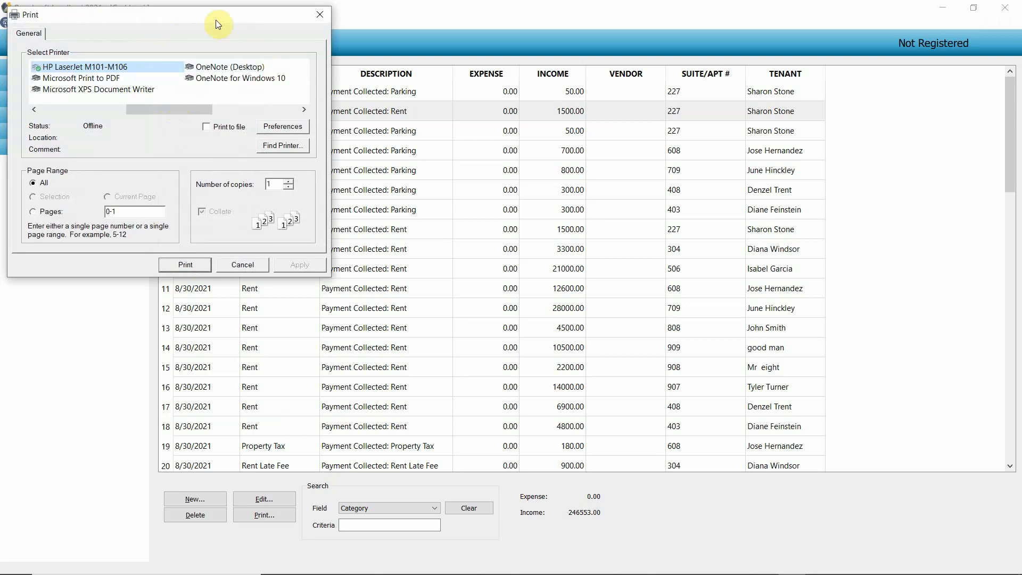
drag(218, 16, 358, 60)
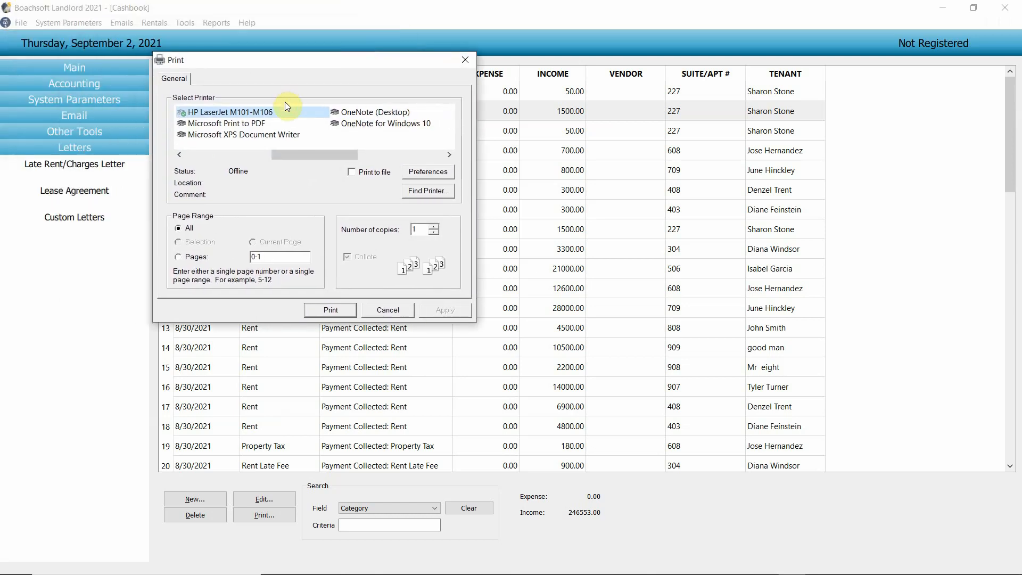
click(286, 124)
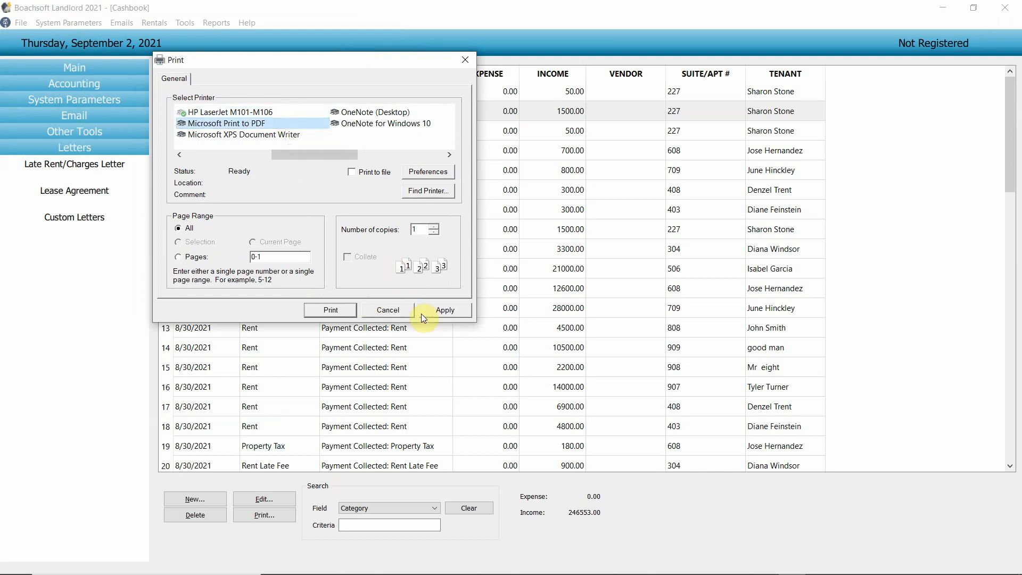
click(435, 310)
click(386, 310)
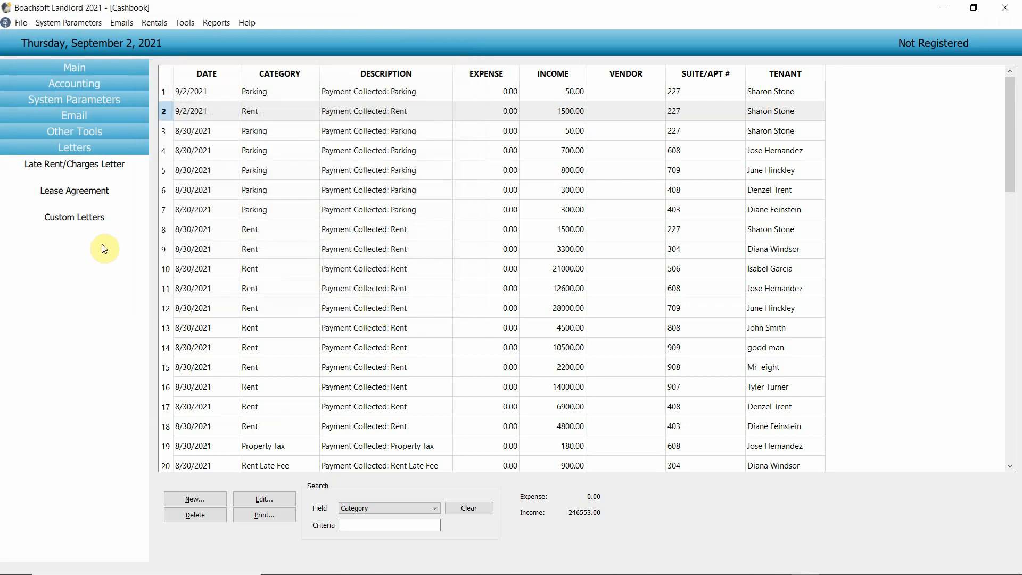
Reopen the "Parking Fee Increase" custom letter, save it and bring up its print list.
click(87, 221)
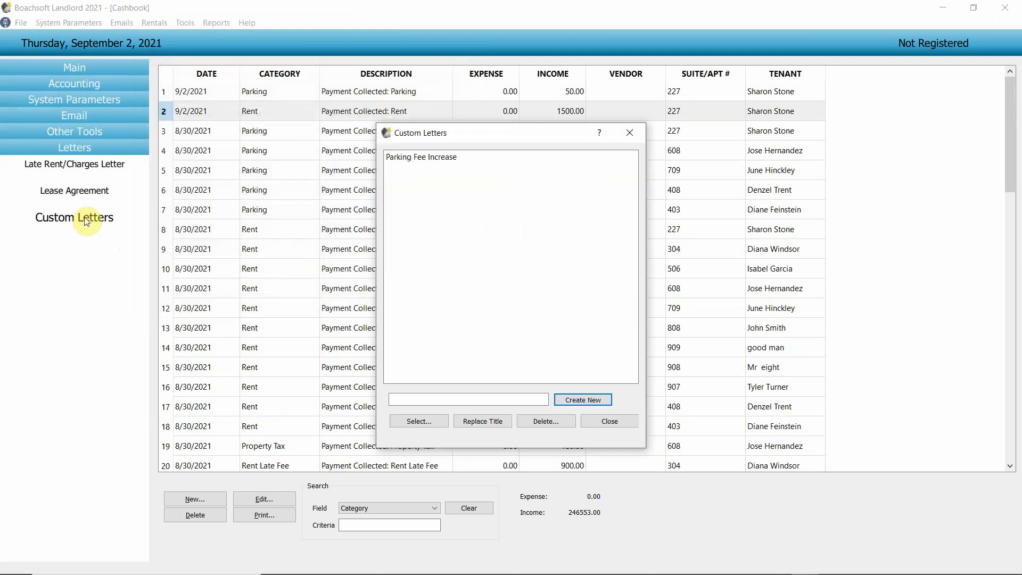
click(410, 158)
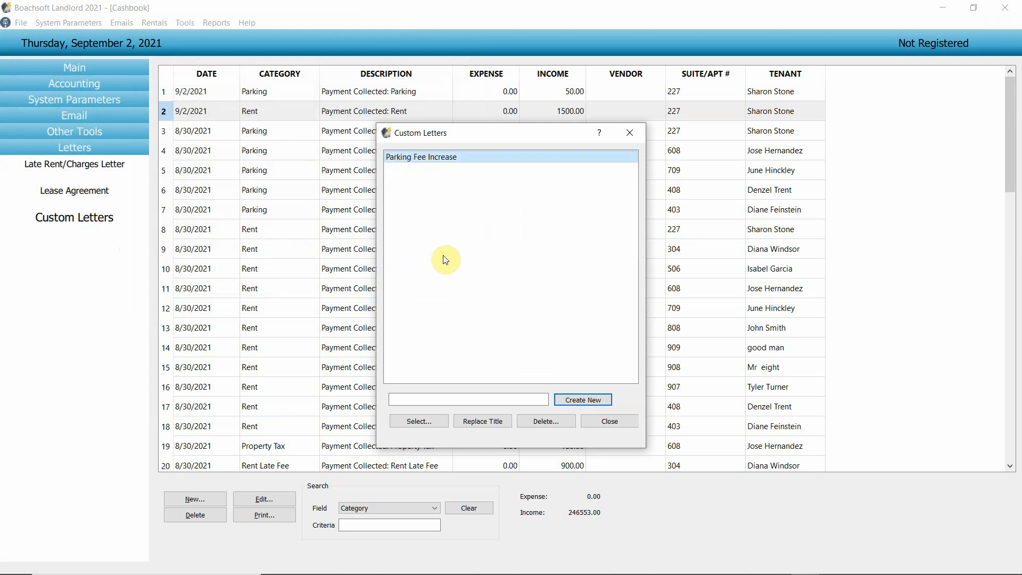
click(435, 418)
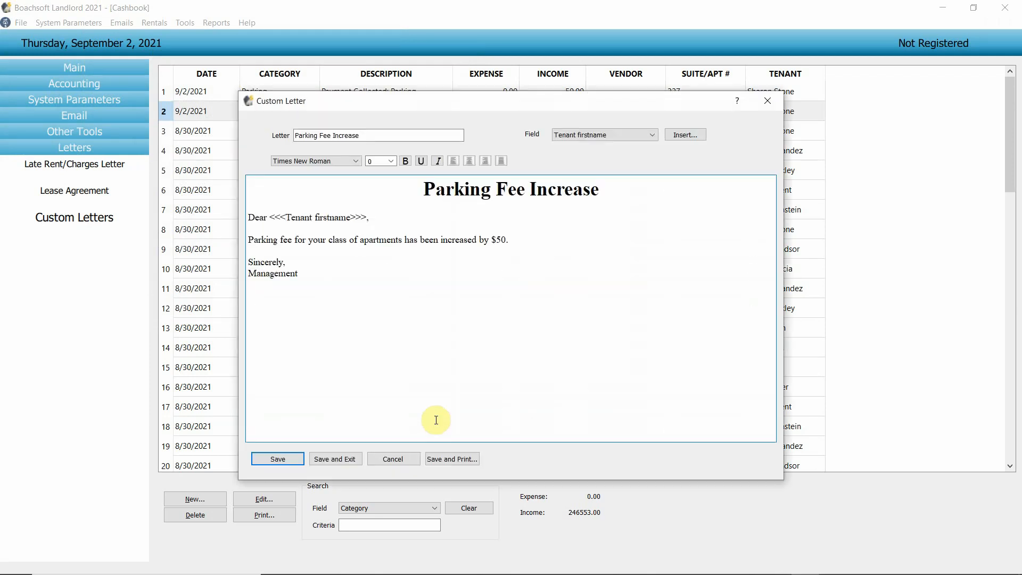
click(440, 459)
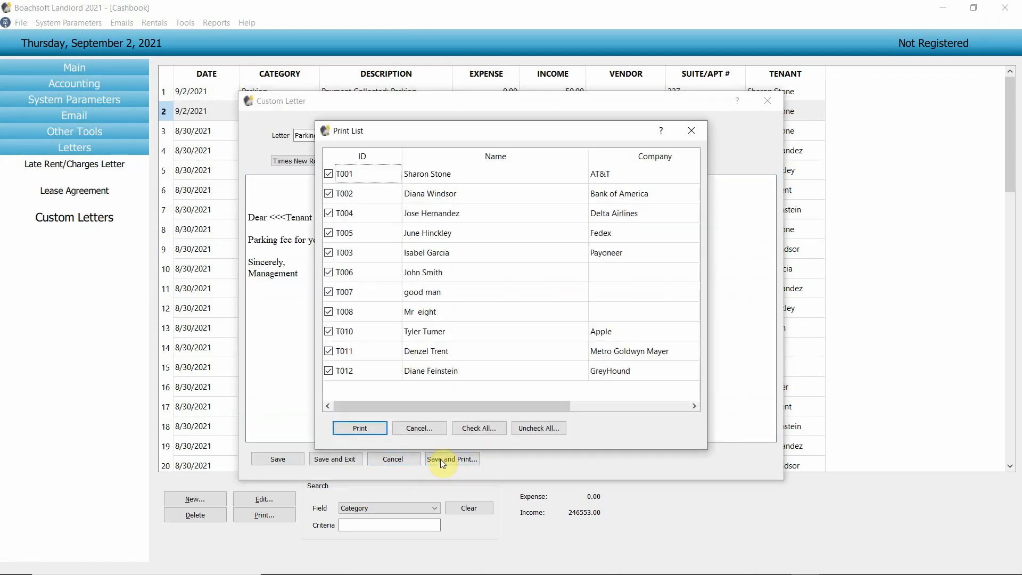
Deselect all tenants in the print list and select only the first two.
click(525, 429)
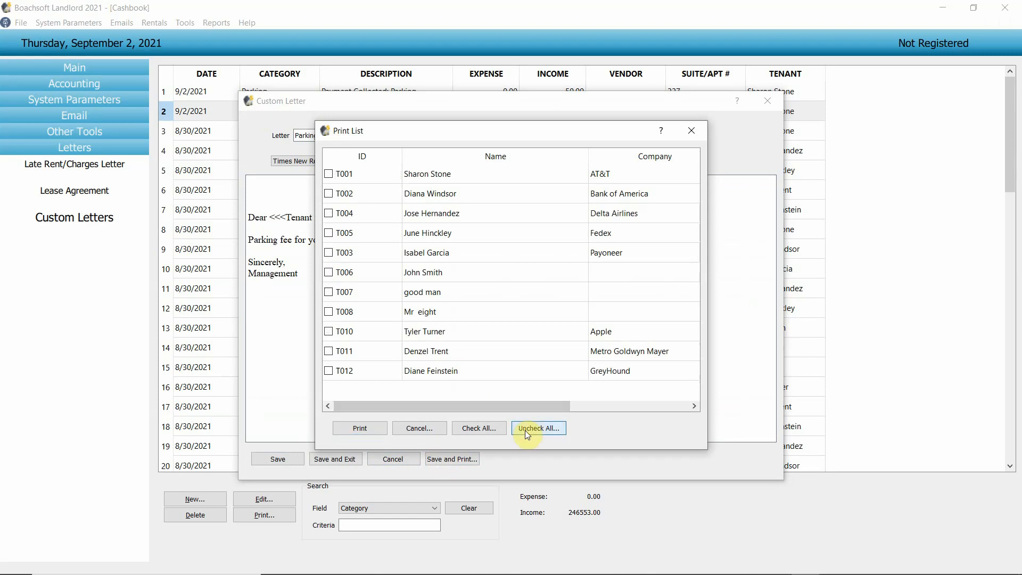
click(328, 175)
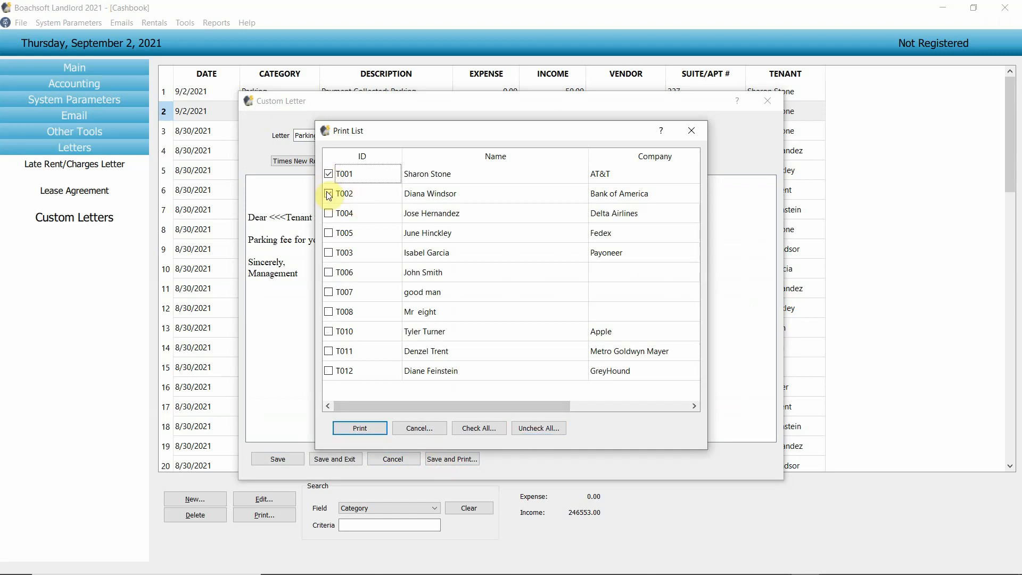
key(super)
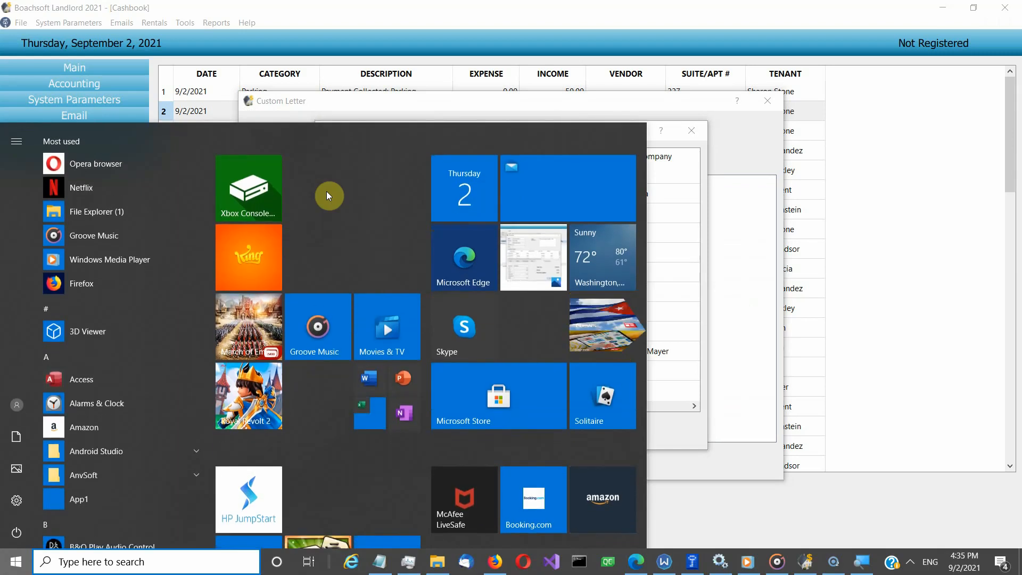
click(656, 226)
click(657, 226)
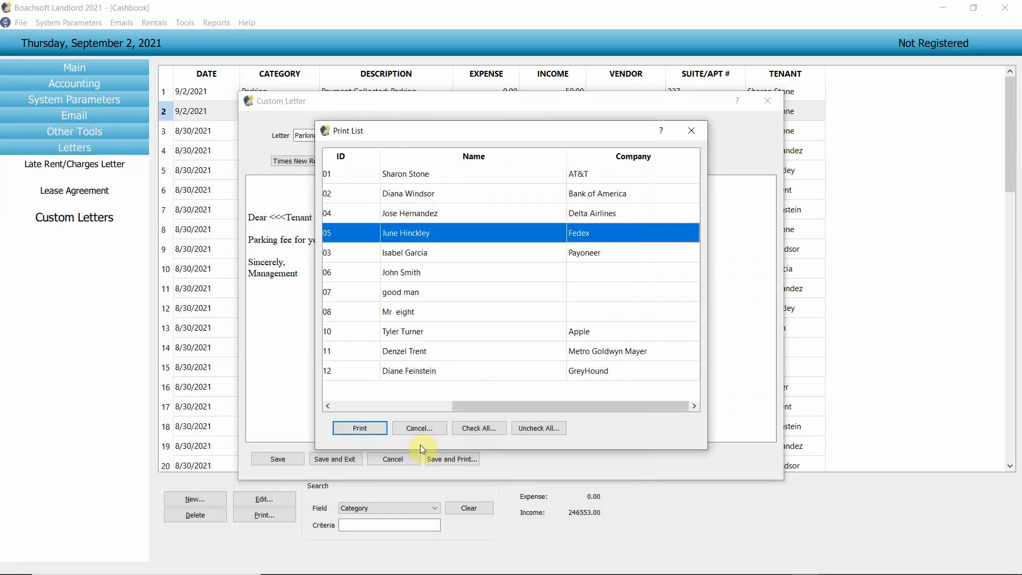
Print the selected tenants' letters, saving the first one as PDF file 1 in Documents and replacing the existing file.
click(360, 429)
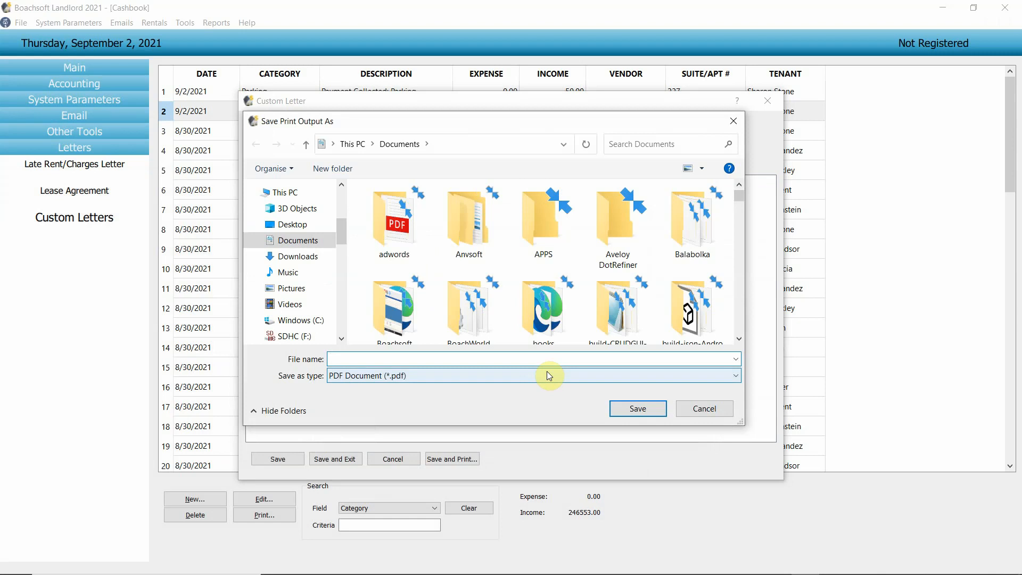
text(1)
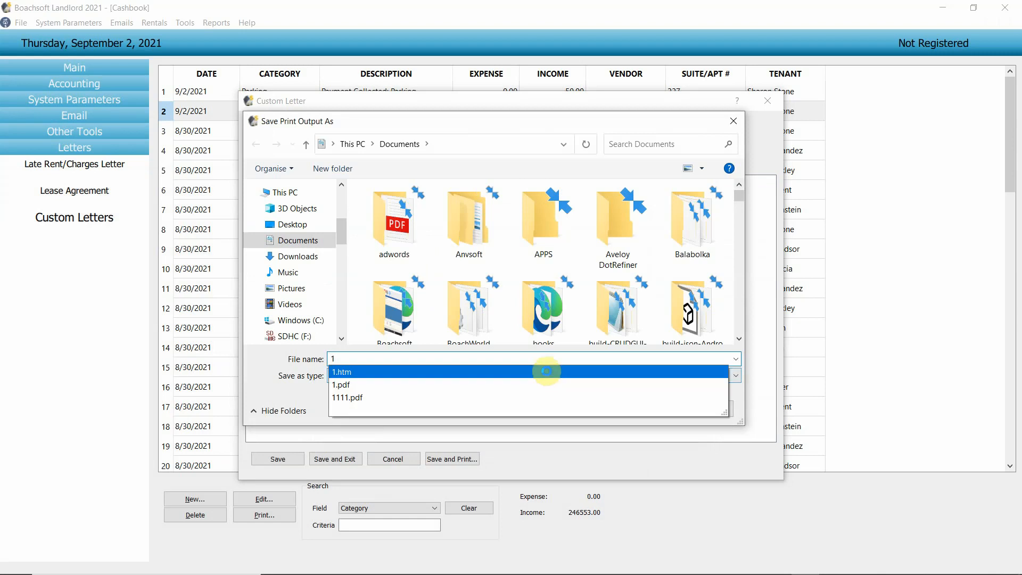
key(Return)
key(Left)
key(Return)
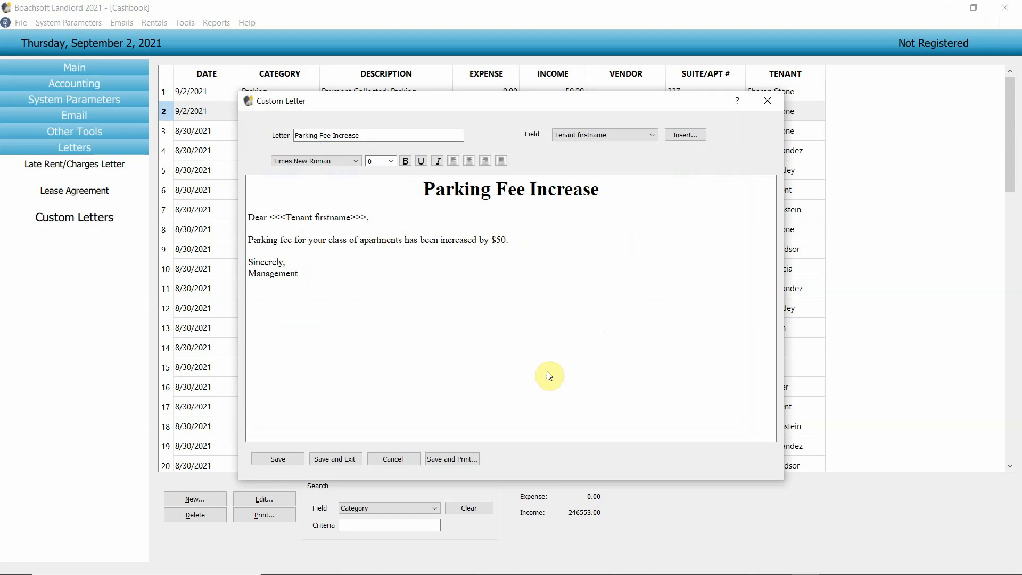
Save the second tenant's letter as PDF file 2 in Documents, replacing the existing file, and close the letter.
text(2)
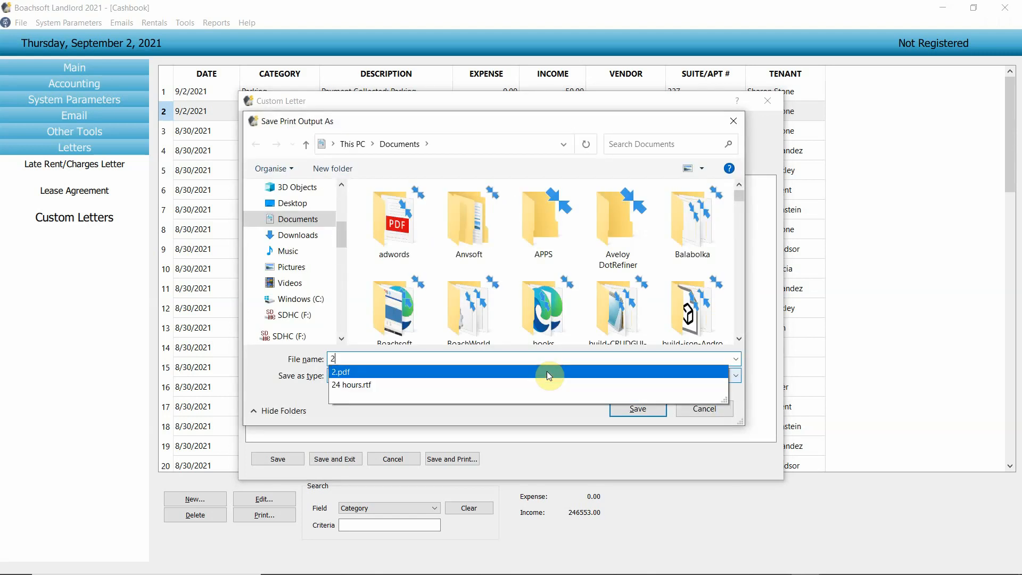
key(Return)
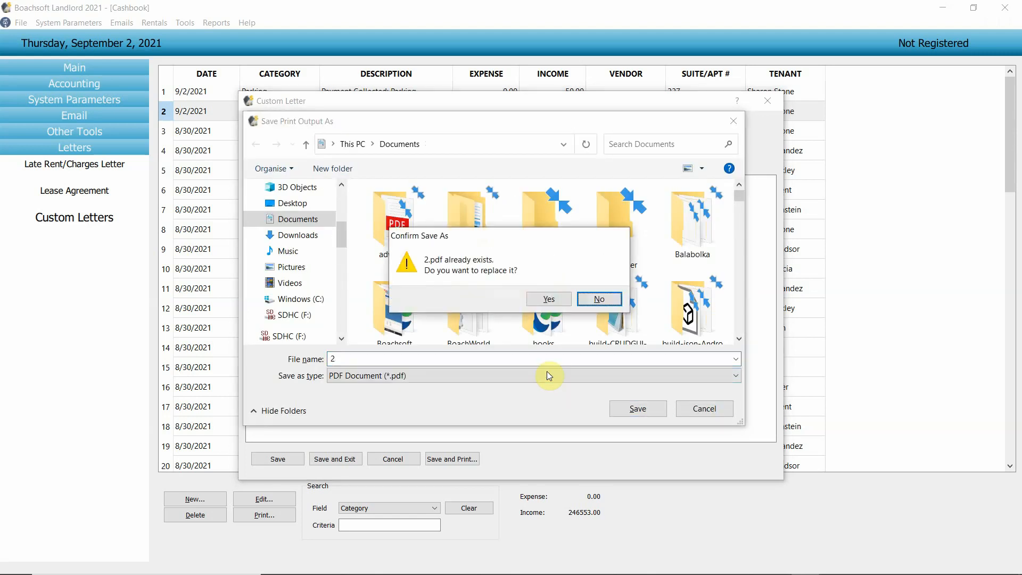
key(Left)
key(Return)
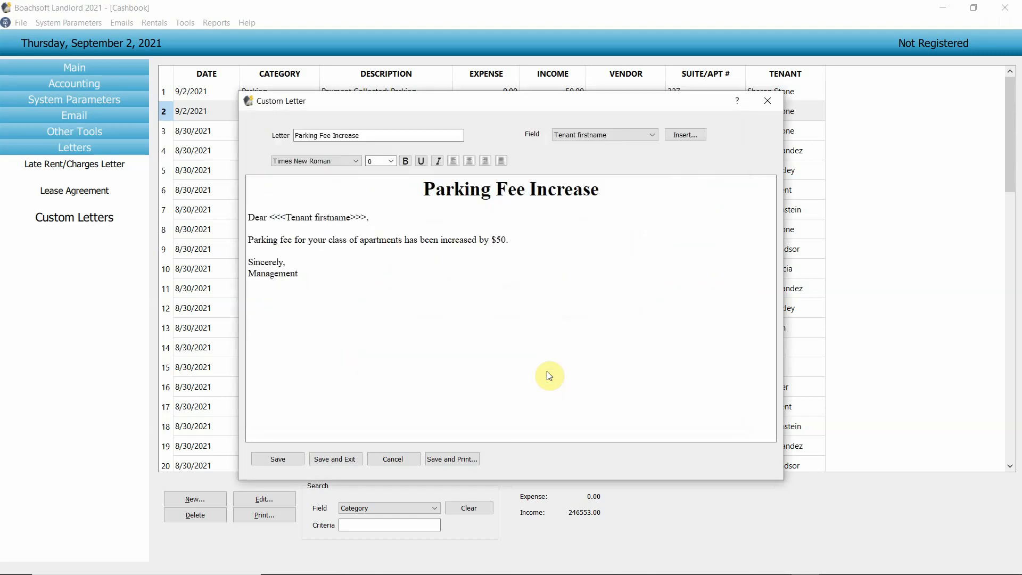
click(765, 101)
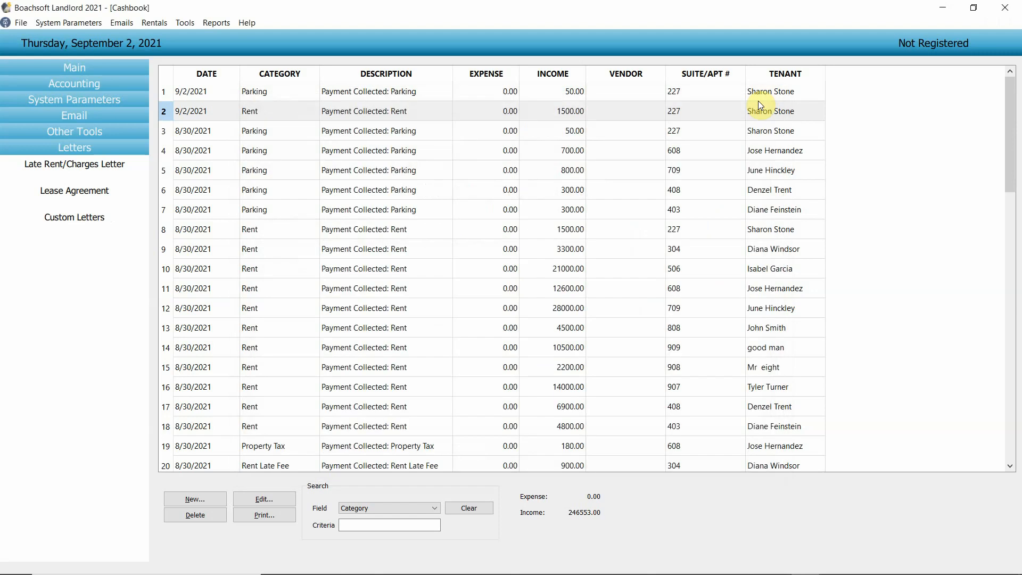
Return the navigation to the start of the Main section.
click(84, 68)
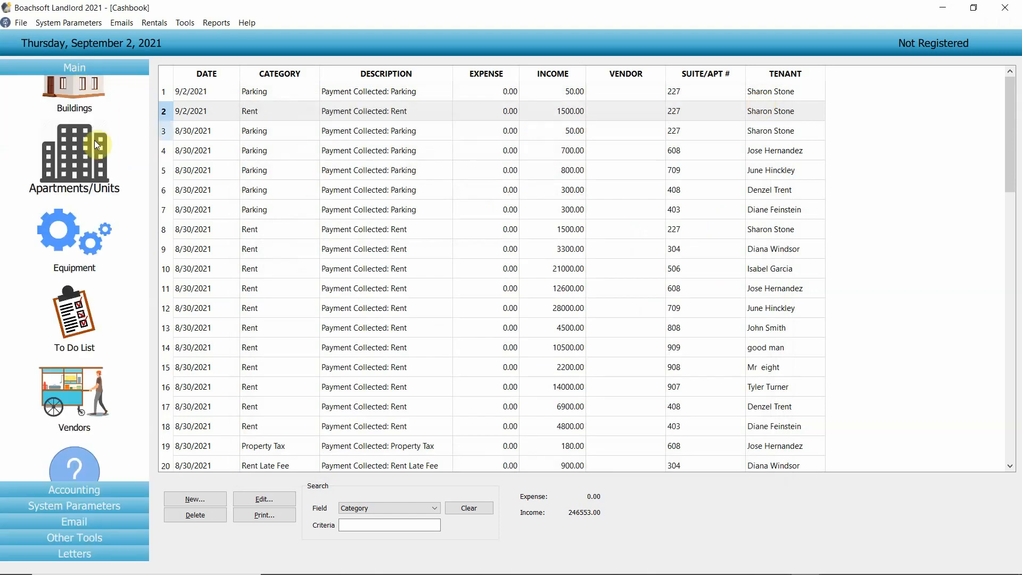
scroll(80, 125, up, 5)
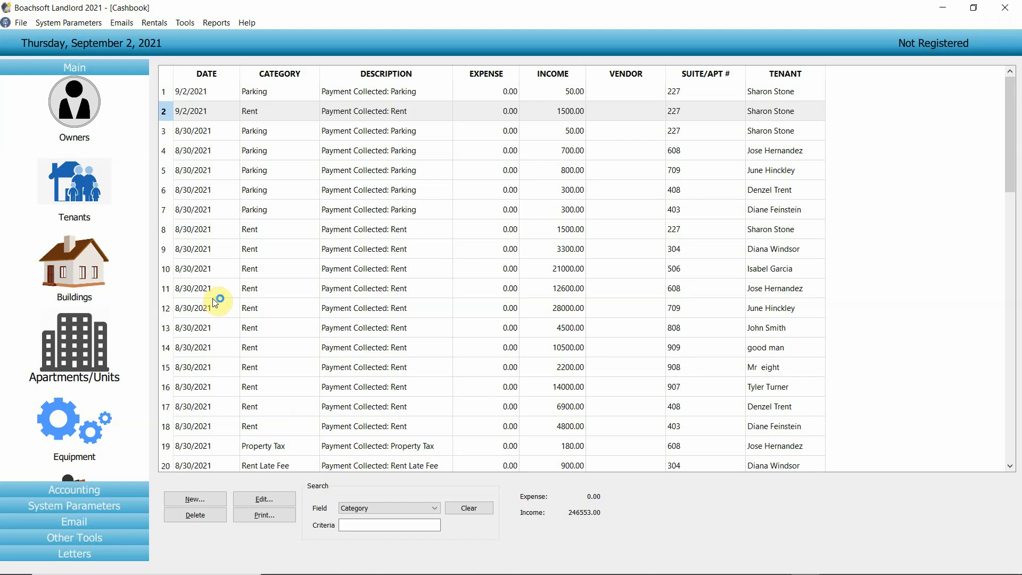
mouse_move(908, 572)
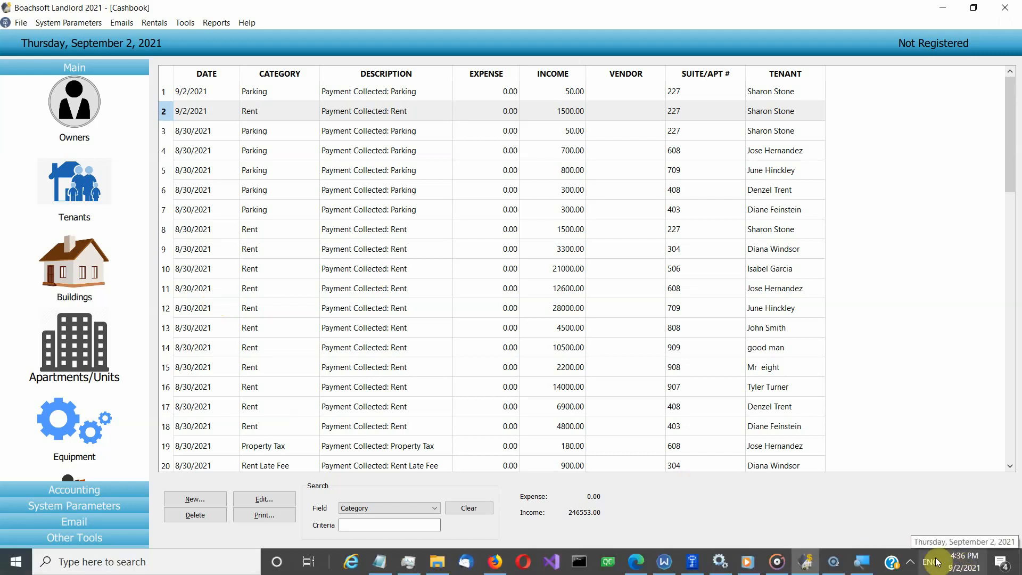
click(910, 561)
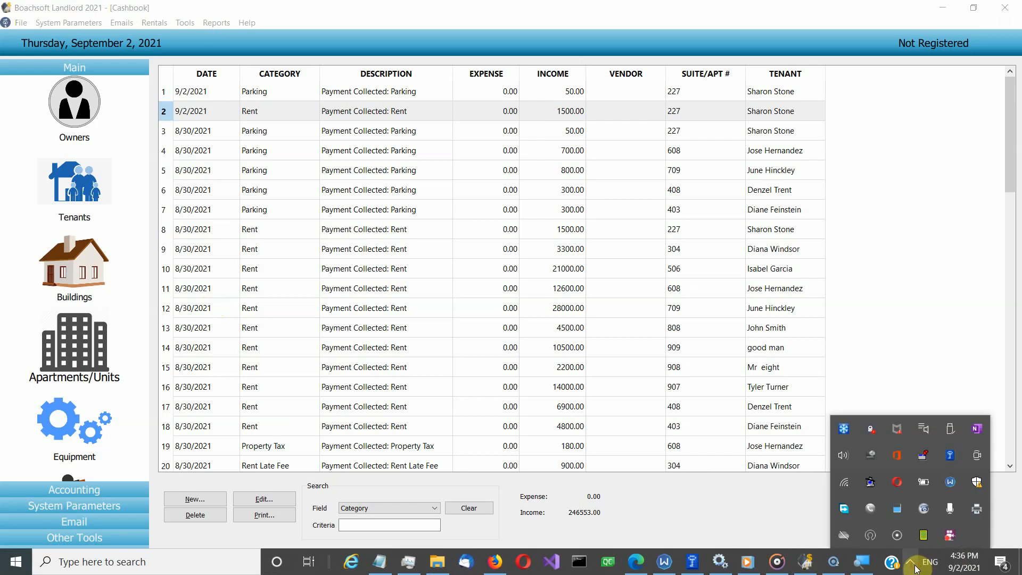
right_click(943, 541)
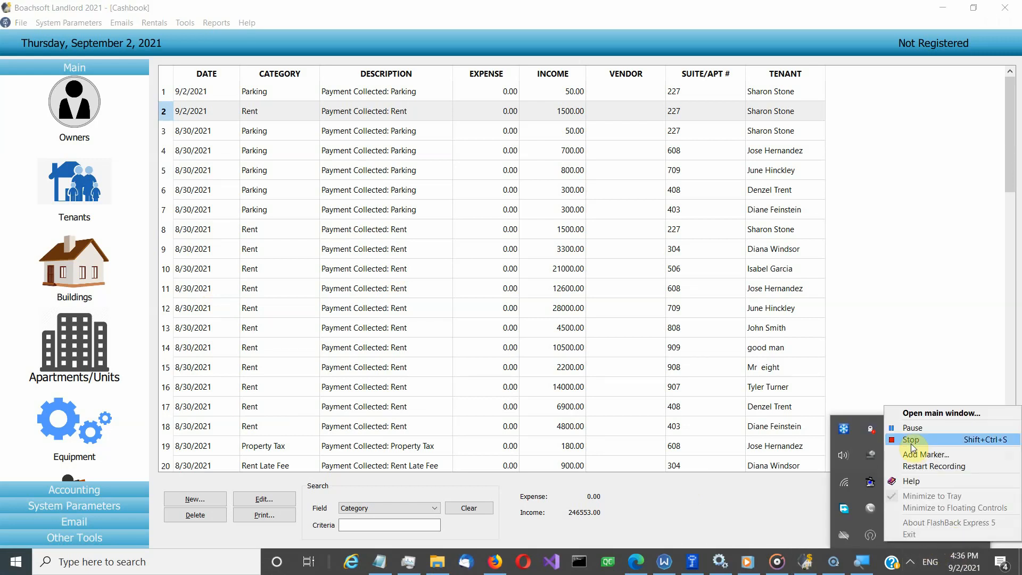